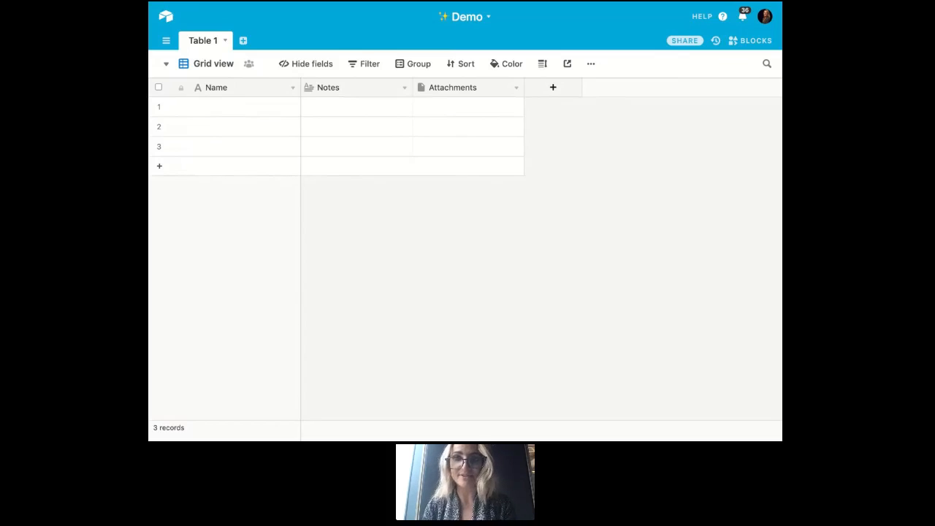
- Rename the table Table 1 as Portfolios
{"action": "double_click", "coordinate": [203, 41]}
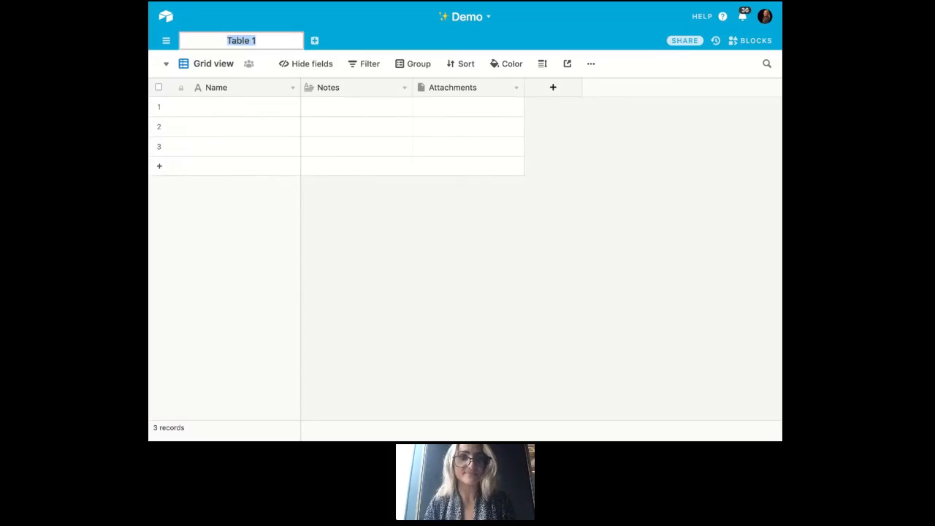
{"action": "type", "text": "Portfolios"}
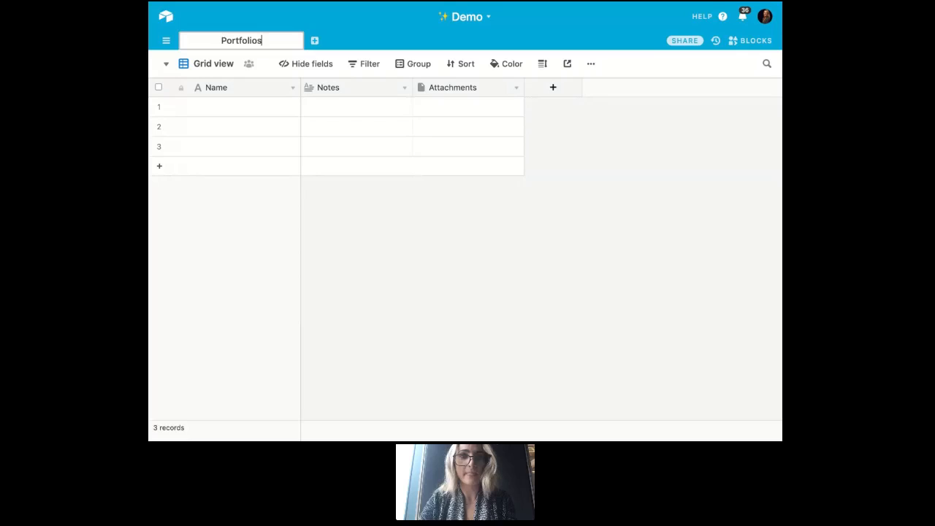
{"action": "key", "text": "Return"}
- Create a new empty table named Projects in the base
{"action": "left_click", "coordinate": [254, 41]}
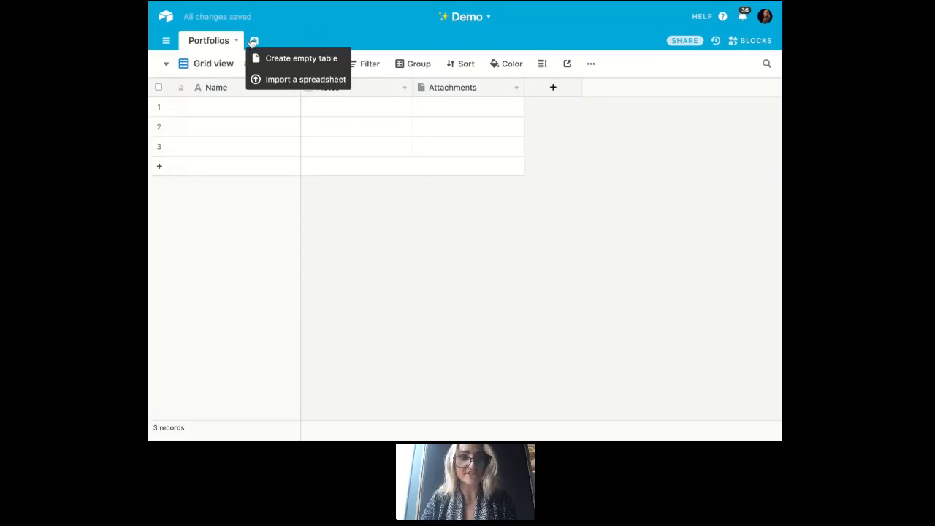
{"action": "left_click", "coordinate": [292, 58]}
{"action": "type", "text": "Projects"}
{"action": "key", "text": "Return"}
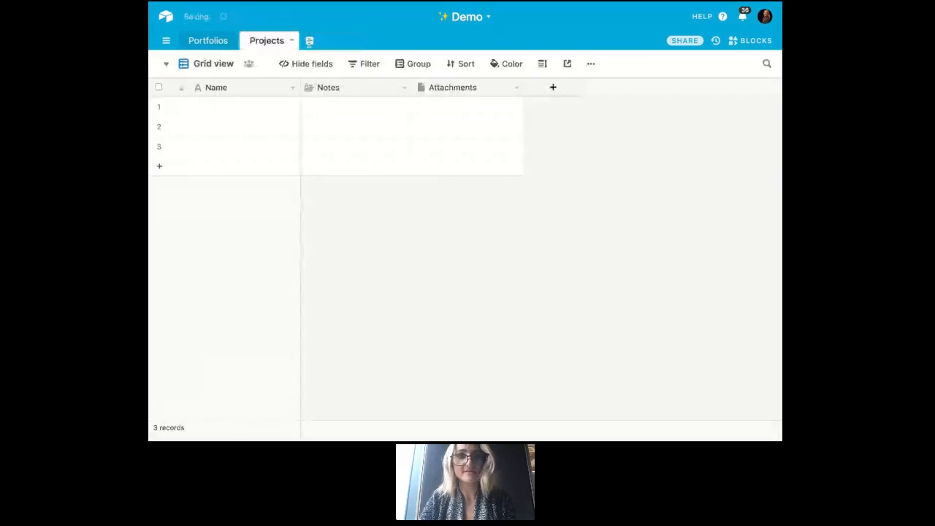
- Add another empty table to the base and name it Tasks
{"action": "left_click", "coordinate": [310, 40]}
{"action": "left_click", "coordinate": [314, 57]}
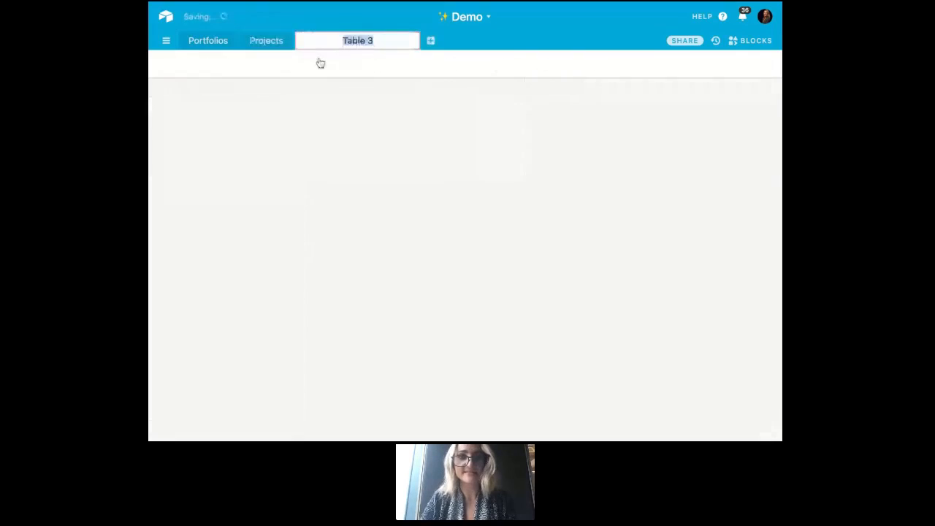
{"action": "type", "text": "Tasks"}
{"action": "key", "text": "Return"}
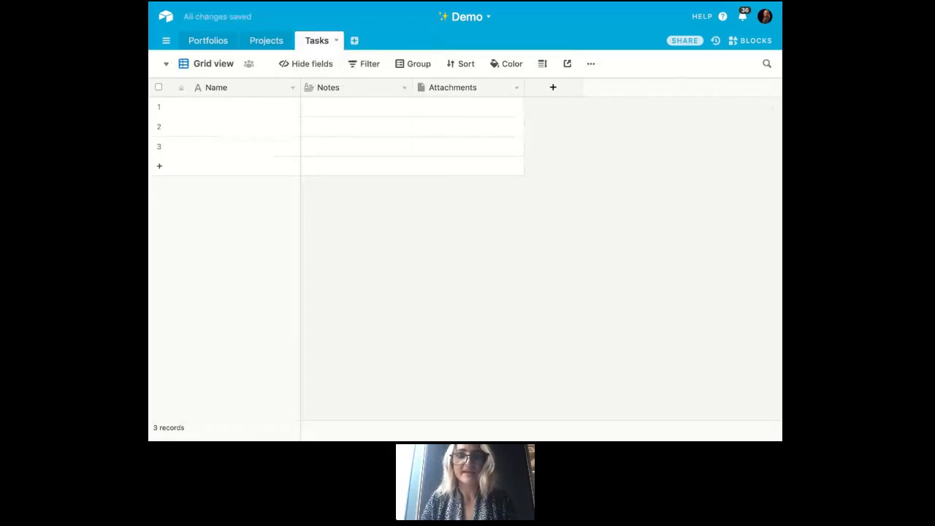
- Rename the primary Name field of the Portfolios table as Portfolios
{"action": "left_click", "coordinate": [205, 44]}
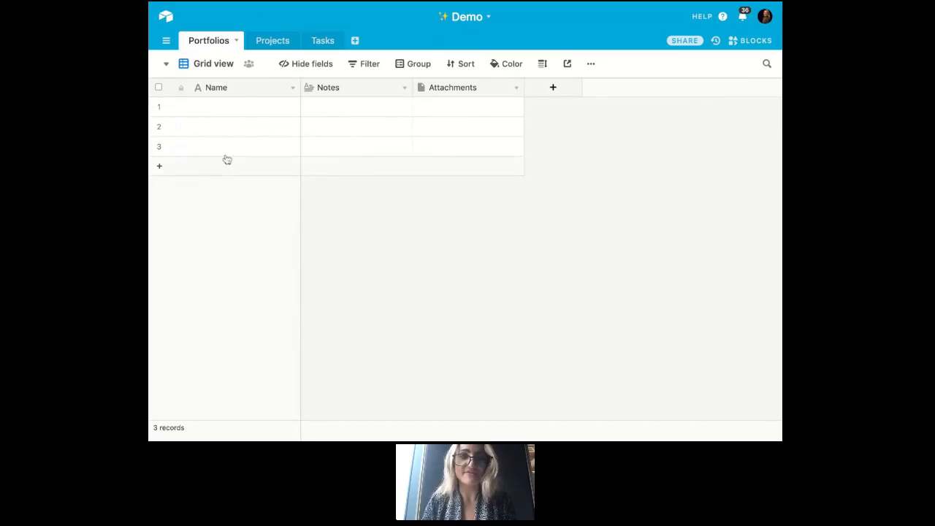
{"action": "double_click", "coordinate": [227, 95]}
{"action": "type", "text": "P"}
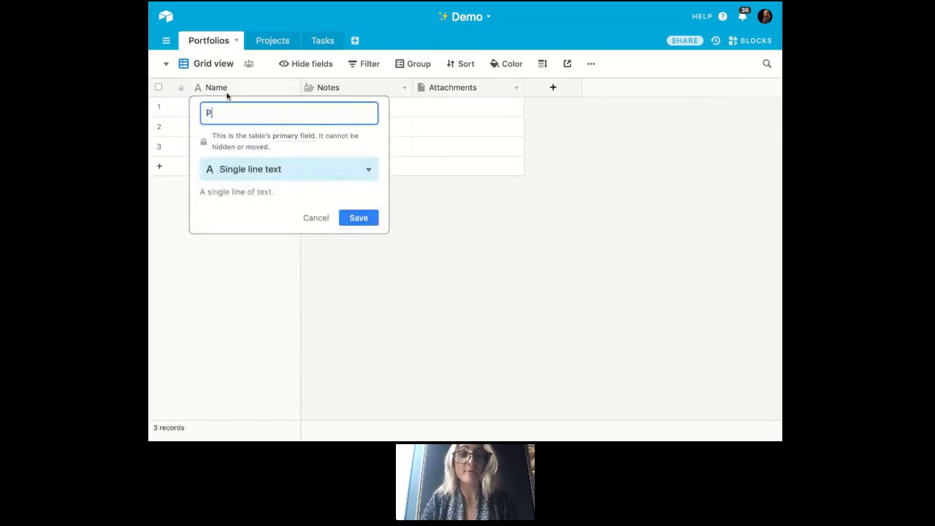
{"action": "type", "text": "ortfol"}
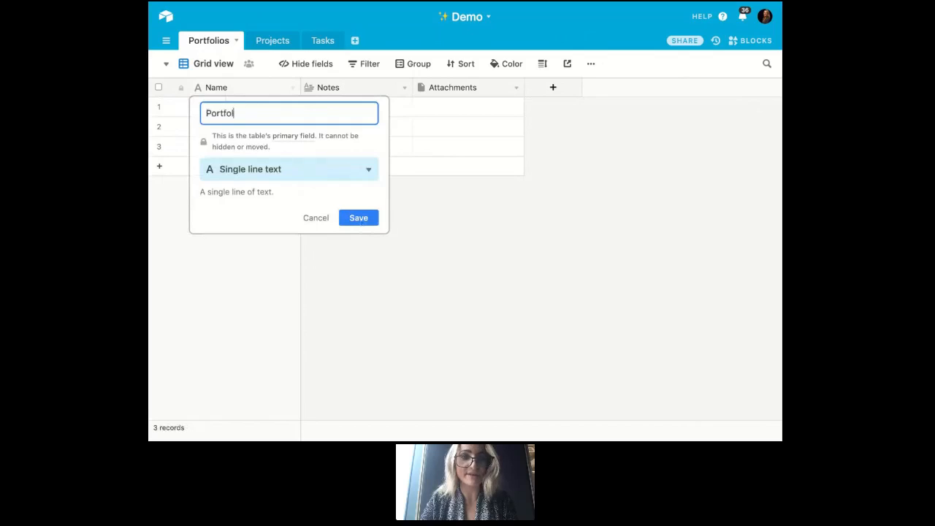
{"action": "type", "text": "ios"}
{"action": "key", "text": "Return"}
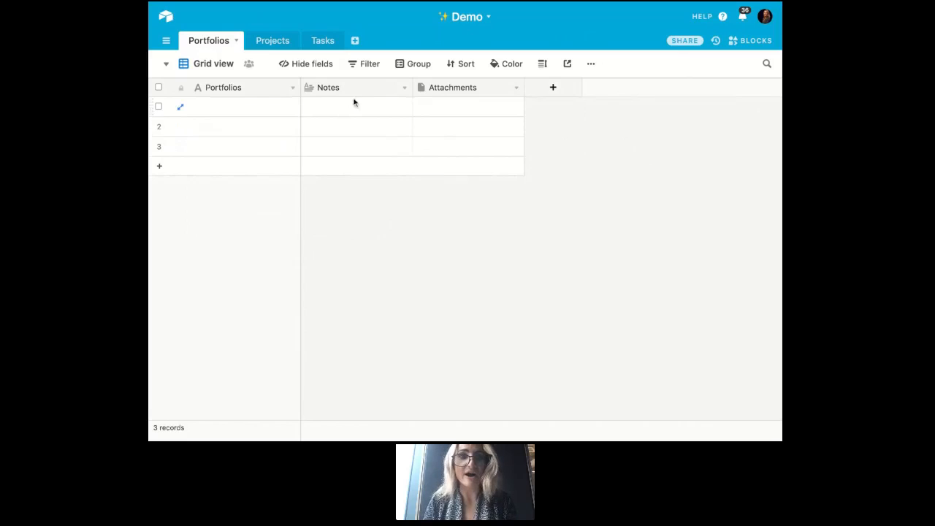
- Turn the Notes field into a Date field named Launch Date and check its calendar picker in the first record
{"action": "left_click", "coordinate": [404, 87]}
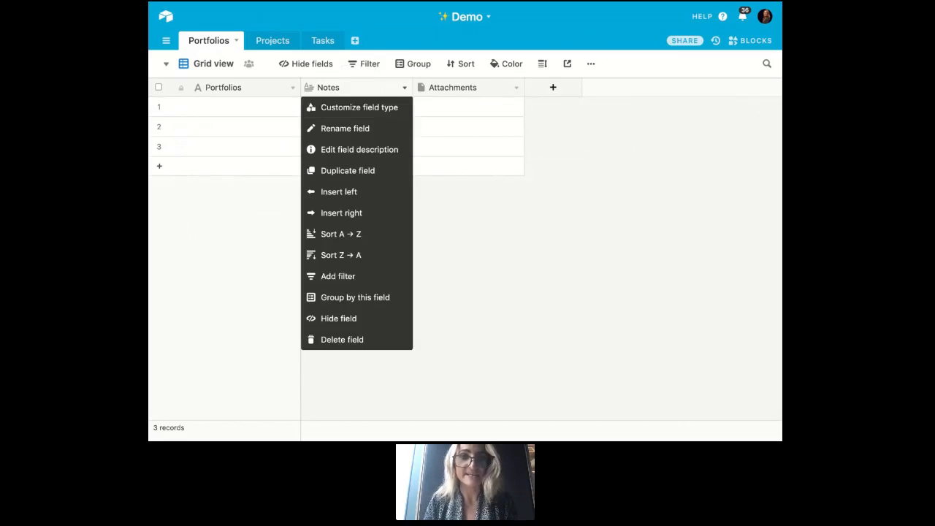
{"action": "left_click", "coordinate": [397, 110]}
{"action": "double_click", "coordinate": [393, 113]}
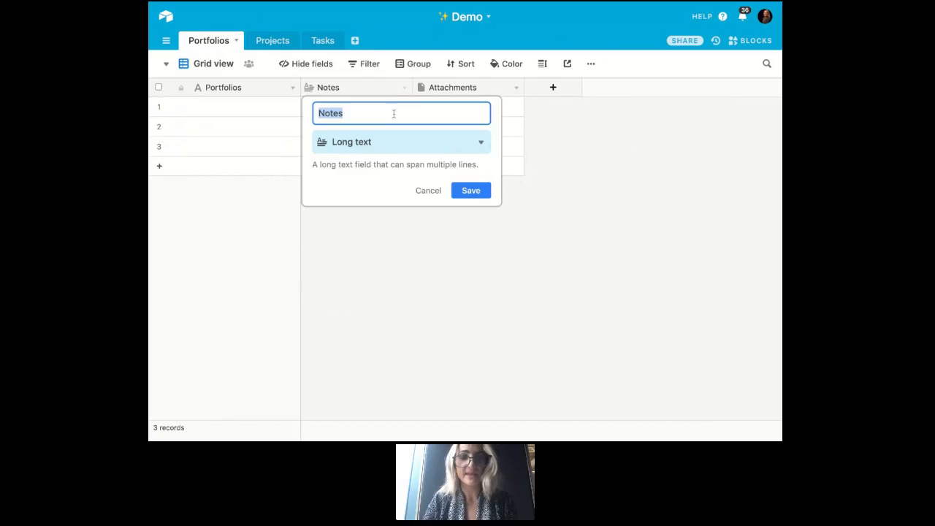
{"action": "type", "text": "Launch Date"}
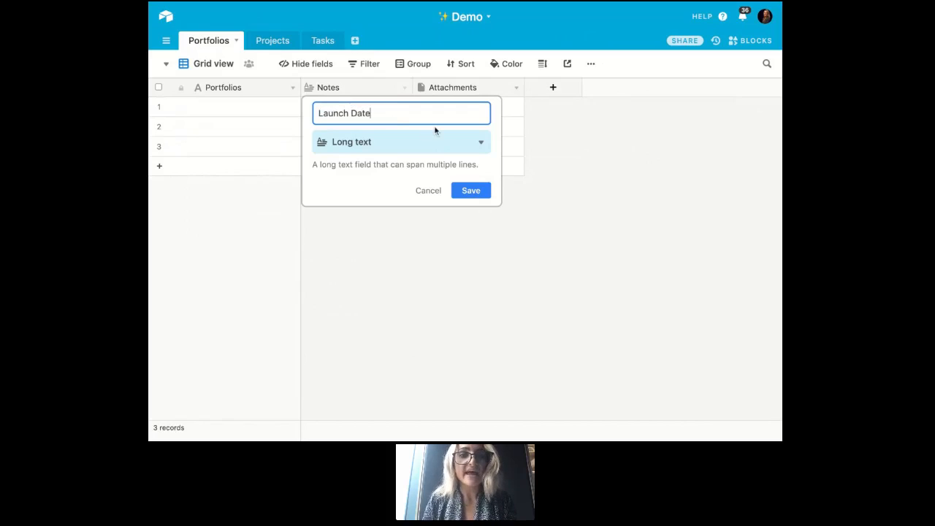
{"action": "left_click", "coordinate": [405, 144]}
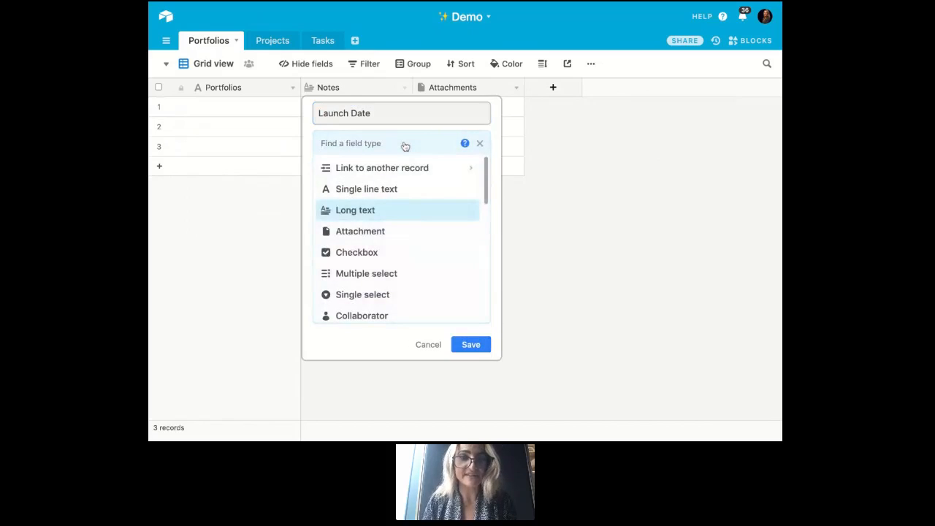
{"action": "scroll", "coordinate": [411, 211], "scroll_direction": "down", "scroll_amount": 2}
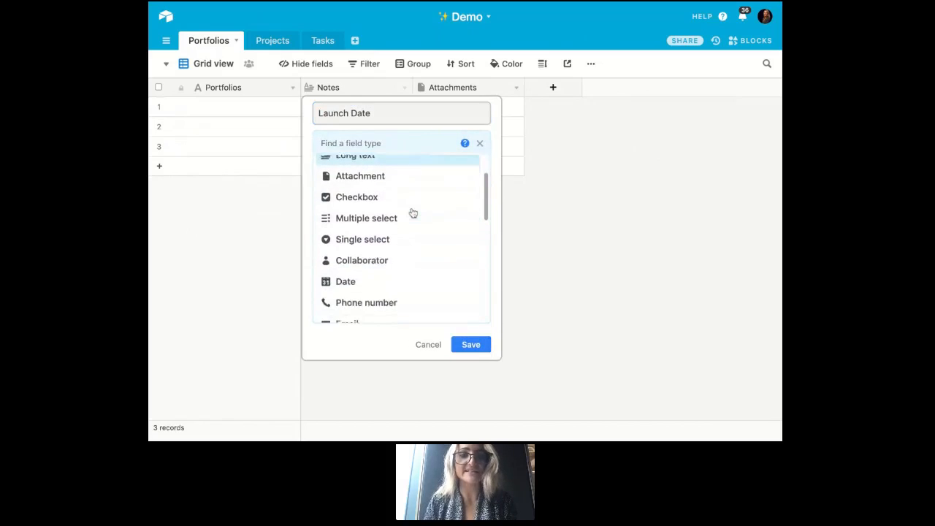
{"action": "scroll", "coordinate": [412, 213], "scroll_direction": "down", "scroll_amount": 1}
{"action": "left_click", "coordinate": [384, 251]}
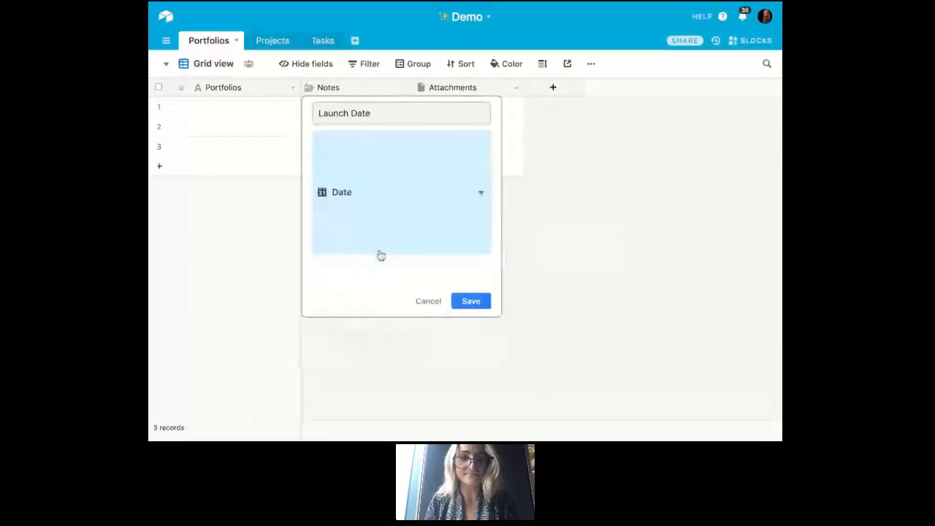
{"action": "left_click", "coordinate": [489, 255]}
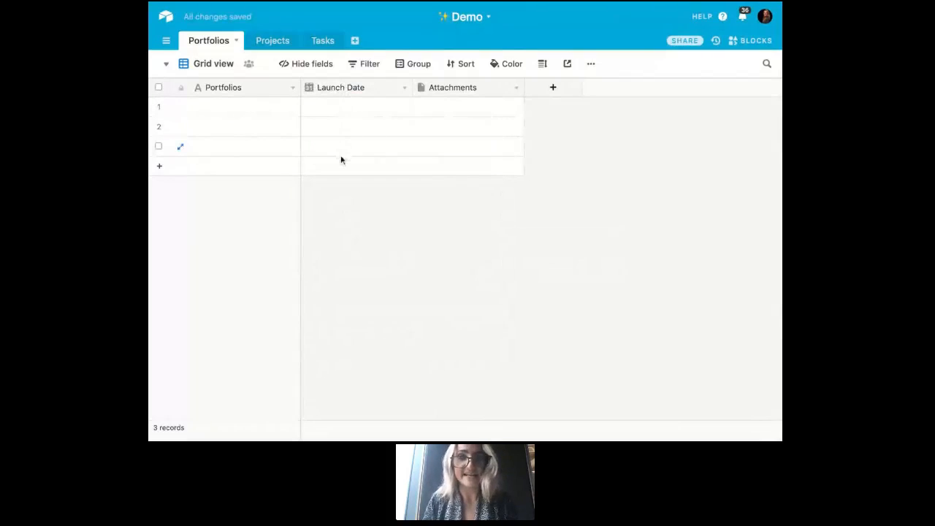
{"action": "double_click", "coordinate": [353, 113]}
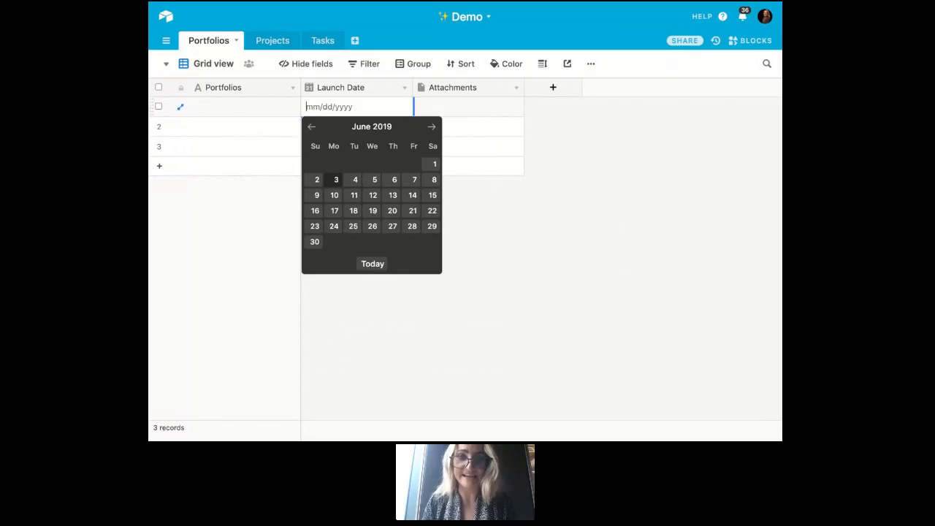
{"action": "left_click", "coordinate": [529, 147]}
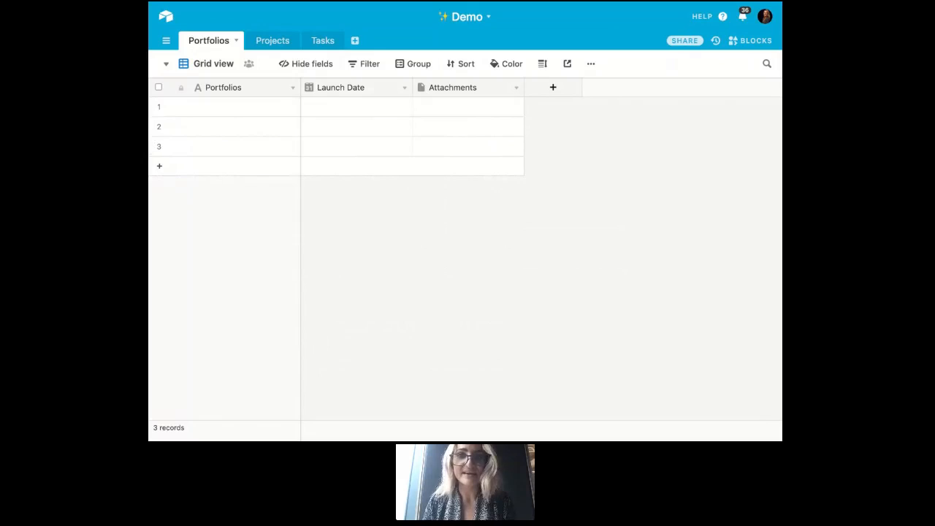
- Rename the Attachments field as Logo, keeping the Attachment field type
{"action": "left_click", "coordinate": [516, 88]}
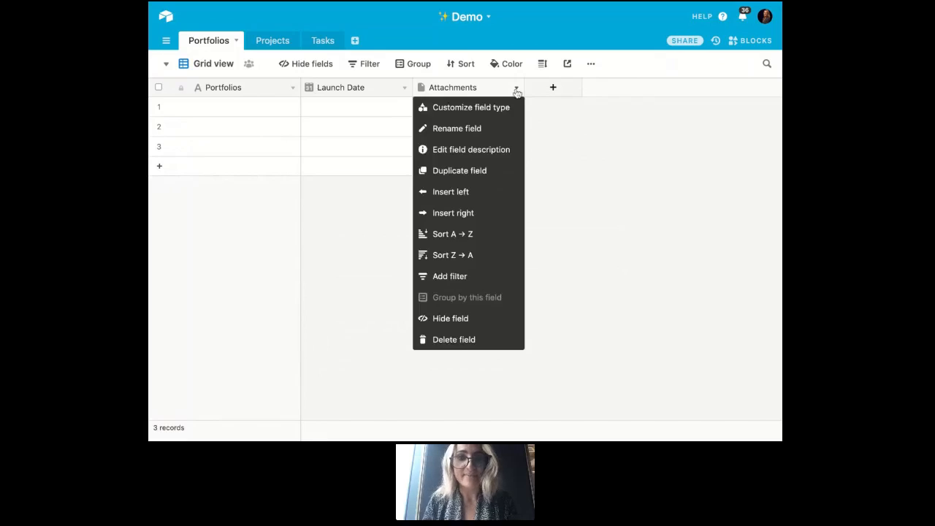
{"action": "left_click", "coordinate": [501, 107]}
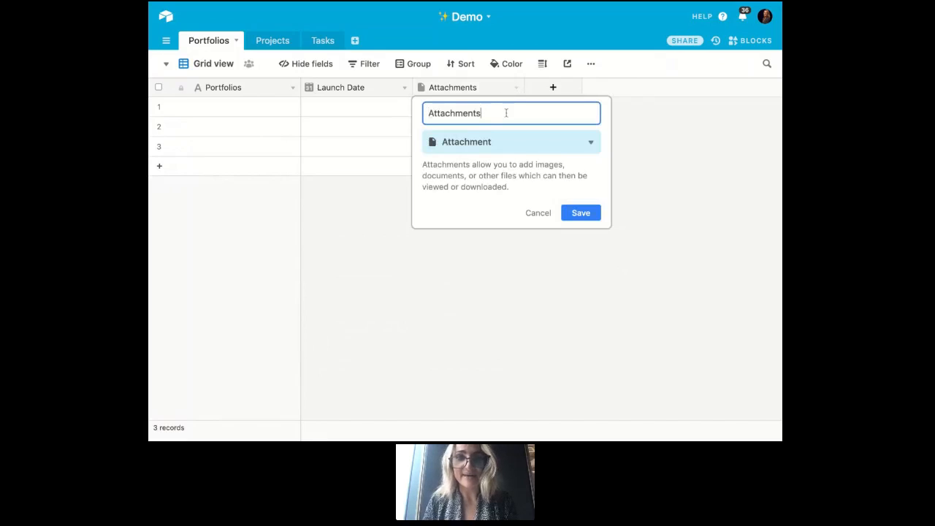
{"action": "double_click", "coordinate": [507, 113]}
{"action": "type", "text": "Logo"}
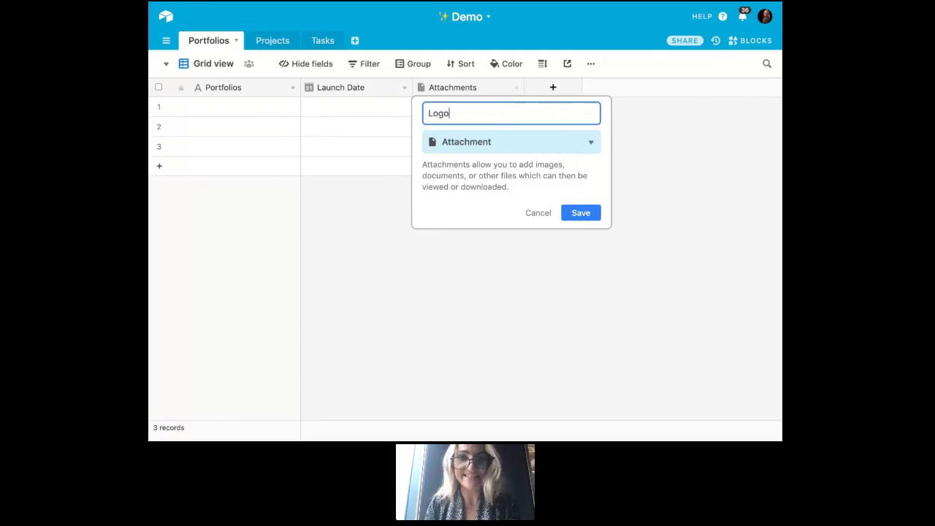
{"action": "left_click", "coordinate": [586, 215]}
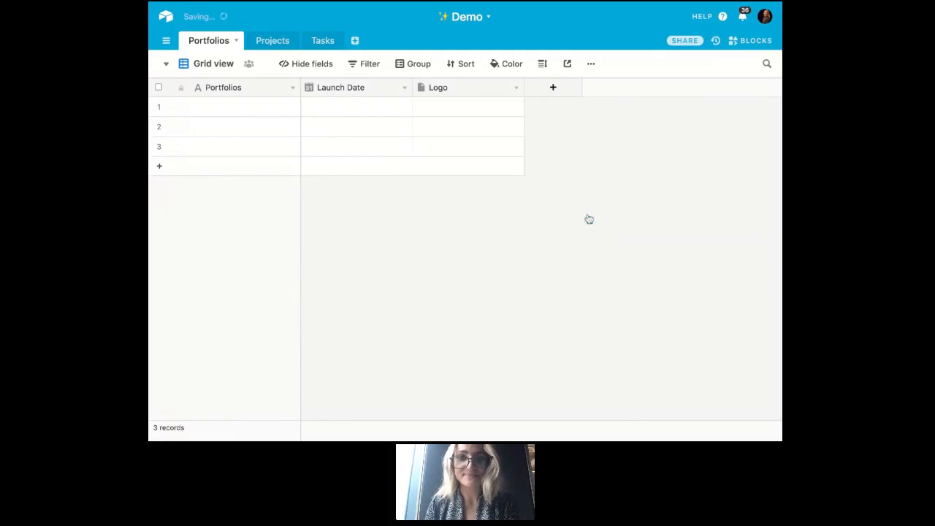
- Examine the available upload sources for an attachment in the first record's Logo cell, then close the upload dialog
{"action": "left_click", "coordinate": [455, 110]}
{"action": "left_click", "coordinate": [422, 107]}
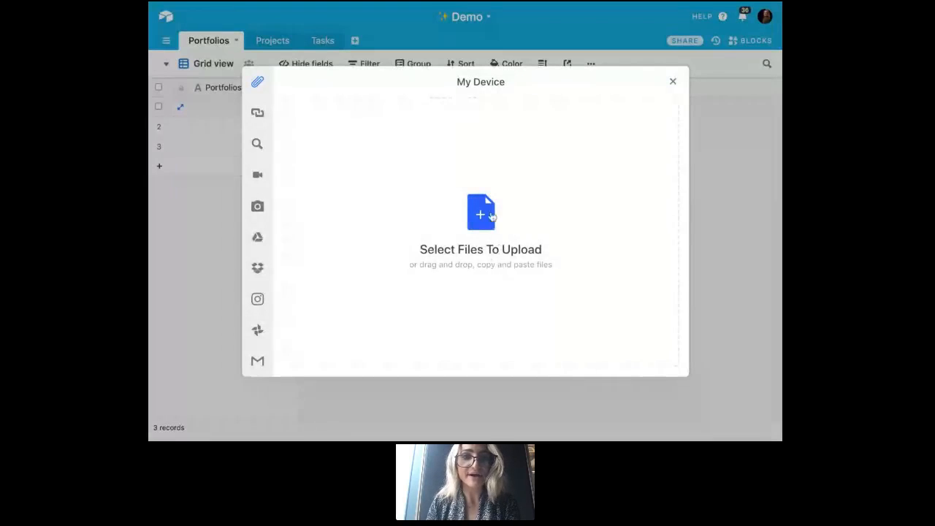
{"action": "mouse_move", "coordinate": [273, 113]}
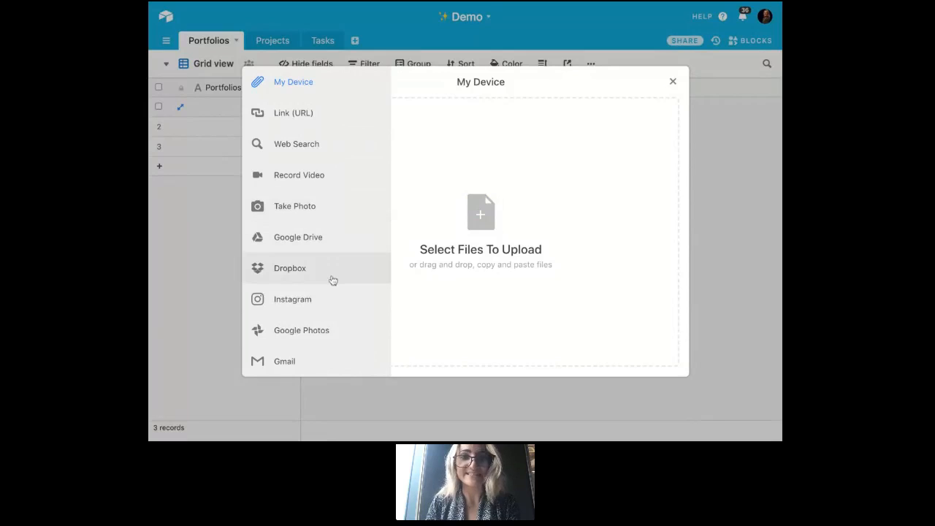
{"action": "left_click", "coordinate": [705, 173]}
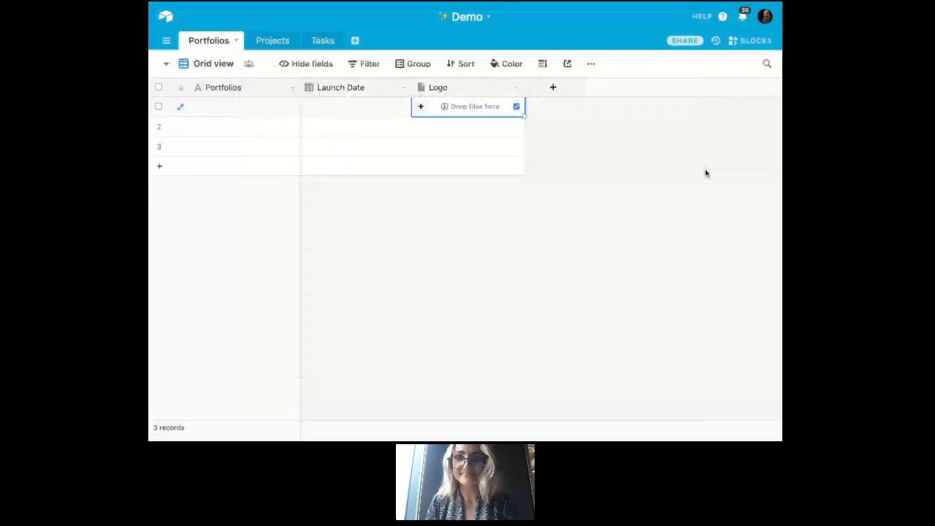
- Add a Collaborator field named Owner to the Portfolios table
{"action": "left_click", "coordinate": [553, 87]}
{"action": "type", "text": "Owner"}
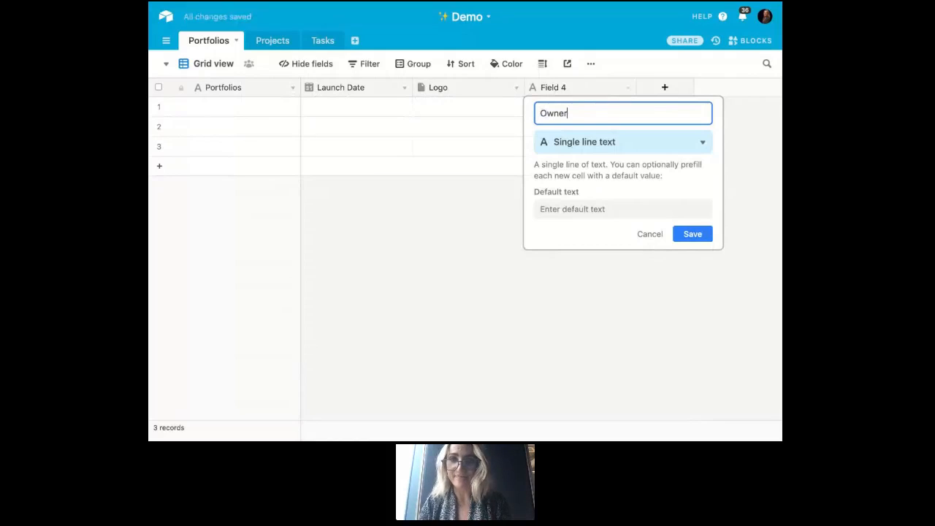
{"action": "left_click", "coordinate": [590, 150]}
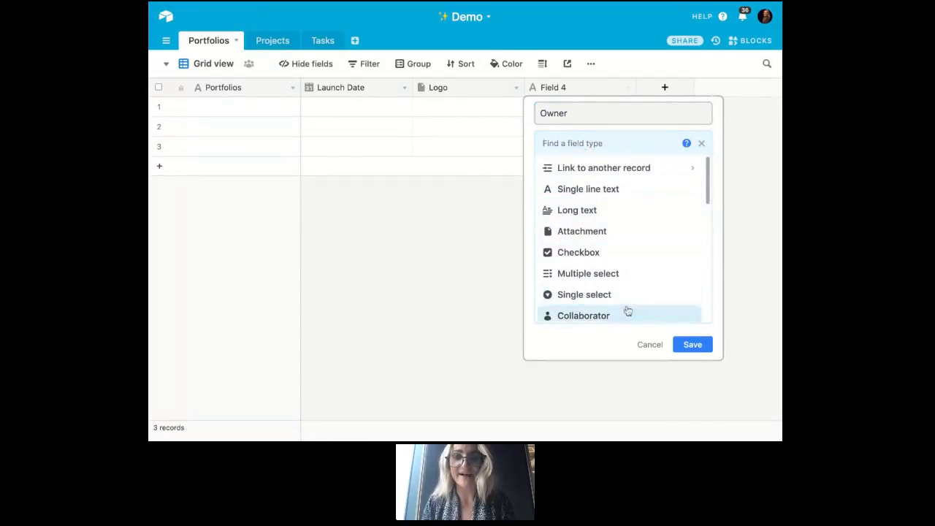
{"action": "left_click", "coordinate": [627, 313]}
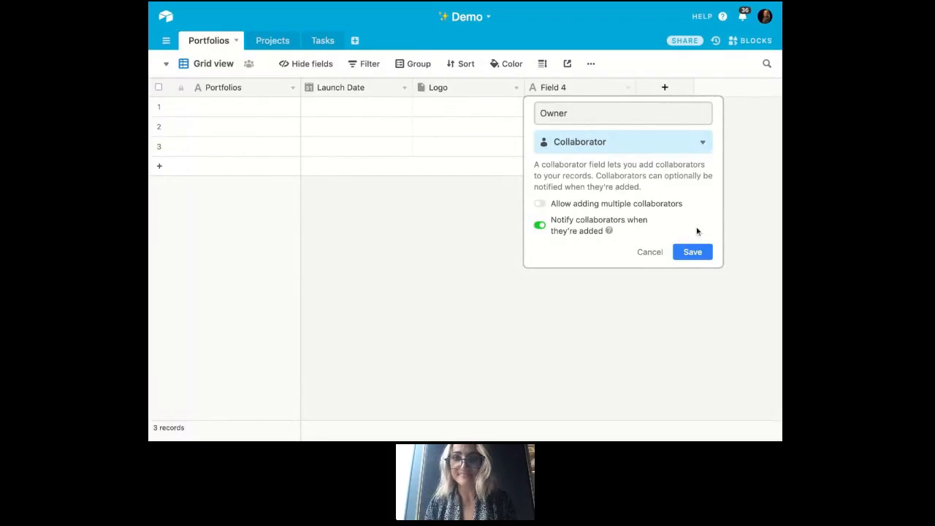
{"action": "left_click", "coordinate": [690, 254]}
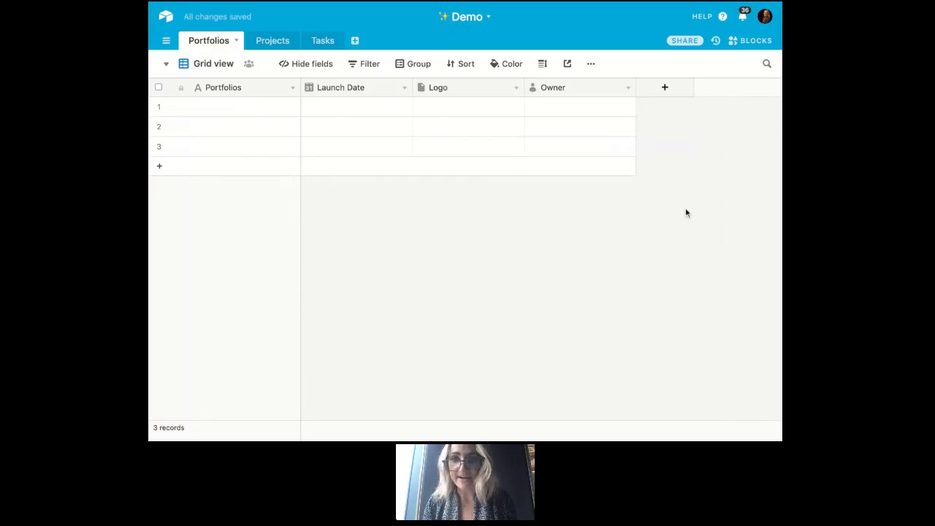
- Review the base's sharing options, including the invite permission levels and workspace collaborators, and close the sharing dialog
{"action": "left_click", "coordinate": [684, 43]}
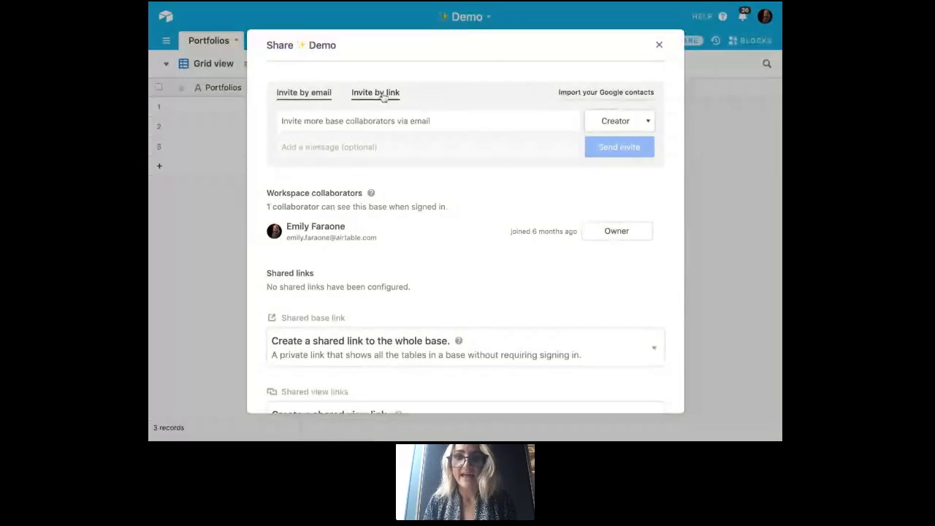
{"action": "left_click", "coordinate": [641, 130]}
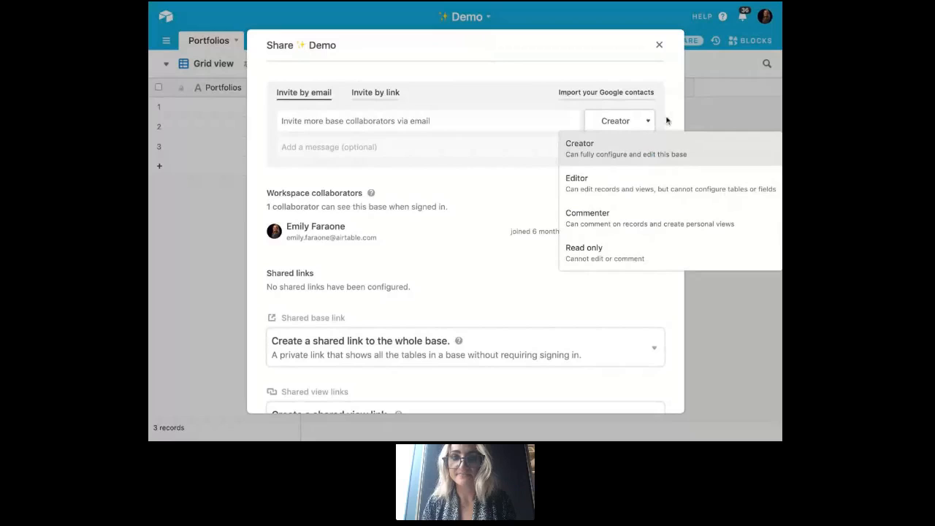
{"action": "left_click", "coordinate": [667, 121]}
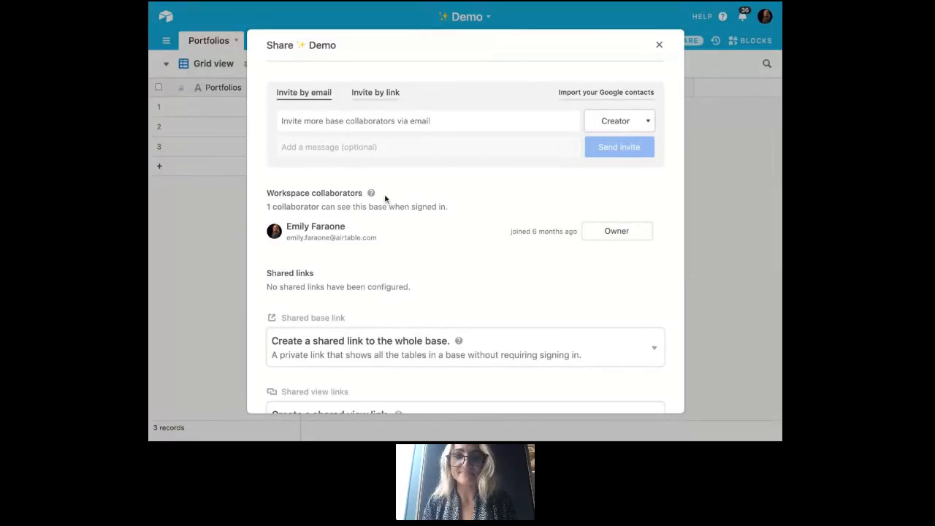
{"action": "mouse_move", "coordinate": [628, 233]}
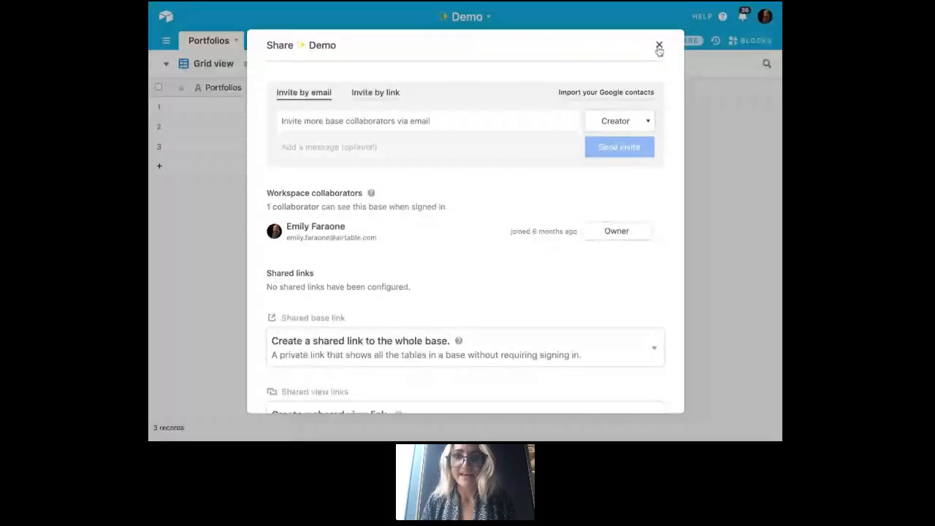
{"action": "left_click", "coordinate": [659, 47]}
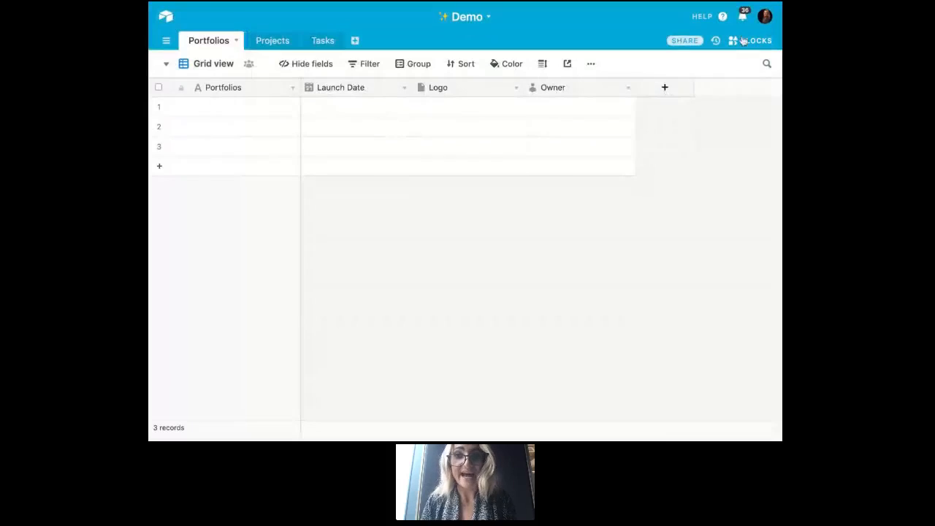
- Check which collaborators can be chosen in the first record's Owner cell, then close the list without choosing one
{"action": "left_click", "coordinate": [605, 115]}
{"action": "left_click", "coordinate": [605, 116]}
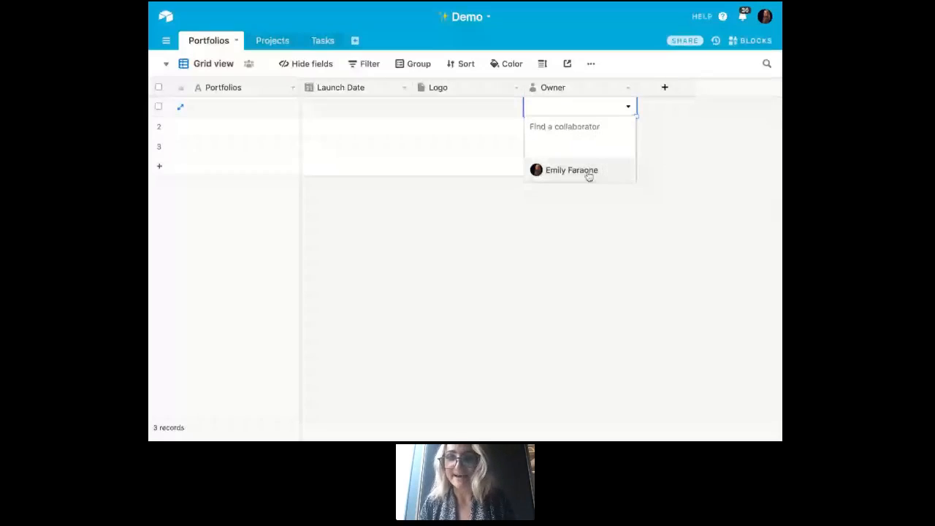
{"action": "left_click", "coordinate": [694, 148]}
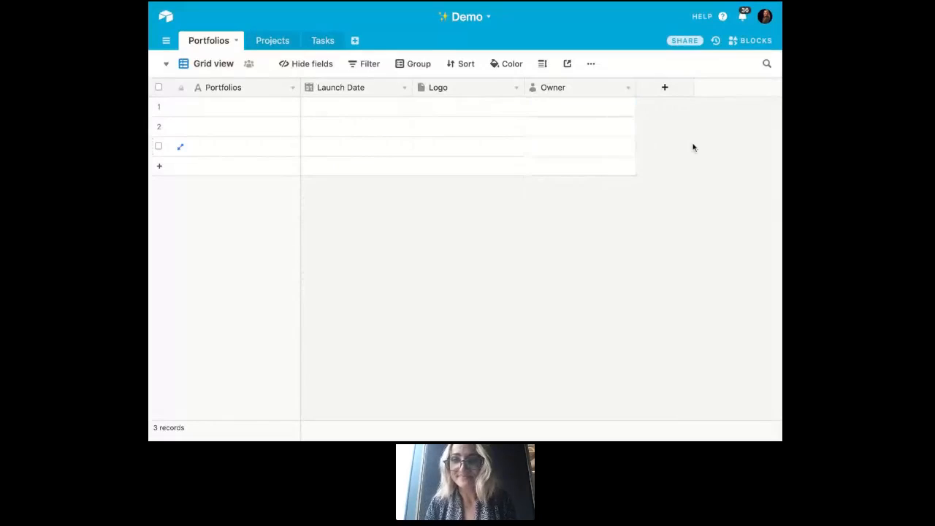
- Start a new field named Status in the Portfolios table with the Single select type
{"action": "left_click", "coordinate": [659, 88]}
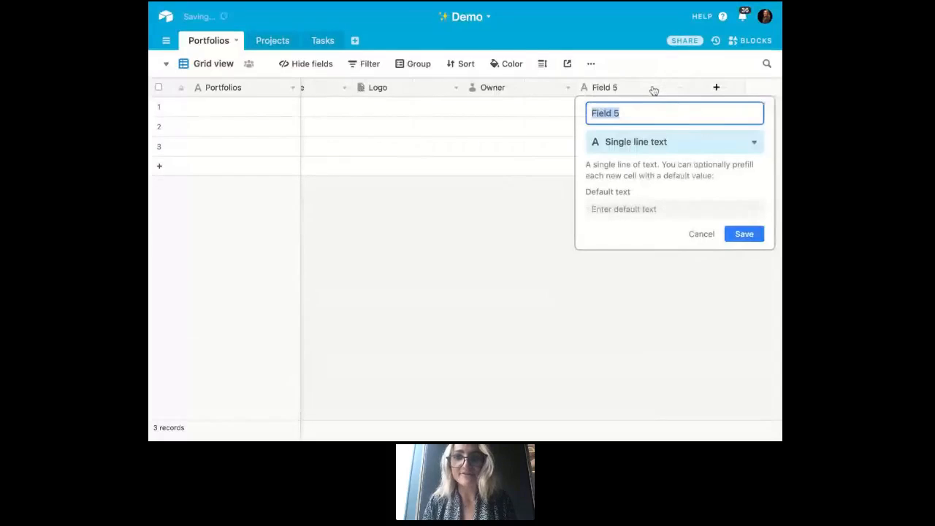
{"action": "type", "text": "Status"}
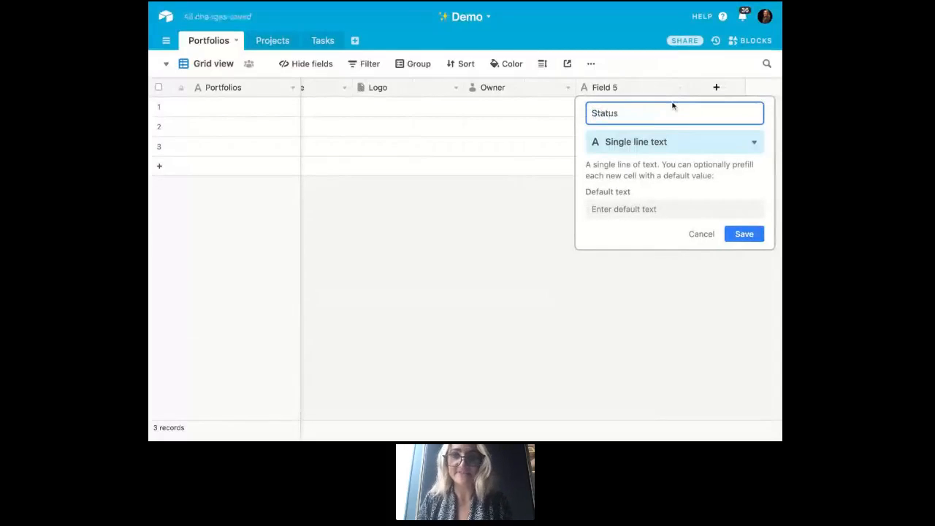
{"action": "left_click", "coordinate": [691, 142]}
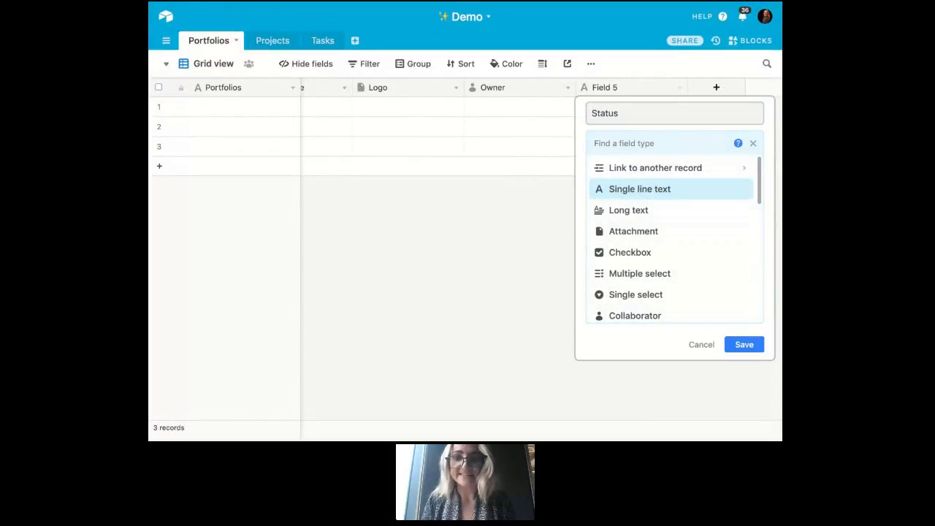
{"action": "left_click", "coordinate": [665, 293]}
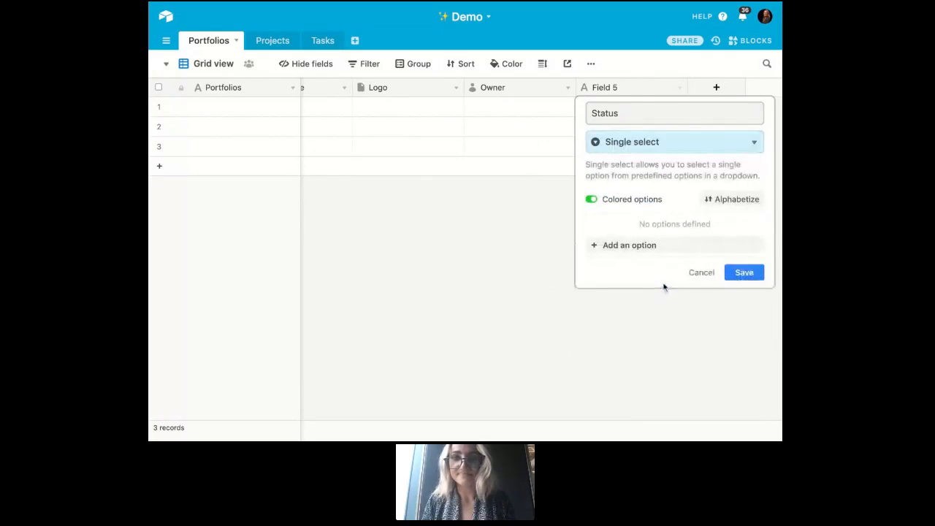
- Define the Status field's options as Not Started, In Progress and Complete
{"action": "left_click", "coordinate": [661, 246]}
{"action": "type", "text": "Not Started"}
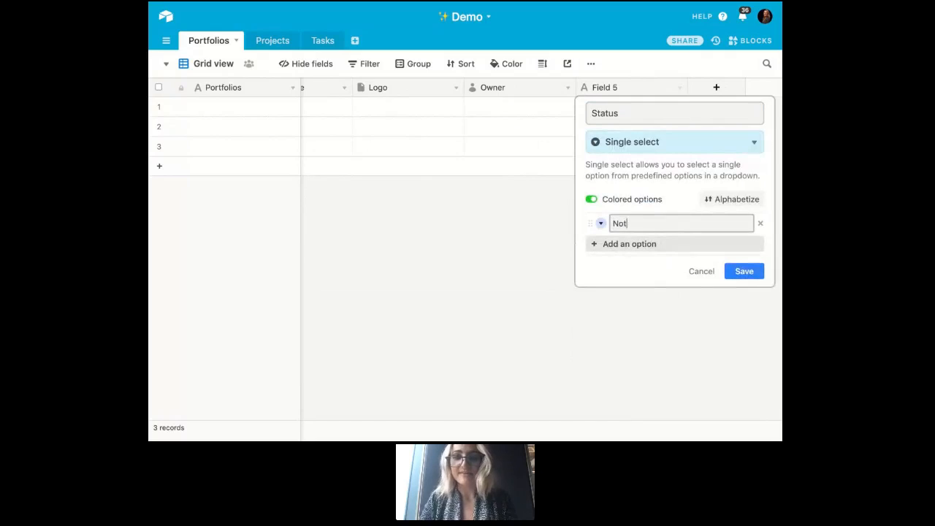
{"action": "key", "text": "Return"}
{"action": "type", "text": "In Progress"}
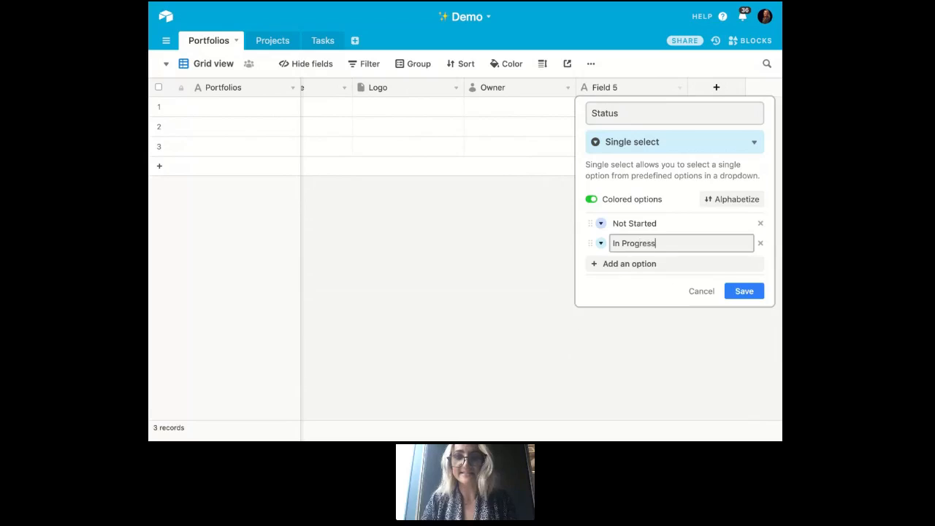
{"action": "key", "text": "Return"}
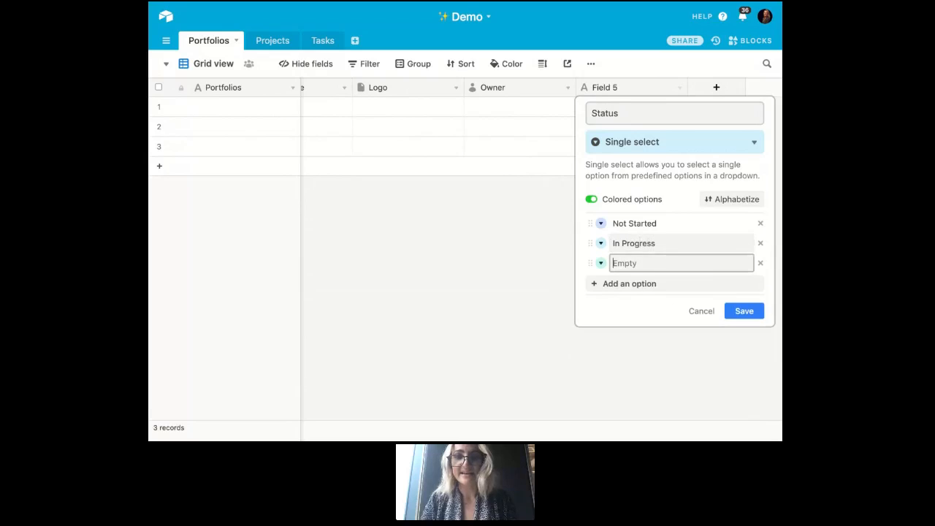
{"action": "type", "text": "Complete"}
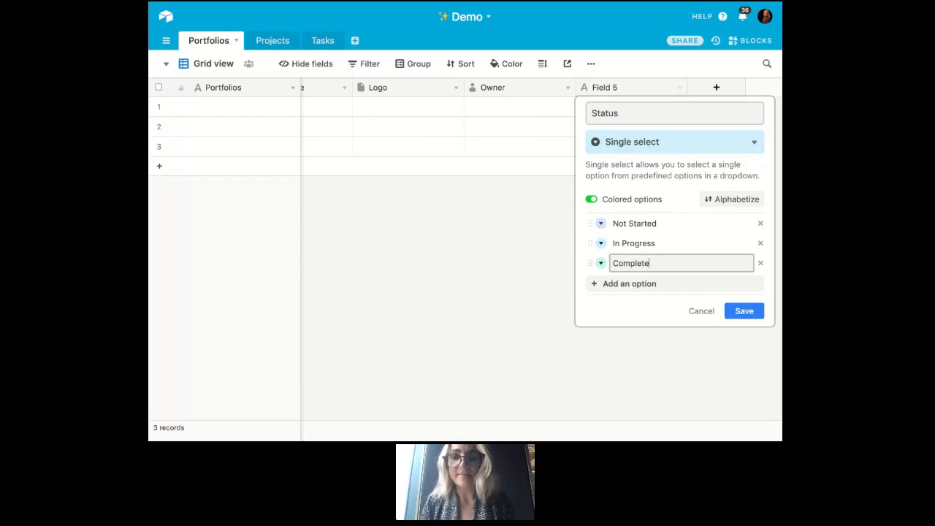
- Color Not Started dark red, In Progress yellow and Complete dark green, and save the Status field
{"action": "left_click", "coordinate": [600, 223]}
{"action": "left_click", "coordinate": [667, 310]}
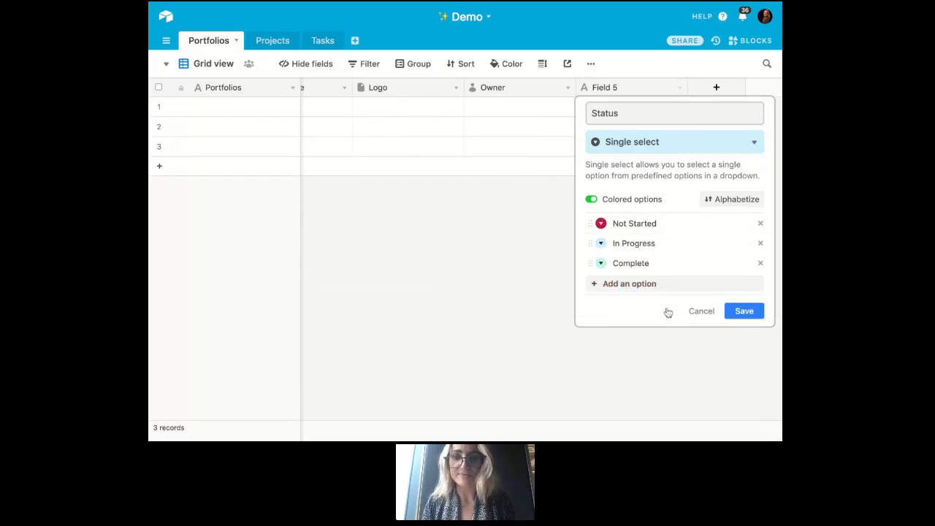
{"action": "left_click", "coordinate": [600, 243]}
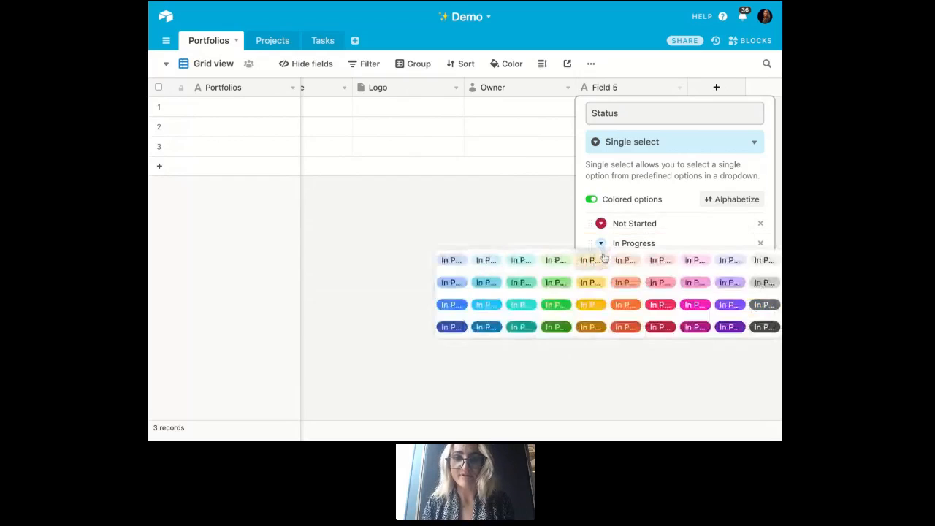
{"action": "left_click", "coordinate": [591, 307]}
{"action": "left_click", "coordinate": [601, 263]}
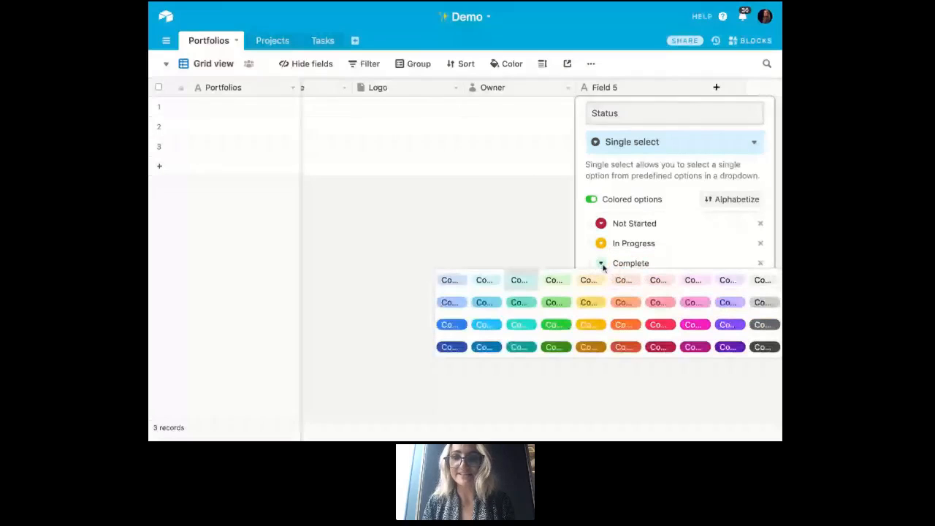
{"action": "left_click", "coordinate": [558, 348]}
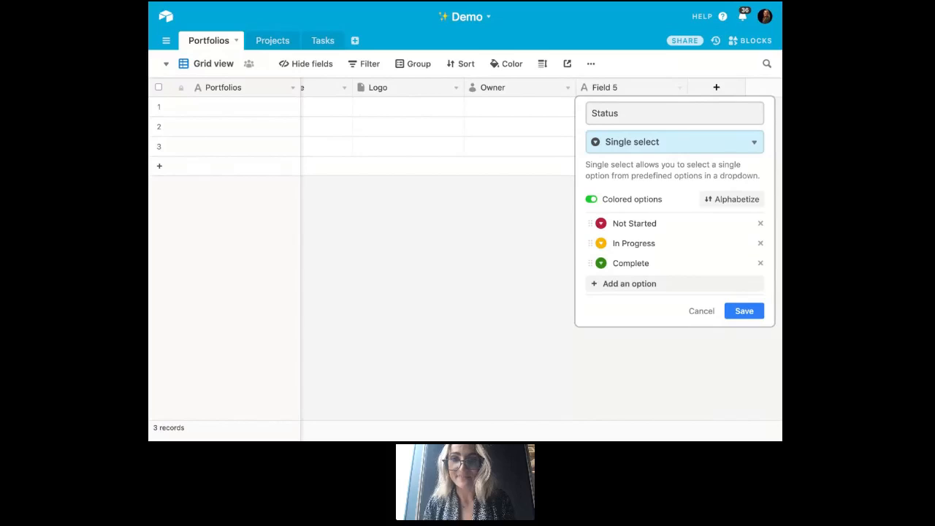
{"action": "left_click", "coordinate": [737, 316]}
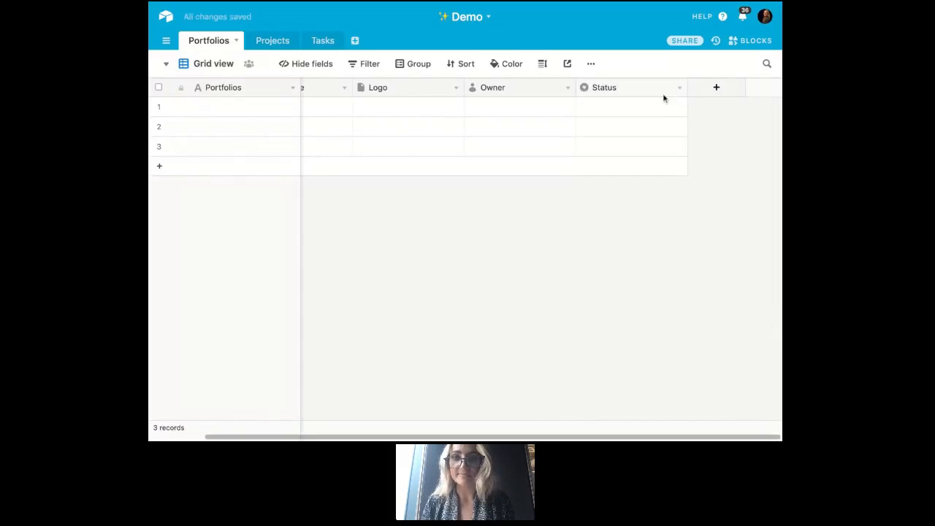
- Check the colored options offered in the first record's Status cell, then close the list without choosing one
{"action": "left_click", "coordinate": [668, 108]}
{"action": "left_click", "coordinate": [678, 108]}
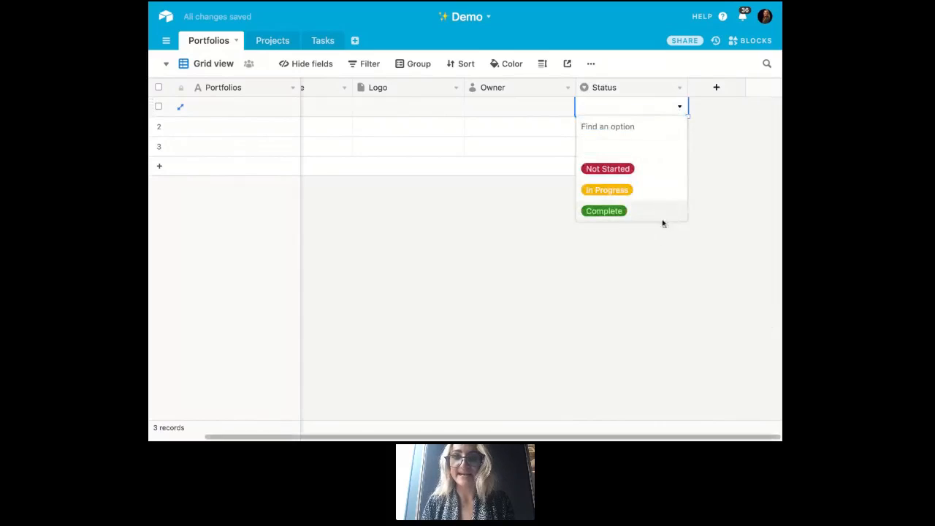
{"action": "left_click", "coordinate": [716, 161]}
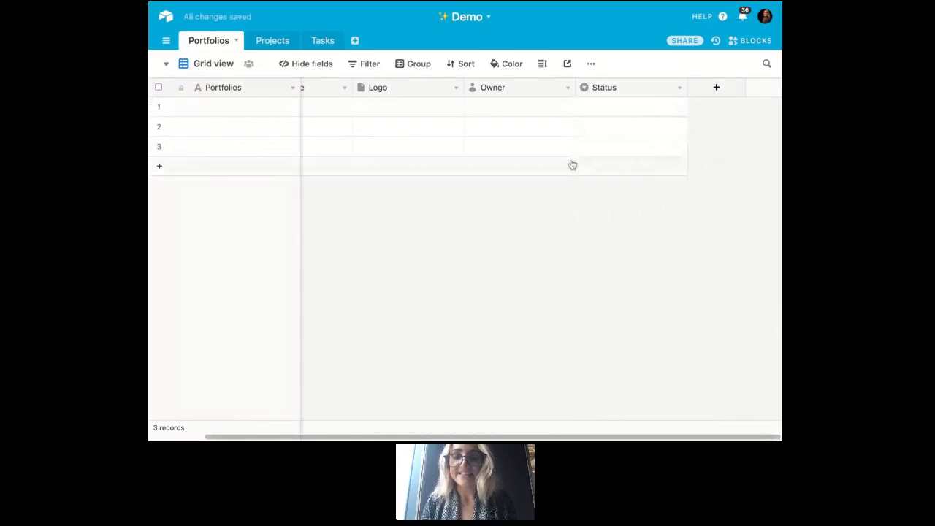
- Name the three records in the Portfolios table Portfolio 1, Portfolio 2 and Portfolio 3
{"action": "scroll", "coordinate": [572, 165], "scroll_direction": "left", "scroll_amount": 2}
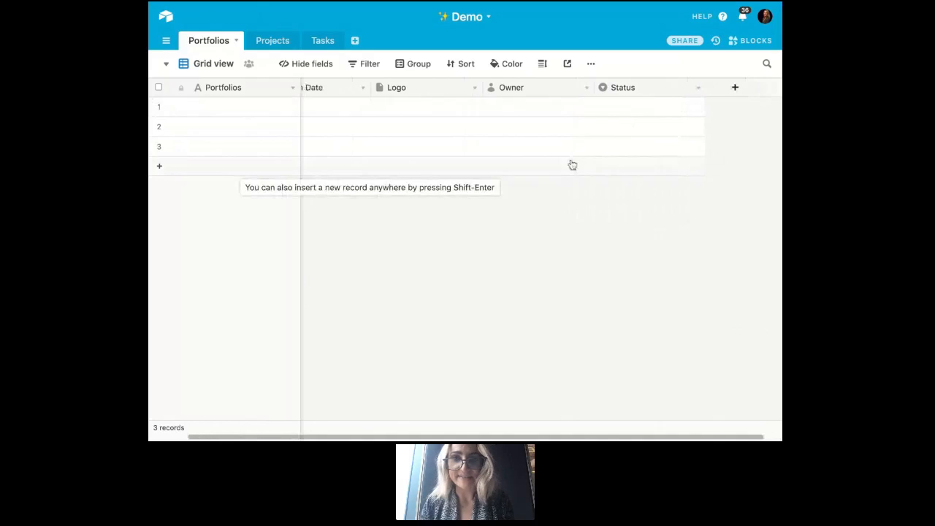
{"action": "scroll", "coordinate": [523, 132], "scroll_direction": "left", "scroll_amount": 1}
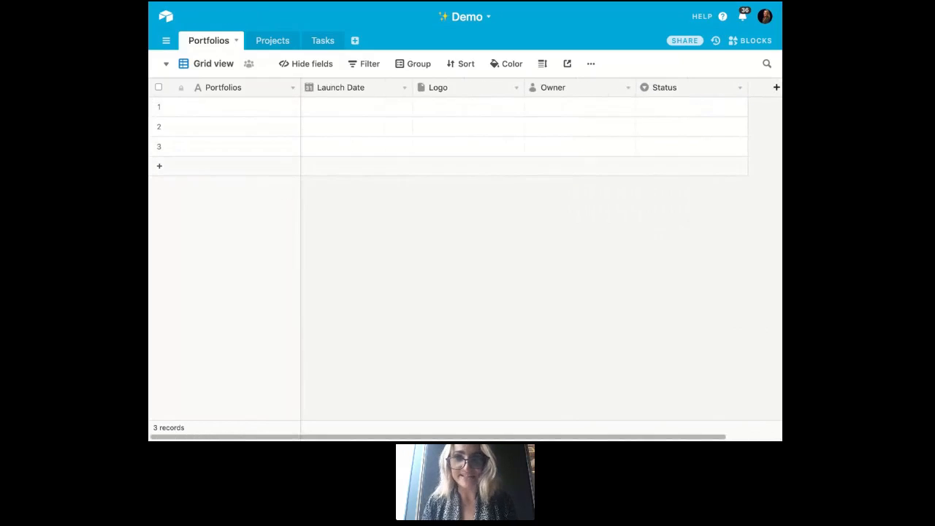
{"action": "left_click", "coordinate": [259, 114]}
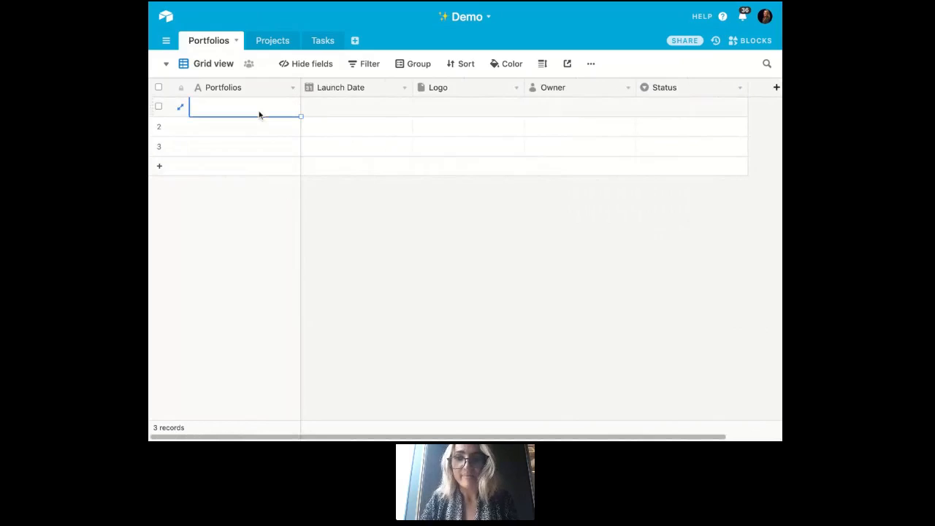
{"action": "type", "text": "Portfo"}
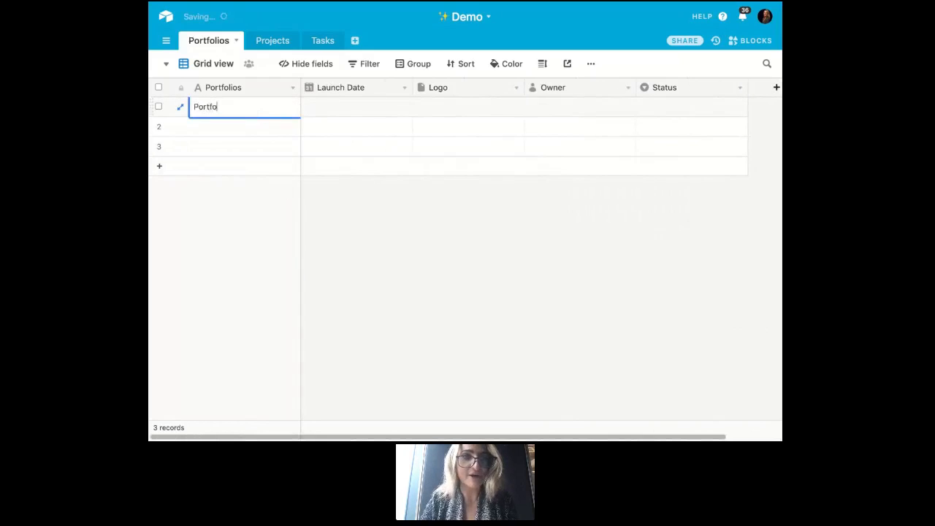
{"action": "type", "text": "lio 1"}
{"action": "key", "text": "Return"}
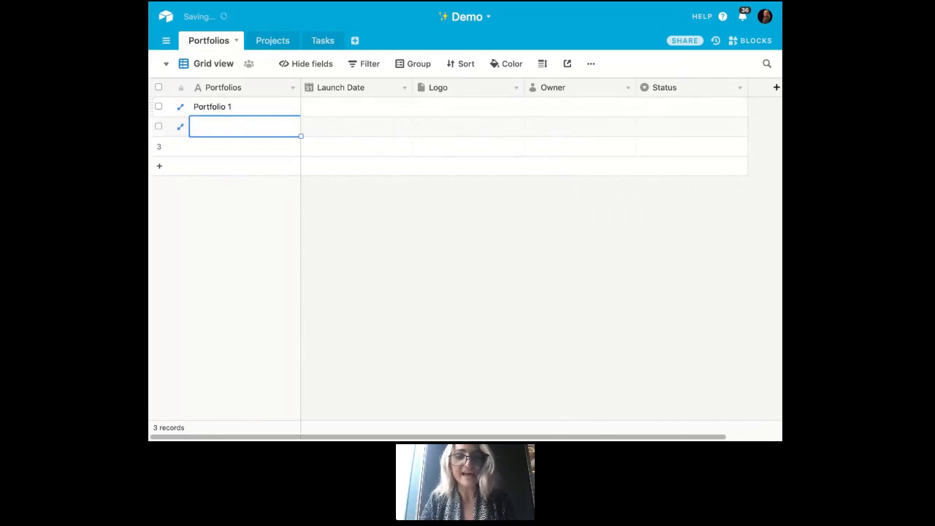
{"action": "type", "text": "Portfolio "}
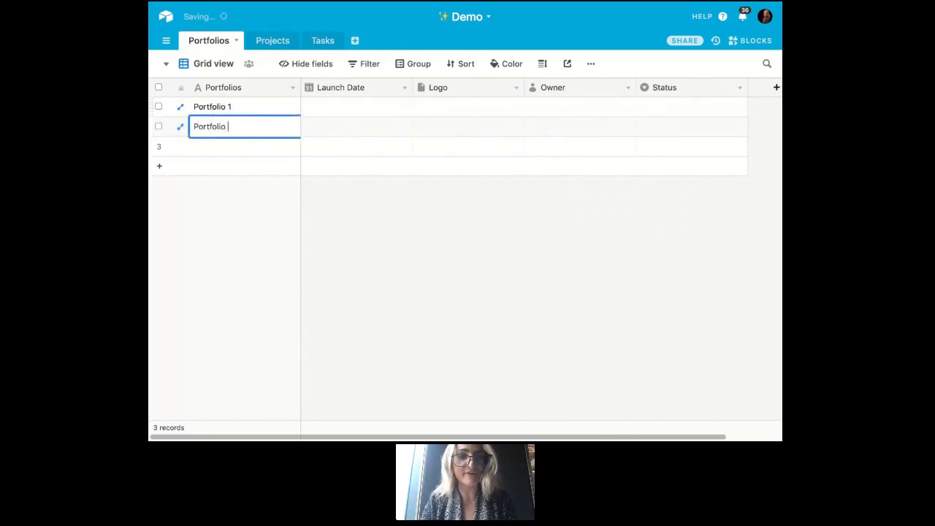
{"action": "type", "text": "2"}
{"action": "key", "text": "Return"}
{"action": "type", "text": "Portfoli"}
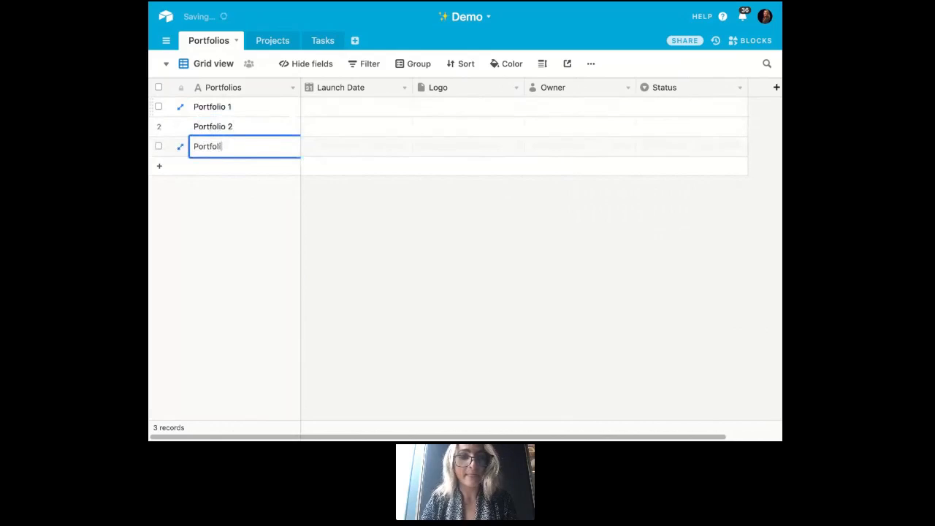
{"action": "type", "text": "o 3"}
- Set the launch dates to 6/14/2019 for Portfolio 1, 6/21/2019 for Portfolio 2 and 6/28/2019 for Portfolio 3
{"action": "left_click", "coordinate": [354, 108]}
{"action": "left_click", "coordinate": [355, 109]}
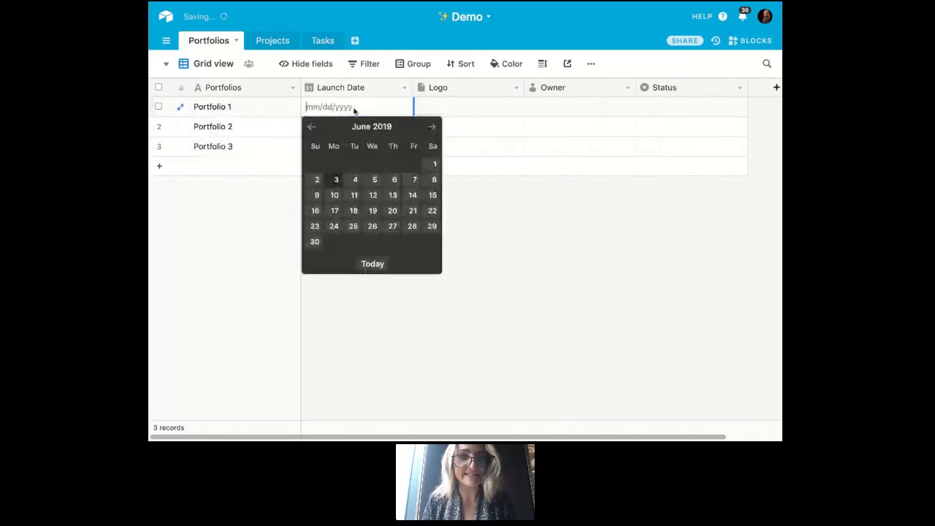
{"action": "left_click", "coordinate": [413, 194]}
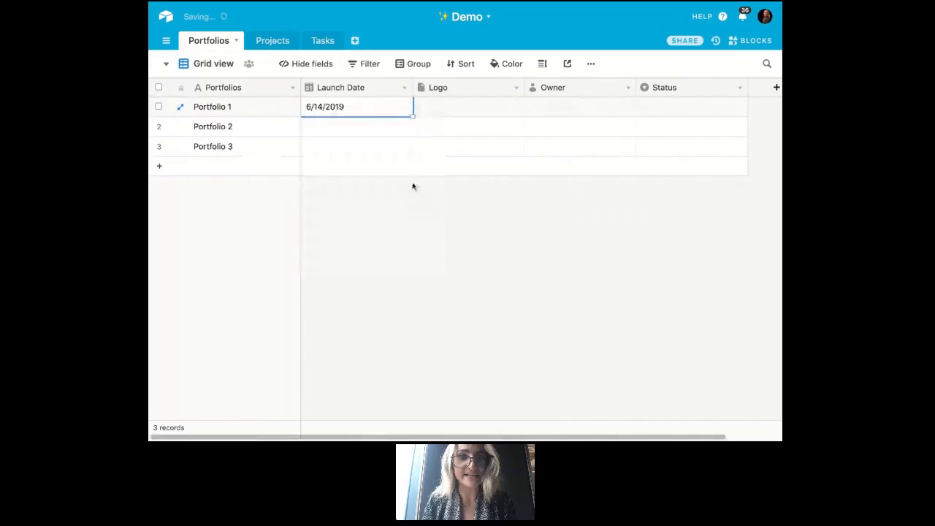
{"action": "double_click", "coordinate": [393, 128]}
{"action": "left_click", "coordinate": [413, 230]}
{"action": "double_click", "coordinate": [386, 148]}
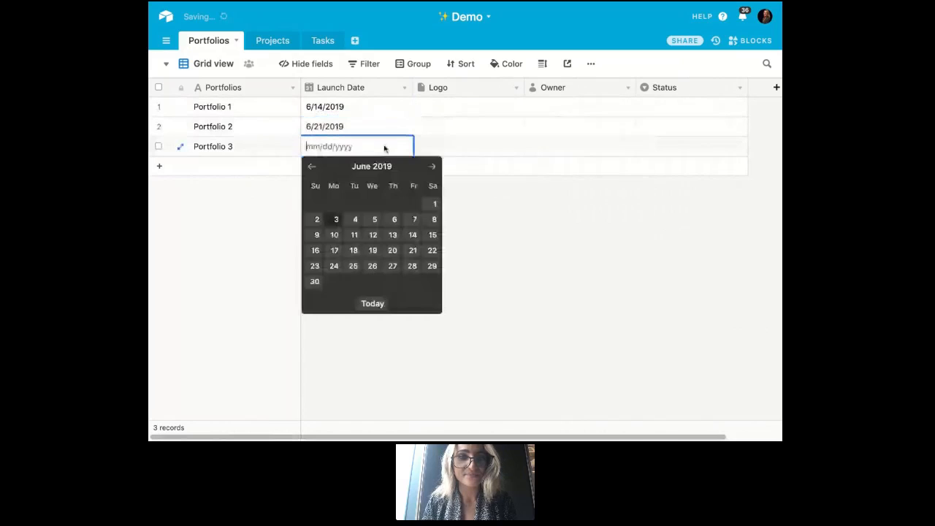
{"action": "left_click", "coordinate": [412, 266]}
- Find an image with a web search for "airtable logo" and upload the icon-only logo to Portfolio 1's Logo cell
{"action": "left_click", "coordinate": [462, 110]}
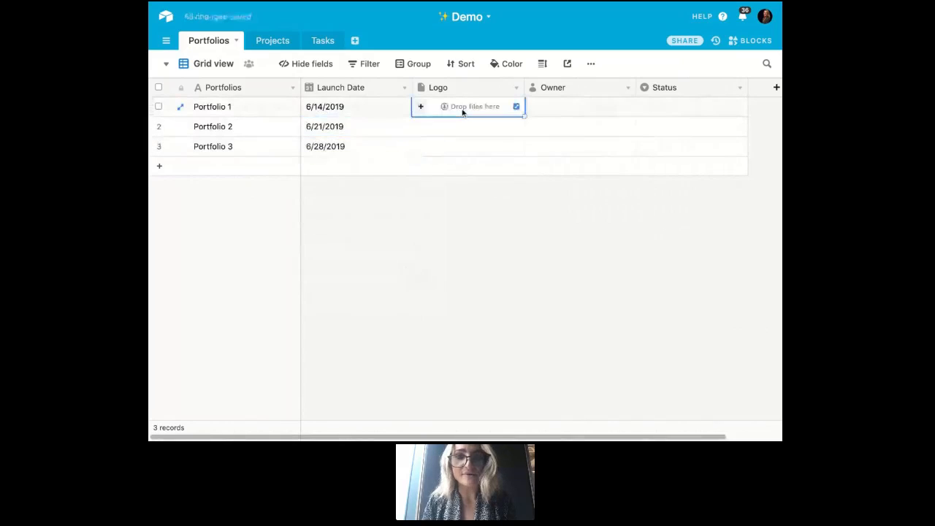
{"action": "left_click", "coordinate": [421, 106]}
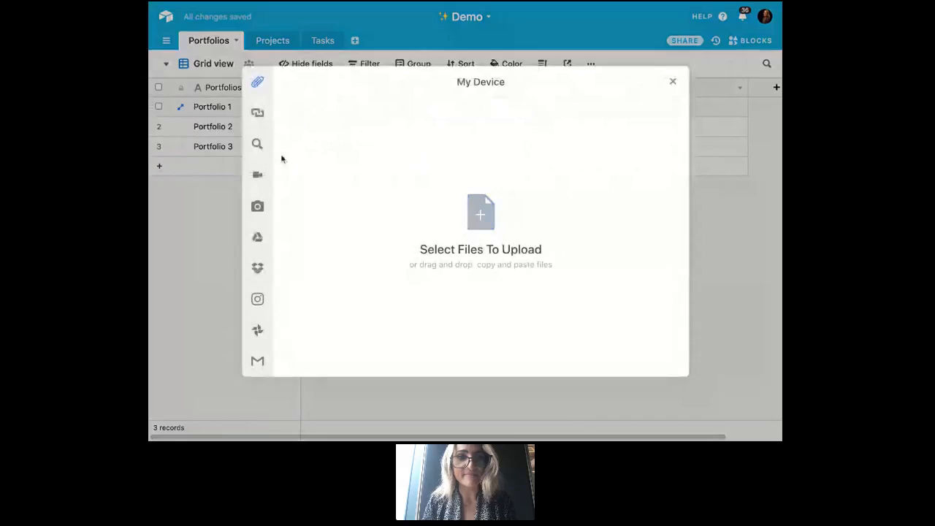
{"action": "left_click", "coordinate": [291, 146]}
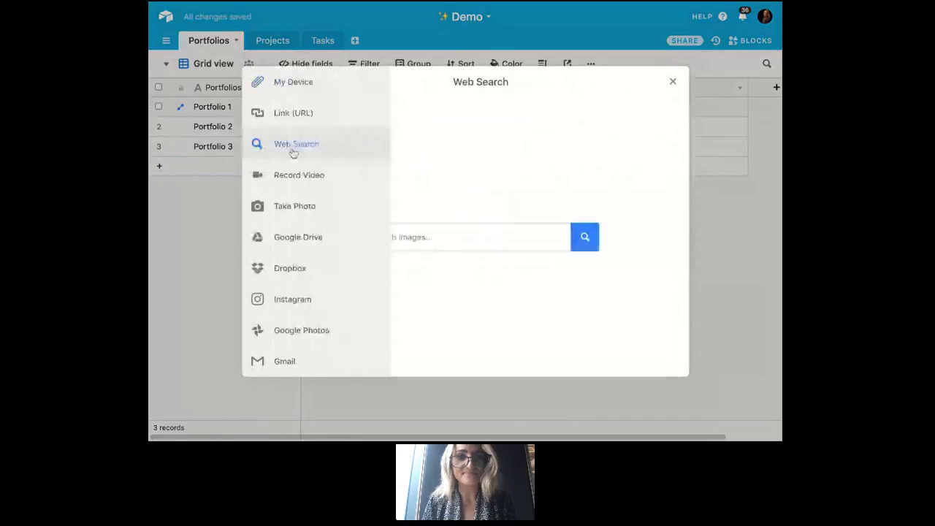
{"action": "left_click", "coordinate": [503, 227]}
{"action": "type", "text": "airtable logo"}
{"action": "key", "text": "Return"}
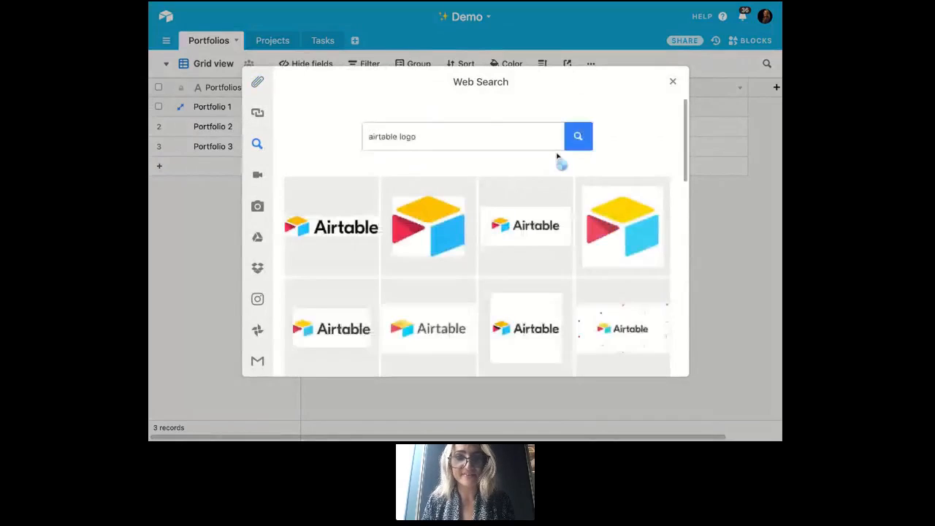
{"action": "left_click", "coordinate": [432, 218]}
{"action": "left_click", "coordinate": [662, 359]}
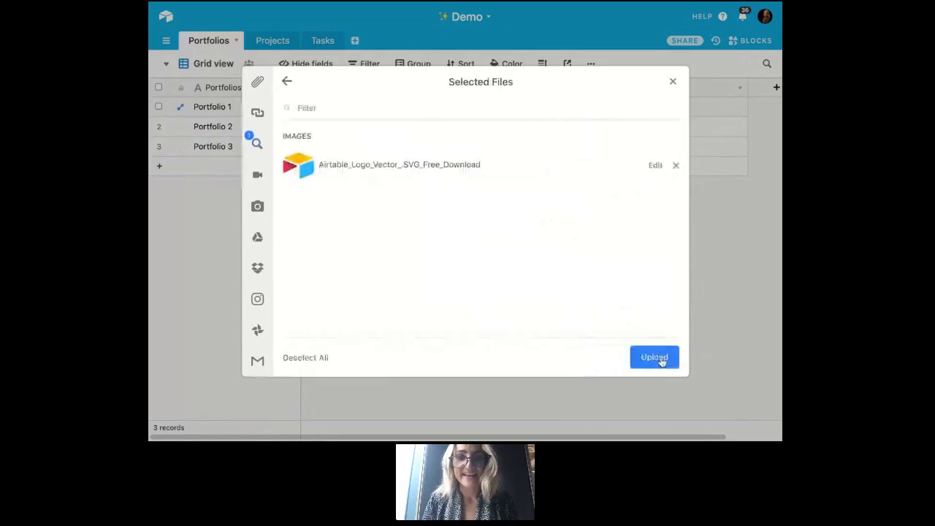
{"action": "left_click", "coordinate": [654, 360]}
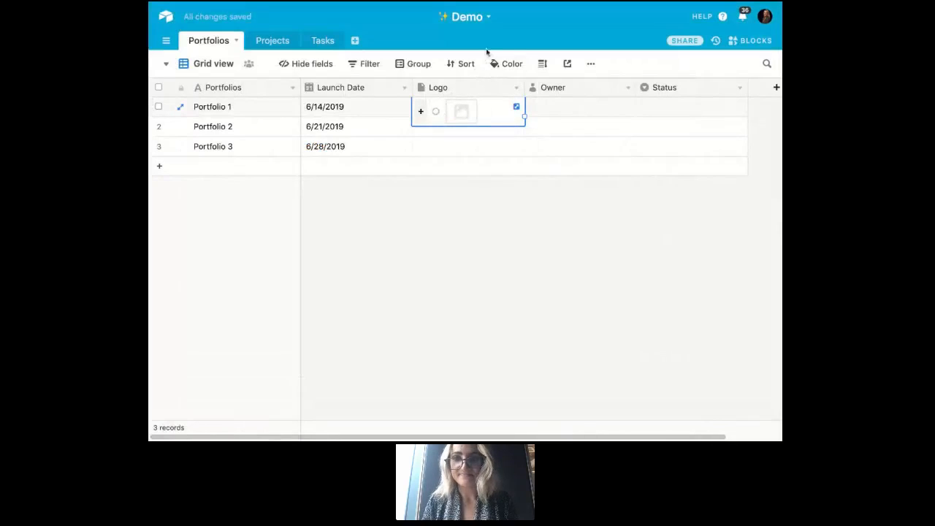
- Assign the listed collaborator as Owner of Portfolio 1 and Portfolio 2
{"action": "left_click", "coordinate": [580, 106]}
{"action": "left_click", "coordinate": [580, 107]}
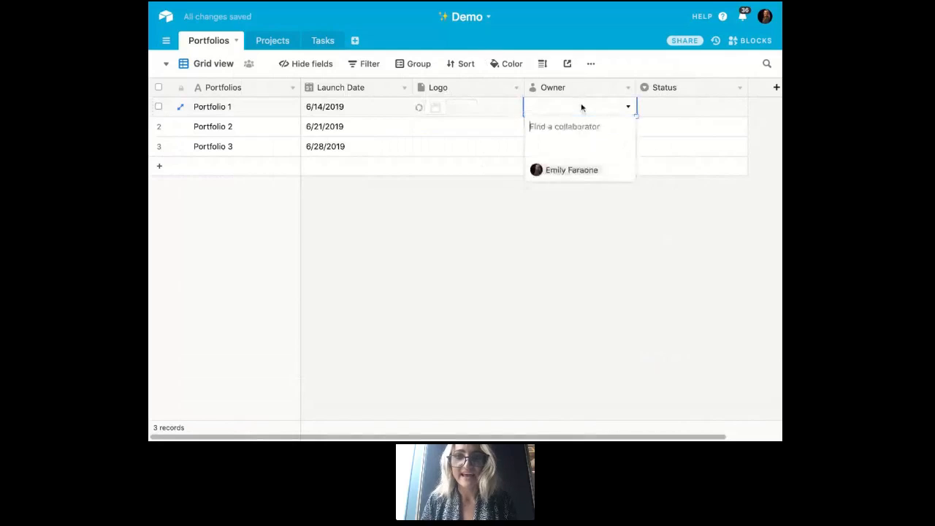
{"action": "left_click", "coordinate": [588, 170]}
{"action": "key", "text": "Down"}
{"action": "key", "text": "Return"}
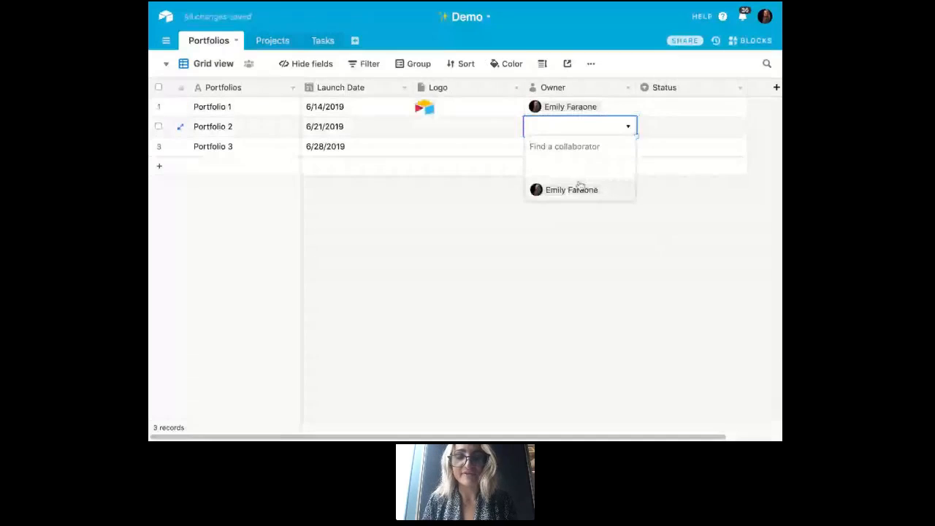
{"action": "left_click", "coordinate": [580, 186]}
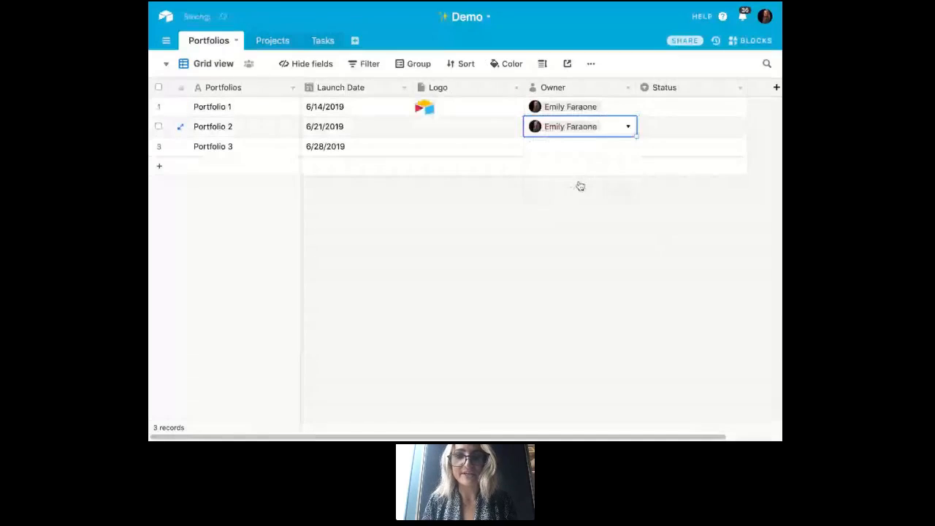
{"action": "left_click", "coordinate": [618, 96]}
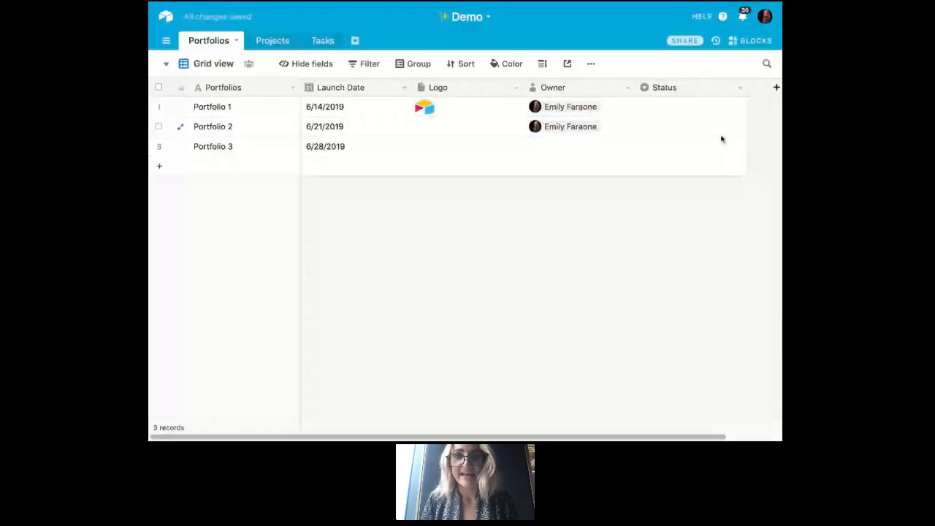
- Set the Status of Portfolio 1 and Portfolio 2 to In Progress and of Portfolio 3 to Not Started
{"action": "left_click", "coordinate": [731, 111]}
{"action": "left_click", "coordinate": [739, 108]}
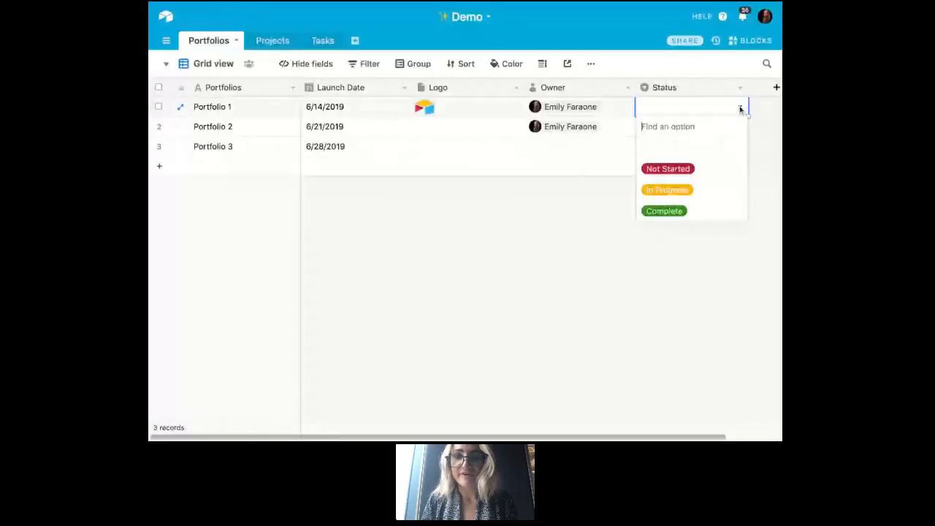
{"action": "left_click", "coordinate": [705, 190]}
{"action": "left_click", "coordinate": [733, 128]}
{"action": "left_click", "coordinate": [729, 132]}
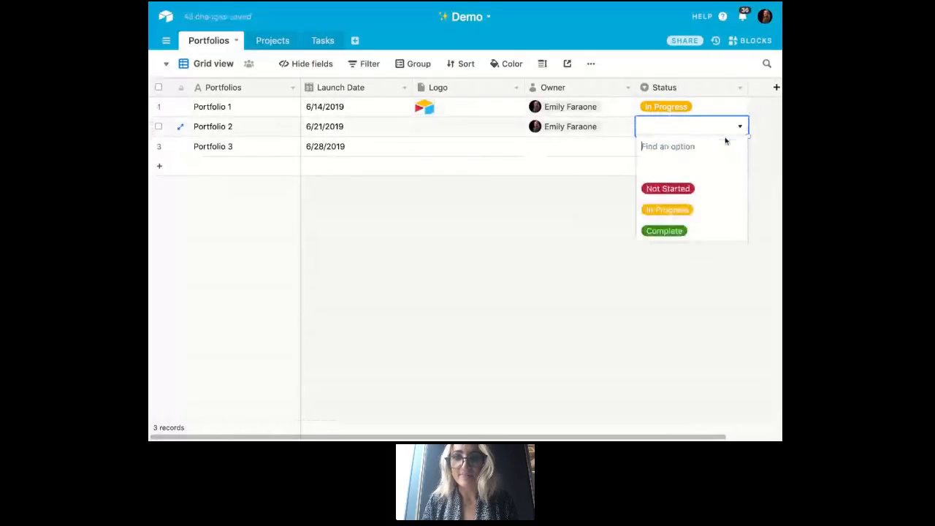
{"action": "left_click", "coordinate": [700, 213]}
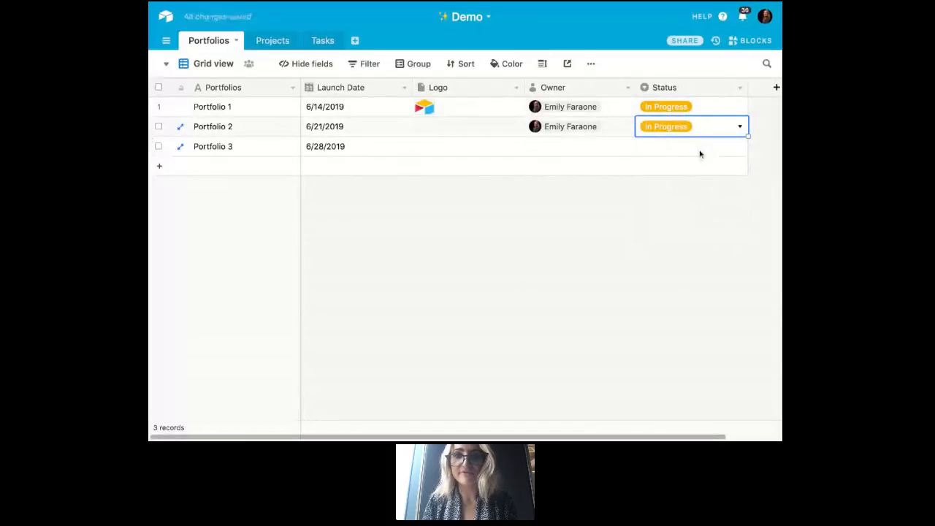
{"action": "left_click", "coordinate": [700, 154]}
{"action": "left_click", "coordinate": [700, 155]}
{"action": "left_click", "coordinate": [684, 210]}
{"action": "left_click", "coordinate": [611, 208]}
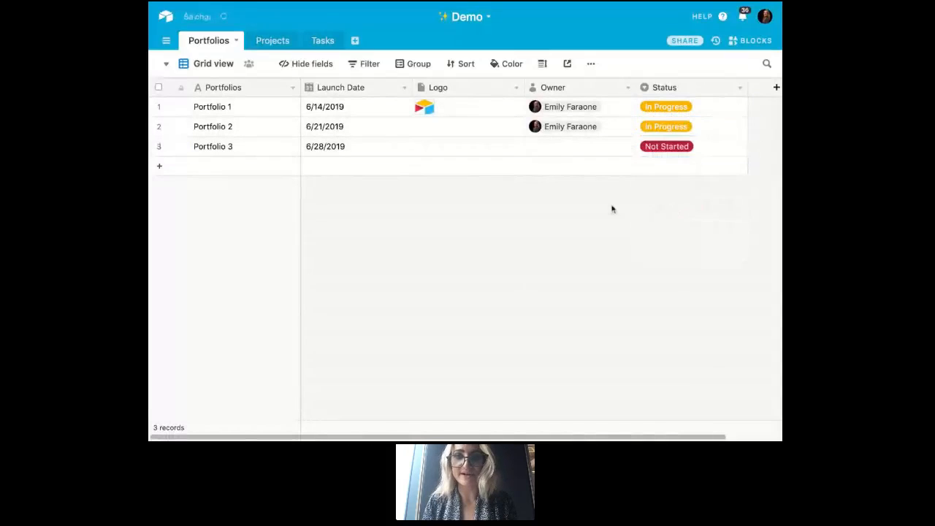
- Fill Portfolio 1's logo down into the Logo cells of Portfolio 2 and Portfolio 3
{"action": "left_click", "coordinate": [513, 111]}
{"action": "left_click_drag", "start_coordinate": [524, 126], "coordinate": [524, 157]}
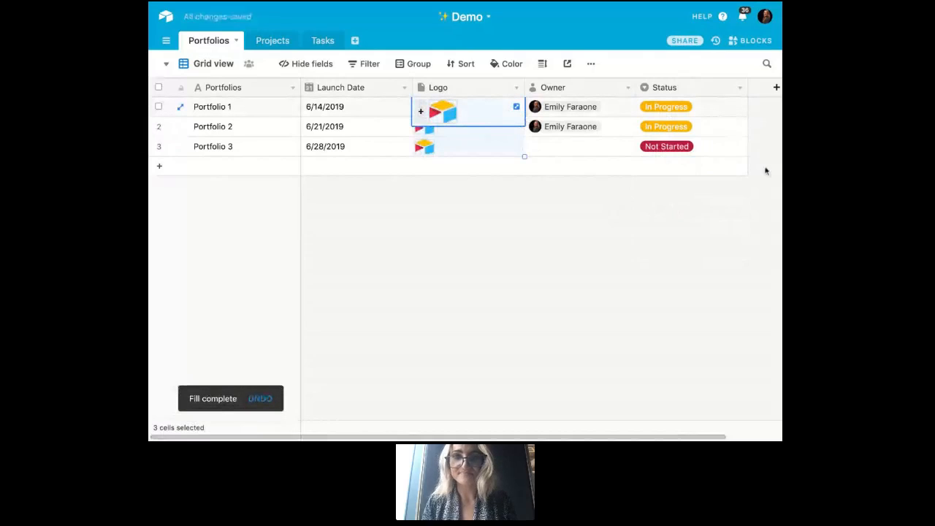
{"action": "left_click", "coordinate": [637, 223]}
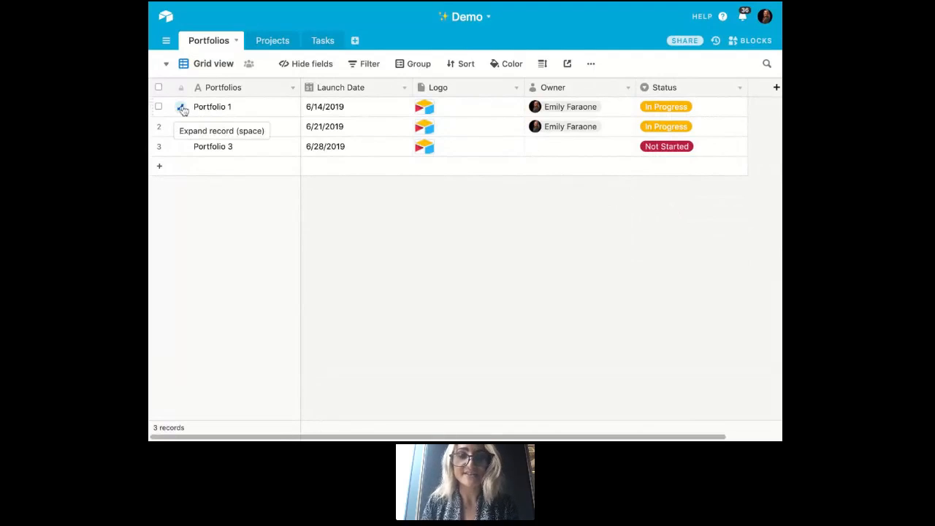
- Expand the Portfolio 1 record, post the comment "what's the update?" mentioning the record's owner, and close the record
{"action": "key", "text": "space"}
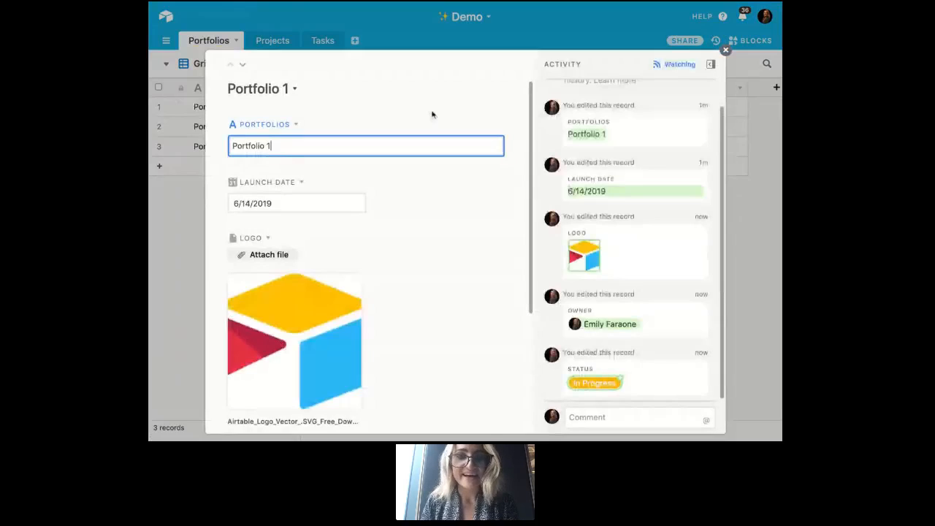
{"action": "scroll", "coordinate": [490, 239], "scroll_direction": "down", "scroll_amount": 4}
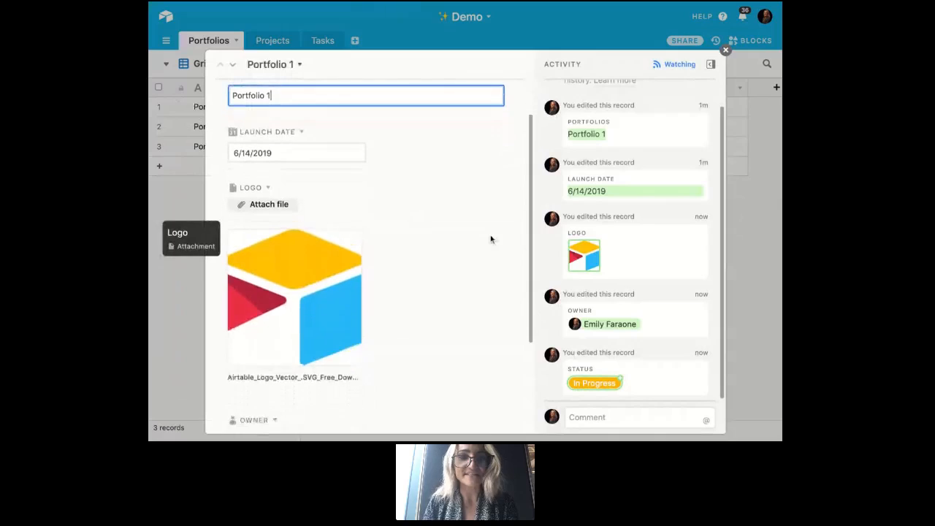
{"action": "scroll", "coordinate": [369, 249], "scroll_direction": "down", "scroll_amount": 2}
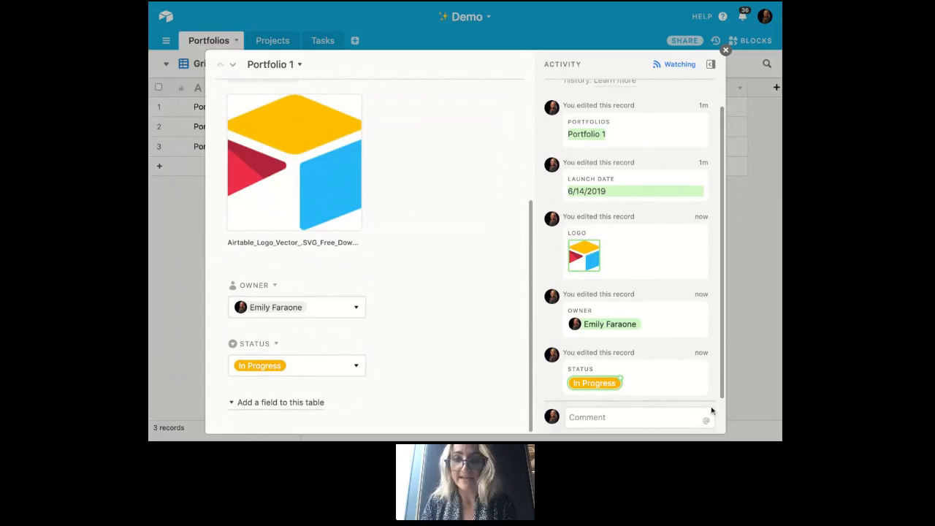
{"action": "left_click", "coordinate": [668, 415]}
{"action": "type", "text": "@"}
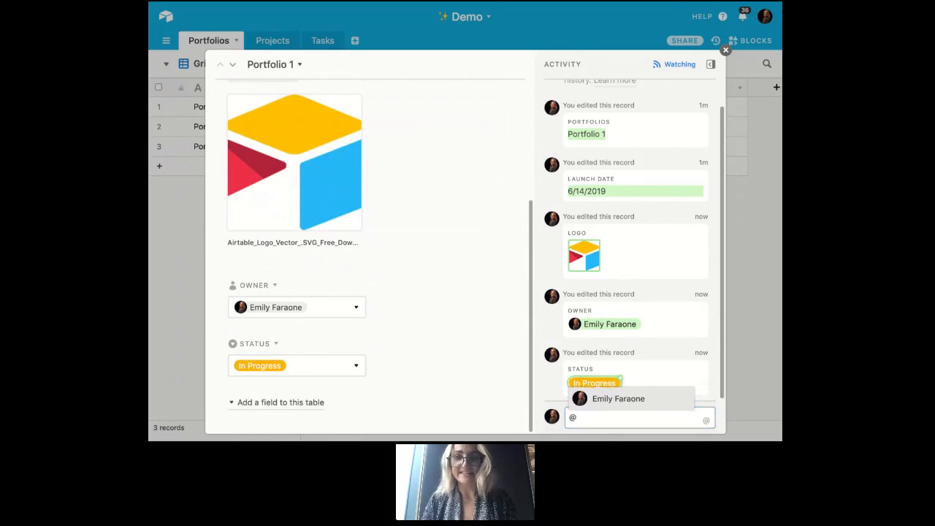
{"action": "left_click", "coordinate": [654, 400]}
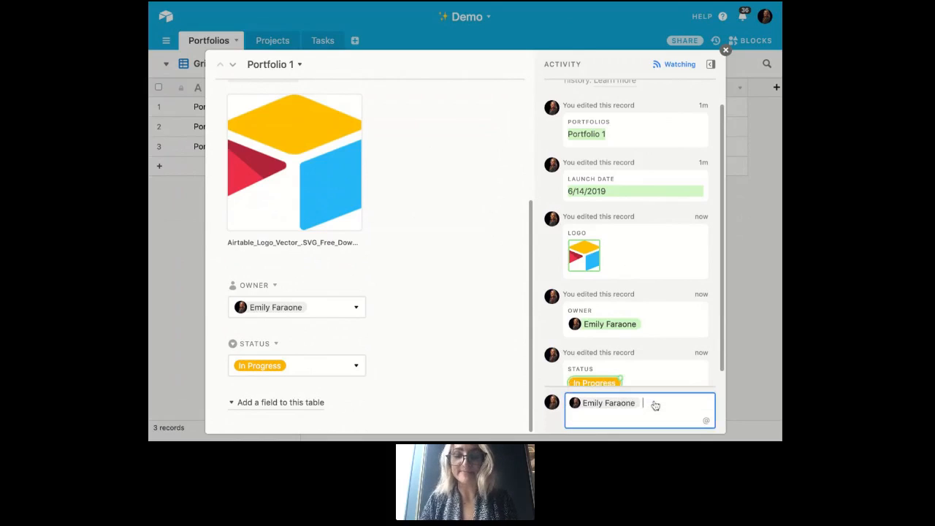
{"action": "type", "text": "what's the update"}
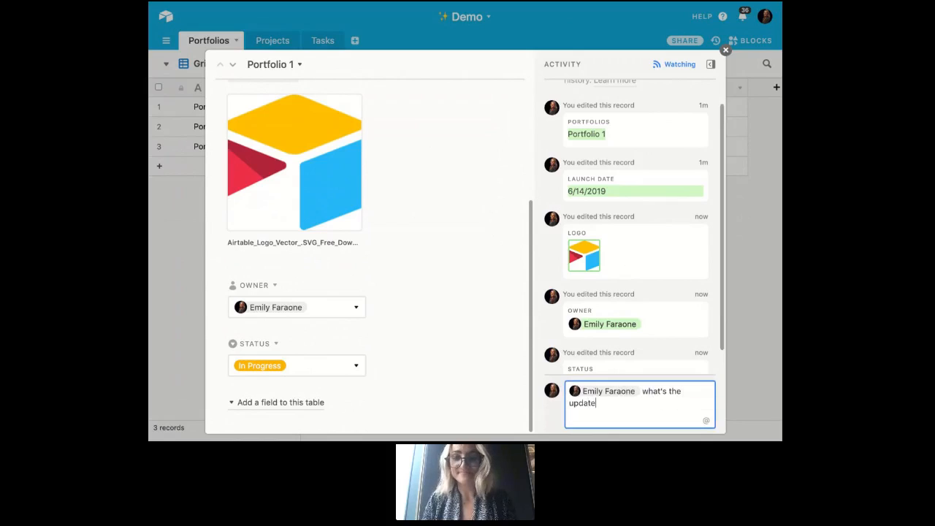
{"action": "type", "text": "?"}
{"action": "key", "text": "Return"}
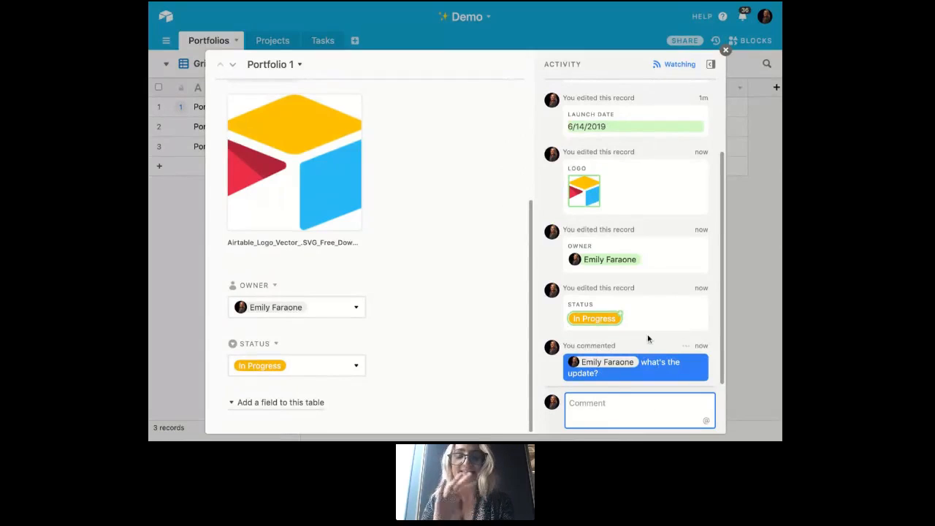
{"action": "scroll", "coordinate": [624, 180], "scroll_direction": "up", "scroll_amount": 3}
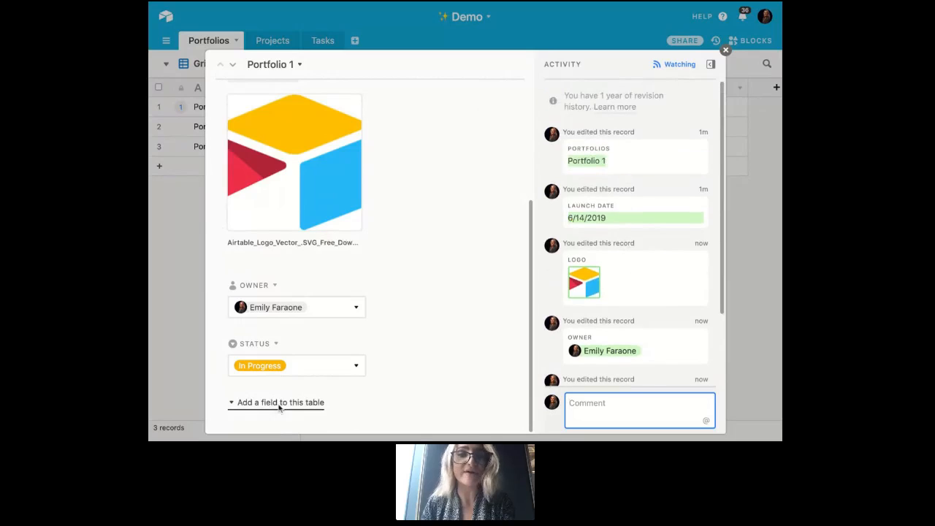
{"action": "scroll", "coordinate": [453, 164], "scroll_direction": "up", "scroll_amount": 5}
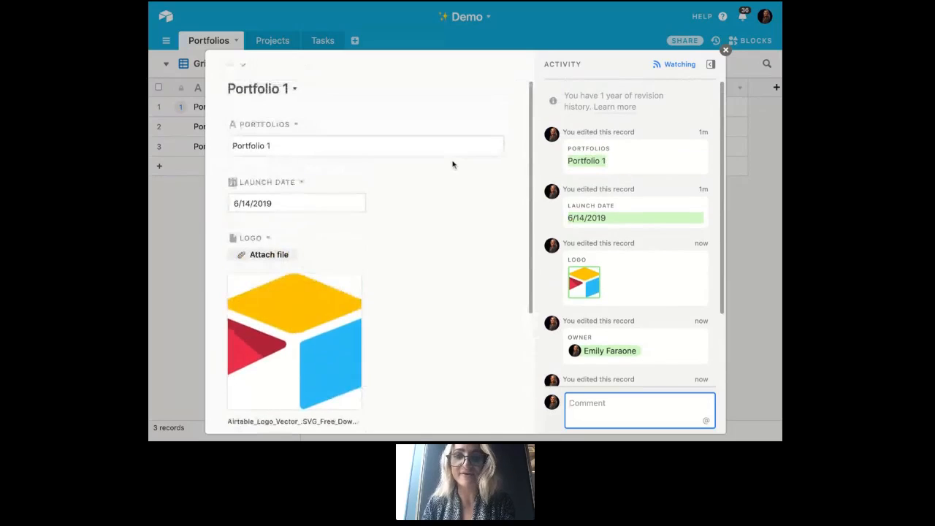
{"action": "left_click", "coordinate": [726, 51]}
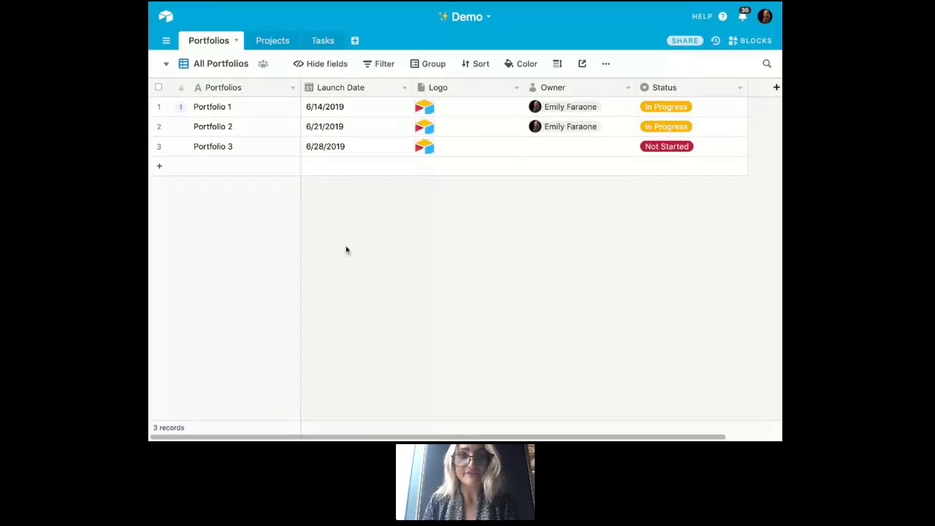
- Add a grid view to the Portfolios table, named with the owner's first name in possessive form followed by "Portfolios"
{"action": "left_click", "coordinate": [238, 65]}
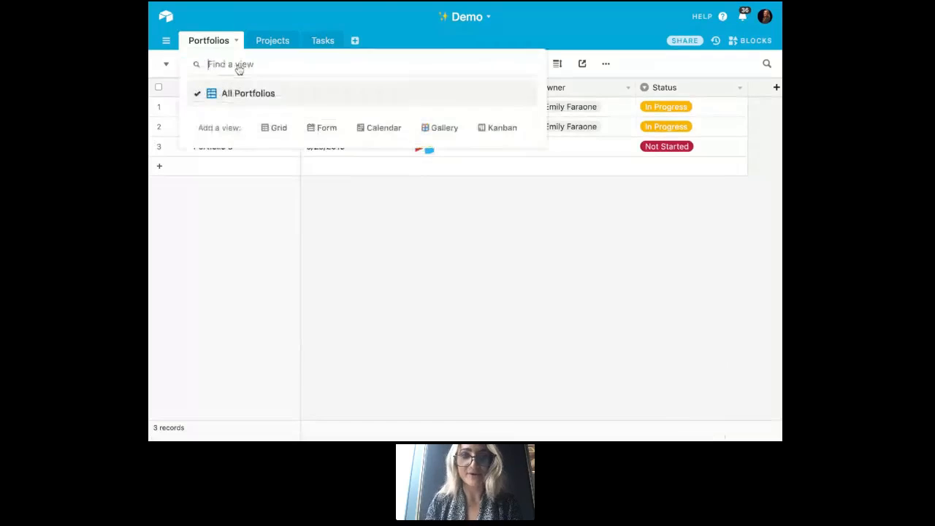
{"action": "left_click", "coordinate": [277, 128]}
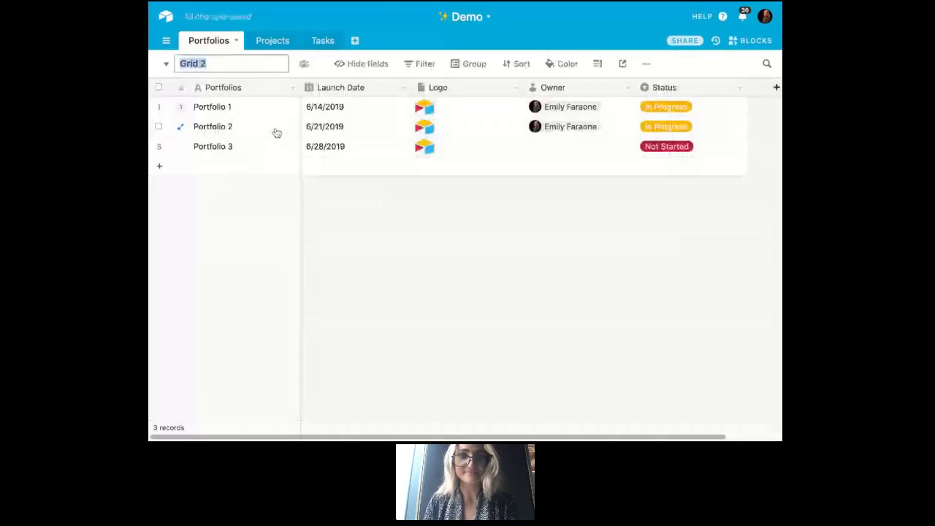
{"action": "type", "text": "Emily'"}
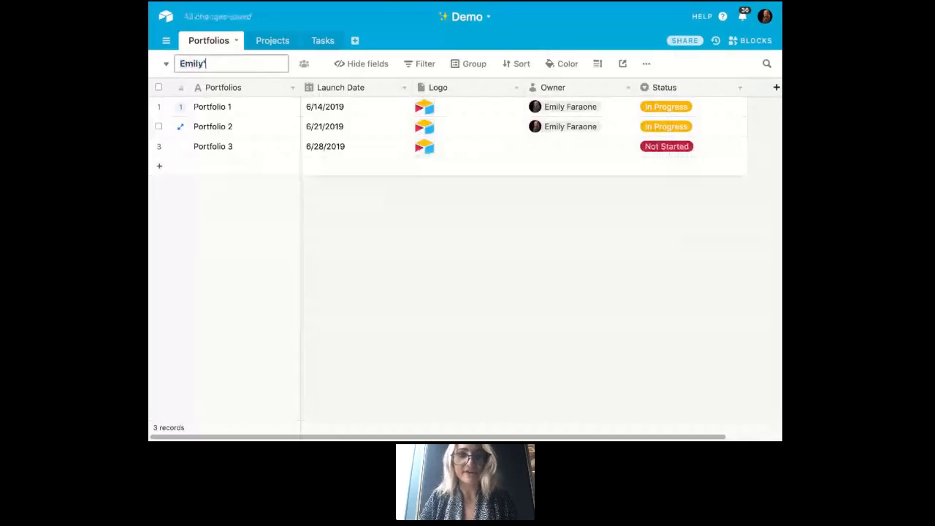
{"action": "type", "text": "s Portfolios"}
{"action": "key", "text": "Return"}
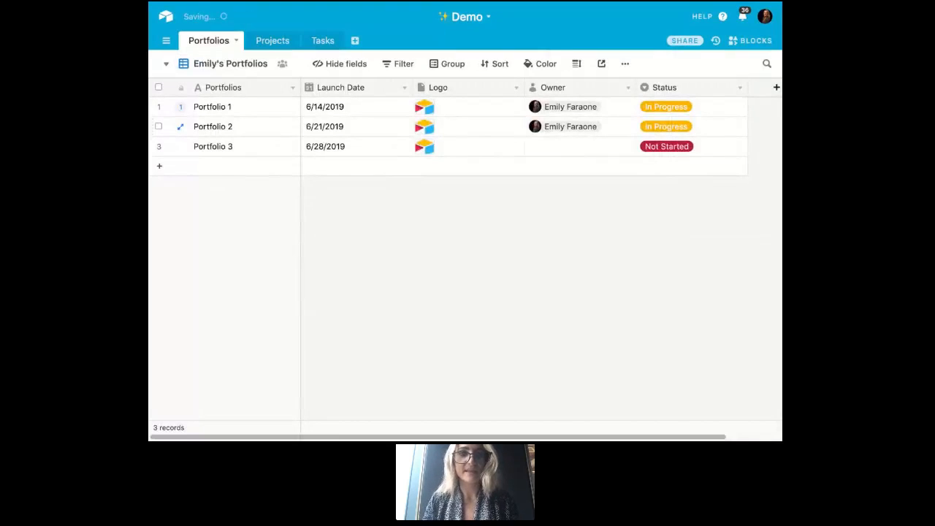
- Filter the new grid view to records where Owner is the listed collaborator
{"action": "left_click", "coordinate": [404, 64]}
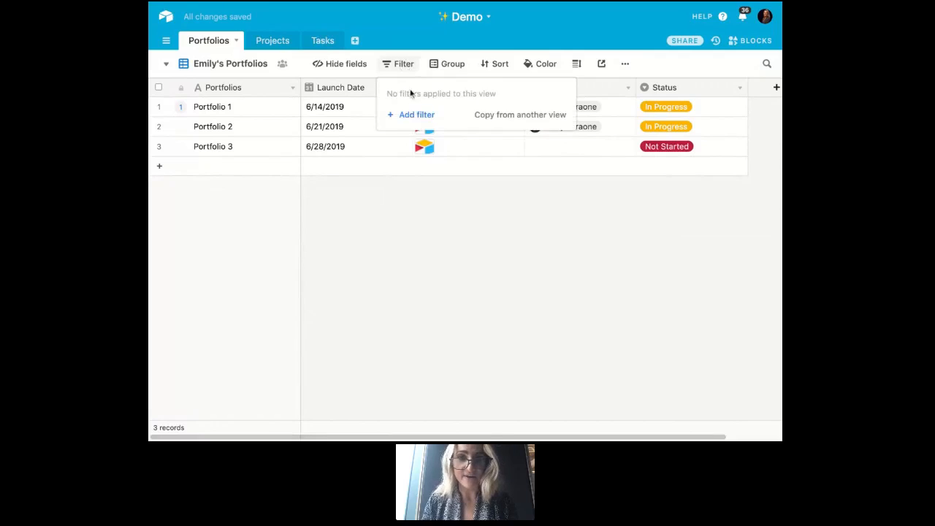
{"action": "left_click", "coordinate": [416, 117]}
{"action": "left_click", "coordinate": [461, 92]}
{"action": "type", "text": "own"}
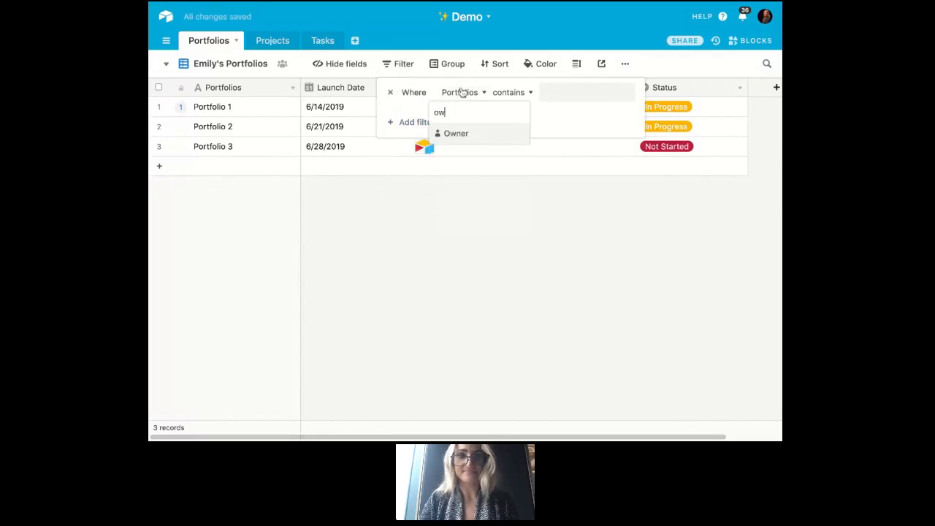
{"action": "key", "text": "Return"}
{"action": "left_click", "coordinate": [562, 93]}
{"action": "left_click", "coordinate": [559, 132]}
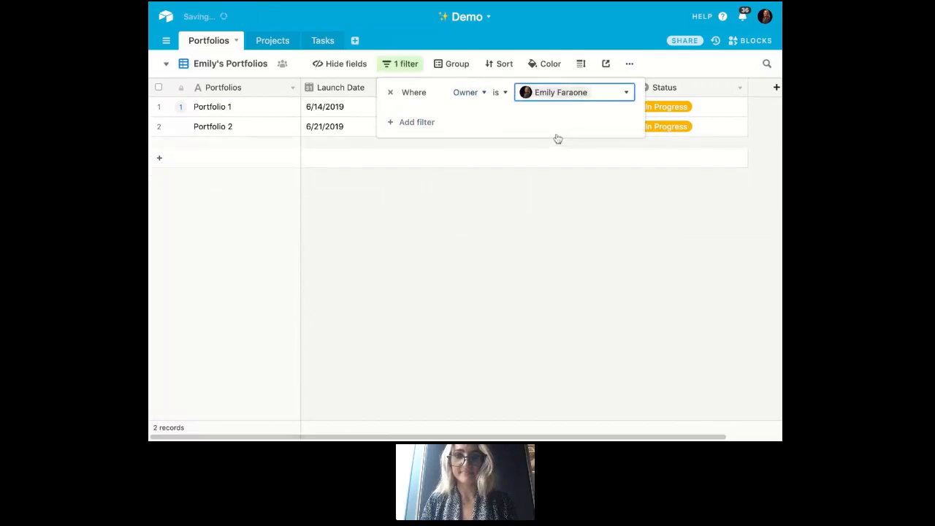
{"action": "left_click", "coordinate": [529, 230]}
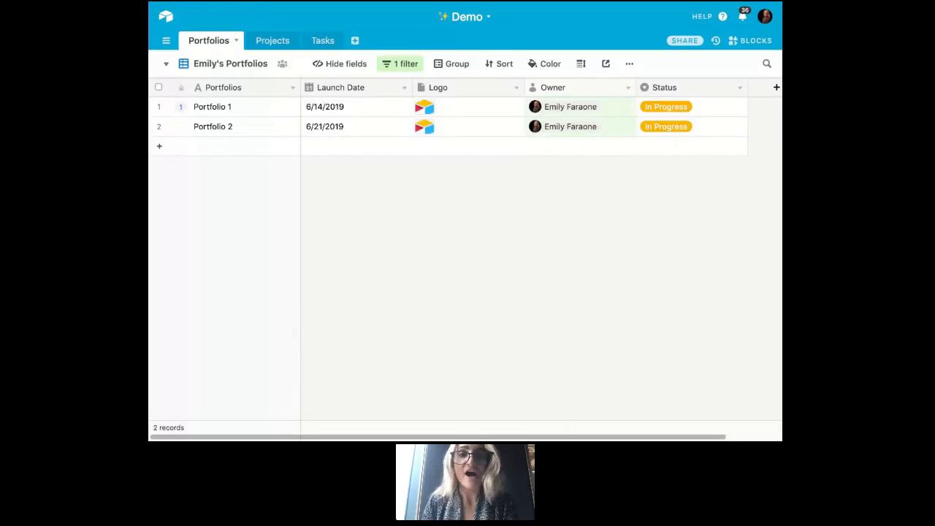
- Compare the All Portfolios view with the owner's filtered view, ending on the filtered one
{"action": "left_click", "coordinate": [233, 64]}
{"action": "left_click", "coordinate": [237, 94]}
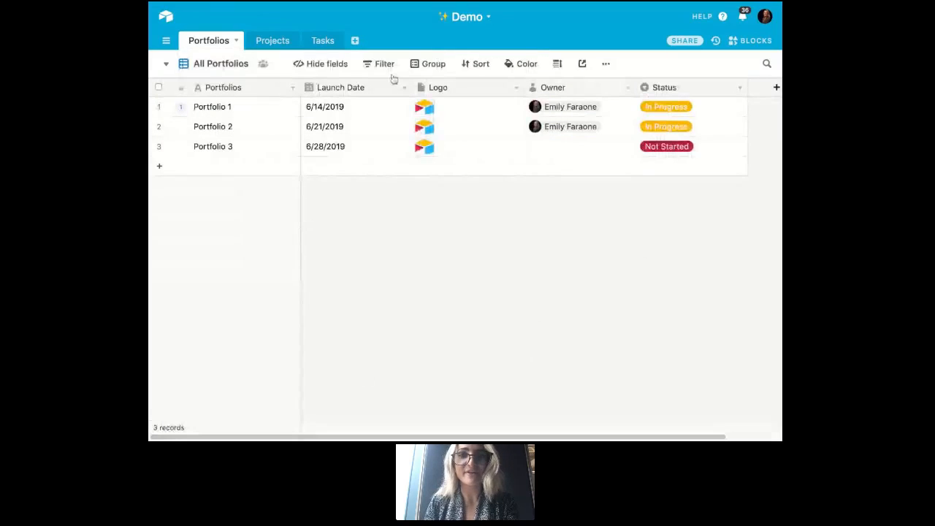
{"action": "left_click", "coordinate": [213, 65]}
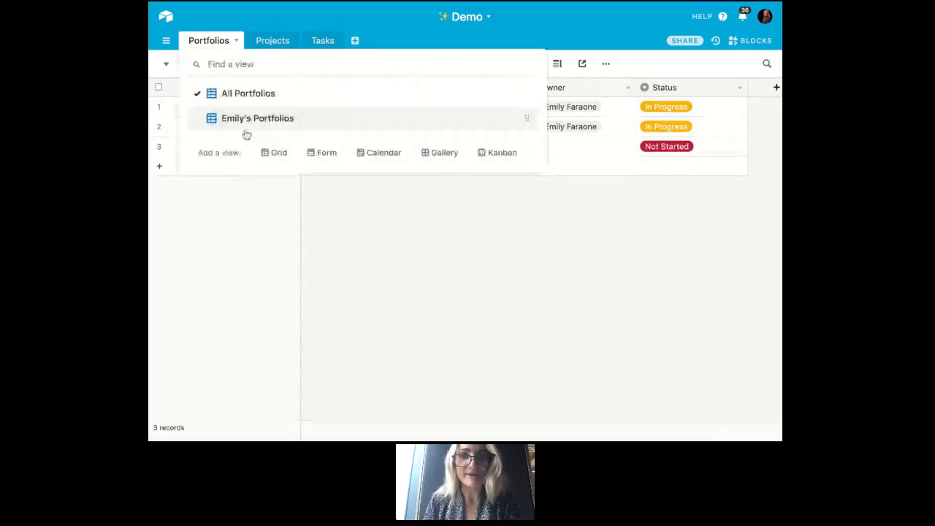
{"action": "left_click", "coordinate": [247, 119]}
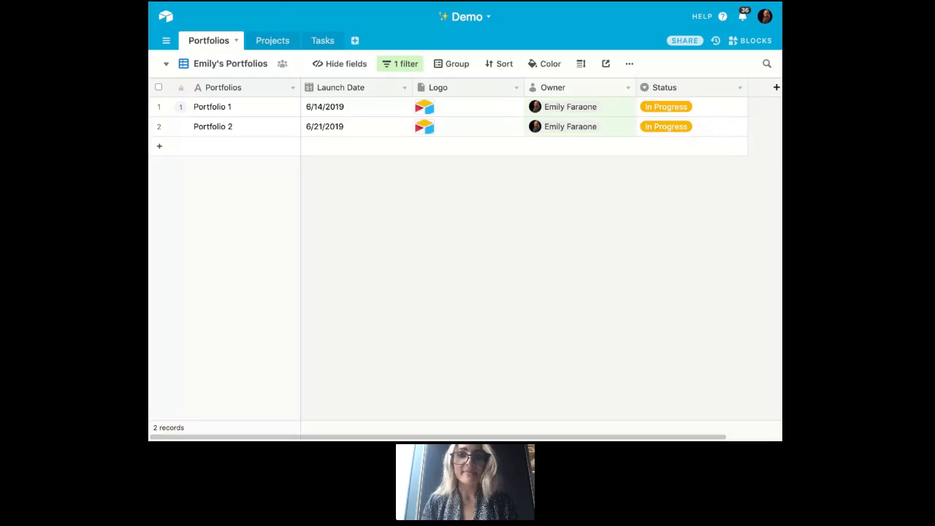
- Hide the Logo field in the owner's filtered portfolios view
{"action": "left_click", "coordinate": [344, 71]}
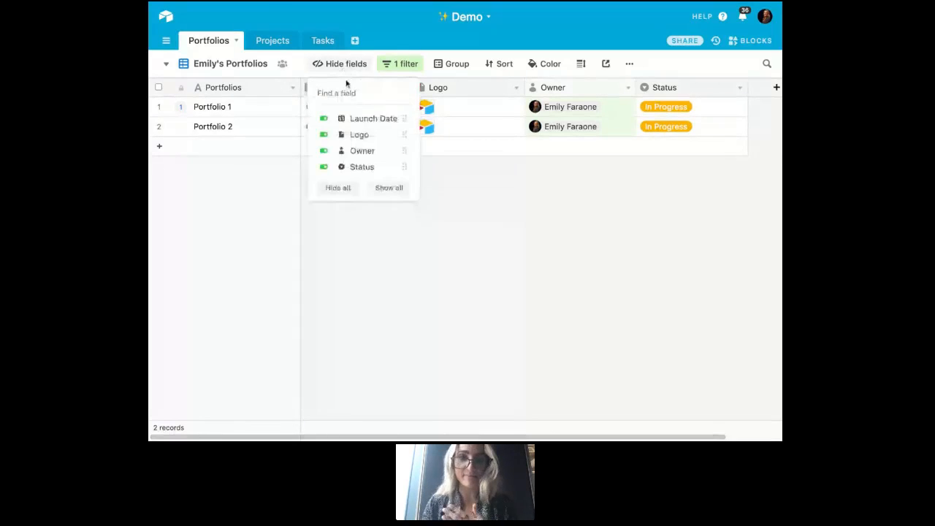
{"action": "left_click", "coordinate": [358, 135]}
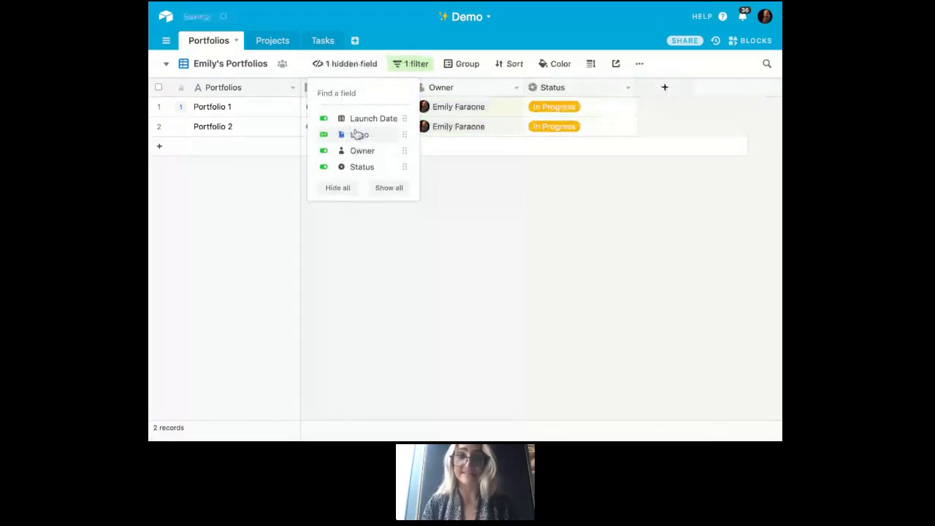
{"action": "left_click", "coordinate": [612, 230]}
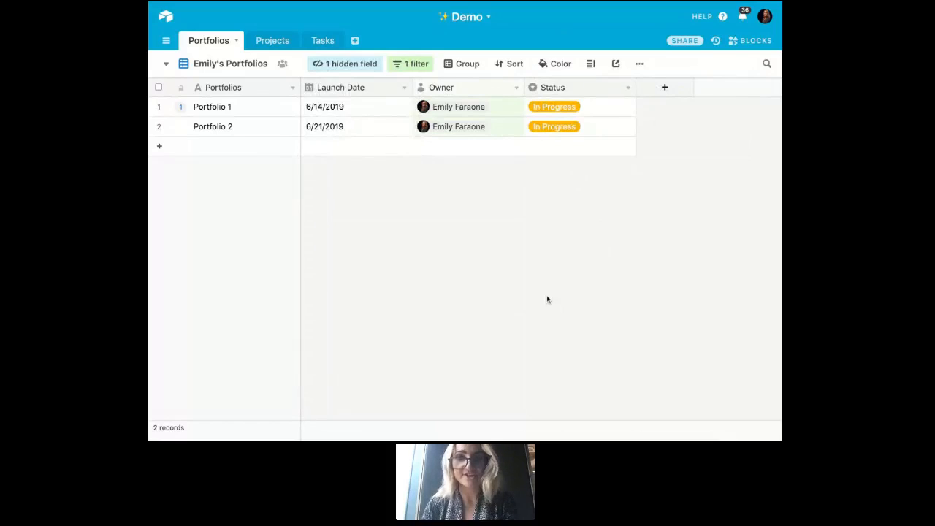
- Group the records in the owner's filtered portfolios view by Status
{"action": "left_click", "coordinate": [469, 63]}
{"action": "left_click", "coordinate": [503, 118]}
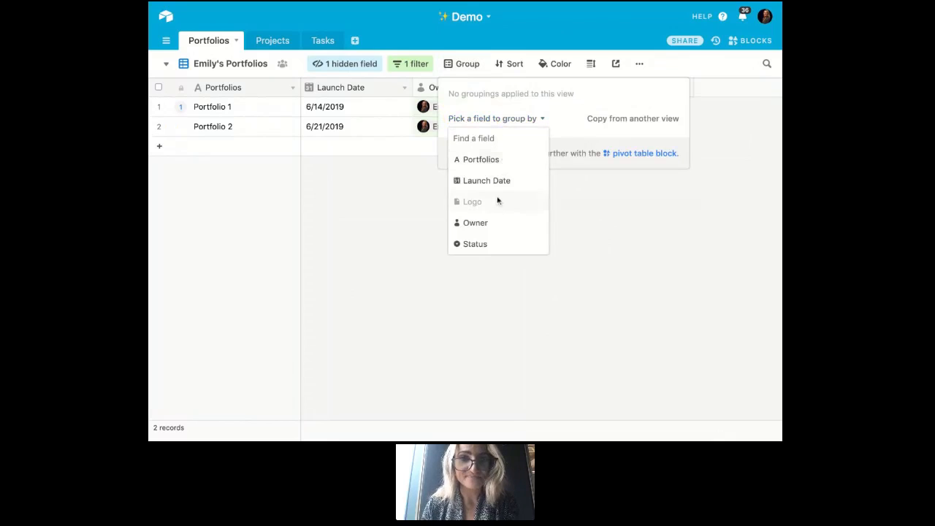
{"action": "left_click", "coordinate": [492, 246]}
{"action": "left_click", "coordinate": [711, 275]}
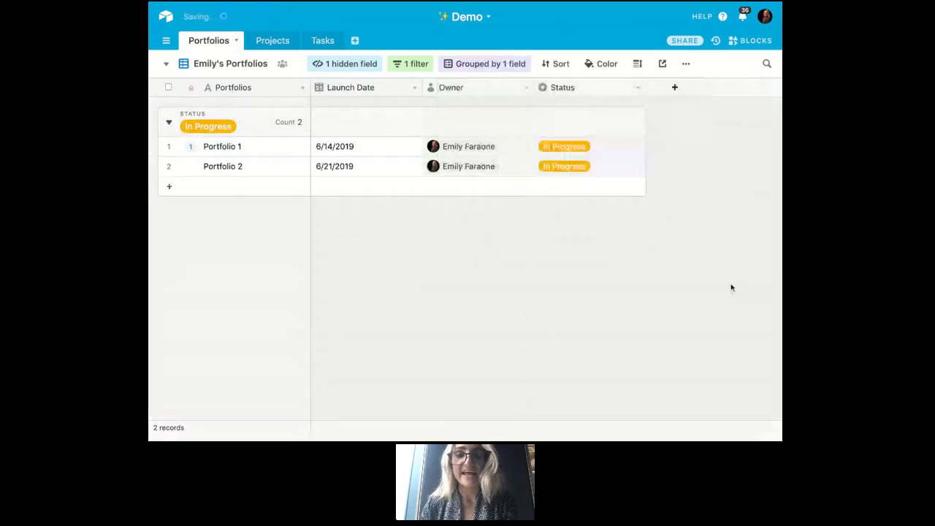
- Set Portfolio 1's Status to Complete
{"action": "left_click", "coordinate": [621, 146]}
{"action": "left_click", "coordinate": [623, 147]}
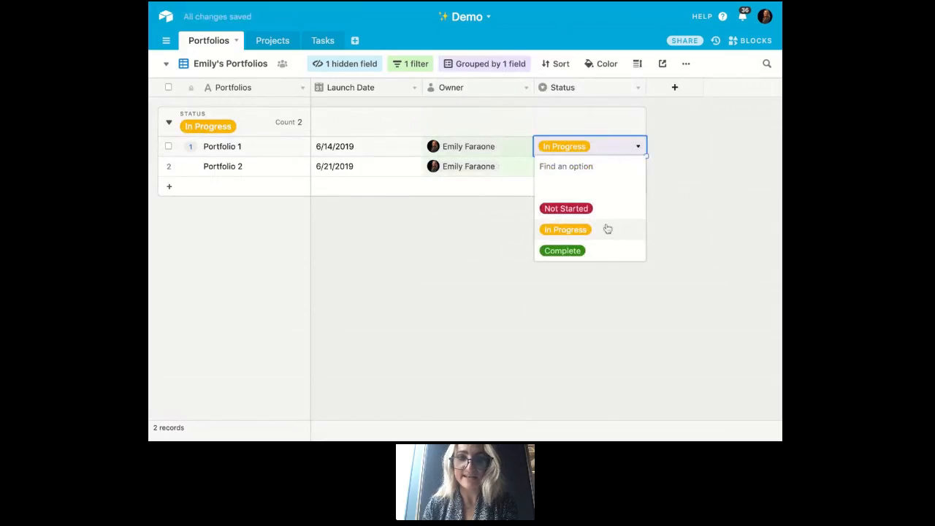
{"action": "left_click", "coordinate": [602, 252]}
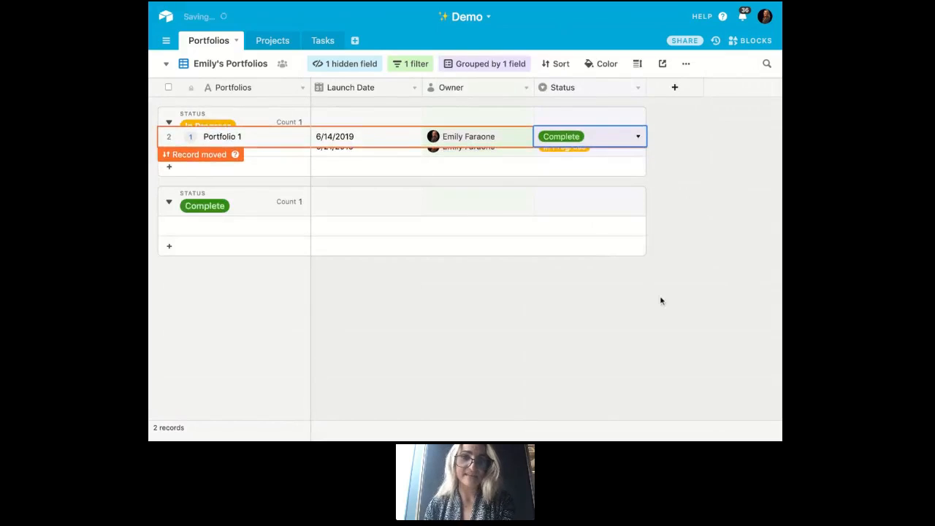
{"action": "left_click", "coordinate": [684, 230]}
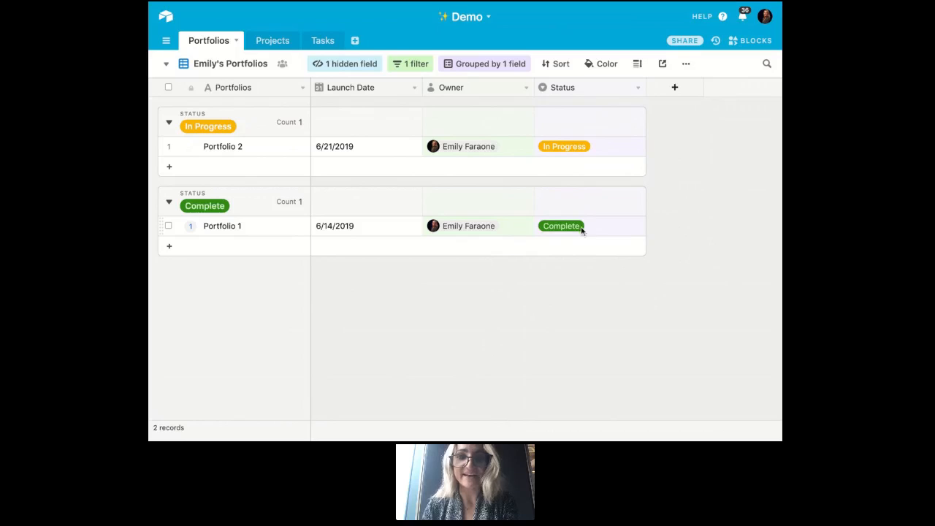
- Check Portfolio 1's status in the All Portfolios view, then return to the owner's filtered view
{"action": "left_click", "coordinate": [210, 64]}
{"action": "left_click", "coordinate": [245, 101]}
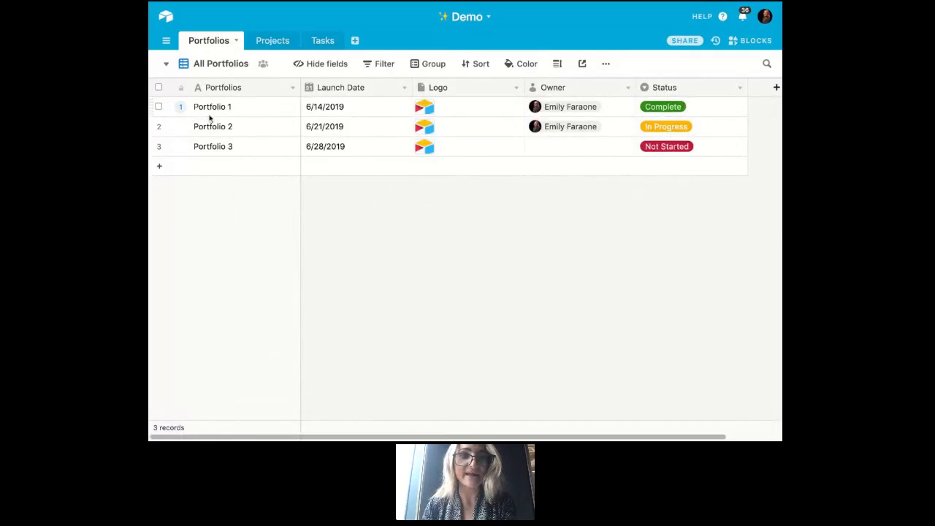
{"action": "left_click", "coordinate": [197, 67]}
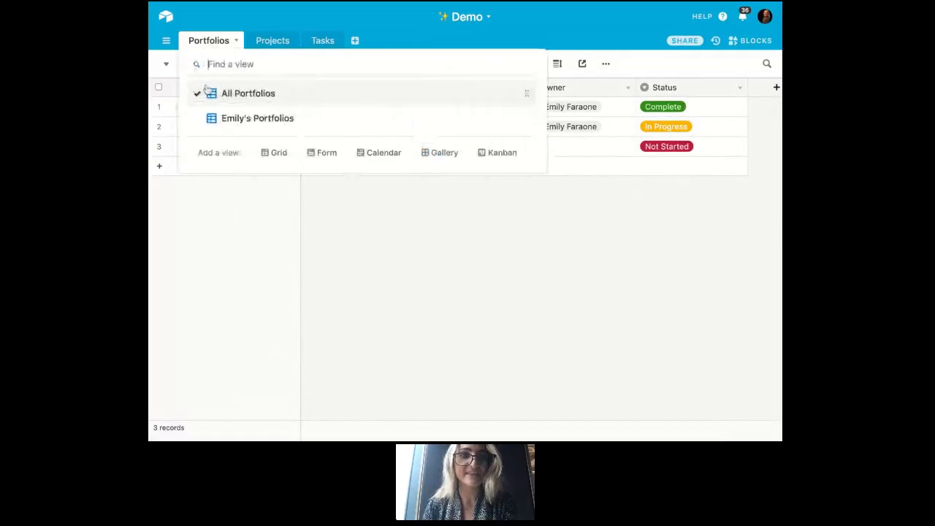
{"action": "left_click", "coordinate": [213, 118]}
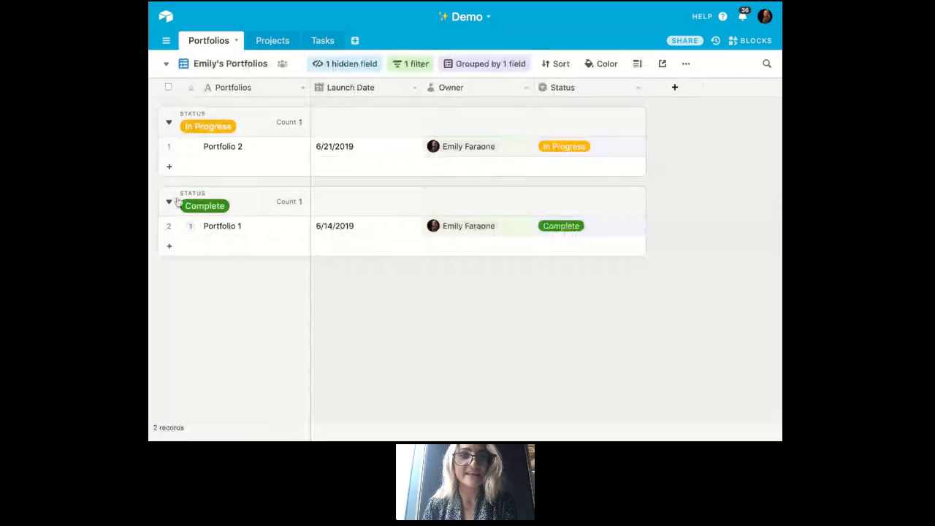
- Expand the Portfolio 1 record, review its activity history, and close it
{"action": "left_click", "coordinate": [189, 227]}
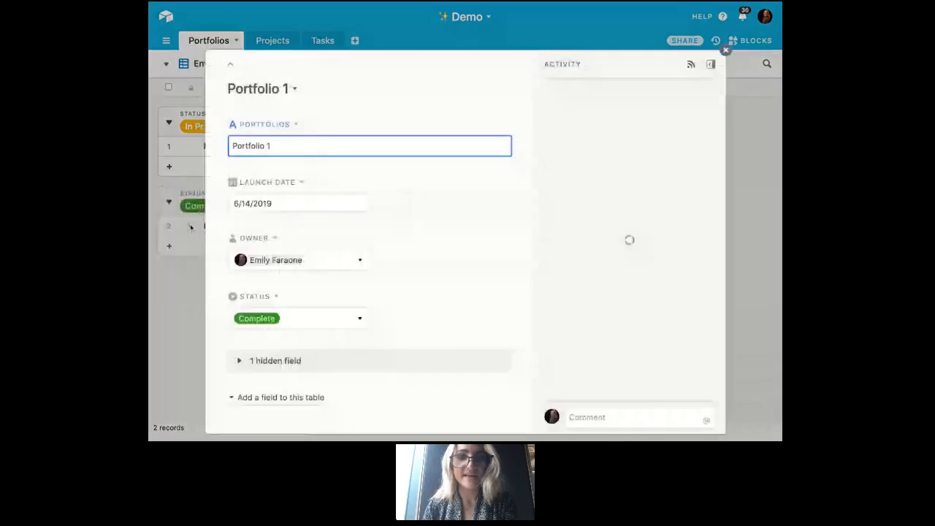
{"action": "left_click", "coordinate": [191, 228]}
{"action": "left_click", "coordinate": [189, 226]}
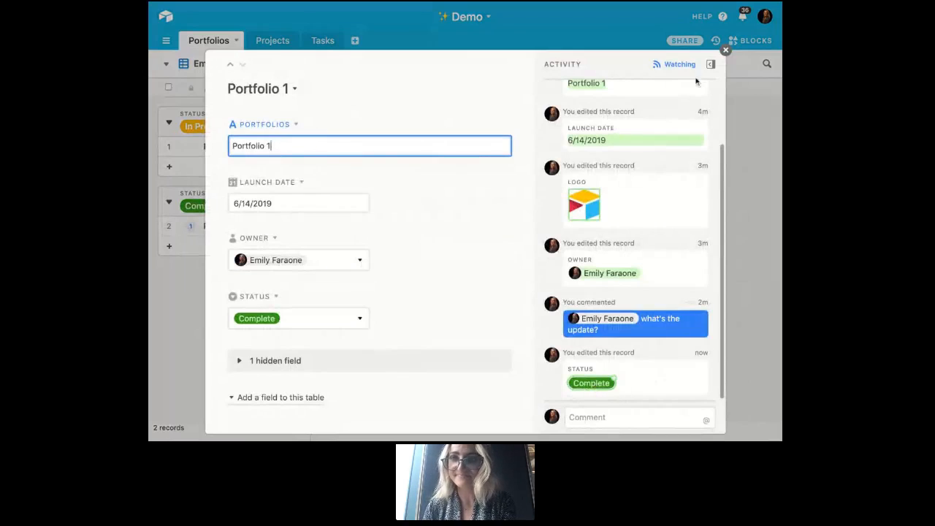
{"action": "left_click", "coordinate": [725, 50]}
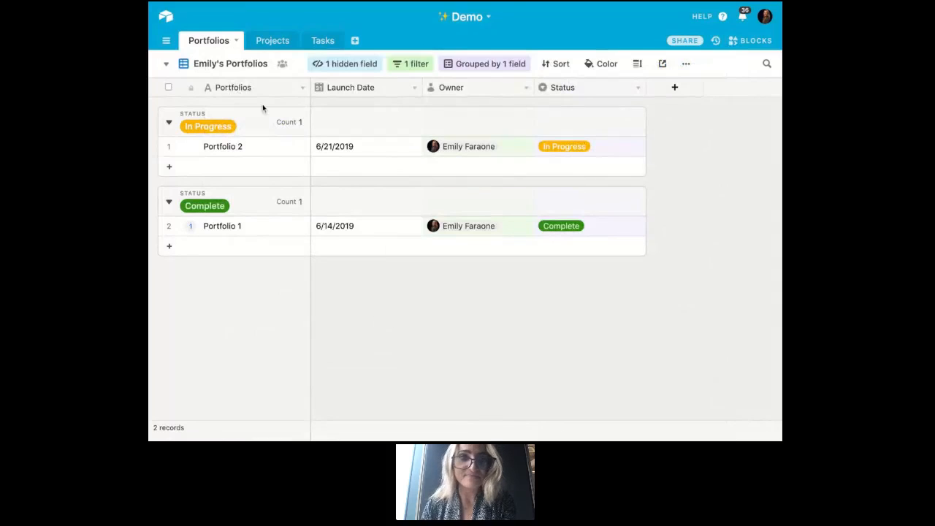
- Add a calendar view to the Portfolios table that uses the Launch Date field
{"action": "left_click", "coordinate": [239, 65]}
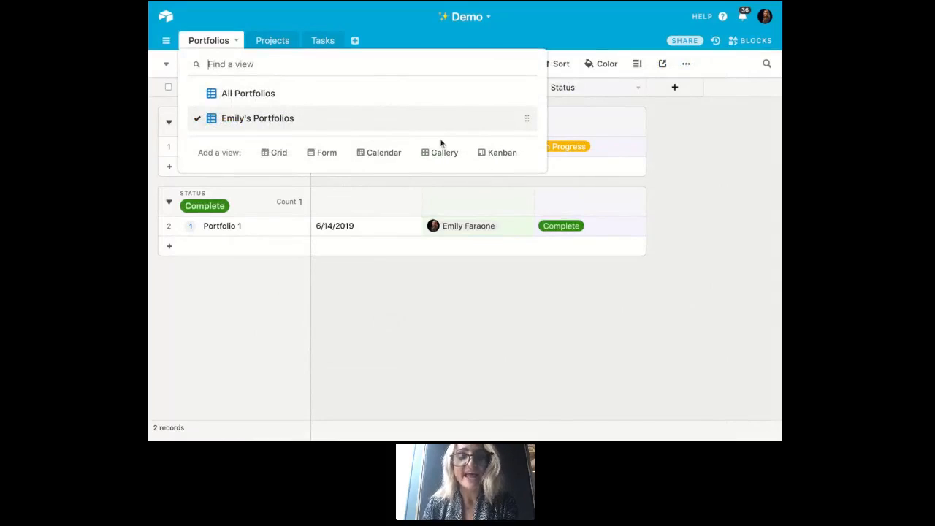
{"action": "mouse_move", "coordinate": [319, 155]}
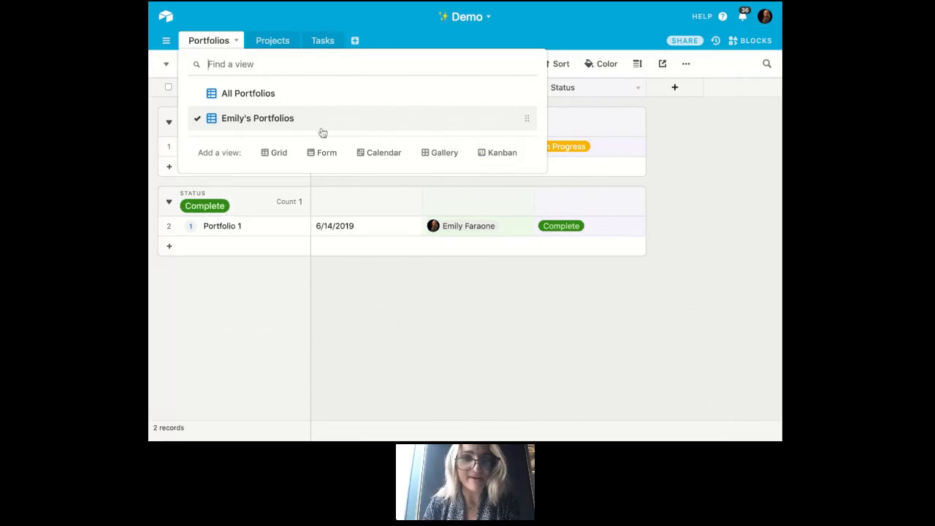
{"action": "left_click", "coordinate": [378, 153]}
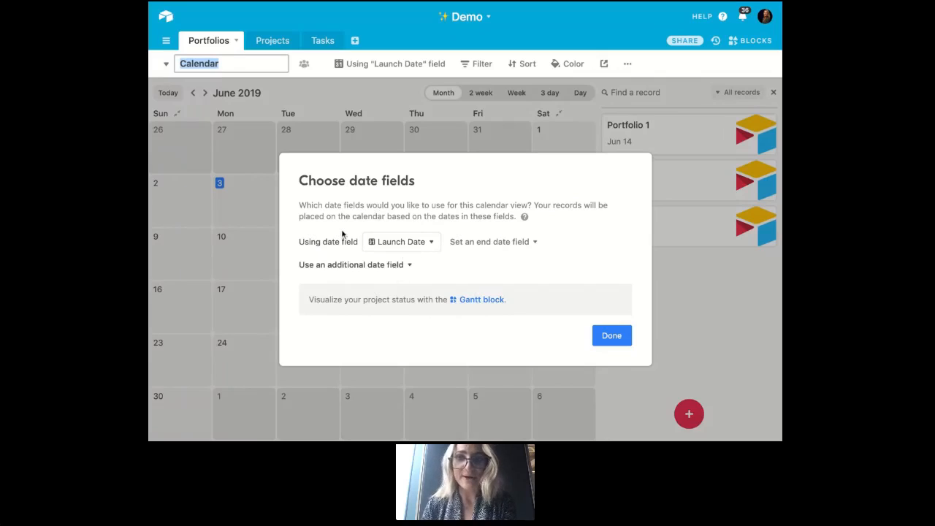
{"action": "left_click", "coordinate": [619, 338]}
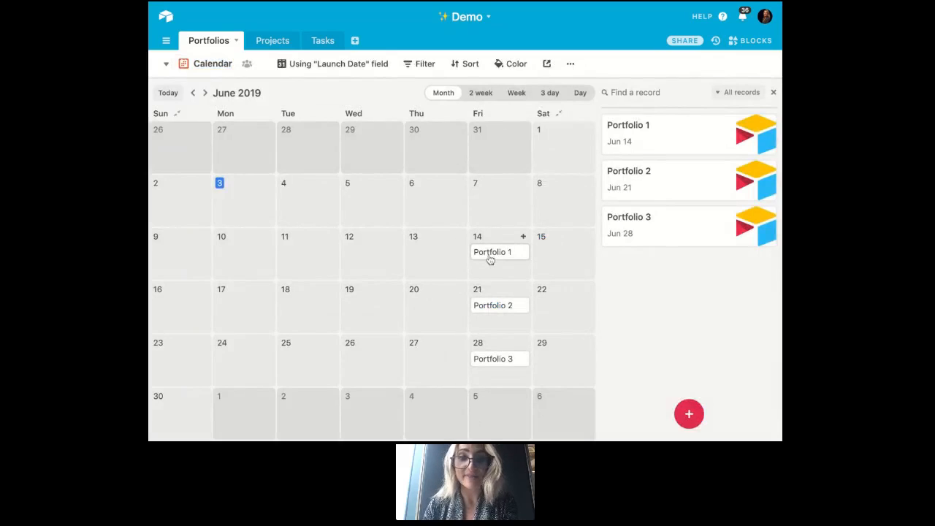
- Move Portfolio 1 to June 12 on the calendar and review the change in its expanded record
{"action": "left_click_drag", "start_coordinate": [490, 260], "coordinate": [369, 251]}
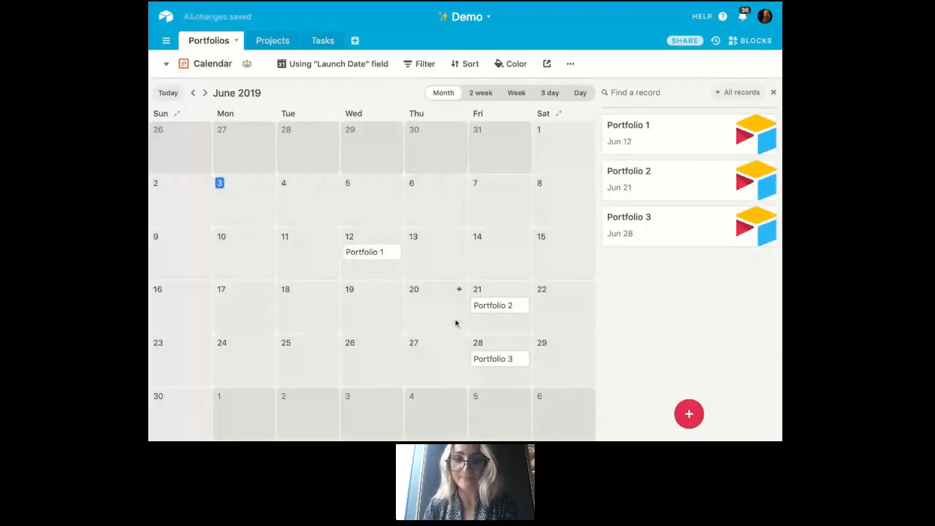
{"action": "left_click", "coordinate": [385, 255]}
{"action": "left_click", "coordinate": [353, 223]}
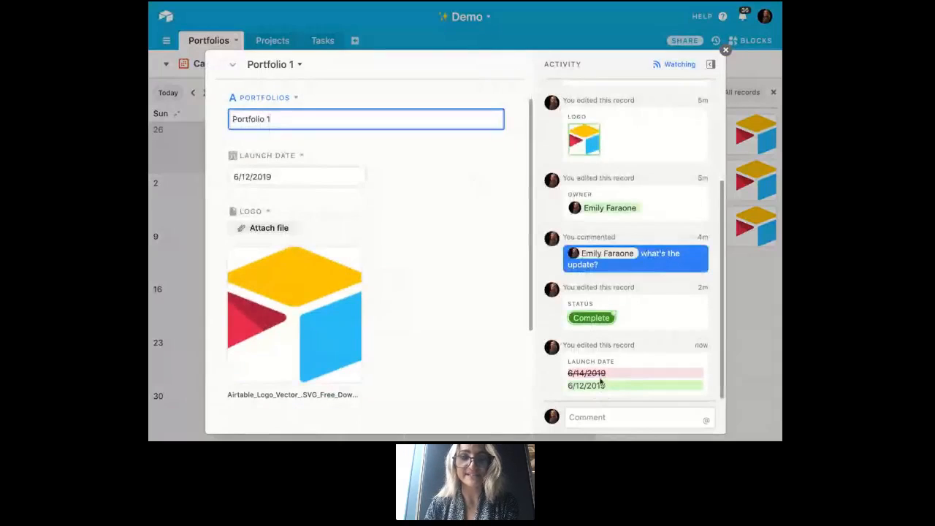
{"action": "scroll", "coordinate": [417, 284], "scroll_direction": "down", "scroll_amount": 2}
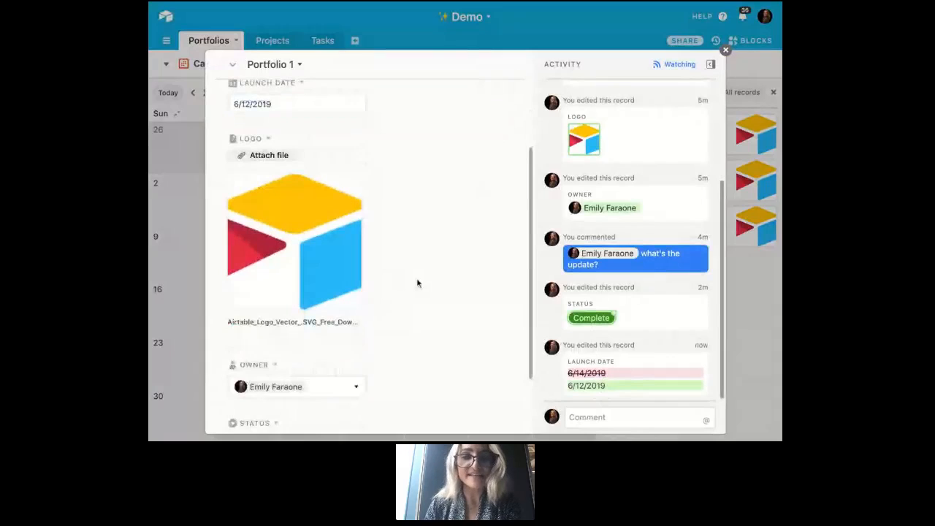
{"action": "scroll", "coordinate": [417, 283], "scroll_direction": "up", "scroll_amount": 3}
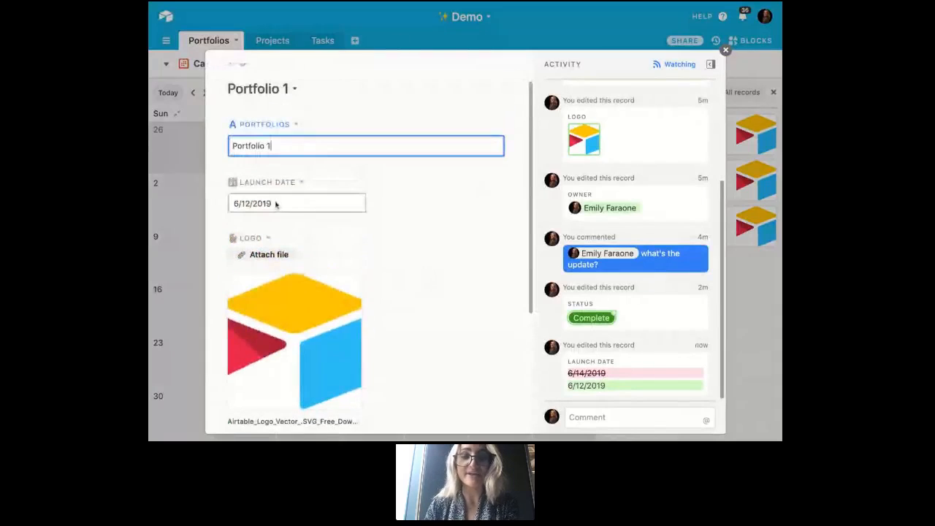
{"action": "mouse_move", "coordinate": [316, 313]}
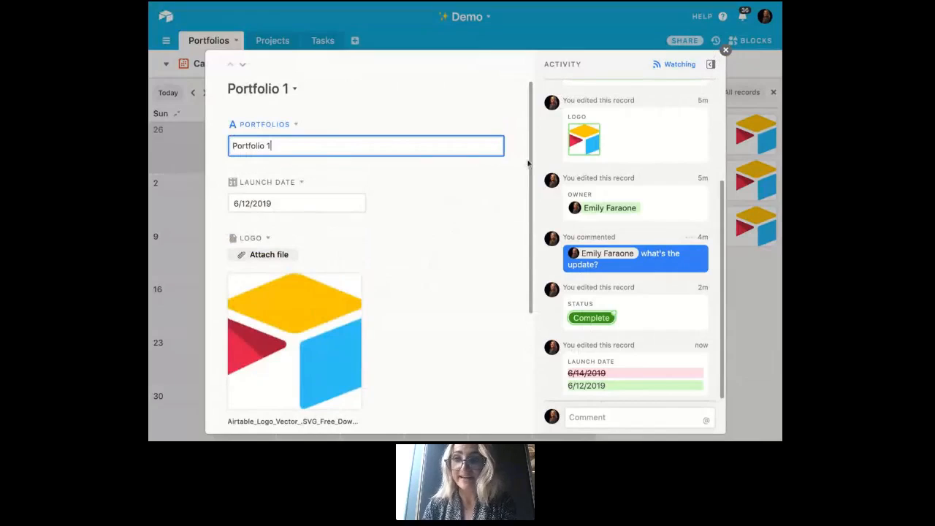
{"action": "left_click", "coordinate": [726, 51]}
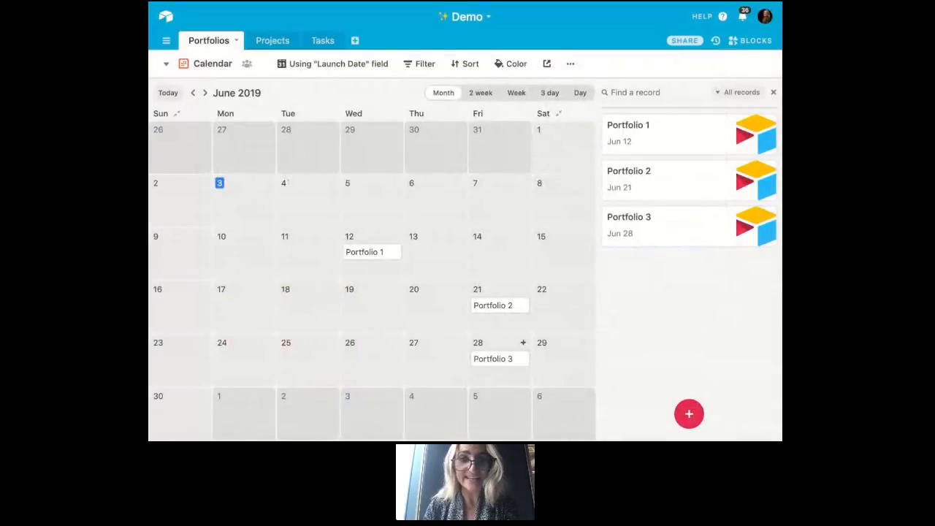
- Color the calendar records to match the Status select field
{"action": "left_click", "coordinate": [512, 65]}
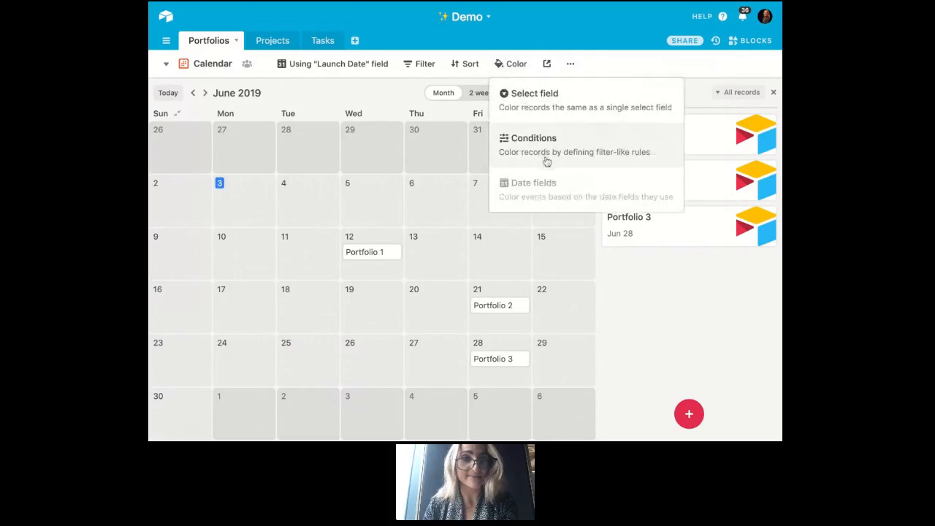
{"action": "left_click", "coordinate": [548, 108]}
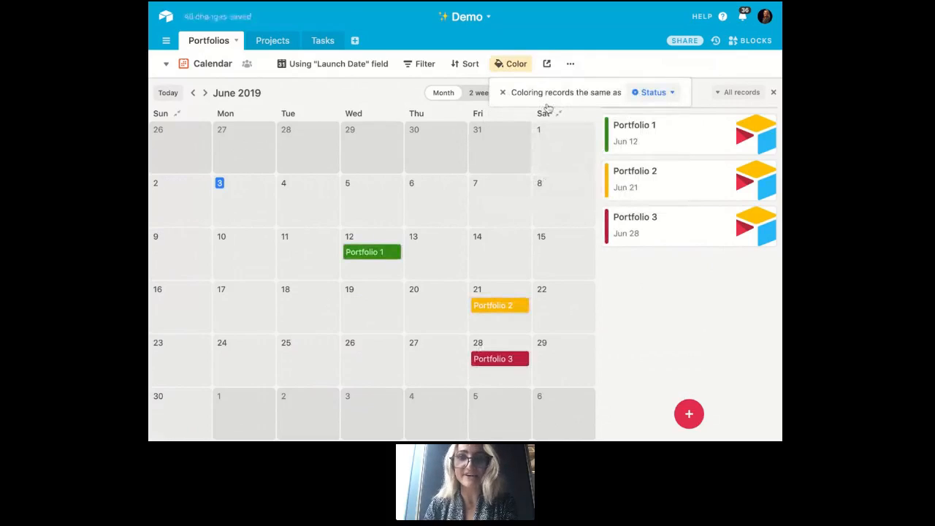
{"action": "left_click", "coordinate": [637, 301]}
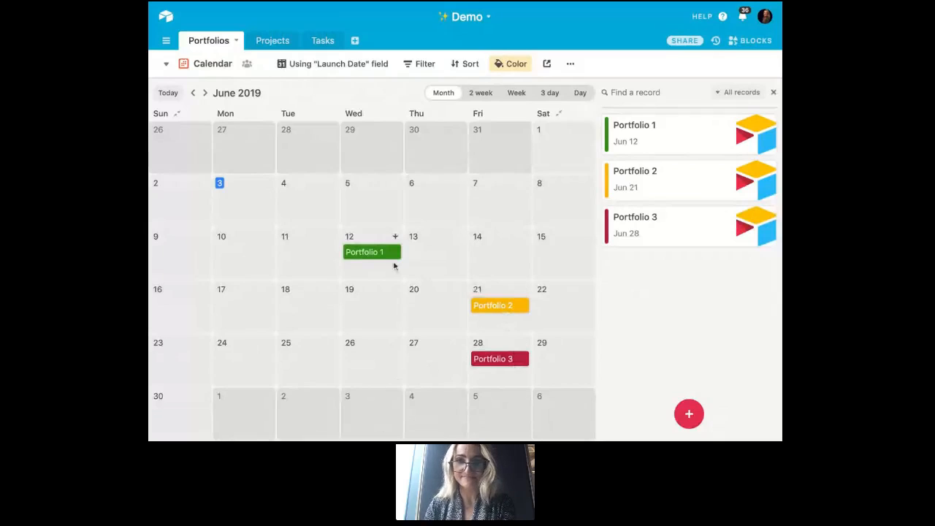
- Create a shareable link for the calendar view and select the generated link text
{"action": "left_click", "coordinate": [549, 65]}
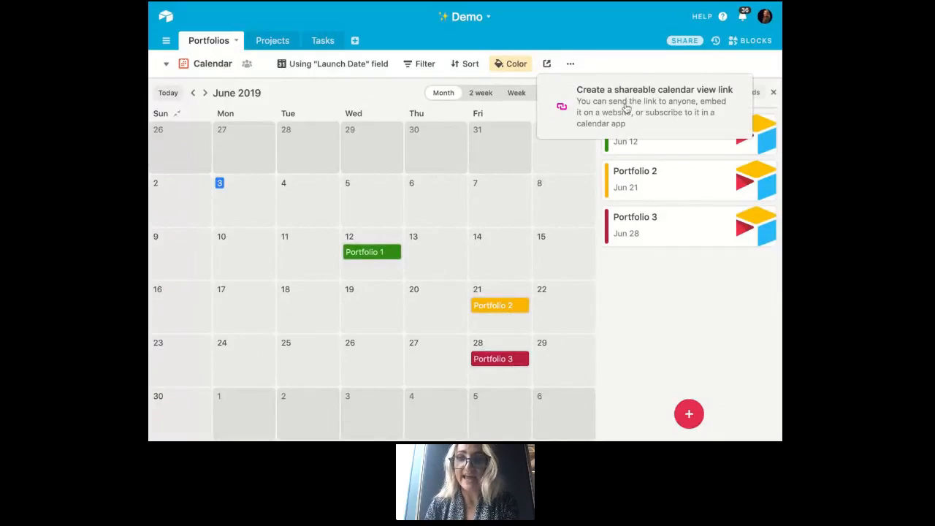
{"action": "left_click", "coordinate": [626, 108]}
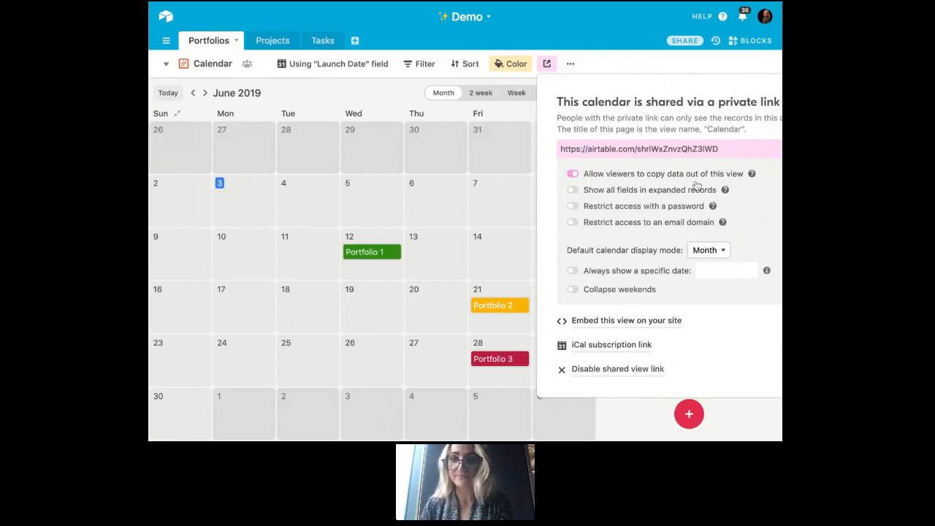
{"action": "left_click", "coordinate": [689, 148]}
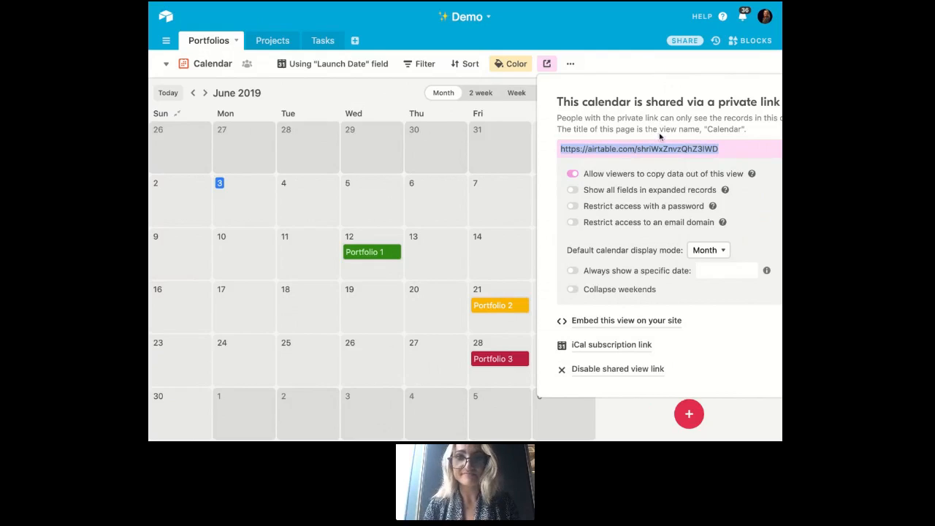
{"action": "left_click", "coordinate": [627, 62]}
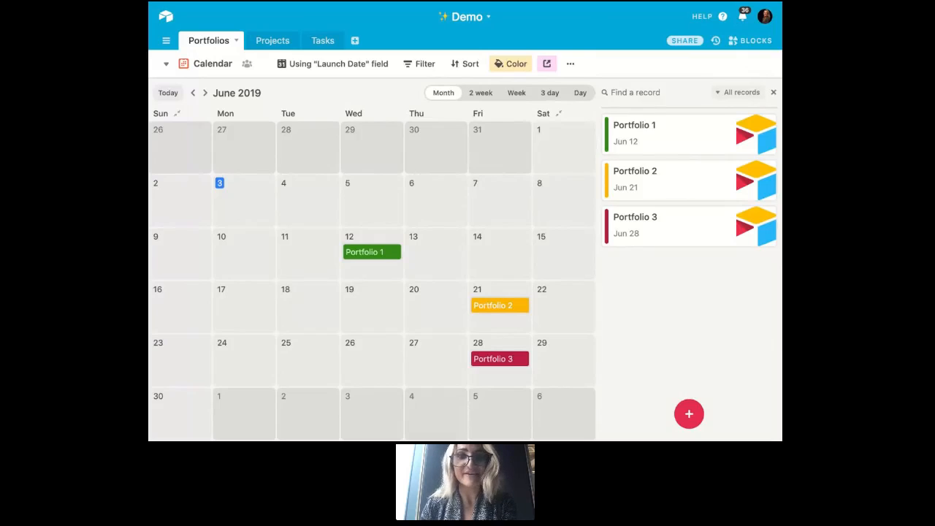
- Add a gallery view to the Portfolios table and set its Logo cover images to Fit
{"action": "left_click", "coordinate": [212, 65]}
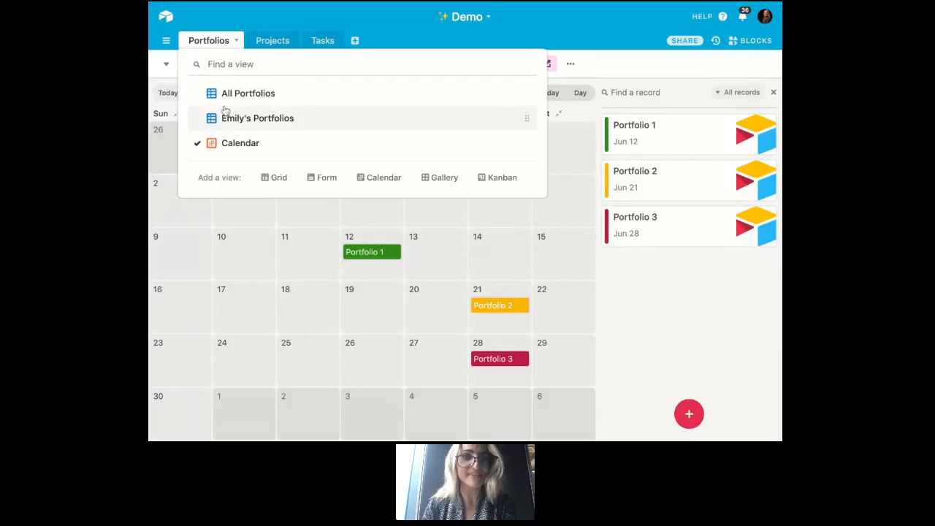
{"action": "left_click", "coordinate": [438, 176]}
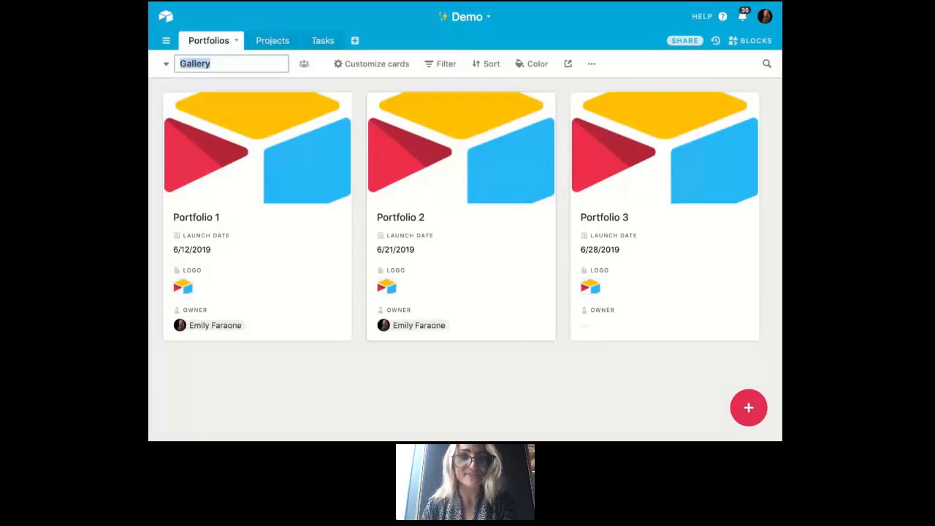
{"action": "left_click", "coordinate": [374, 65]}
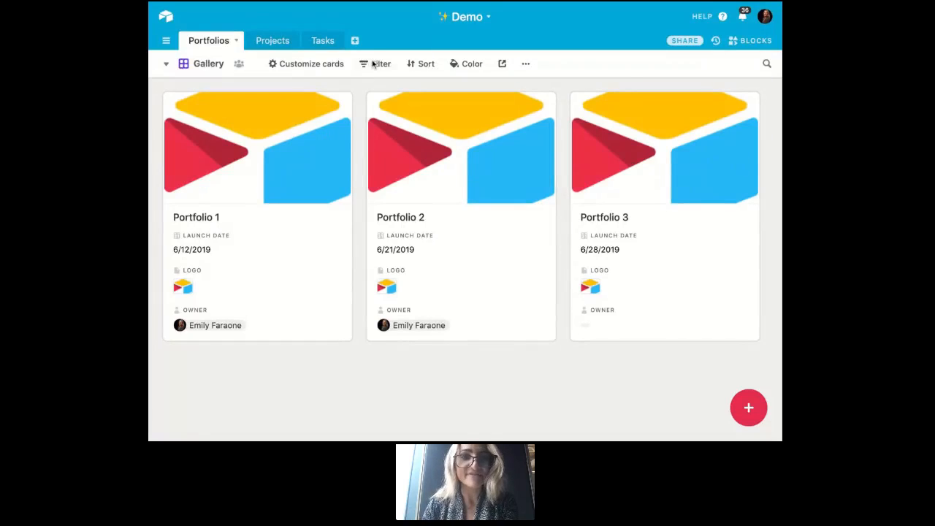
{"action": "left_click", "coordinate": [311, 66]}
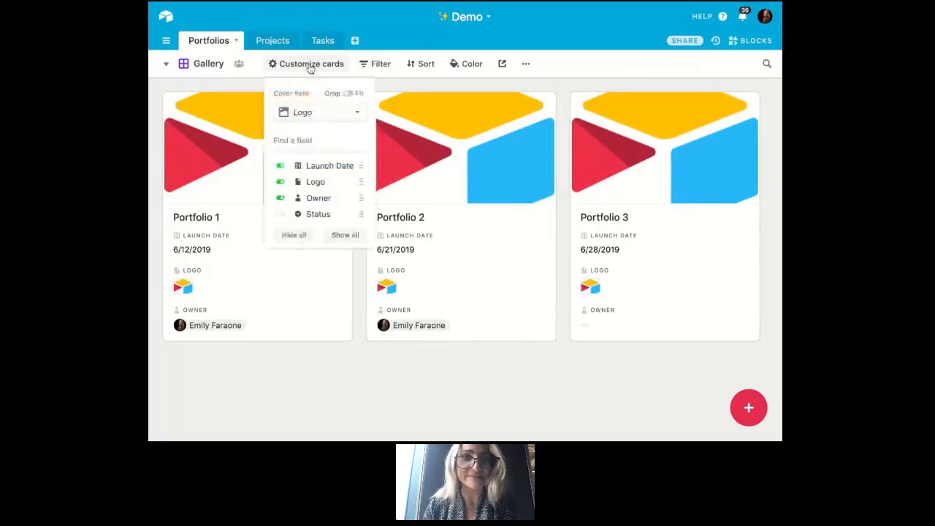
{"action": "left_click", "coordinate": [349, 93]}
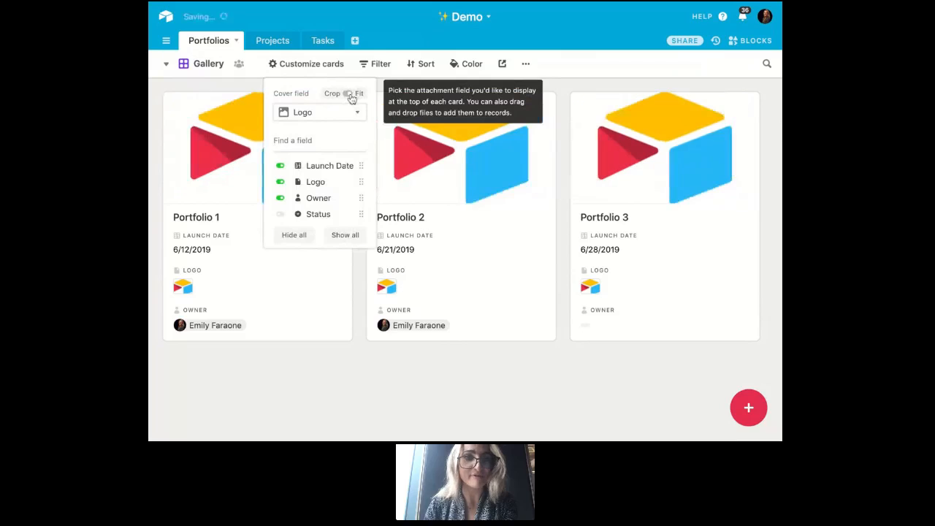
- Hide the Launch Date, Logo and Owner fields on the gallery cards
{"action": "left_click", "coordinate": [342, 168]}
{"action": "left_click", "coordinate": [327, 185]}
{"action": "left_click", "coordinate": [323, 198]}
{"action": "left_click", "coordinate": [355, 334]}
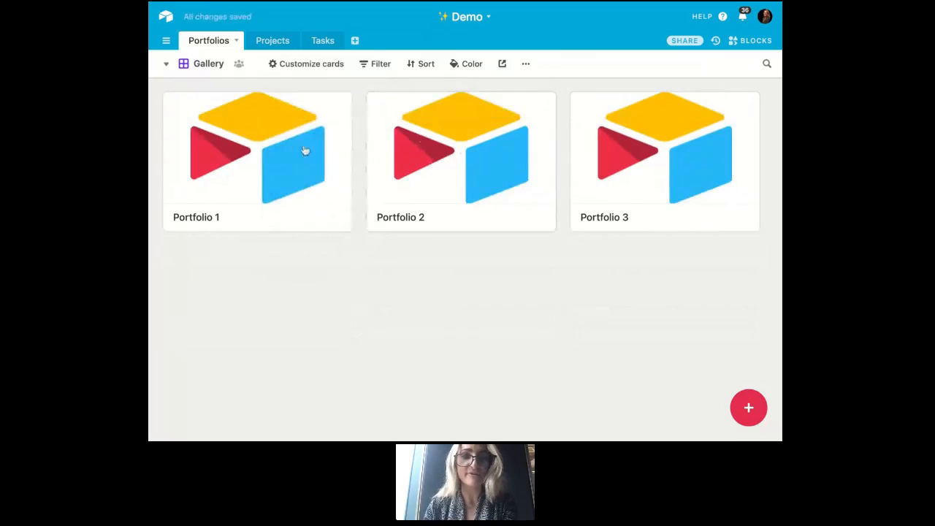
- Show the Launch Date field on the gallery cards
{"action": "left_click", "coordinate": [314, 64]}
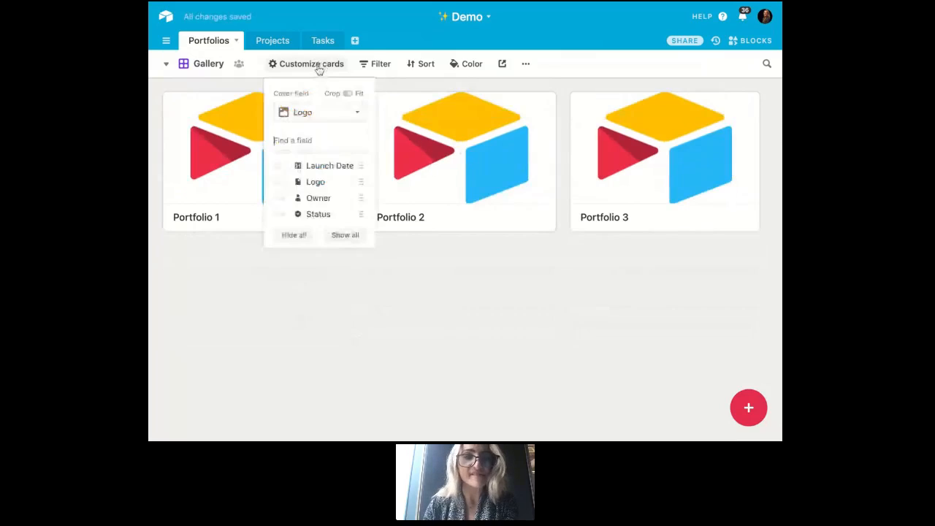
{"action": "left_click", "coordinate": [330, 168]}
{"action": "left_click", "coordinate": [460, 325]}
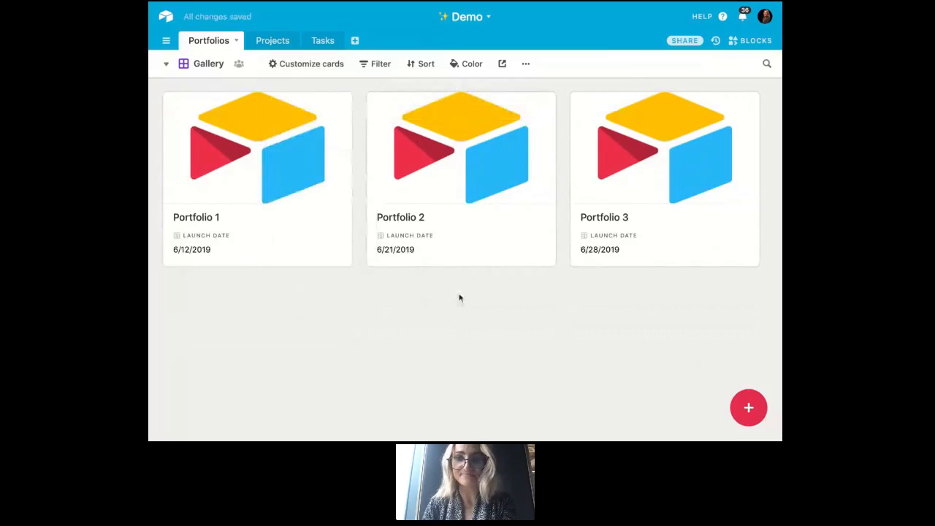
- Expand the Portfolio 1 record from the gallery, look through its fields, and close it
{"action": "left_click", "coordinate": [274, 173]}
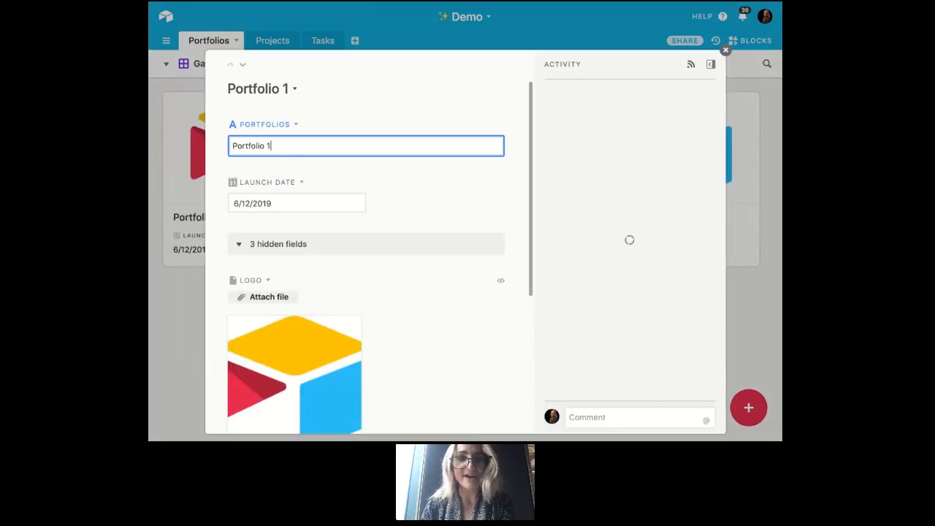
{"action": "scroll", "coordinate": [420, 191], "scroll_direction": "down", "scroll_amount": 5}
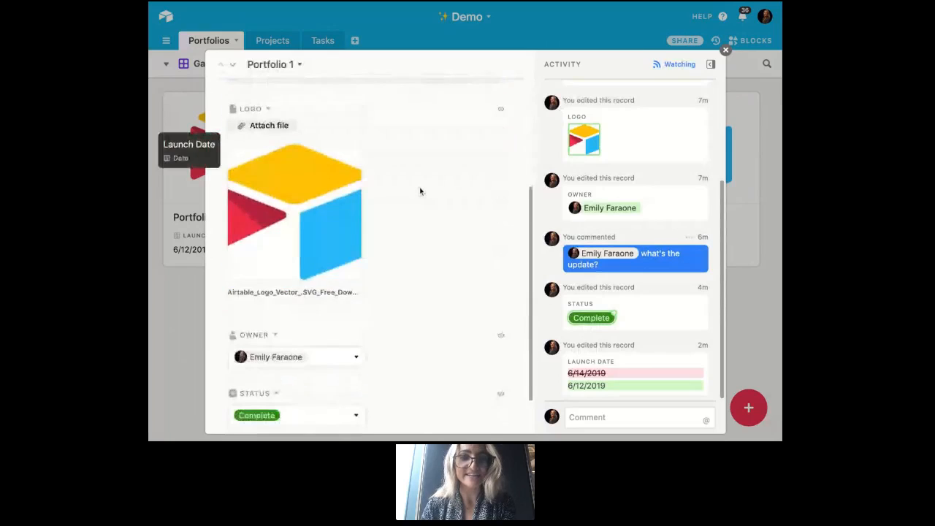
{"action": "scroll", "coordinate": [419, 191], "scroll_direction": "up", "scroll_amount": 5}
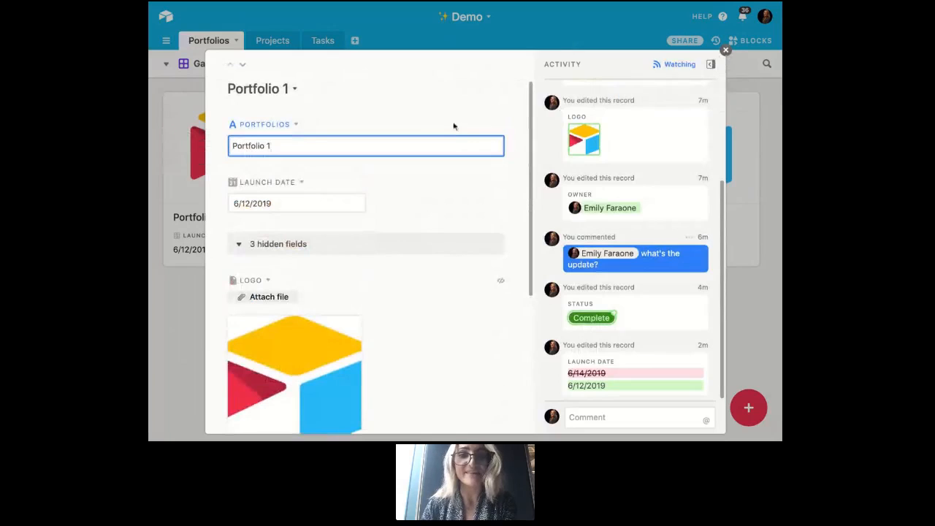
{"action": "left_click", "coordinate": [726, 50]}
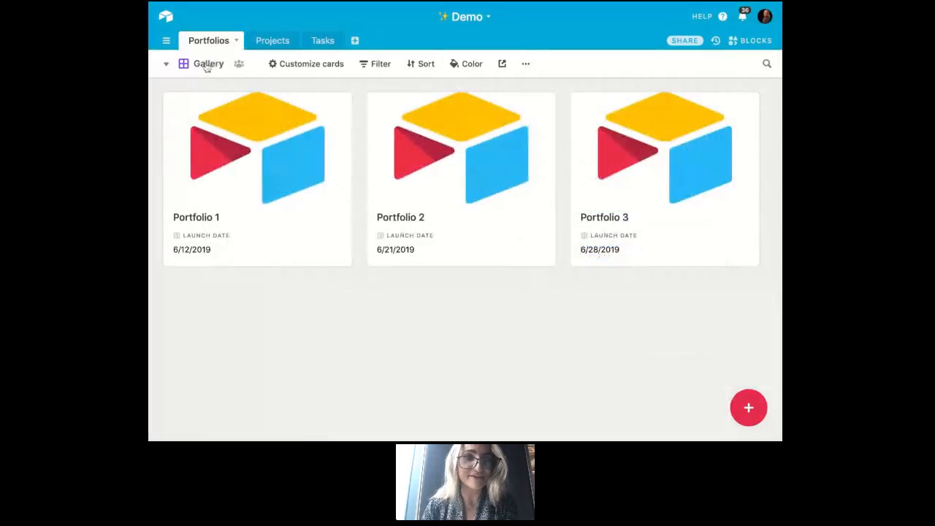
- Add a Kanban view to the Portfolios table, grouped by the Status field
{"action": "left_click", "coordinate": [207, 65]}
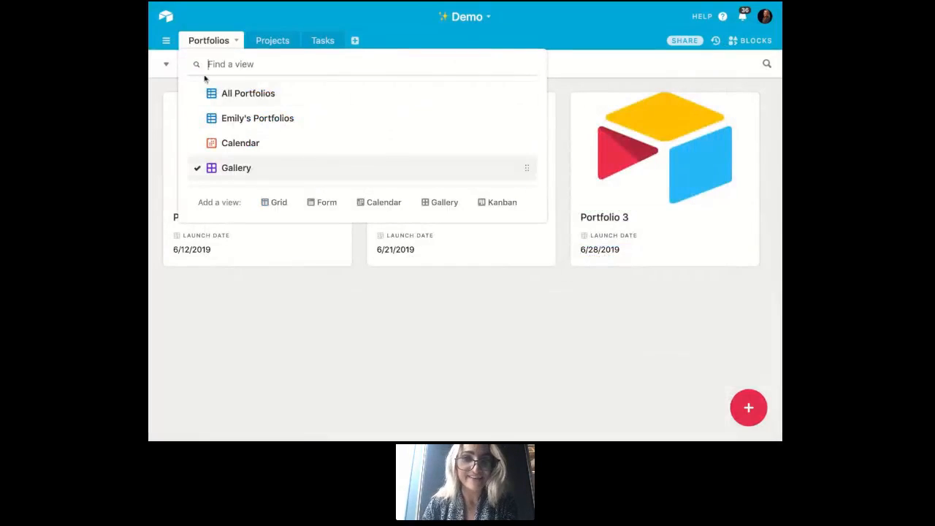
{"action": "left_click", "coordinate": [499, 203]}
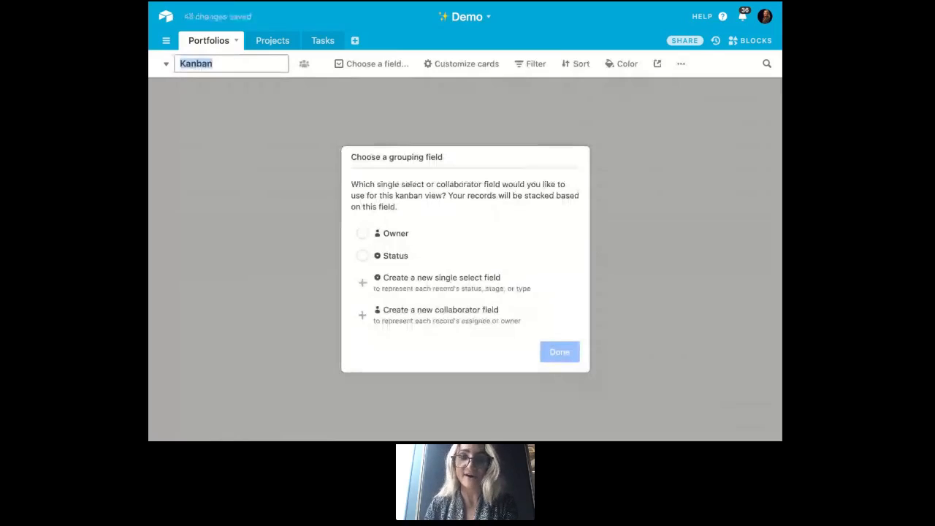
{"action": "left_click", "coordinate": [407, 256]}
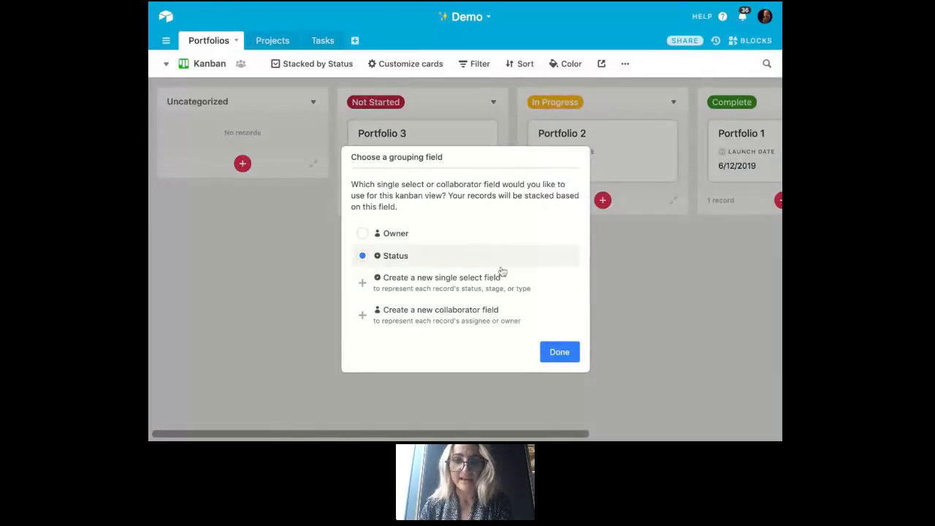
{"action": "left_click", "coordinate": [544, 354]}
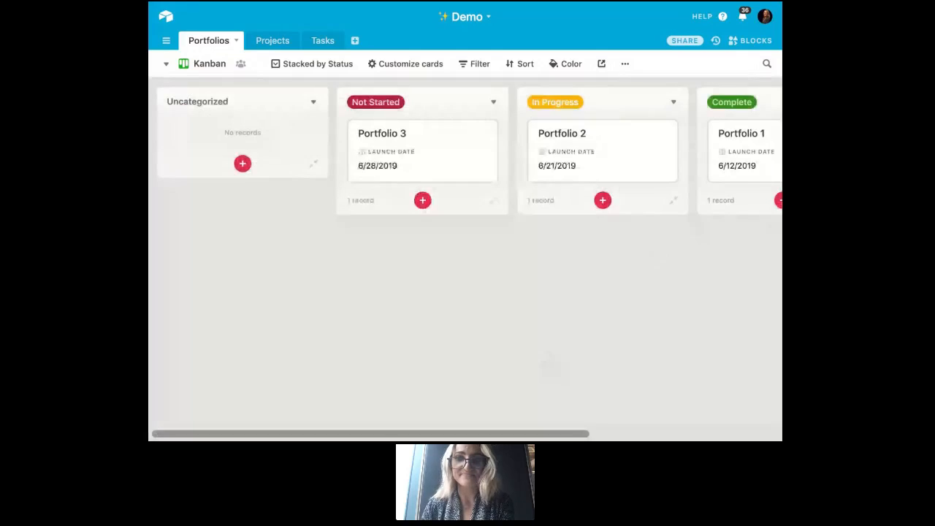
- Collapse the Uncategorized stack and move the Portfolio 1 card from Complete to In Progress
{"action": "left_click", "coordinate": [313, 103]}
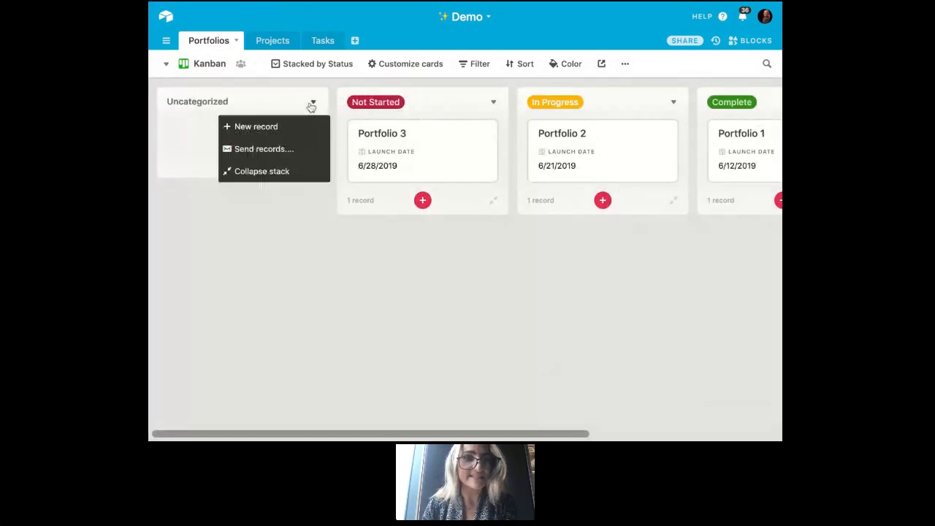
{"action": "left_click", "coordinate": [289, 172]}
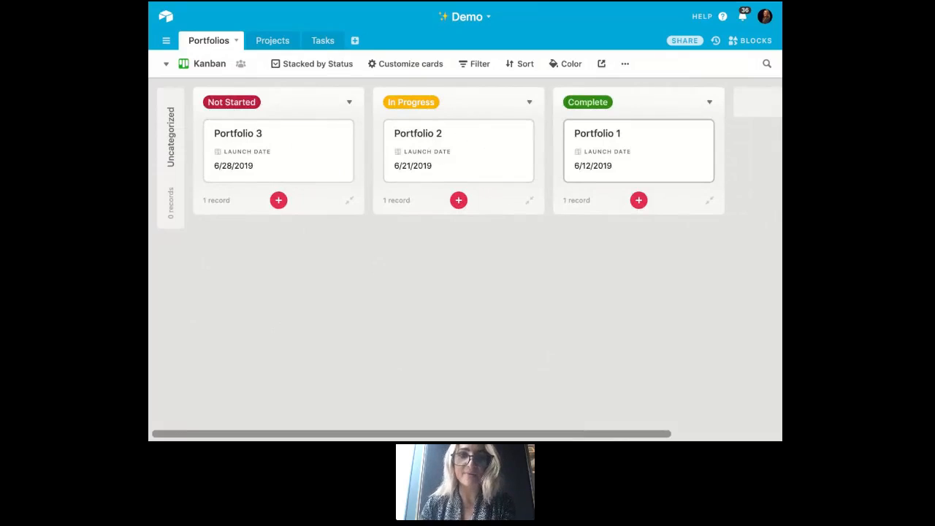
{"action": "left_click_drag", "start_coordinate": [638, 150], "coordinate": [459, 149]}
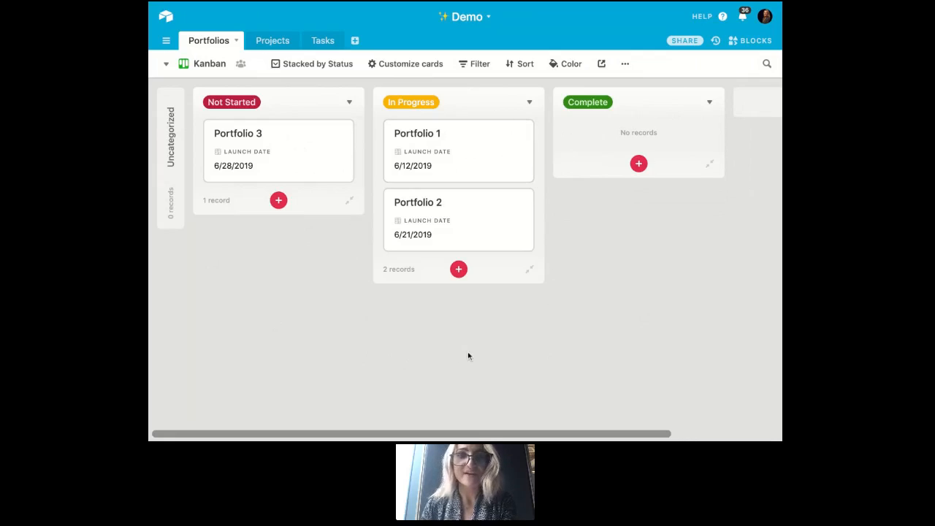
- Show the Owner and Status fields on the Kanban cards
{"action": "left_click", "coordinate": [411, 64]}
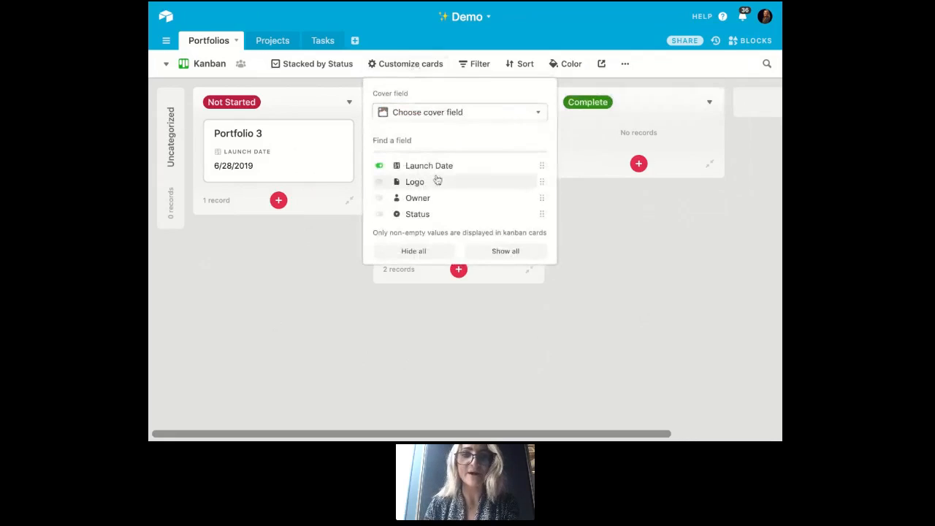
{"action": "left_click", "coordinate": [436, 199]}
{"action": "left_click", "coordinate": [431, 214]}
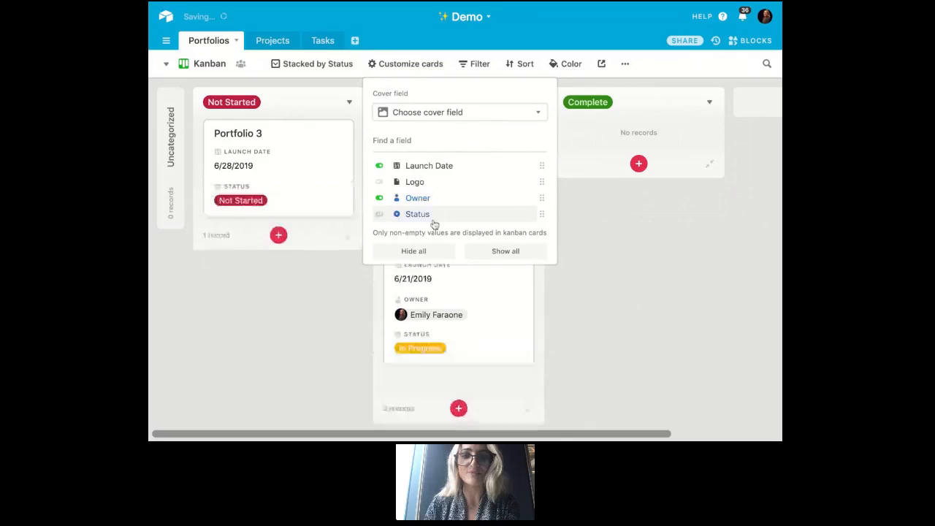
{"action": "left_click", "coordinate": [619, 266]}
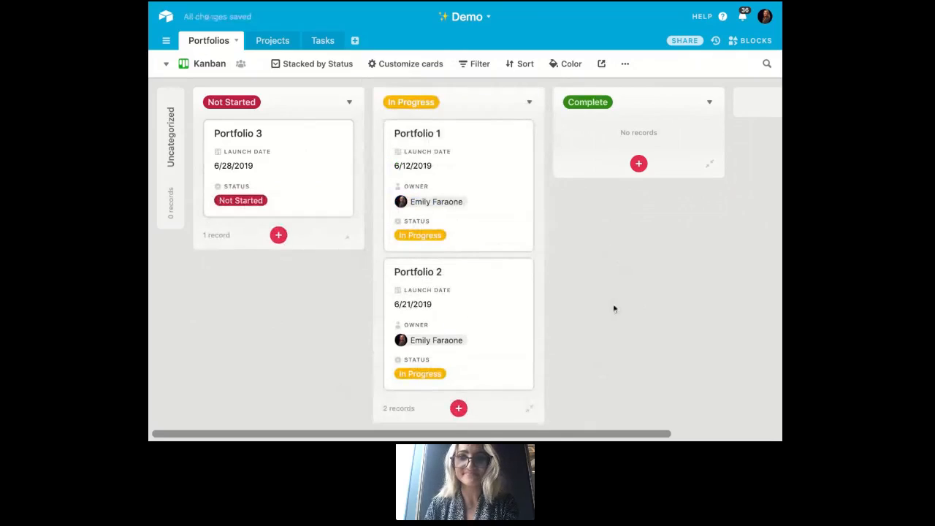
- Add a form view to the Portfolios table and look over its layout
{"action": "left_click", "coordinate": [209, 65]}
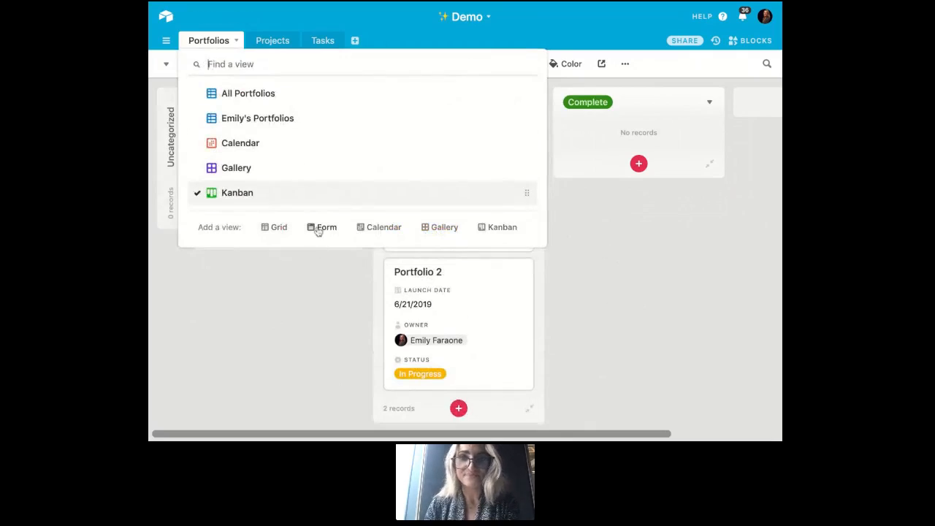
{"action": "left_click", "coordinate": [318, 227]}
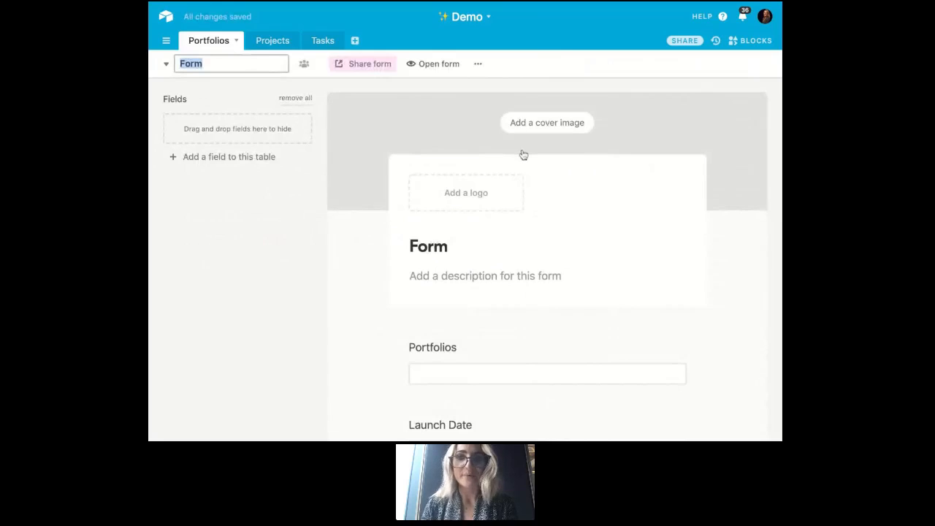
{"action": "scroll", "coordinate": [524, 153], "scroll_direction": "down", "scroll_amount": 2}
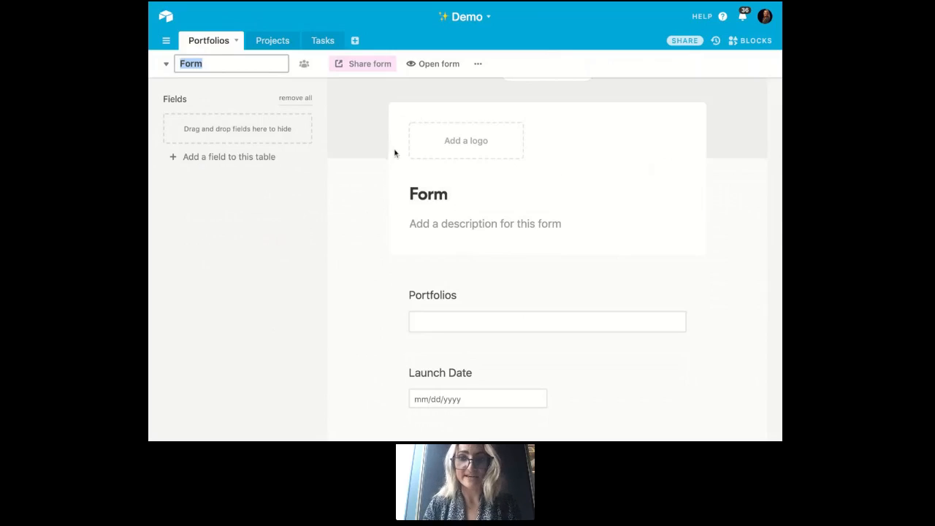
{"action": "scroll", "coordinate": [395, 151], "scroll_direction": "down", "scroll_amount": 1}
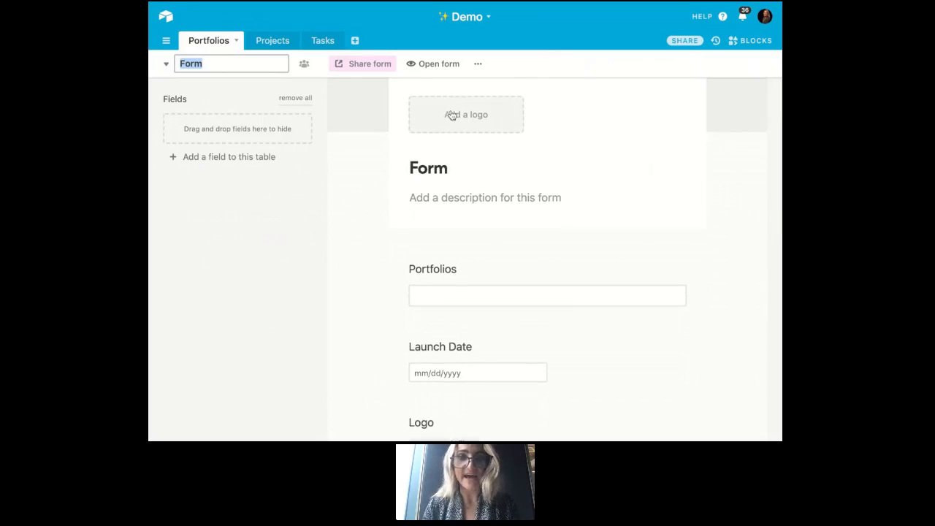
{"action": "scroll", "coordinate": [452, 115], "scroll_direction": "up", "scroll_amount": 3}
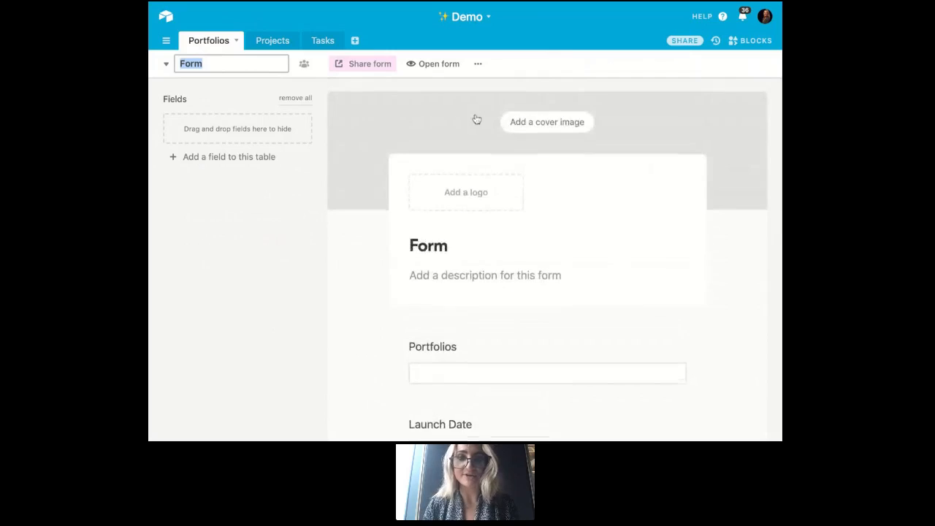
{"action": "scroll", "coordinate": [477, 119], "scroll_direction": "down", "scroll_amount": 2}
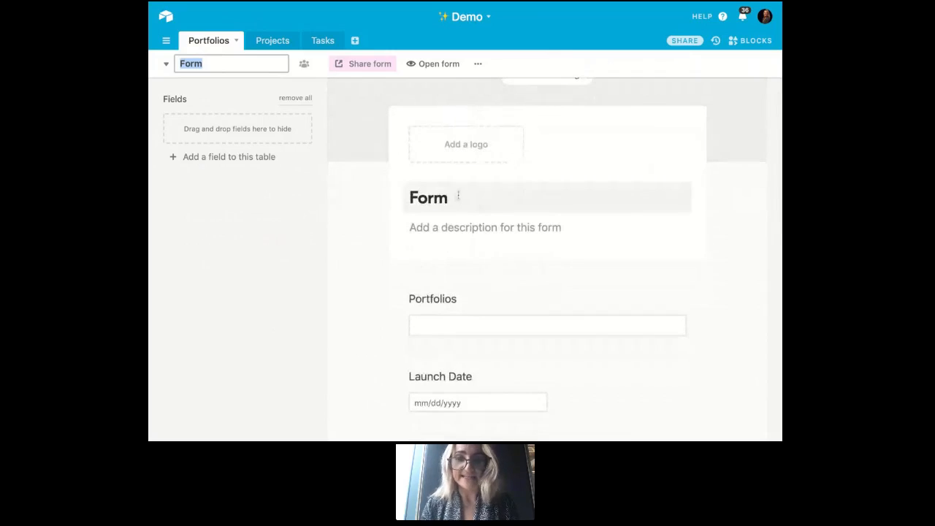
- Change the form's title to "Portfolio Submission Form"
{"action": "left_click", "coordinate": [458, 195]}
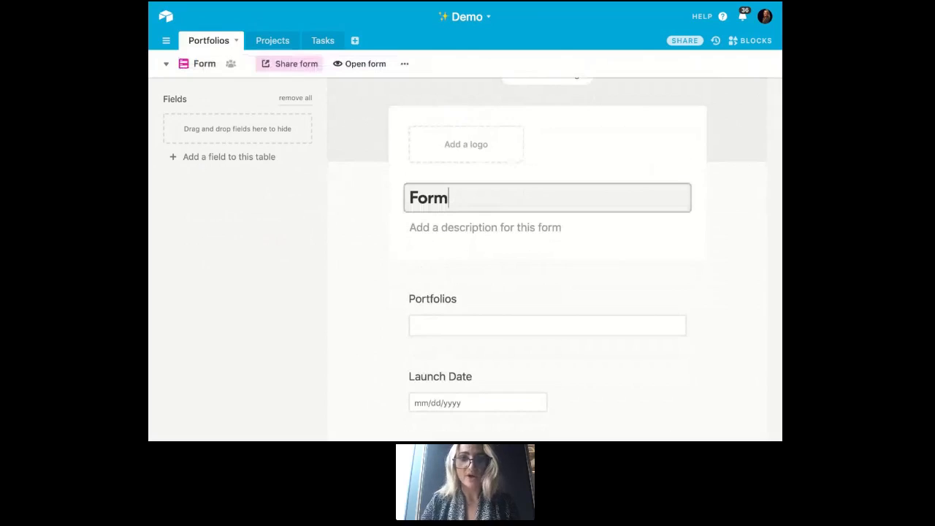
{"action": "double_click", "coordinate": [420, 198]}
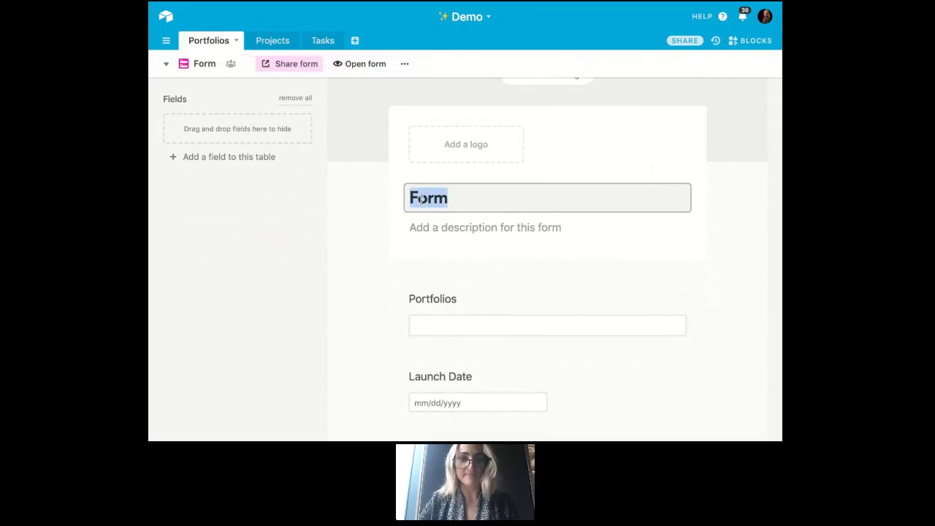
{"action": "type", "text": "Portfoliko"}
{"action": "key", "text": "BackSpace"}
{"action": "key", "text": "BackSpace"}
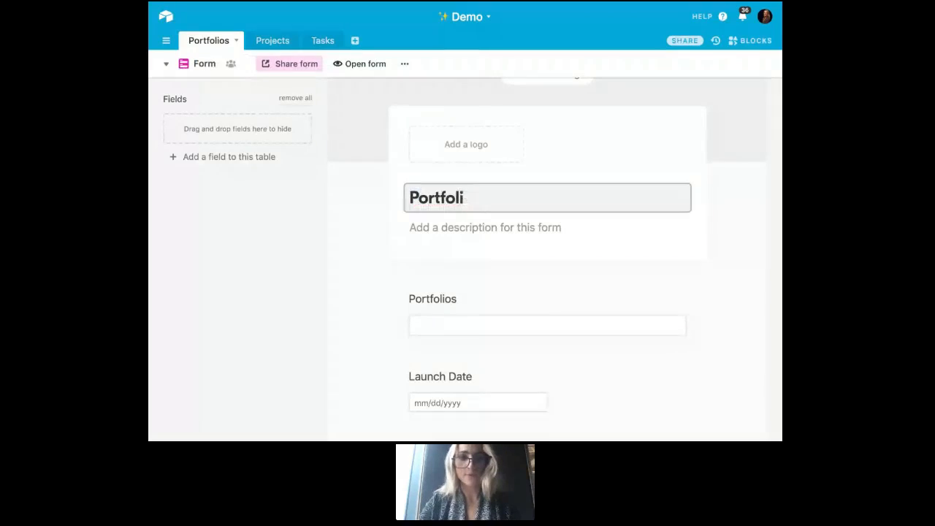
{"action": "type", "text": "o Submissio"}
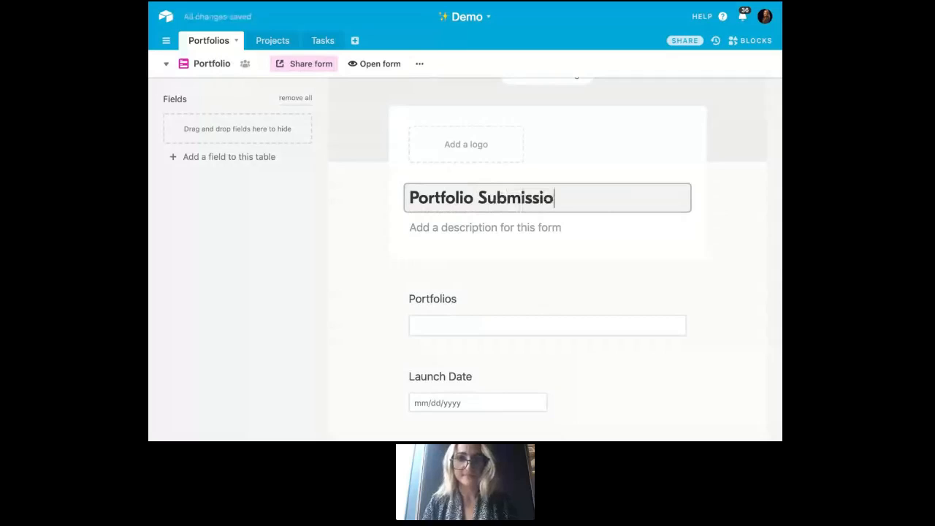
{"action": "type", "text": "n Form"}
- Give the form the description "Please submit new portfolios here!"
{"action": "left_click", "coordinate": [443, 228]}
{"action": "type", "text": "Pleas"}
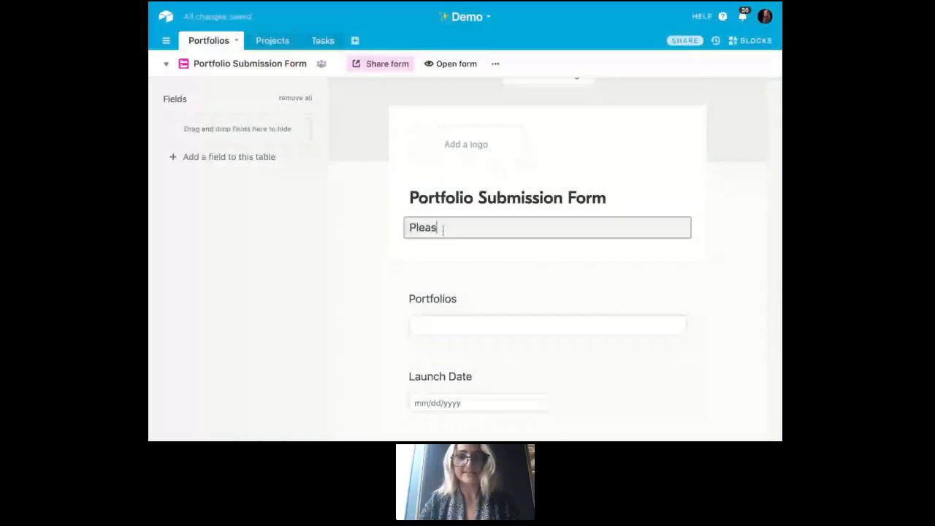
{"action": "type", "text": "e submit new portfolios here!"}
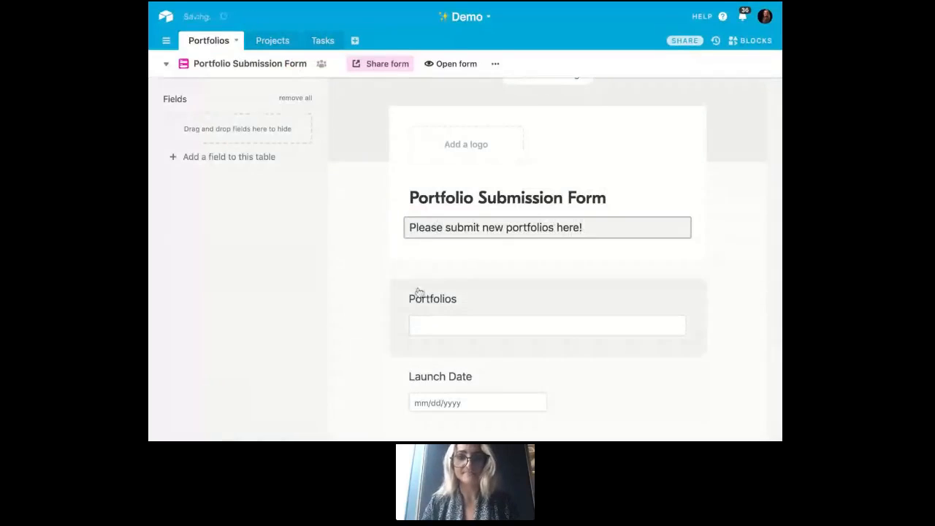
- Make the form's Portfolios field required and add the help text "What is the name of your portfolio?"
{"action": "scroll", "coordinate": [417, 292], "scroll_direction": "down", "scroll_amount": 3}
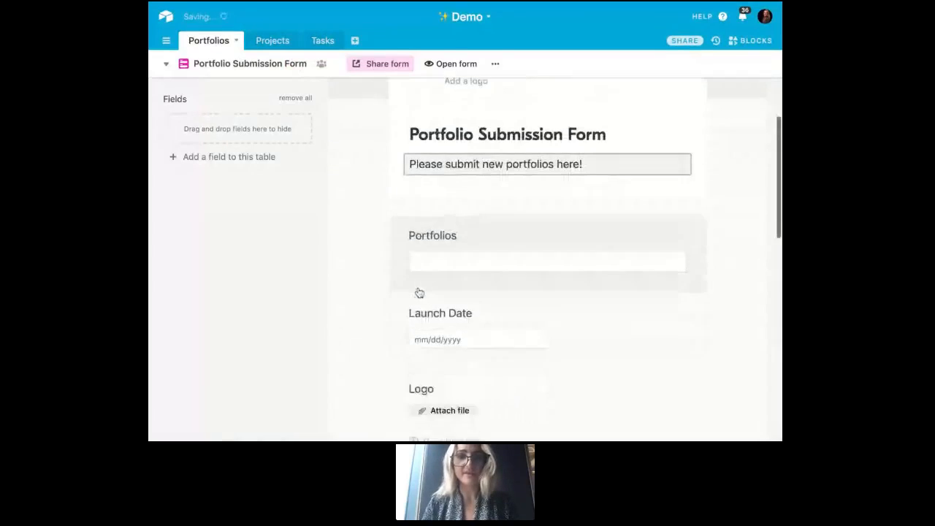
{"action": "left_click", "coordinate": [466, 194]}
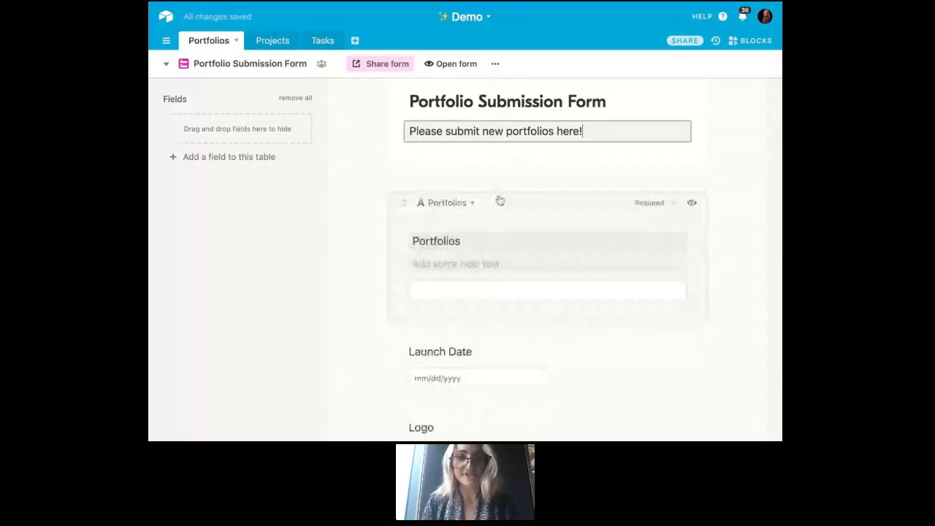
{"action": "left_click", "coordinate": [672, 204]}
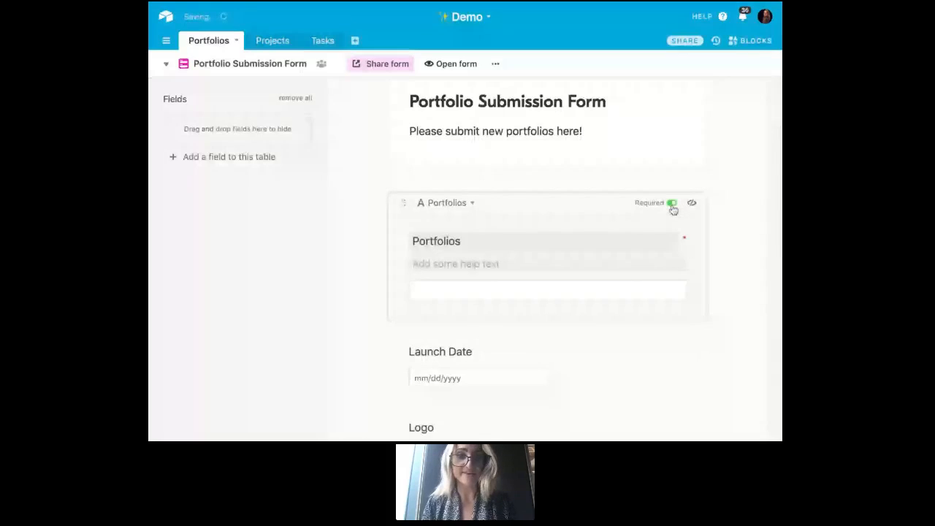
{"action": "left_click", "coordinate": [490, 263]}
{"action": "type", "text": "What is the"}
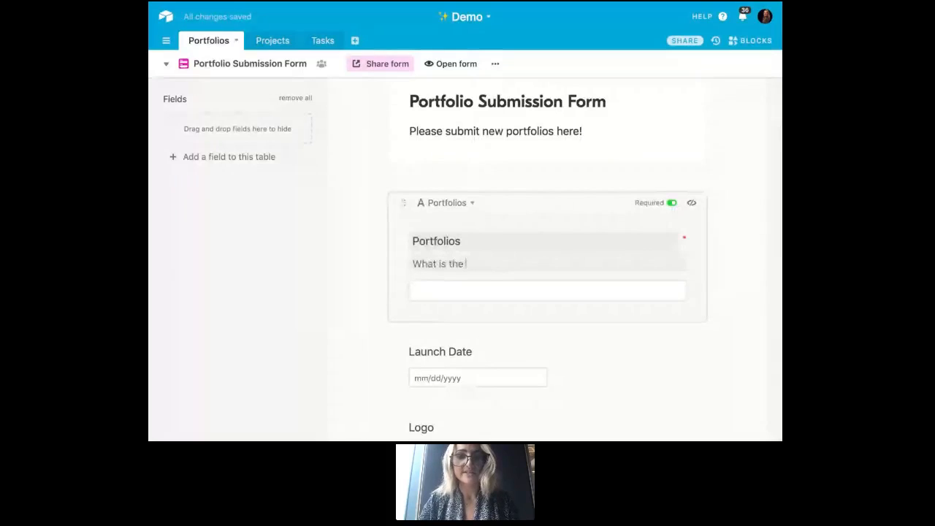
{"action": "type", "text": " name of your portfolio?"}
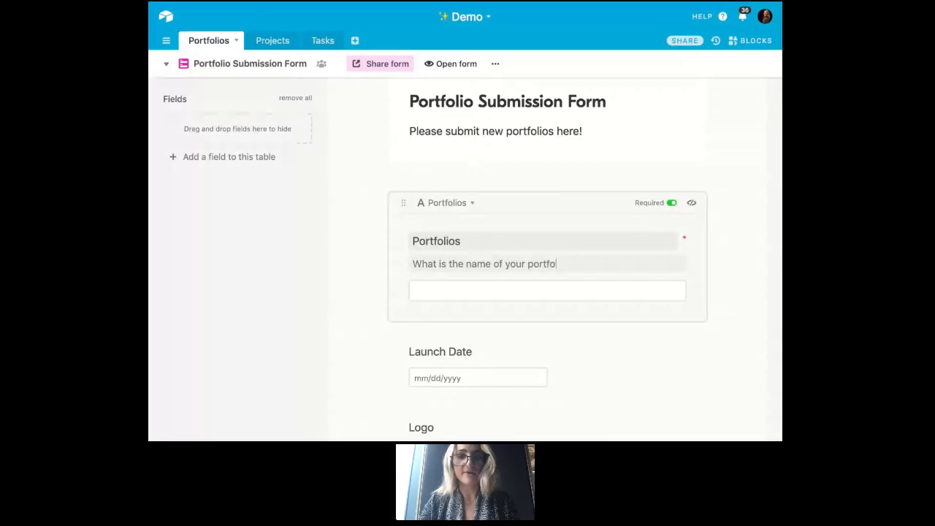
{"action": "left_click", "coordinate": [736, 311]}
- Remove the Status field from the form by moving it to the hidden fields
{"action": "scroll", "coordinate": [736, 311], "scroll_direction": "down", "scroll_amount": 3}
{"action": "scroll", "coordinate": [736, 311], "scroll_direction": "down", "scroll_amount": 3}
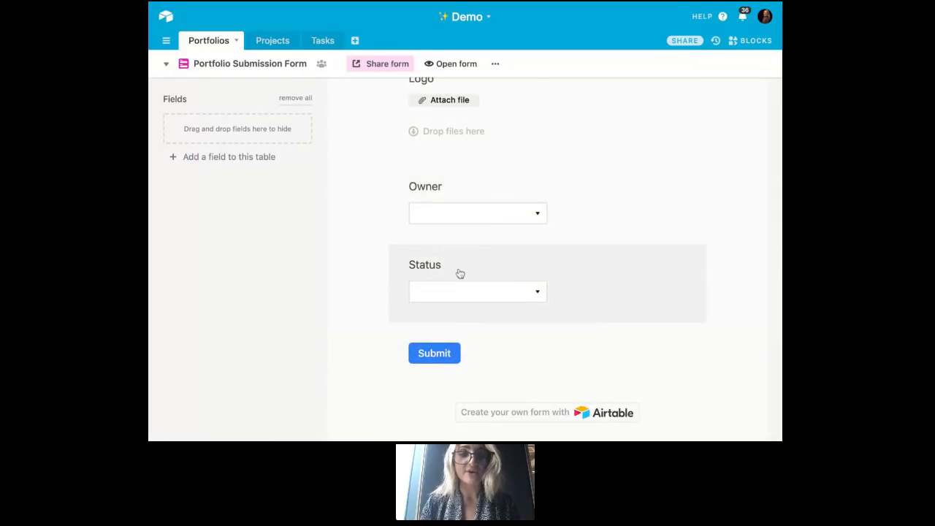
{"action": "left_click_drag", "start_coordinate": [460, 271], "coordinate": [229, 181]}
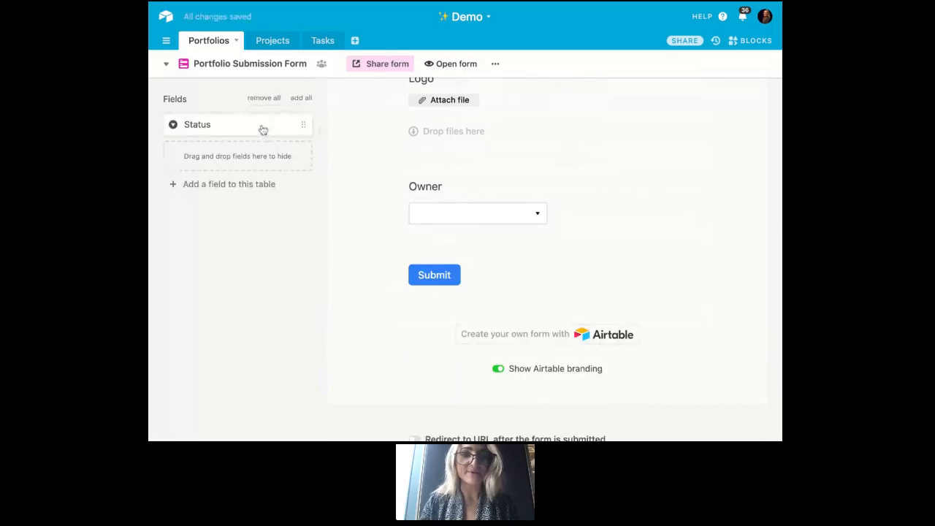
- Look over the Portfolio Submission Form and open its private-link sharing options
{"action": "left_click_drag", "start_coordinate": [263, 130], "coordinate": [303, 128]}
{"action": "scroll", "coordinate": [637, 168], "scroll_direction": "up", "scroll_amount": 1}
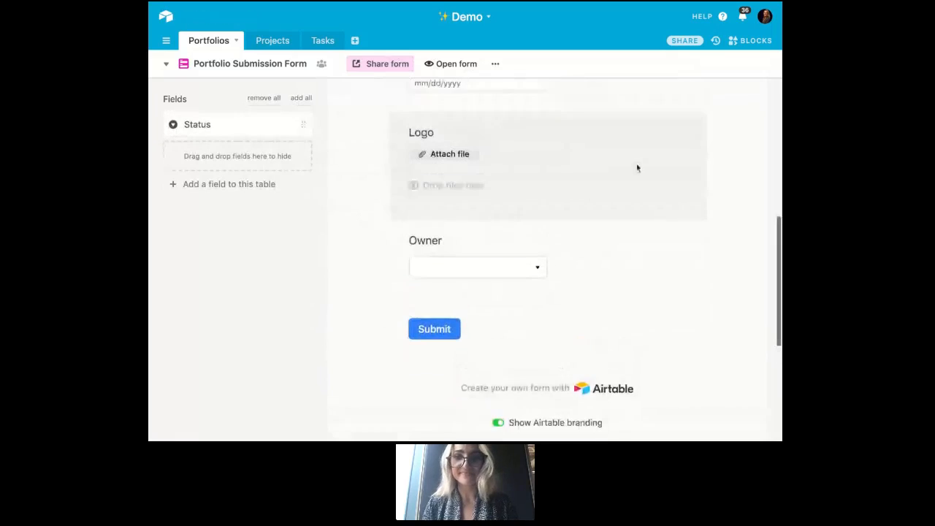
{"action": "scroll", "coordinate": [638, 168], "scroll_direction": "up", "scroll_amount": 10}
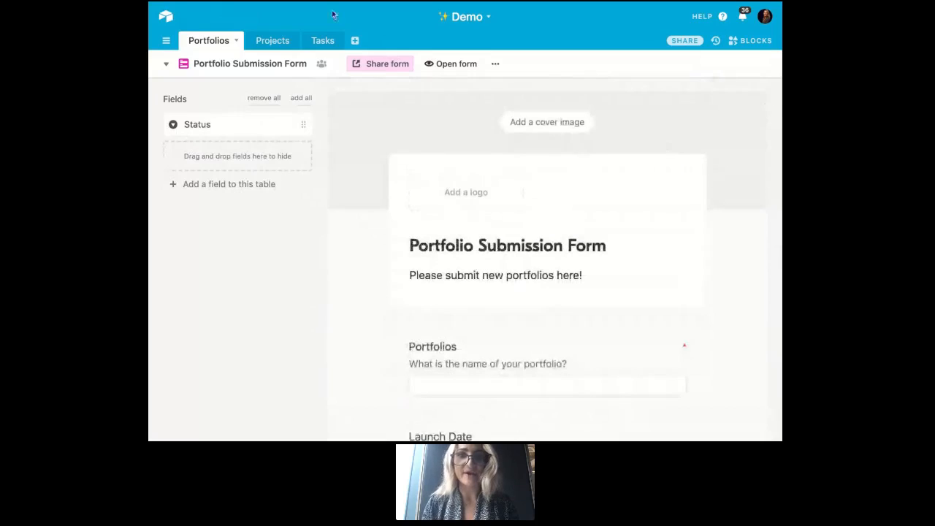
{"action": "left_click", "coordinate": [391, 66]}
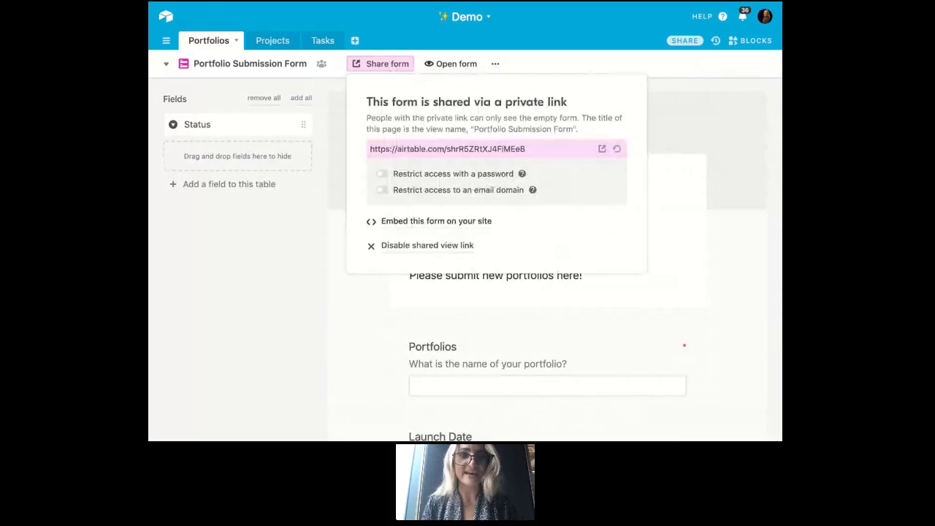
- Switch to the All Portfolios view and examine its visibility types and additional view actions
{"action": "left_click", "coordinate": [298, 67]}
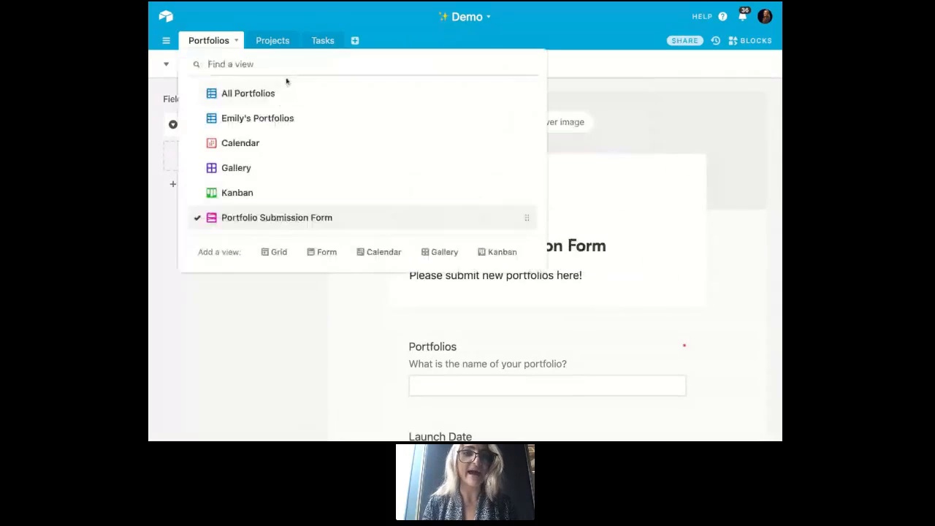
{"action": "left_click", "coordinate": [283, 96]}
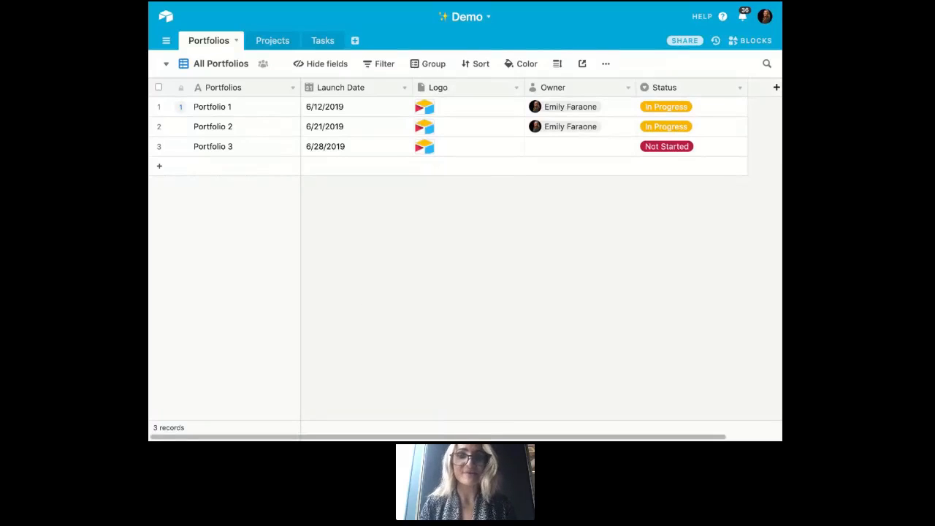
{"action": "left_click", "coordinate": [264, 67]}
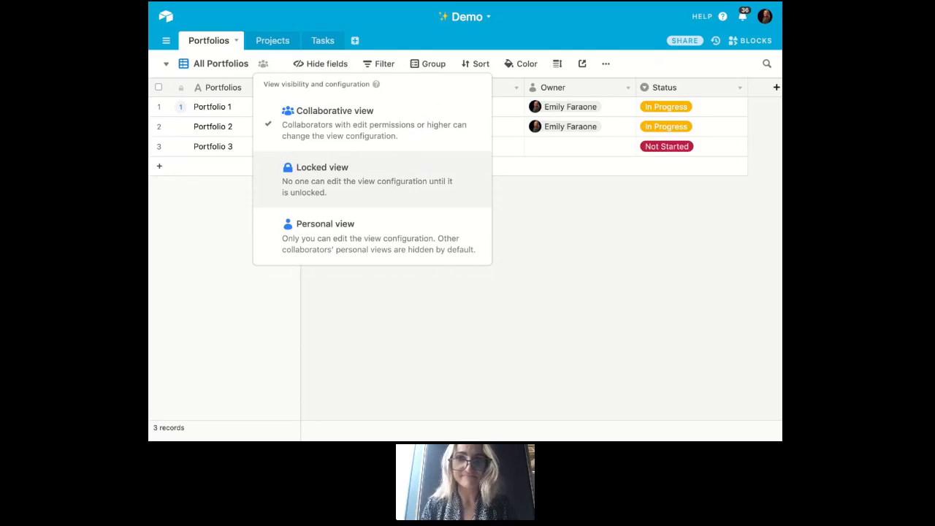
{"action": "left_click", "coordinate": [543, 222]}
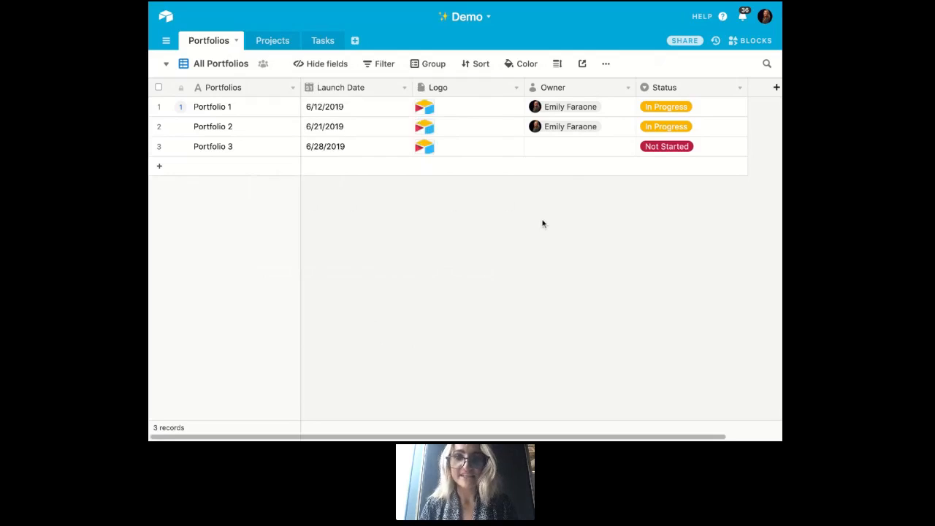
{"action": "left_click", "coordinate": [606, 65]}
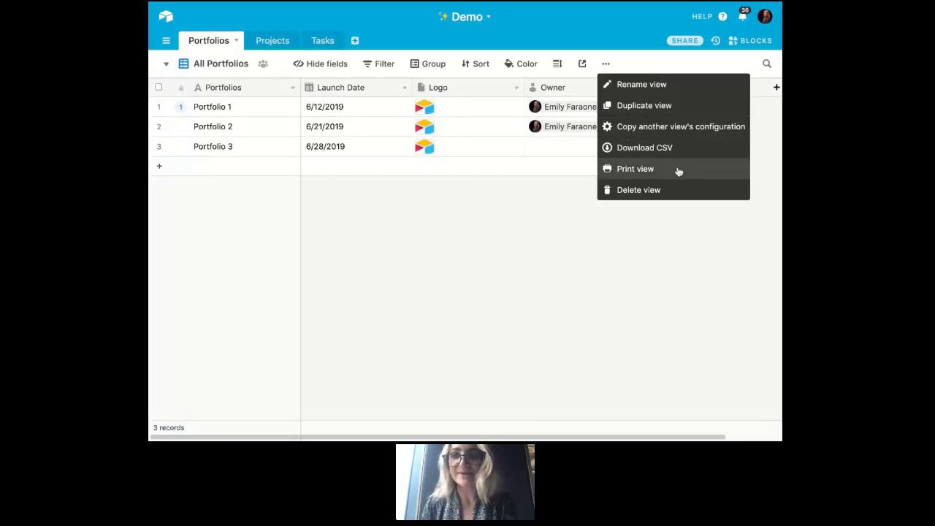
{"action": "left_click", "coordinate": [672, 241]}
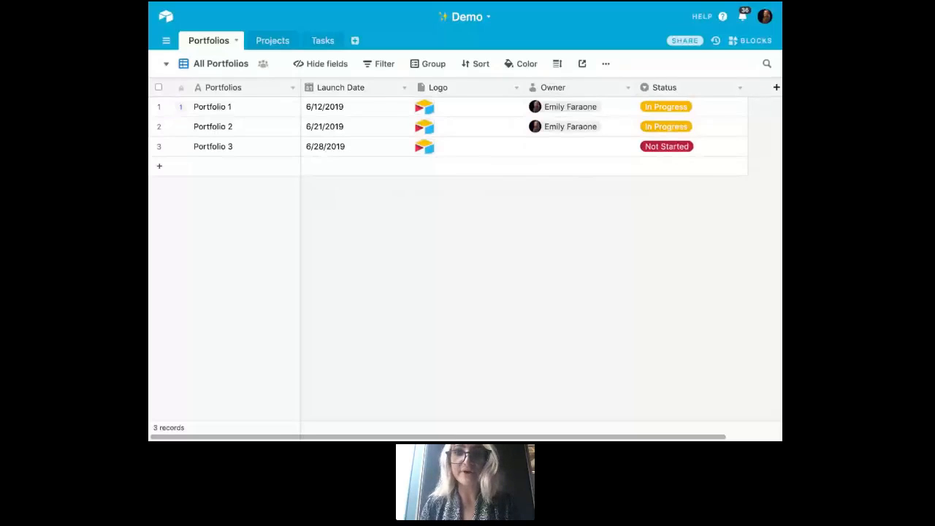
- Rename the primary Name field of the Projects table to "Projects"
{"action": "scroll", "coordinate": [541, 124], "scroll_direction": "right", "scroll_amount": 1}
{"action": "scroll", "coordinate": [541, 124], "scroll_direction": "right", "scroll_amount": 1}
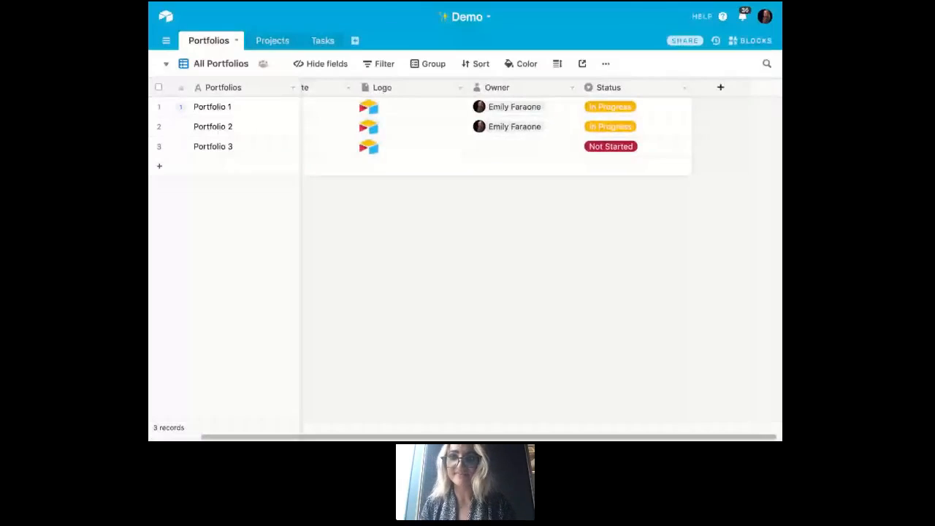
{"action": "scroll", "coordinate": [668, 215], "scroll_direction": "right", "scroll_amount": 1}
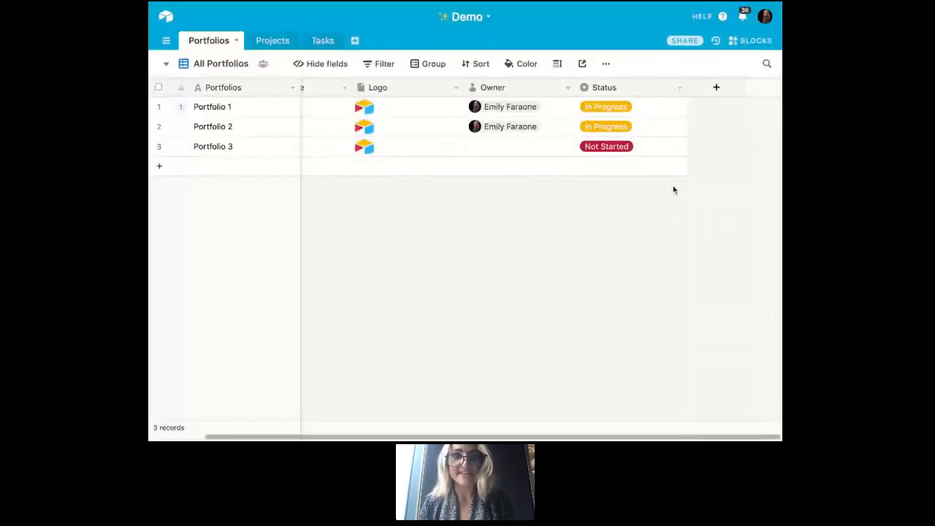
{"action": "left_click", "coordinate": [264, 41]}
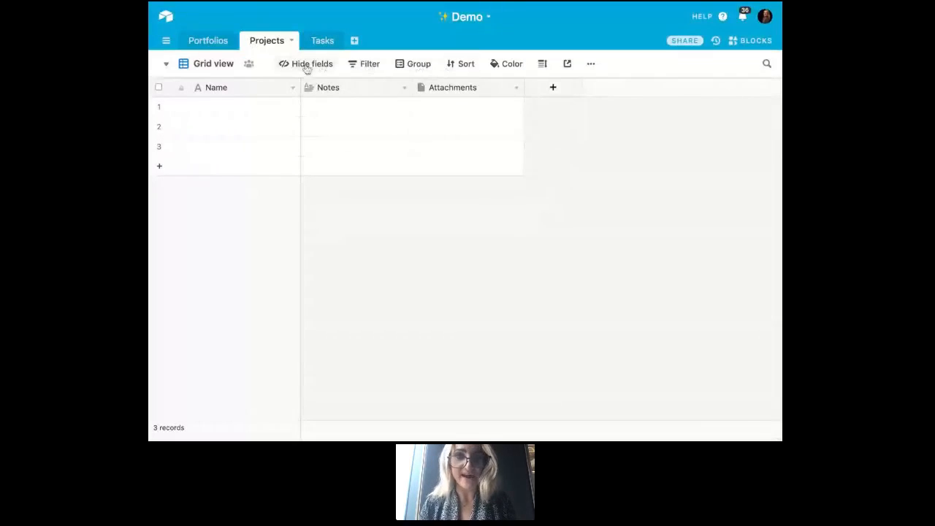
{"action": "double_click", "coordinate": [245, 88]}
{"action": "type", "text": "Projec"}
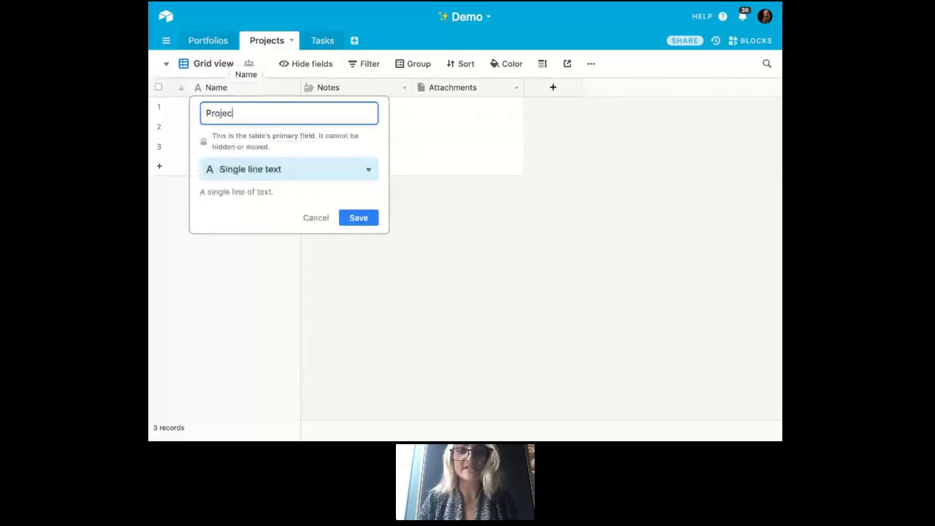
{"action": "type", "text": "ts"}
{"action": "key", "text": "Return"}
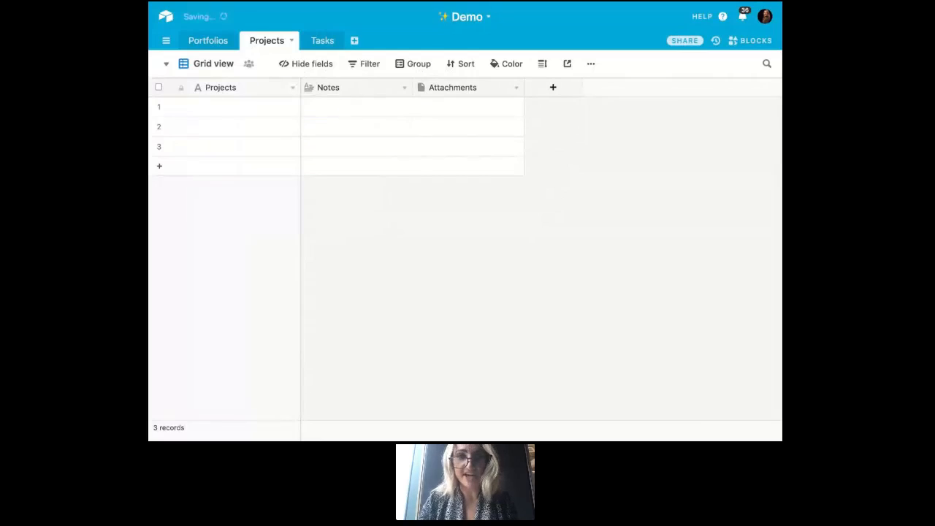
- Rename the Notes field in the Projects table to "Owner" and change it to a Collaborator field
{"action": "double_click", "coordinate": [344, 92]}
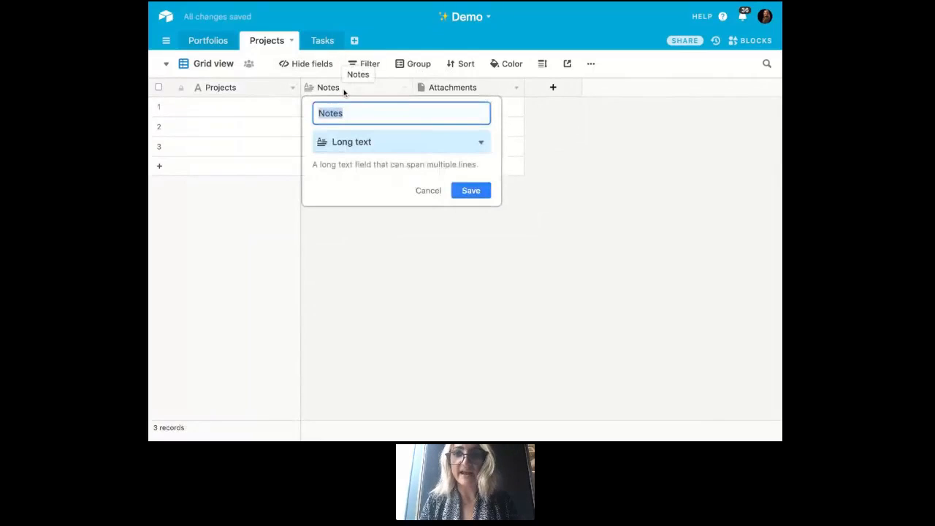
{"action": "type", "text": "Owner"}
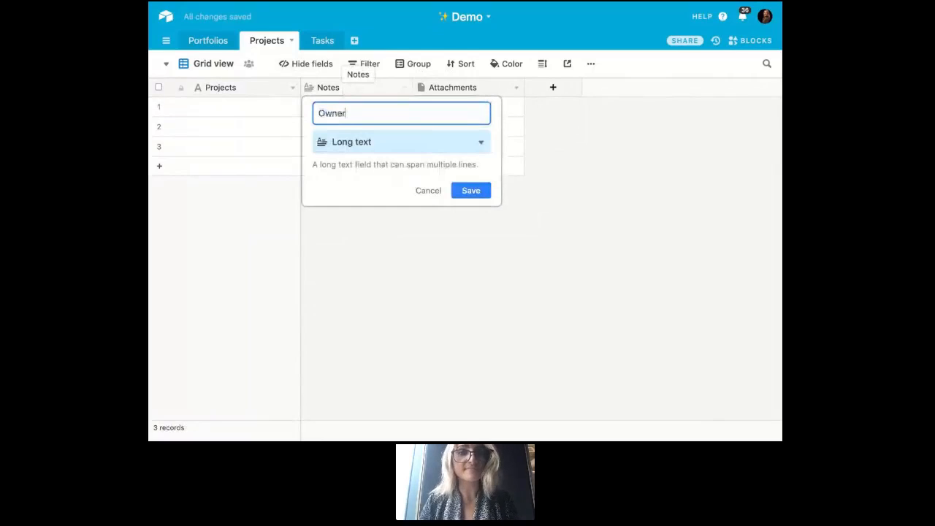
{"action": "left_click", "coordinate": [363, 146]}
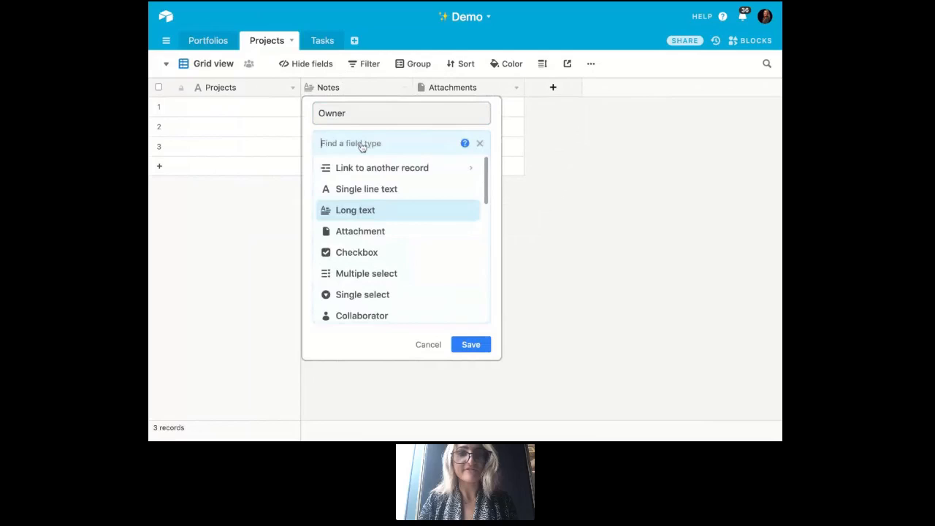
{"action": "type", "text": "coll"}
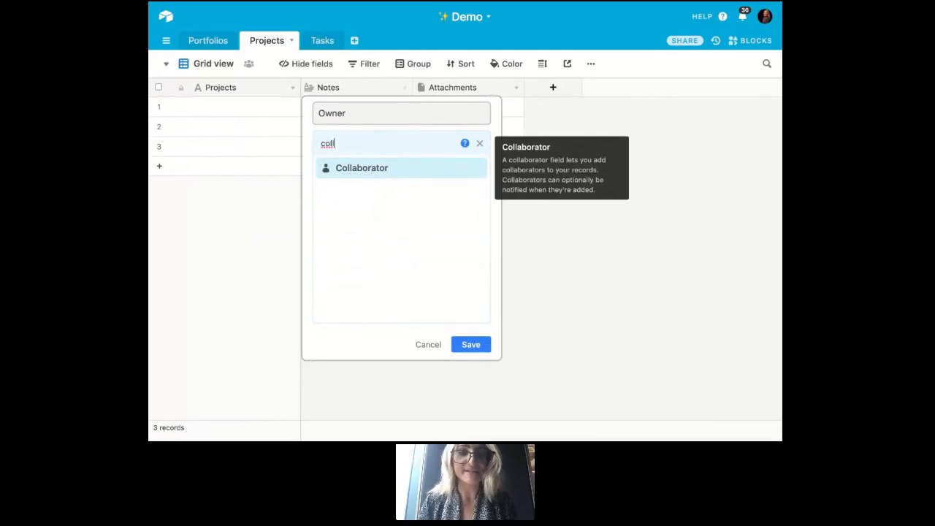
{"action": "left_click", "coordinate": [367, 177]}
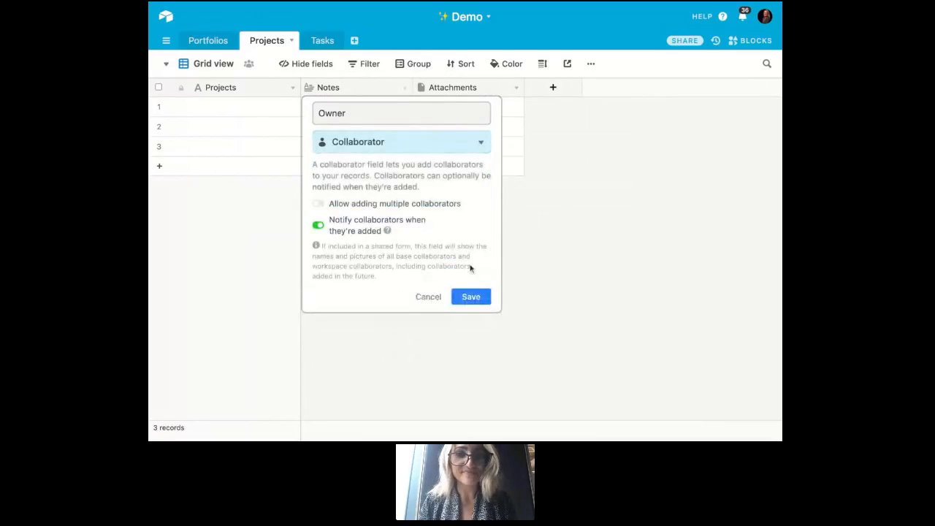
{"action": "left_click", "coordinate": [471, 296]}
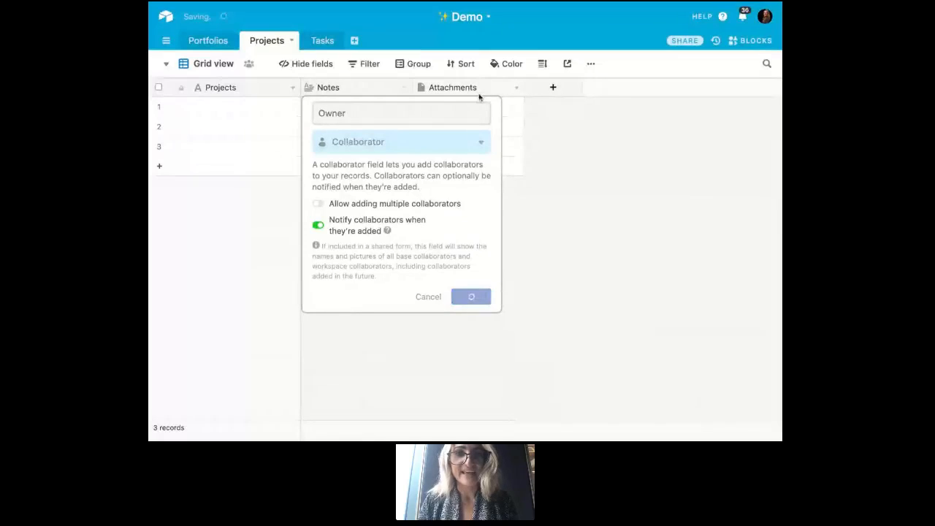
- Turn the Attachments field into a Checkbox field named "Completed?" with the blue thumbs-up style
{"action": "double_click", "coordinate": [480, 89]}
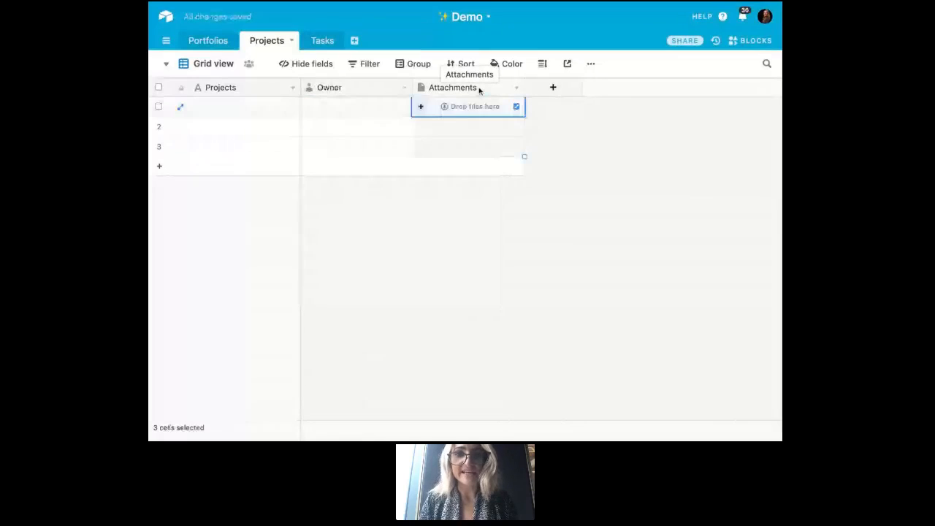
{"action": "type", "text": "Completed?"}
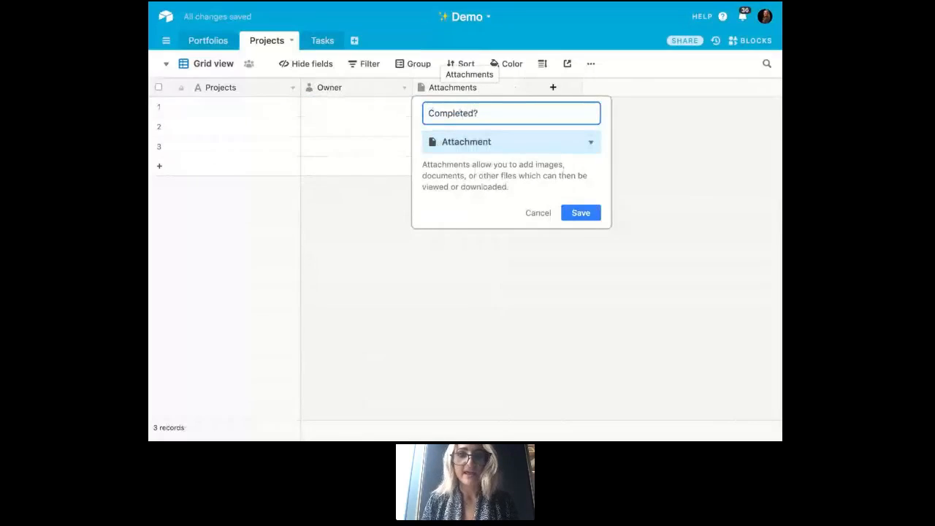
{"action": "left_click", "coordinate": [479, 142]}
{"action": "left_click", "coordinate": [490, 251]}
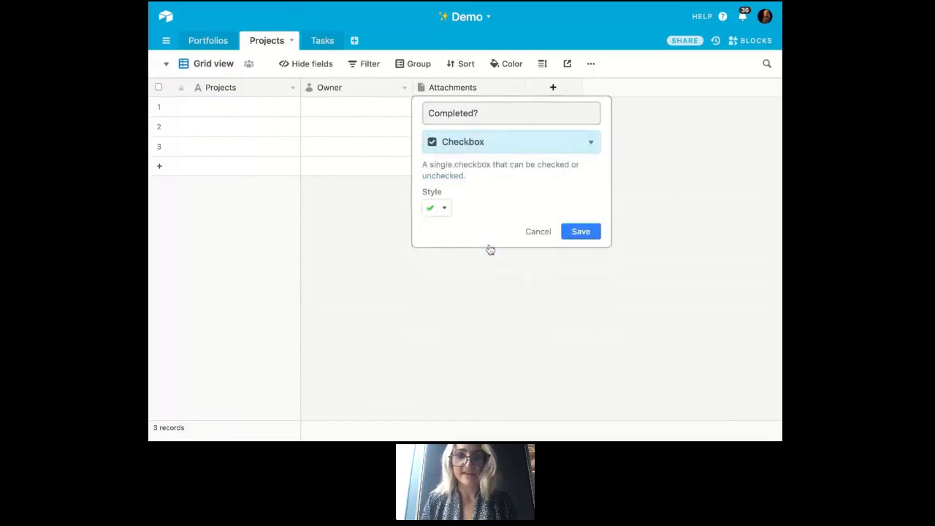
{"action": "left_click", "coordinate": [442, 209]}
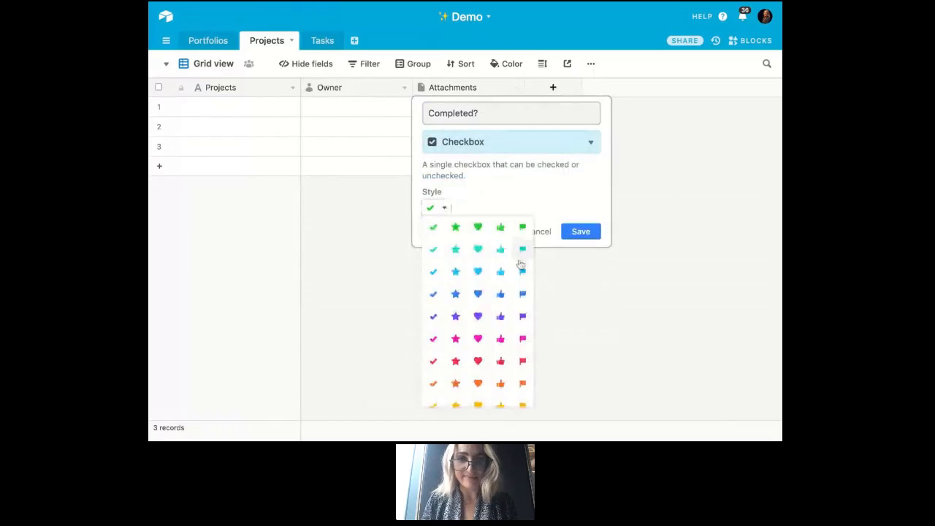
{"action": "left_click", "coordinate": [499, 295]}
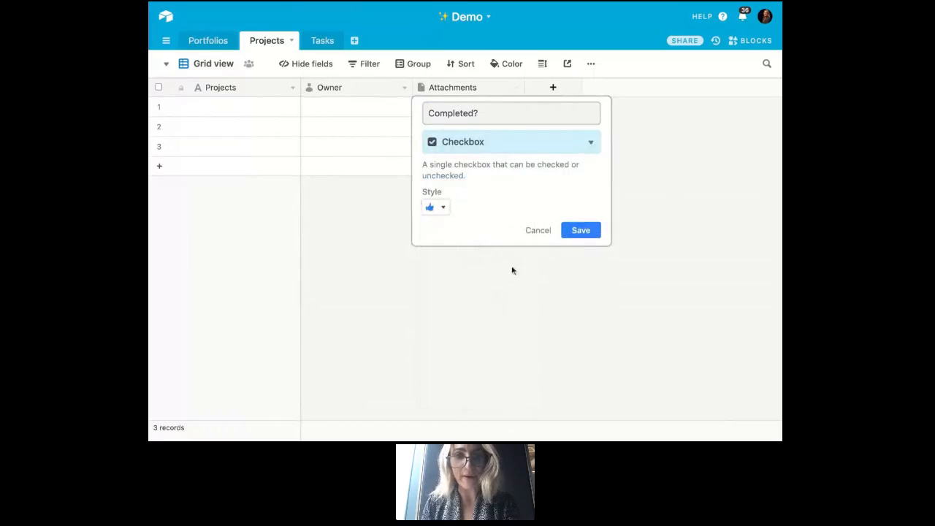
{"action": "left_click", "coordinate": [592, 234]}
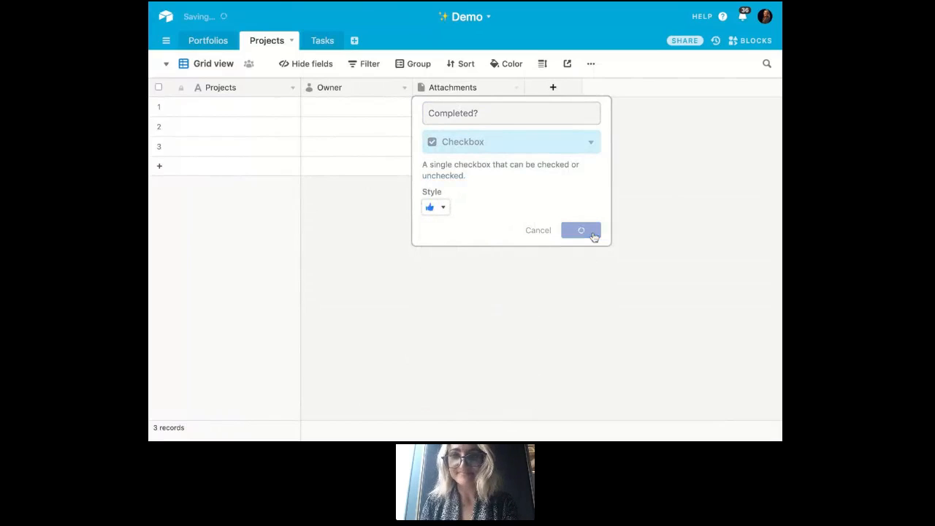
- Add a field named "Assigned to Portfolio" to the Projects table that links to records in the Portfolios table
{"action": "left_click", "coordinate": [553, 88]}
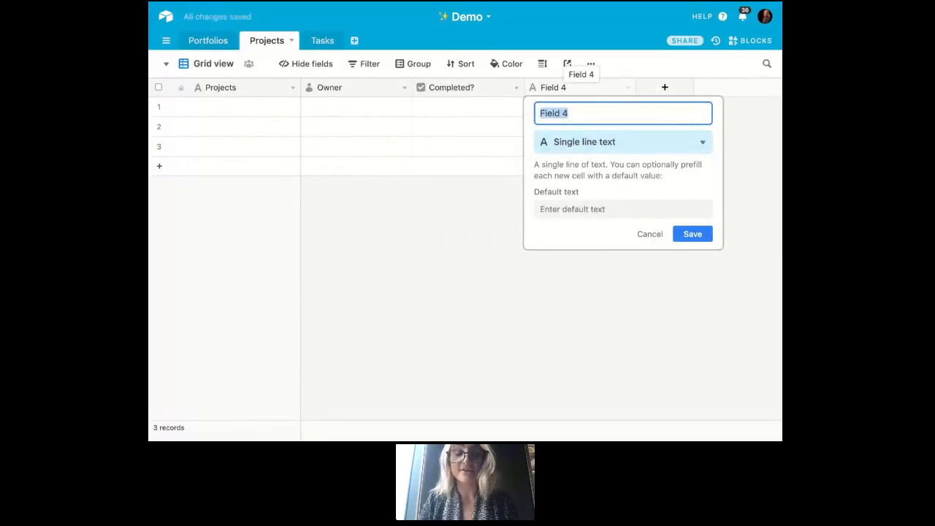
{"action": "type", "text": "A"}
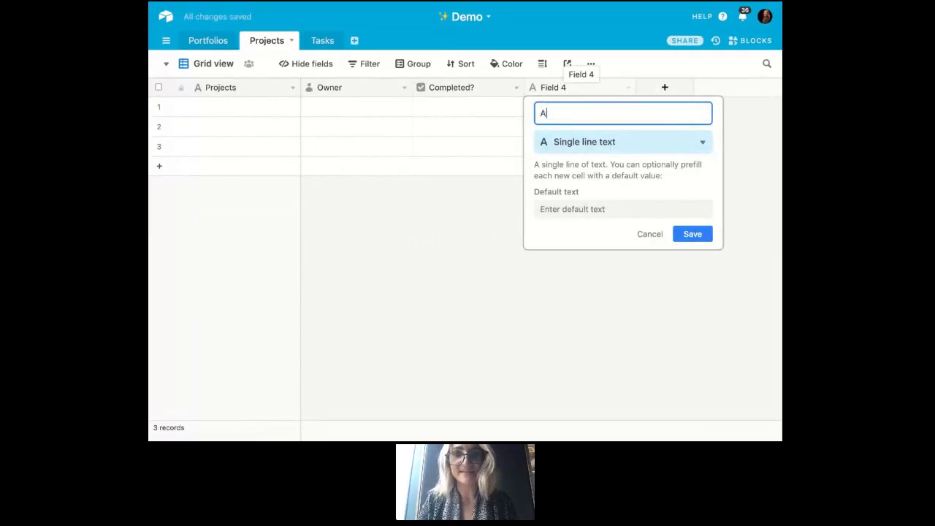
{"action": "type", "text": "ssigned Portfolio"}
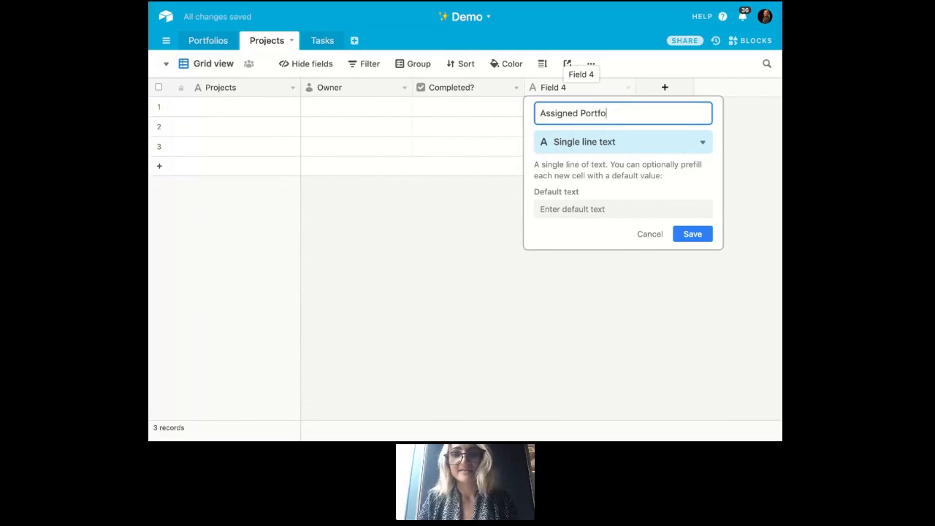
{"action": "left_click", "coordinate": [578, 113]}
{"action": "type", "text": "to"}
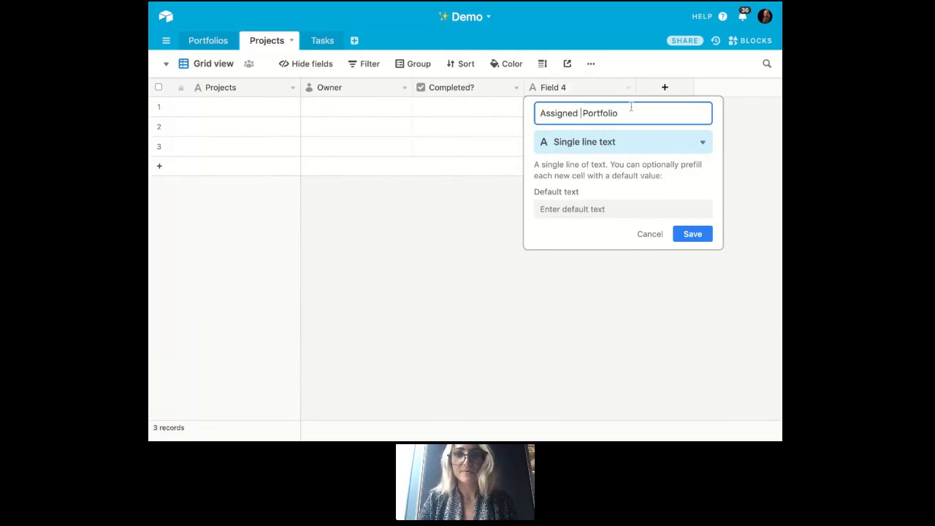
{"action": "left_click", "coordinate": [631, 142]}
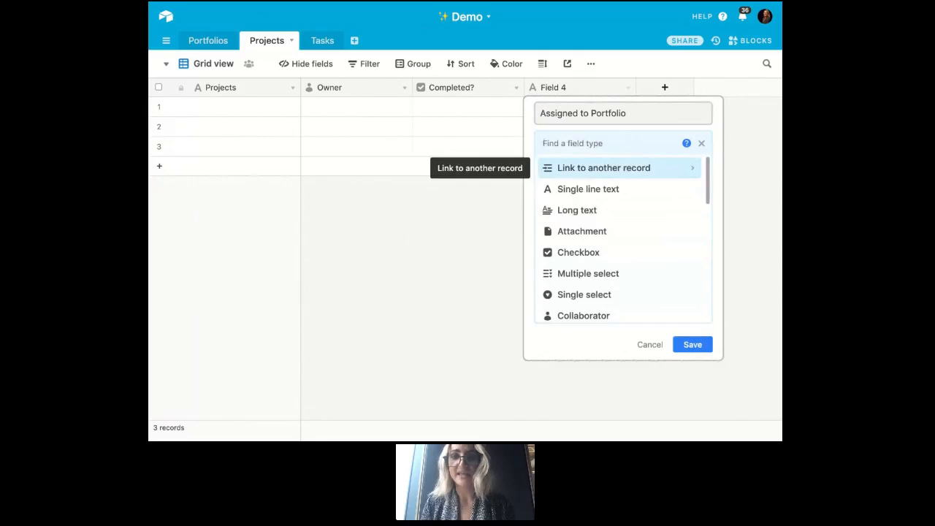
{"action": "left_click", "coordinate": [603, 167]}
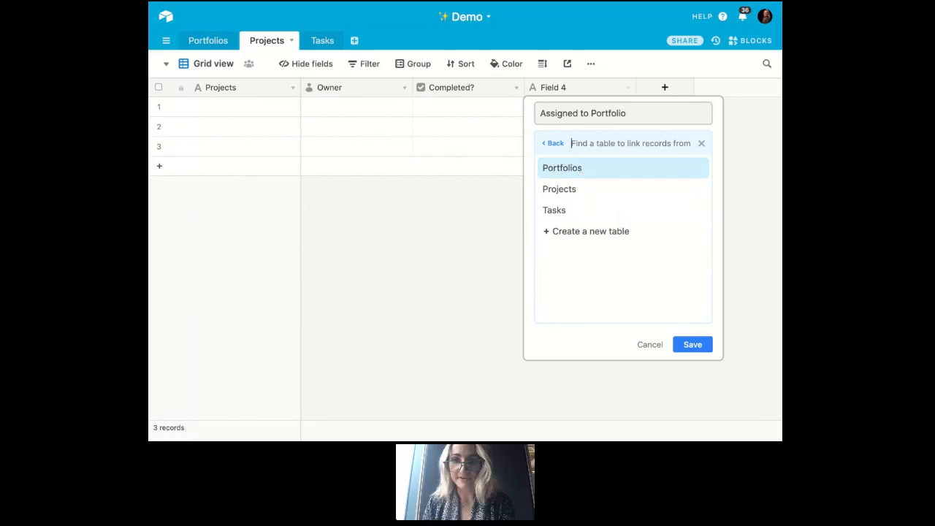
{"action": "key", "text": "Return"}
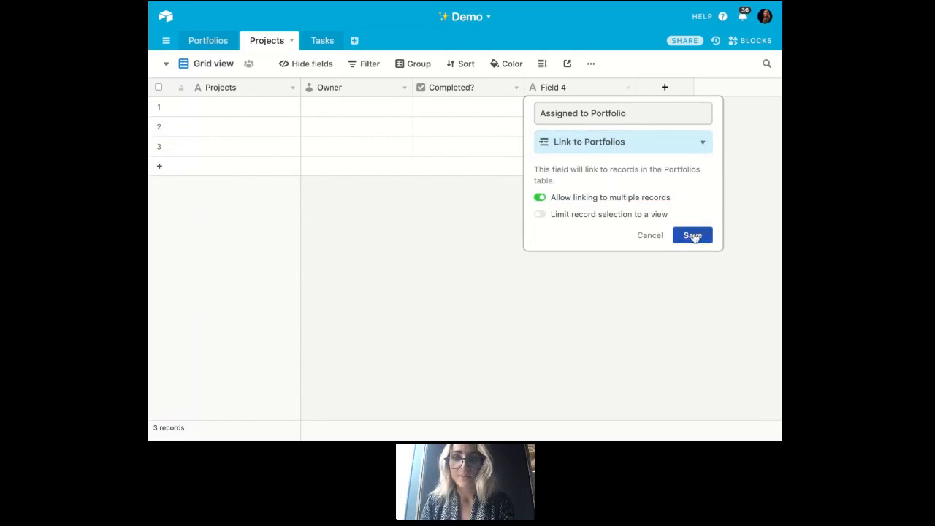
{"action": "left_click", "coordinate": [694, 237]}
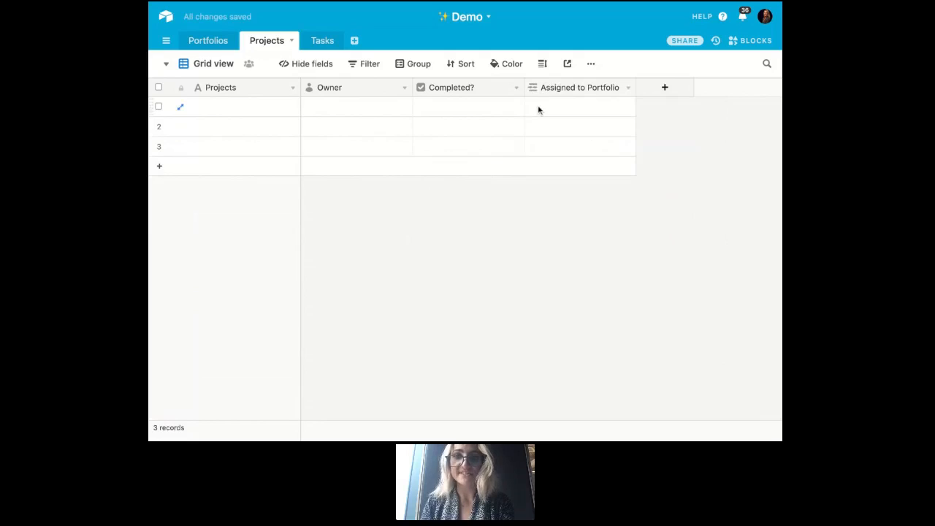
- View the portfolio records available for linking in the first project's Assigned to Portfolio cell
{"action": "left_click", "coordinate": [538, 110]}
{"action": "left_click", "coordinate": [533, 107]}
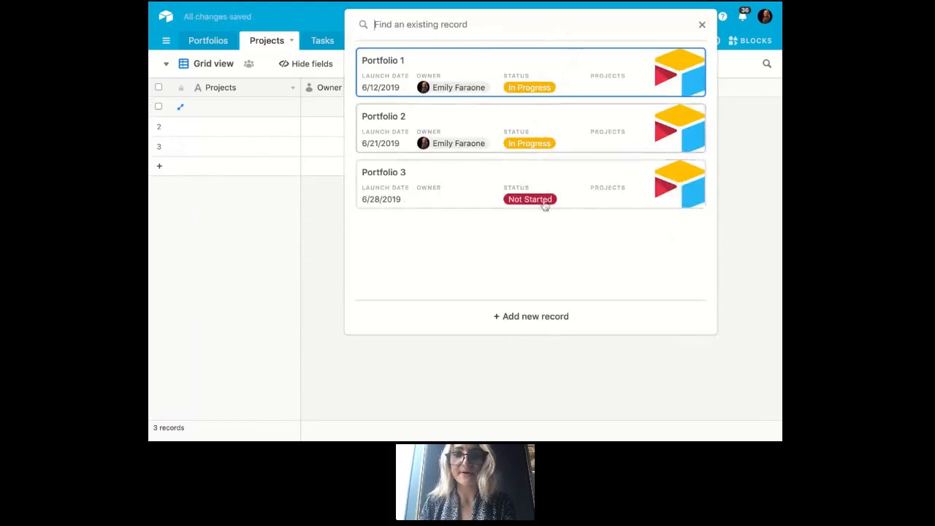
{"action": "left_click", "coordinate": [768, 190]}
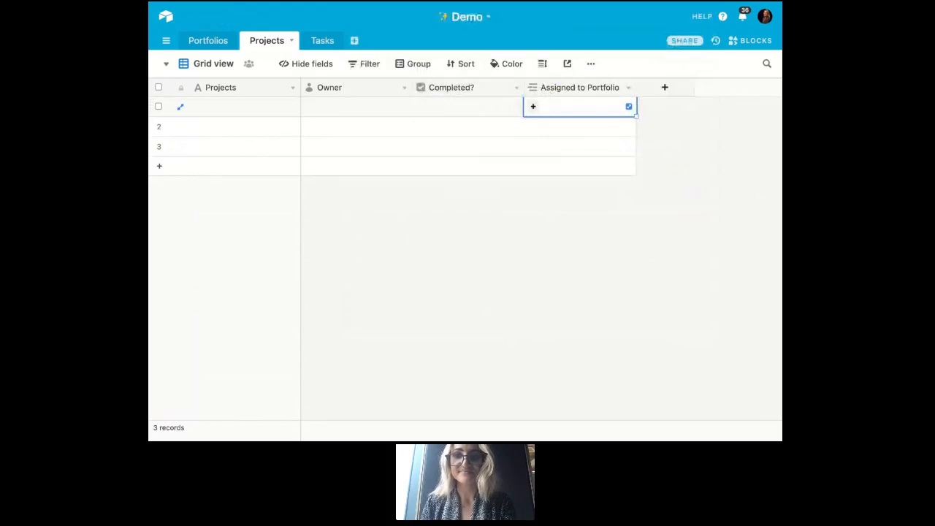
- Name the first three records in the Projects table Project A, Project B and Project C
{"action": "left_click", "coordinate": [272, 115]}
{"action": "type", "text": "Project A"}
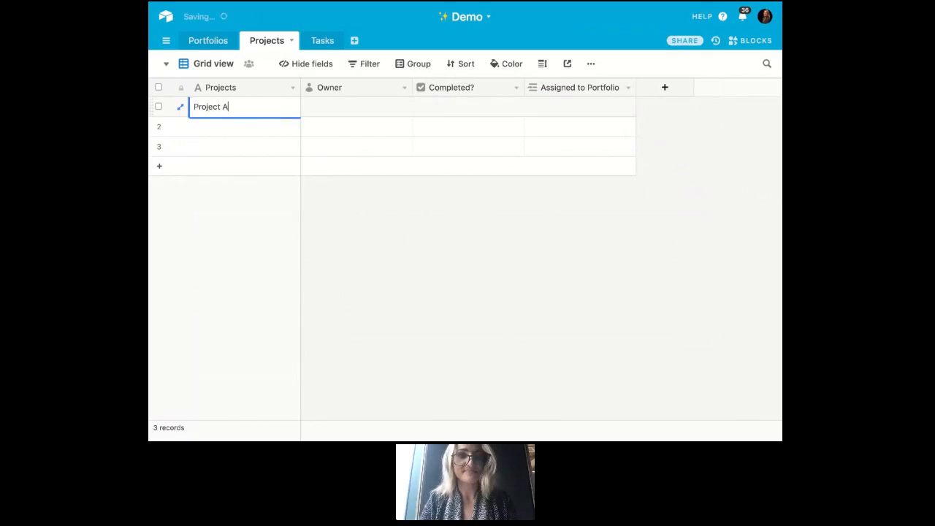
{"action": "key", "text": "Return"}
{"action": "type", "text": "Project B"}
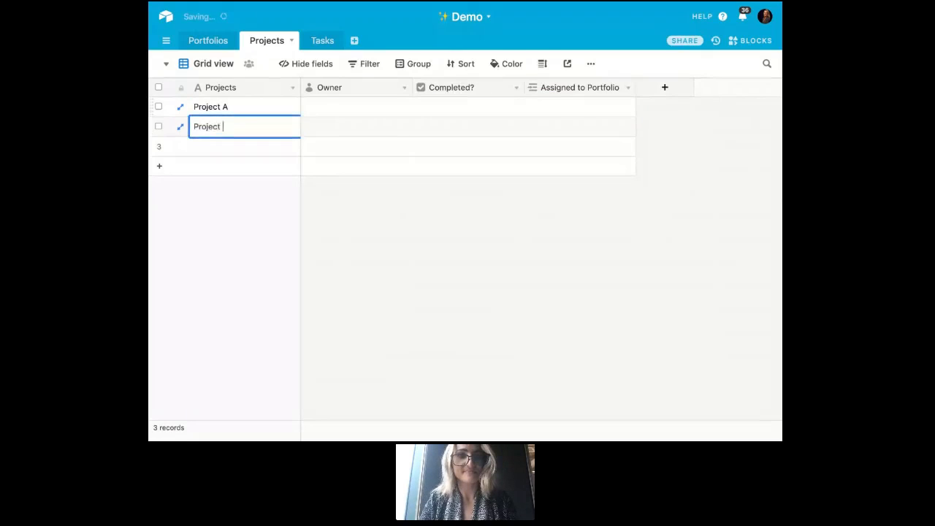
{"action": "key", "text": "Return"}
{"action": "type", "text": "Project C"}
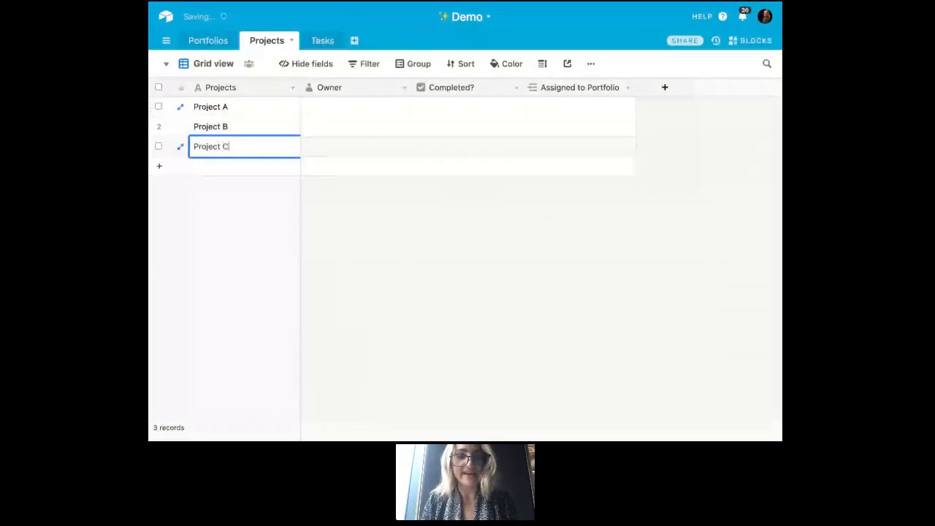
- Add new rows to the Projects table and name the next three records Project D, Project E and Project F
{"action": "key", "text": "Return"}
{"action": "key", "text": "Return"}
{"action": "key", "text": "Return"}
{"action": "key", "text": "Return"}
{"action": "key", "text": "Return"}
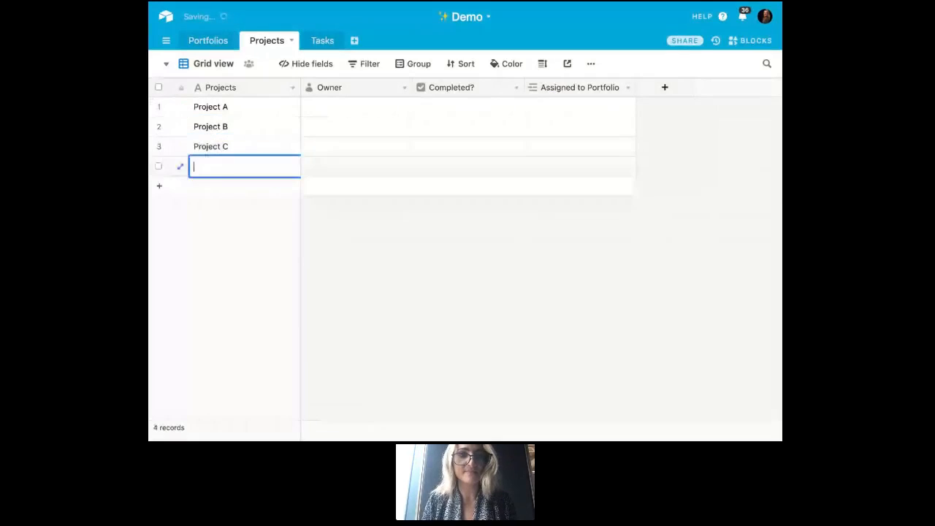
{"action": "left_click", "coordinate": [250, 153]}
{"action": "left_click", "coordinate": [250, 168]}
{"action": "type", "text": "Project D"}
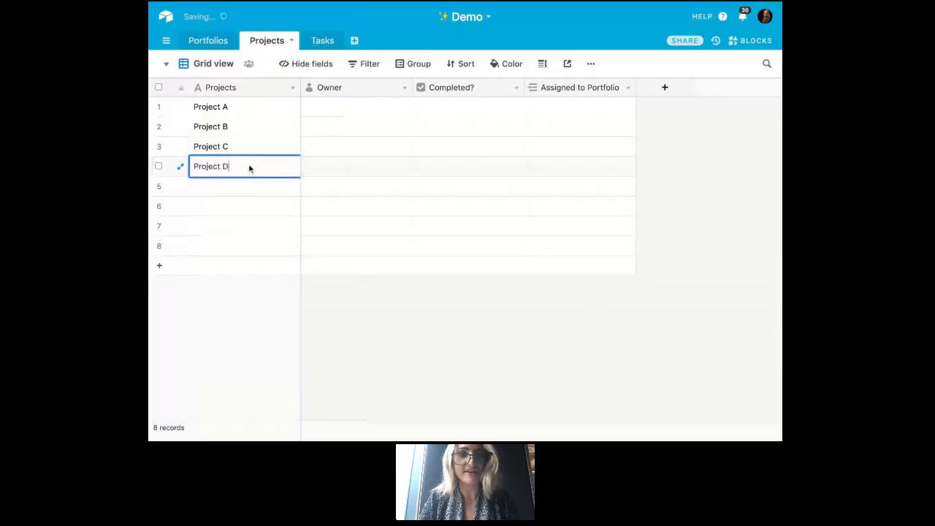
{"action": "key", "text": "Return"}
{"action": "type", "text": "Project WE"}
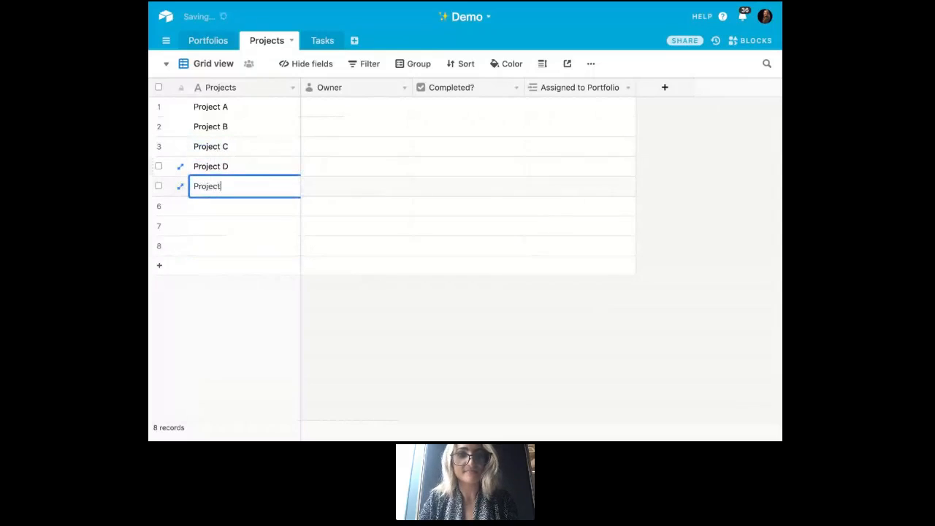
{"action": "key", "text": "BackSpace"}
{"action": "key", "text": "BackSpace"}
{"action": "type", "text": "E"}
{"action": "key", "text": "Return"}
{"action": "type", "text": "Project F"}
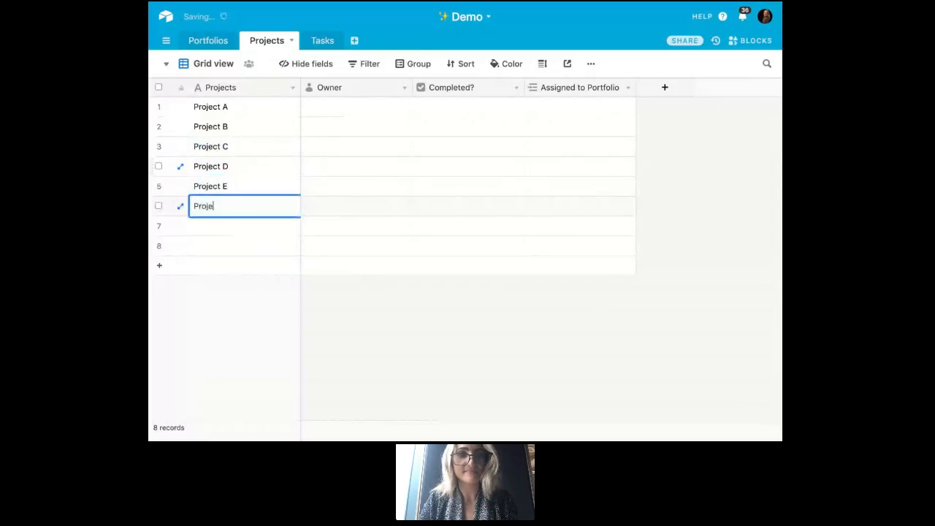
- Assign the same collaborator as Owner of Project A, Project B, Project C and Project D
{"action": "left_click", "coordinate": [338, 117]}
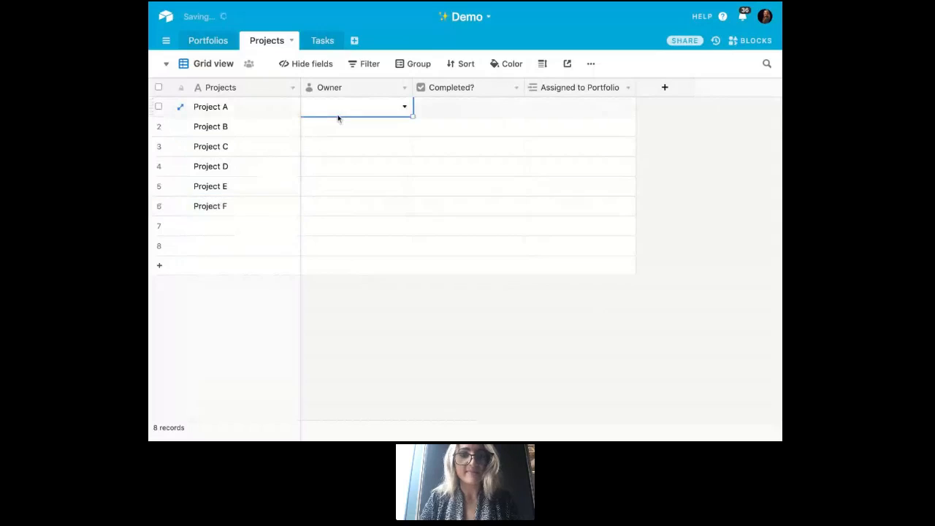
{"action": "key", "text": "ctrl+c"}
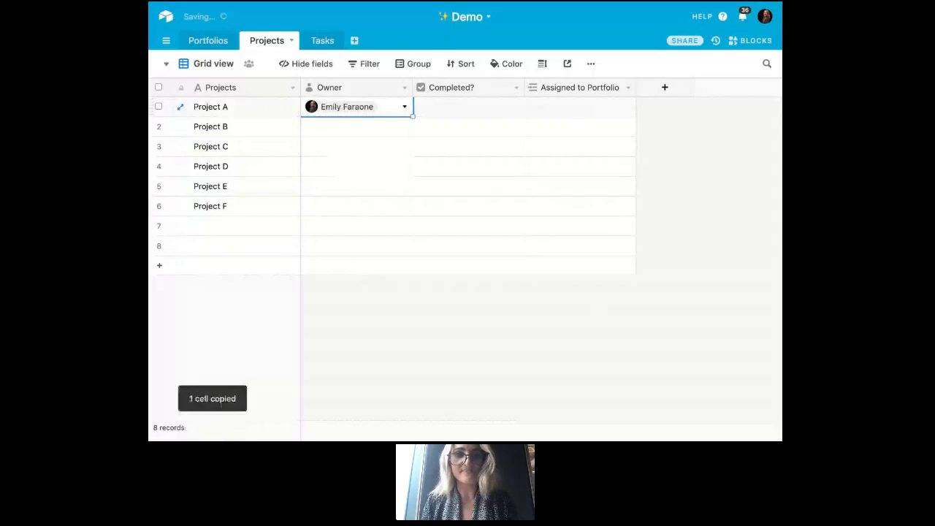
{"action": "key", "text": "Down"}
{"action": "left_click_drag", "start_coordinate": [413, 136], "coordinate": [412, 177]}
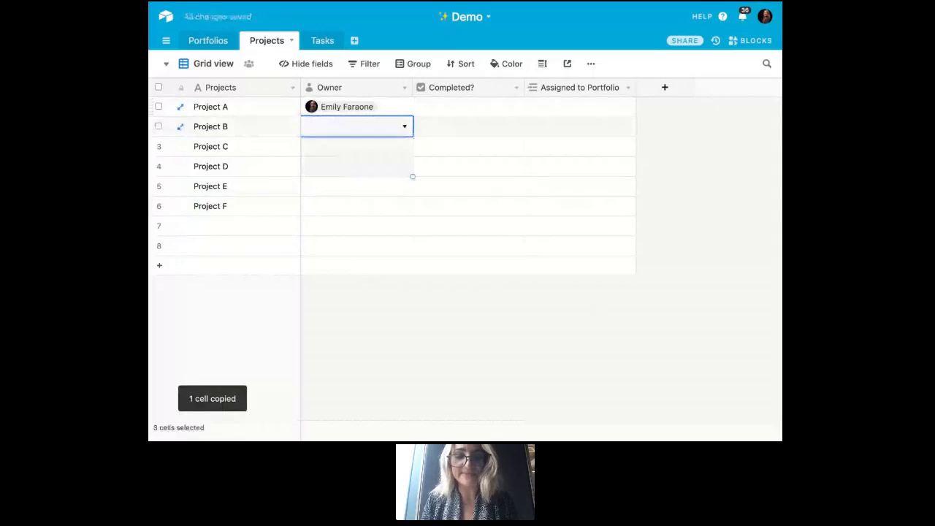
{"action": "key", "text": "ctrl+v"}
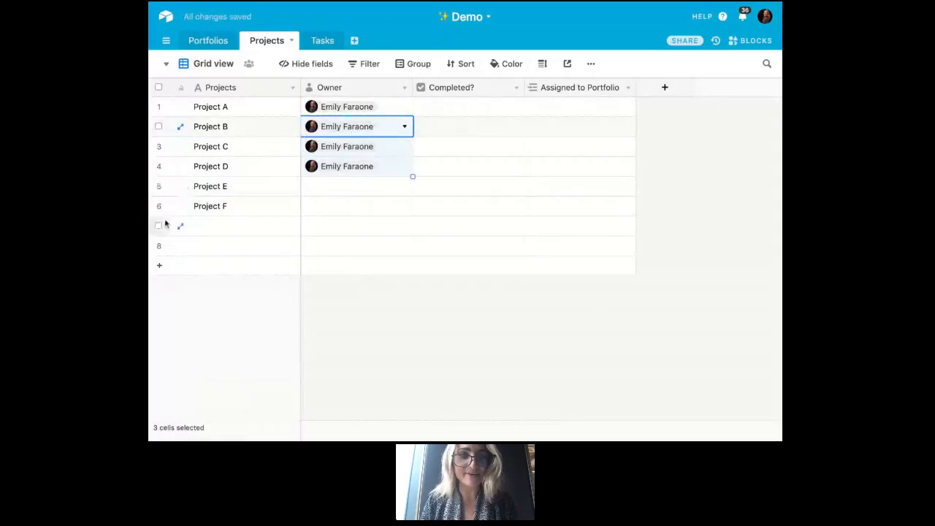
- Delete the two blank records below Project F
{"action": "left_click", "coordinate": [158, 225]}
{"action": "left_click", "coordinate": [159, 246]}
{"action": "right_click", "coordinate": [223, 231]}
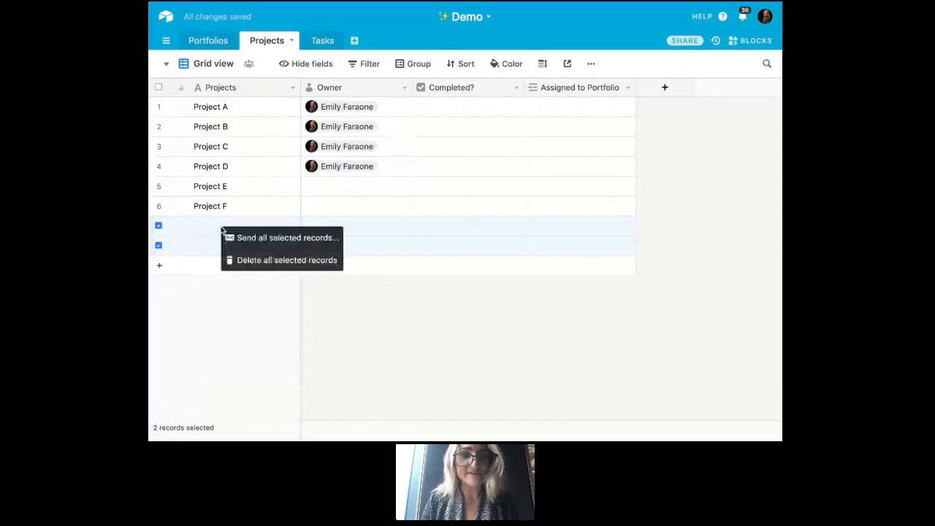
{"action": "left_click", "coordinate": [270, 264]}
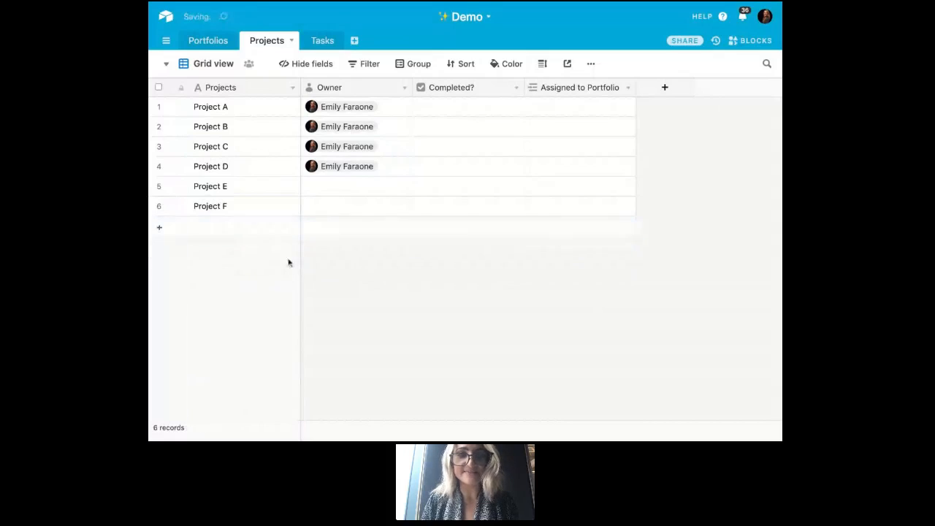
- Mark Project A, Project B and Project C as completed in the Completed? field
{"action": "left_click", "coordinate": [485, 125]}
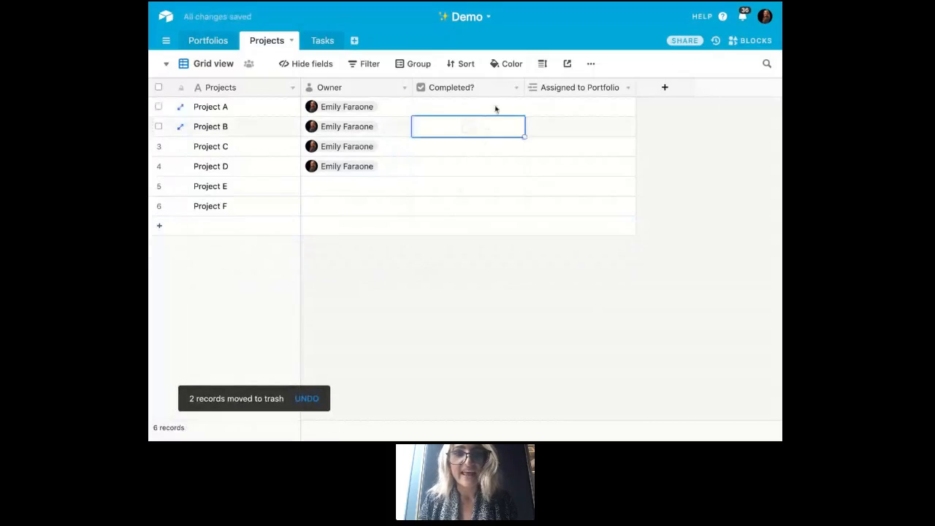
{"action": "left_click", "coordinate": [495, 108]}
{"action": "key", "text": "space"}
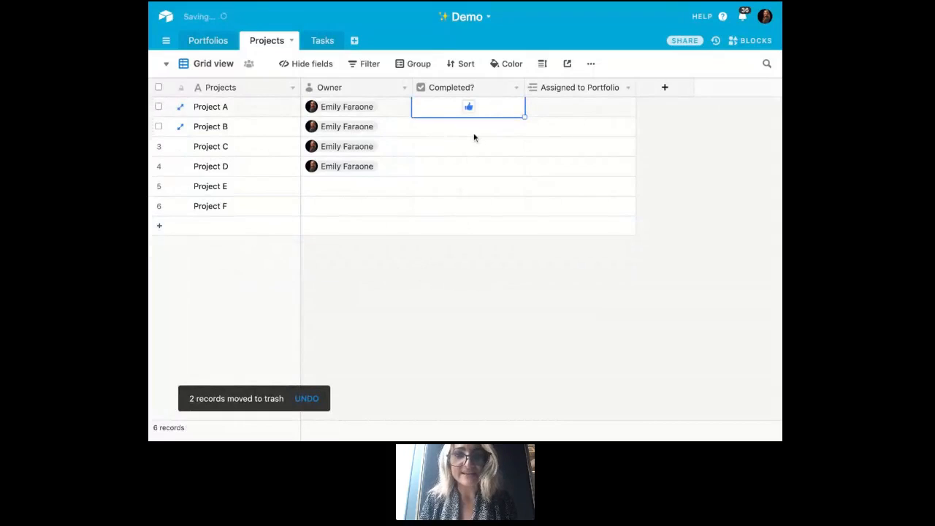
{"action": "left_click", "coordinate": [476, 133]}
{"action": "key", "text": "space"}
{"action": "left_click", "coordinate": [477, 149]}
{"action": "key", "text": "space"}
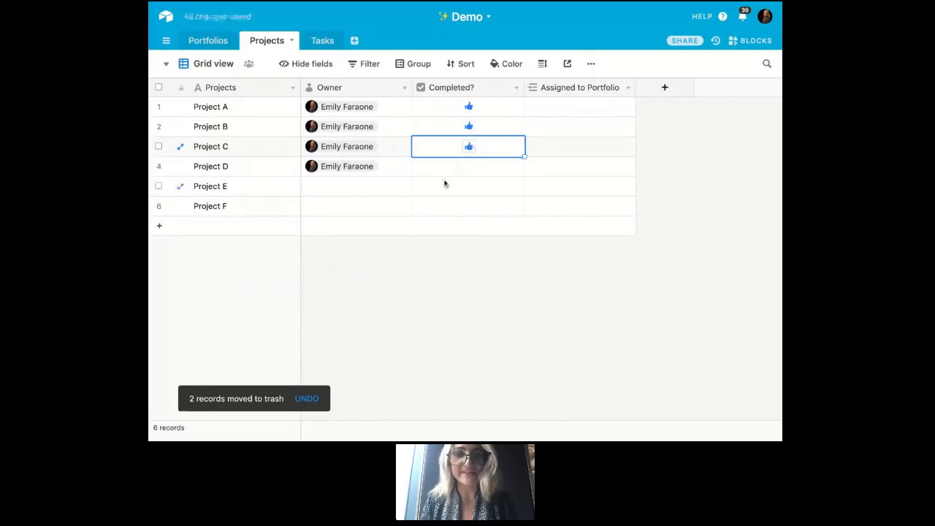
{"action": "left_click", "coordinate": [583, 353]}
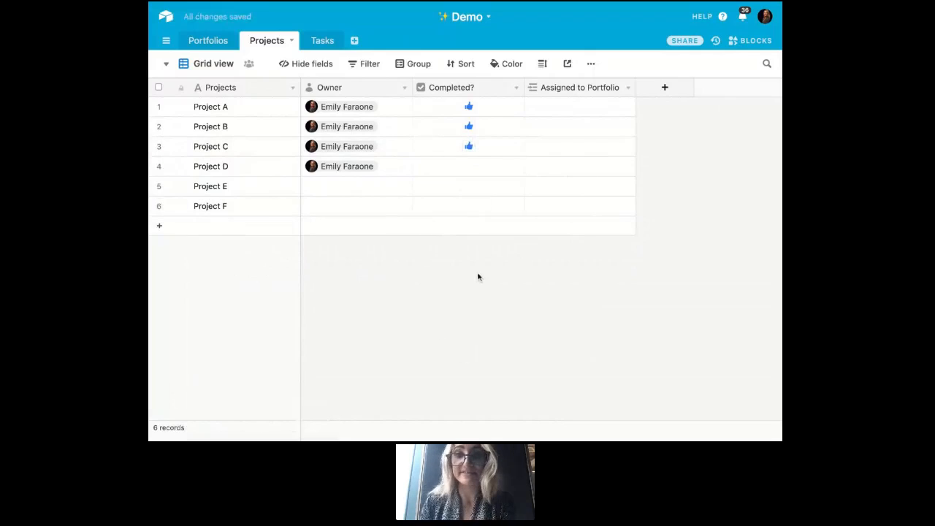
- Link Project A and Project B to Portfolio 1 in the Assigned to Portfolio field
{"action": "left_click", "coordinate": [553, 111]}
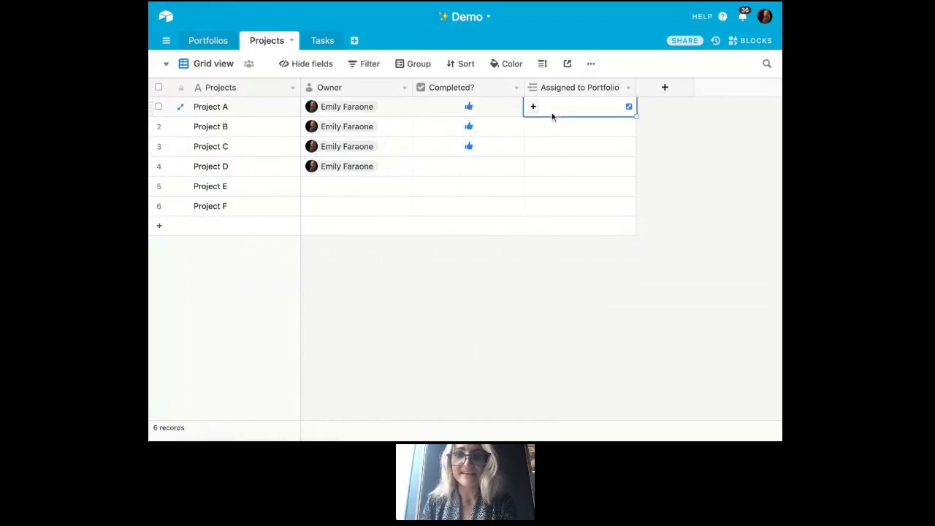
{"action": "left_click", "coordinate": [534, 107]}
{"action": "left_click", "coordinate": [537, 87]}
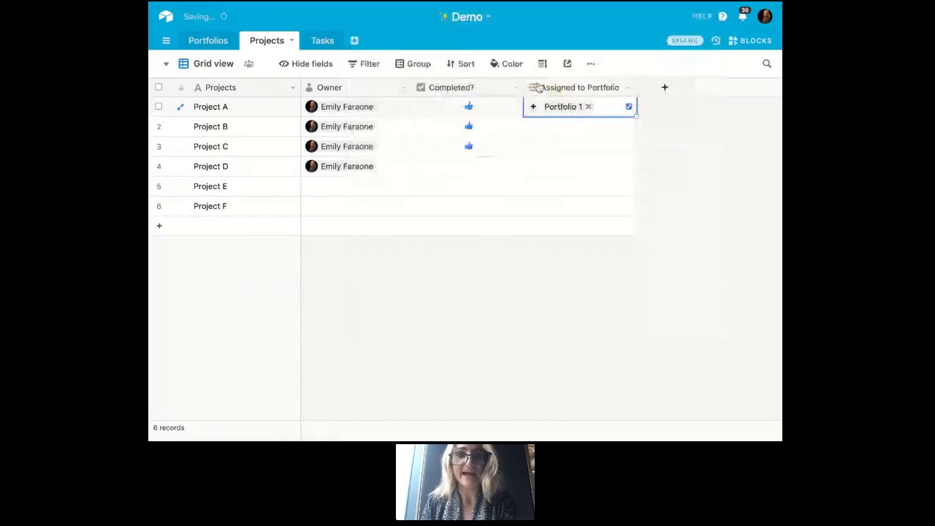
{"action": "left_click", "coordinate": [575, 129]}
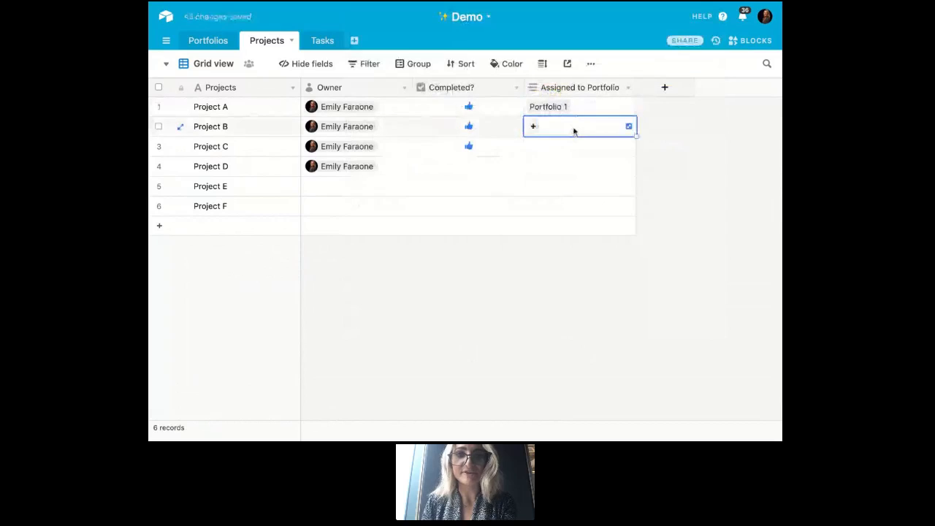
{"action": "left_click", "coordinate": [532, 128]}
{"action": "left_click", "coordinate": [526, 75]}
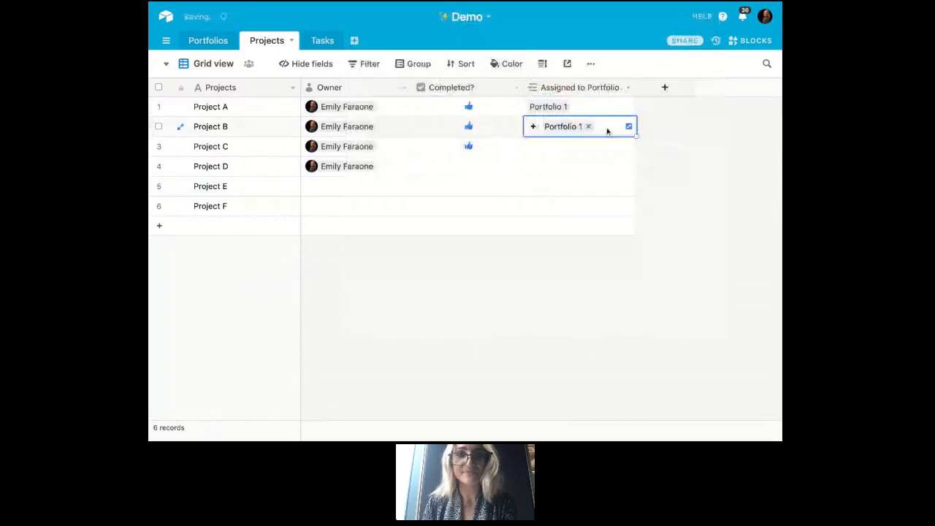
- Link Project C to Portfolio 2 and copy that link to Project D
{"action": "left_click", "coordinate": [589, 148]}
{"action": "left_click", "coordinate": [532, 147]}
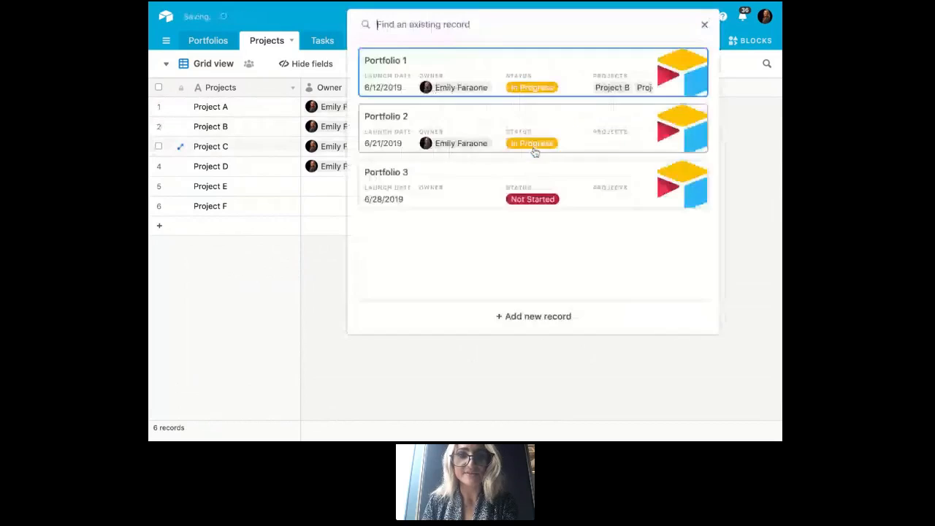
{"action": "left_click", "coordinate": [534, 149]}
{"action": "key", "text": "ctrl+c"}
{"action": "key", "text": "Down"}
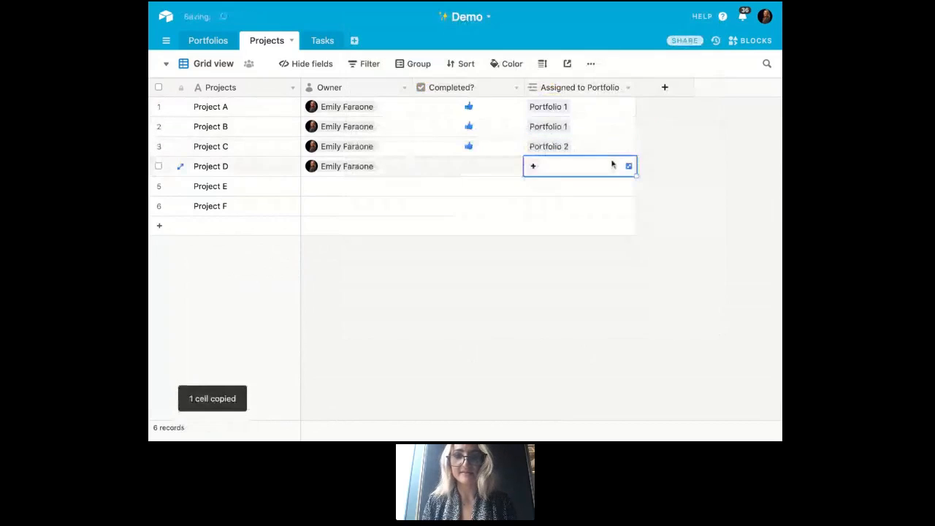
{"action": "key", "text": "ctrl+v"}
- Link Project E to Portfolio 3 and copy that link to Project F
{"action": "key", "text": "Down"}
{"action": "type", "text": "Port"}
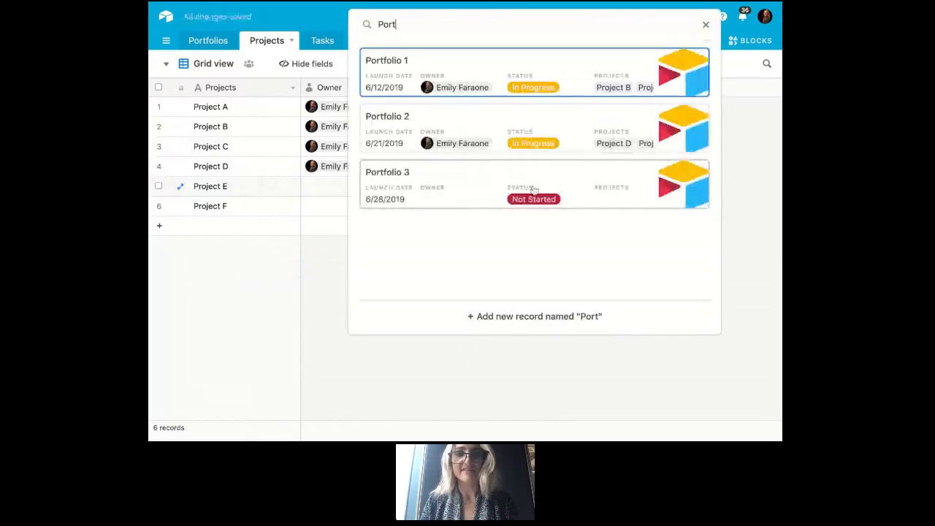
{"action": "left_click", "coordinate": [535, 192]}
{"action": "key", "text": "ctrl+c"}
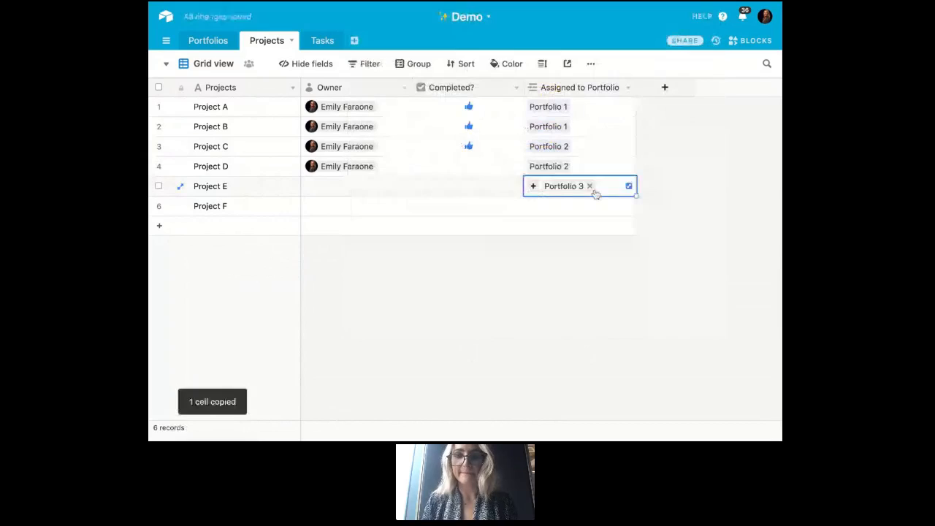
{"action": "key", "text": "Down"}
{"action": "key", "text": "ctrl+v"}
{"action": "left_click", "coordinate": [673, 175]}
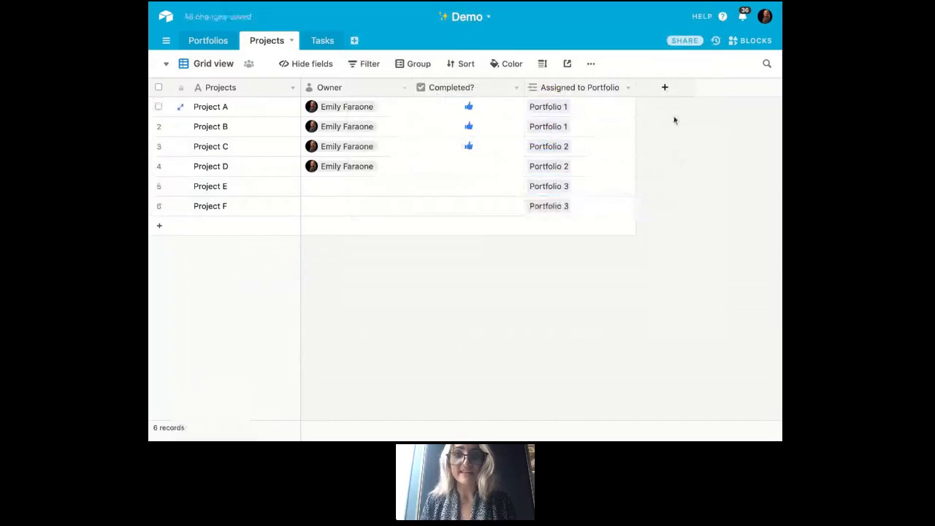
- Group the Projects grid view by the Assigned to Portfolio field
{"action": "left_click", "coordinate": [421, 67]}
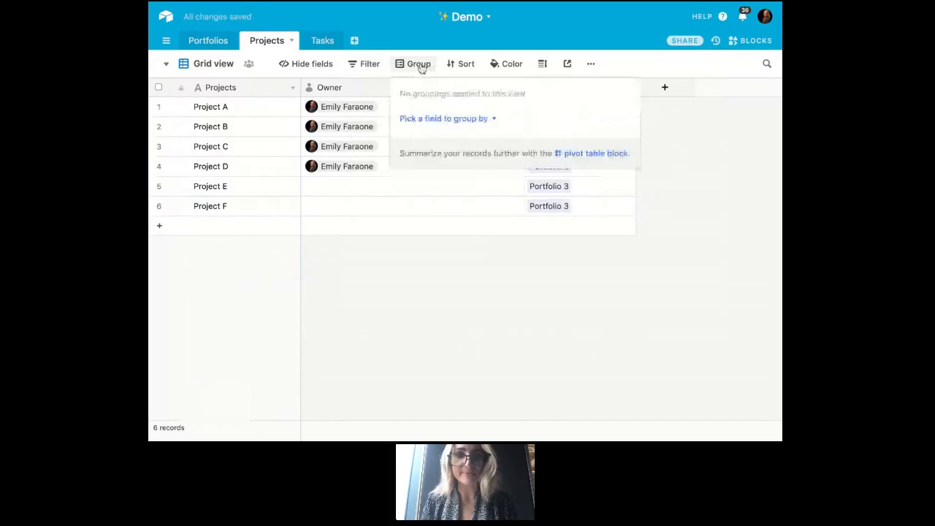
{"action": "left_click", "coordinate": [459, 121]}
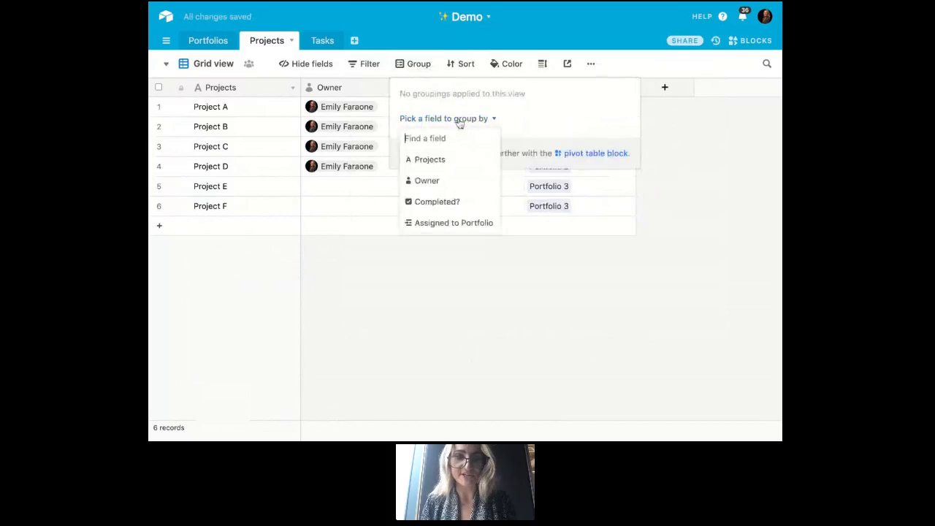
{"action": "left_click", "coordinate": [461, 223]}
{"action": "left_click", "coordinate": [698, 207]}
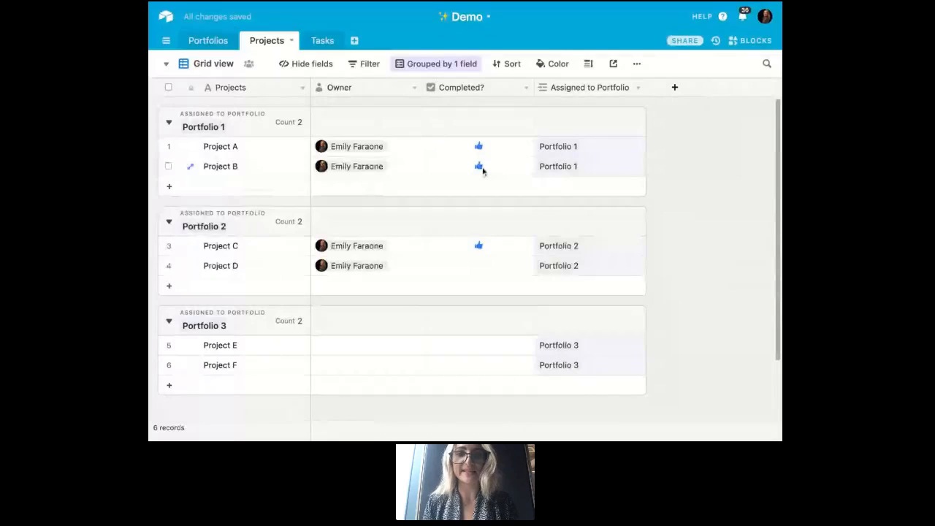
- Check the linked Projects field in the Portfolios table and expand the Project A record linked to Portfolio 1
{"action": "left_click", "coordinate": [210, 41]}
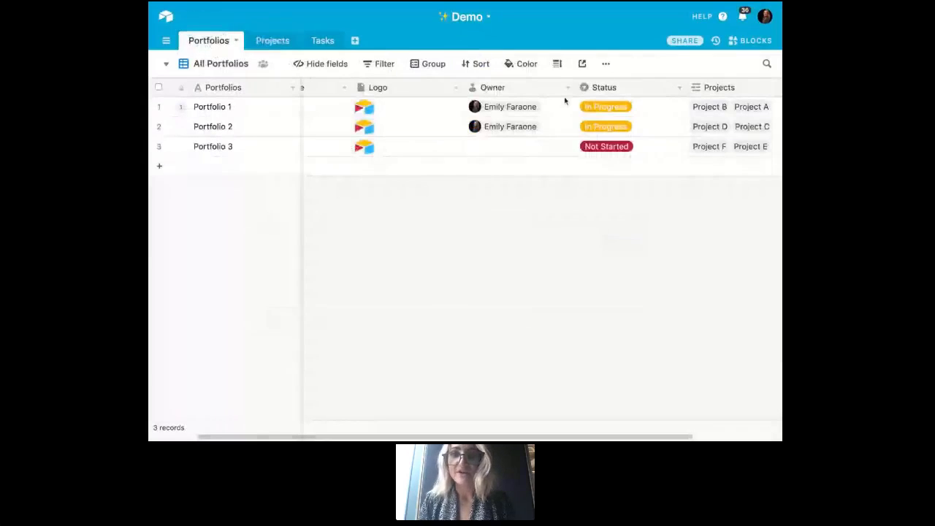
{"action": "scroll", "coordinate": [699, 171], "scroll_direction": "right", "scroll_amount": 3}
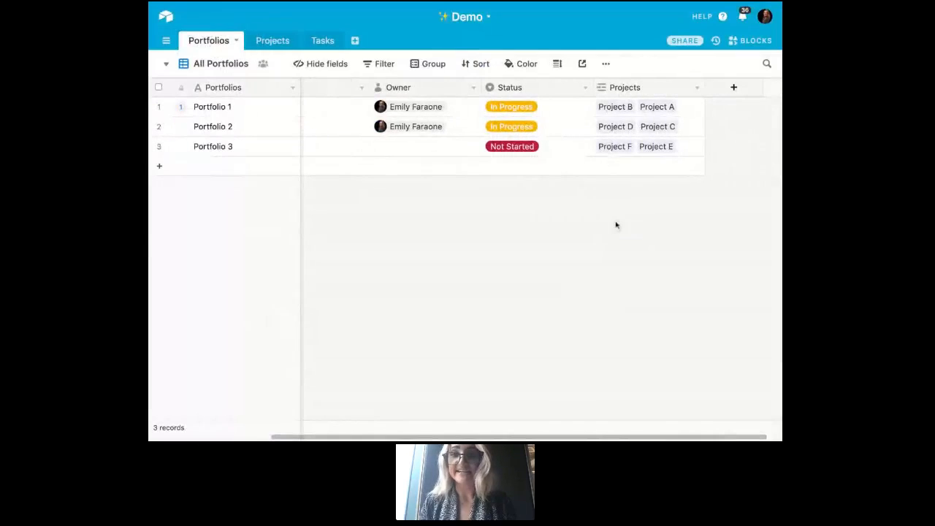
{"action": "left_click", "coordinate": [658, 108]}
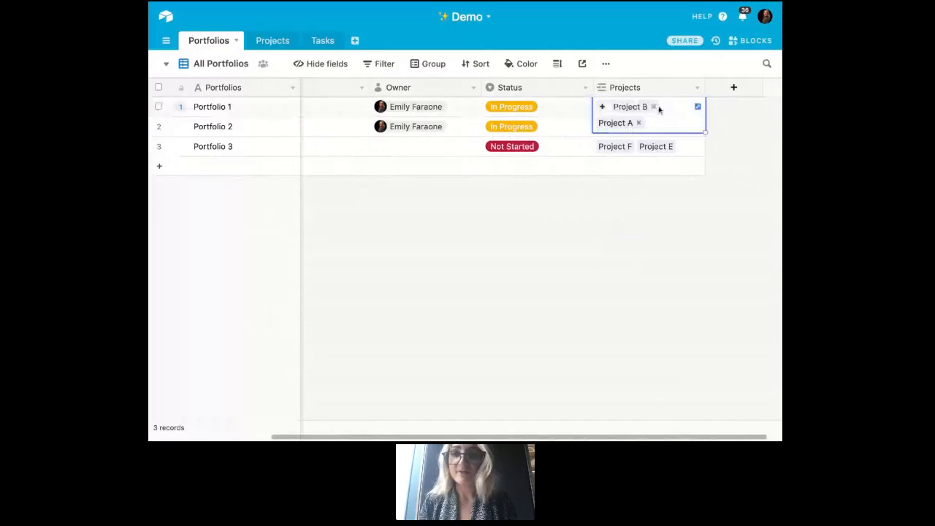
{"action": "left_click", "coordinate": [619, 123]}
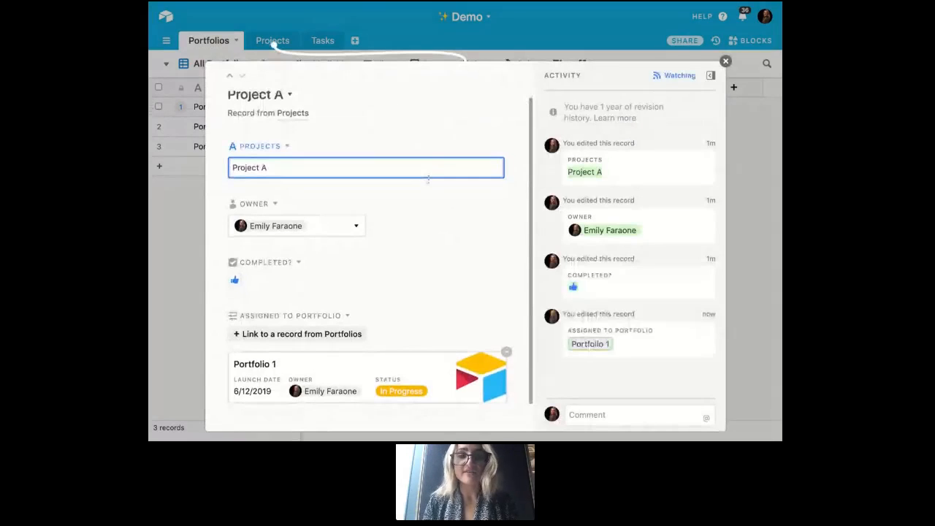
- Clear the Completed? checkbox in the expanded Project A record and check the change in the Projects table
{"action": "scroll", "coordinate": [428, 177], "scroll_direction": "down", "scroll_amount": 1}
{"action": "scroll", "coordinate": [428, 177], "scroll_direction": "up", "scroll_amount": 1}
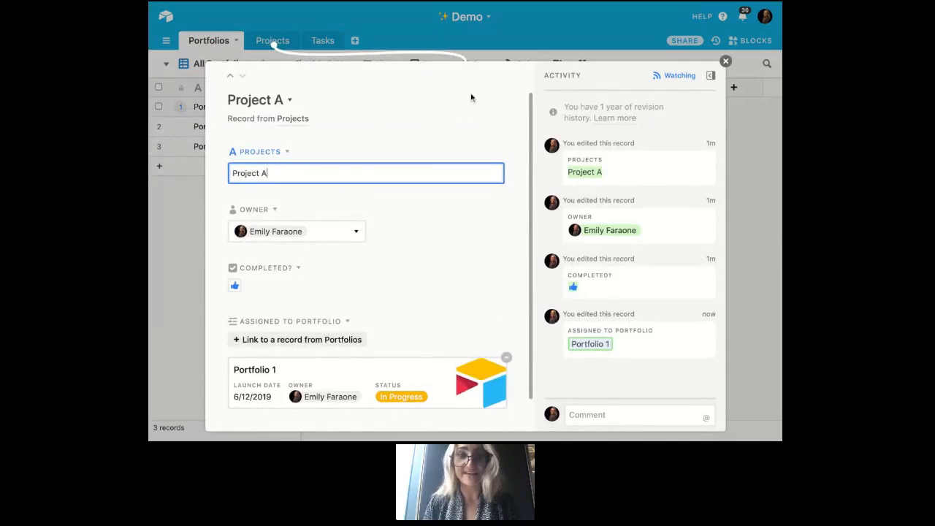
{"action": "scroll", "coordinate": [471, 103], "scroll_direction": "down", "scroll_amount": 1}
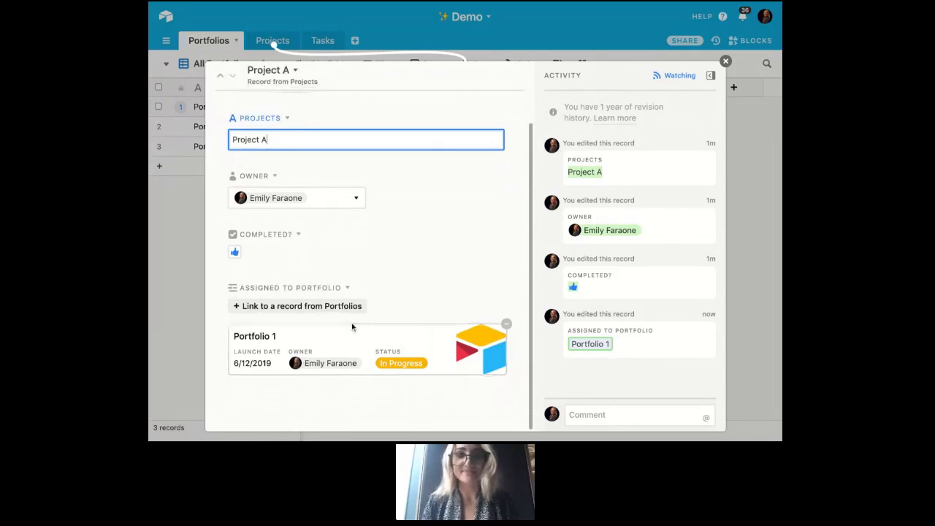
{"action": "left_click", "coordinate": [234, 251]}
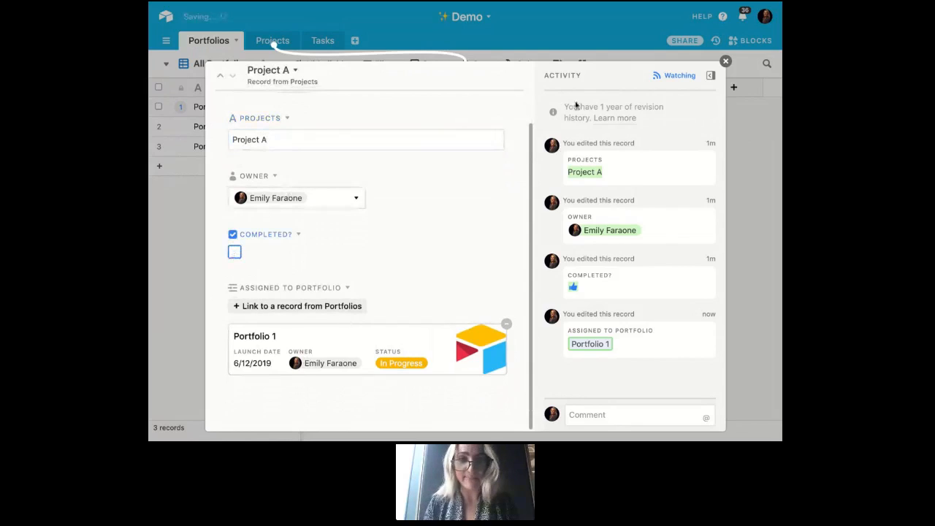
{"action": "left_click", "coordinate": [725, 61]}
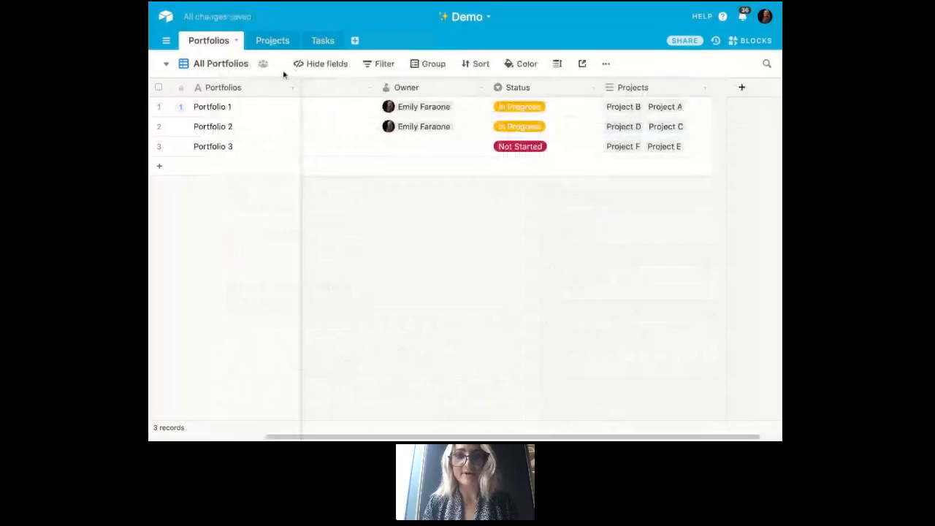
{"action": "left_click", "coordinate": [273, 40]}
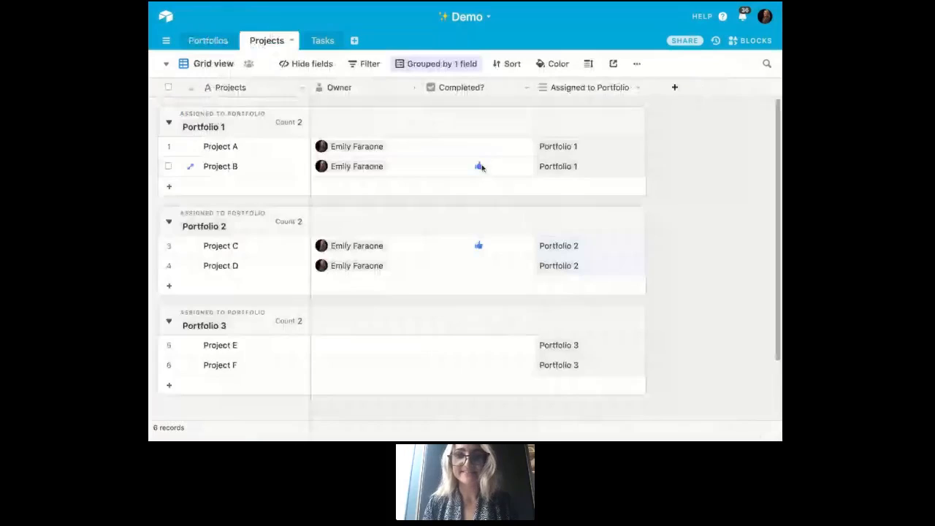
- From Portfolio 3's linked Projects field in the Portfolios table, create a new linked project record named Project G
{"action": "left_click", "coordinate": [212, 40]}
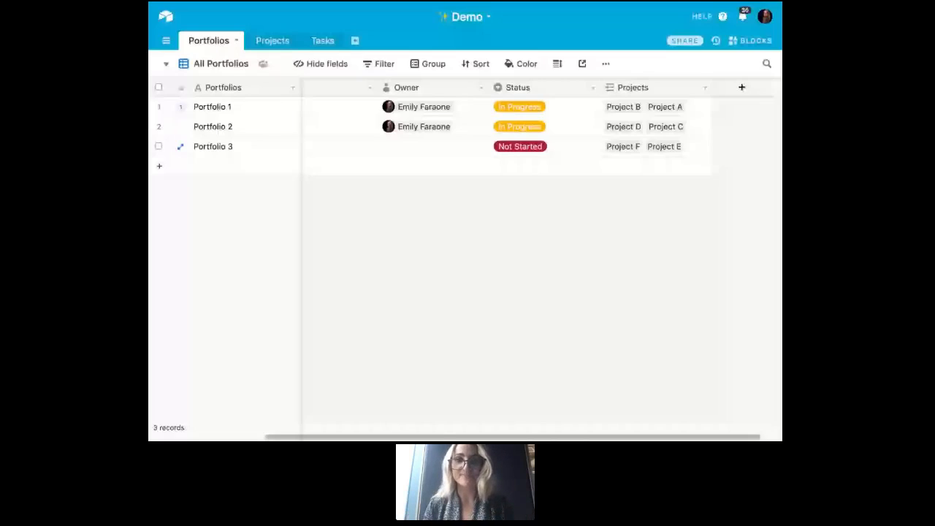
{"action": "left_click", "coordinate": [701, 146]}
{"action": "left_click", "coordinate": [610, 139]}
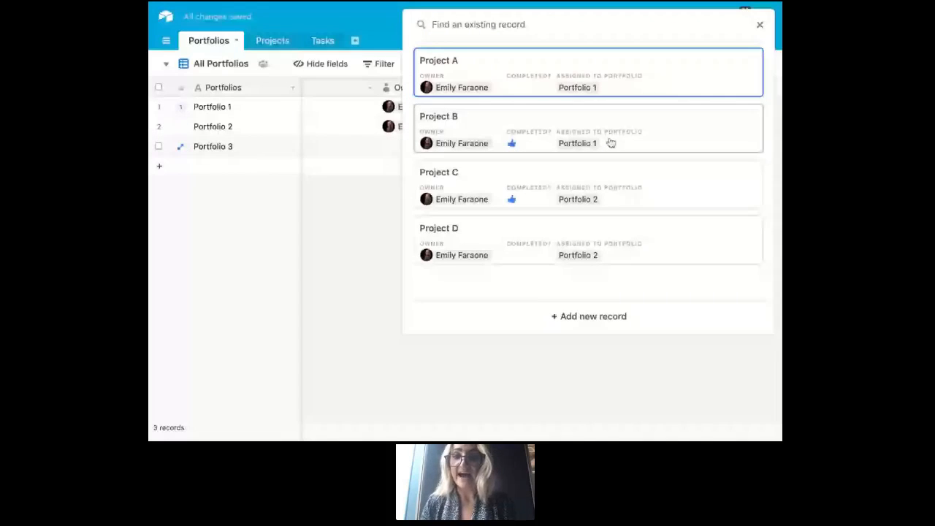
{"action": "left_click", "coordinate": [589, 316]}
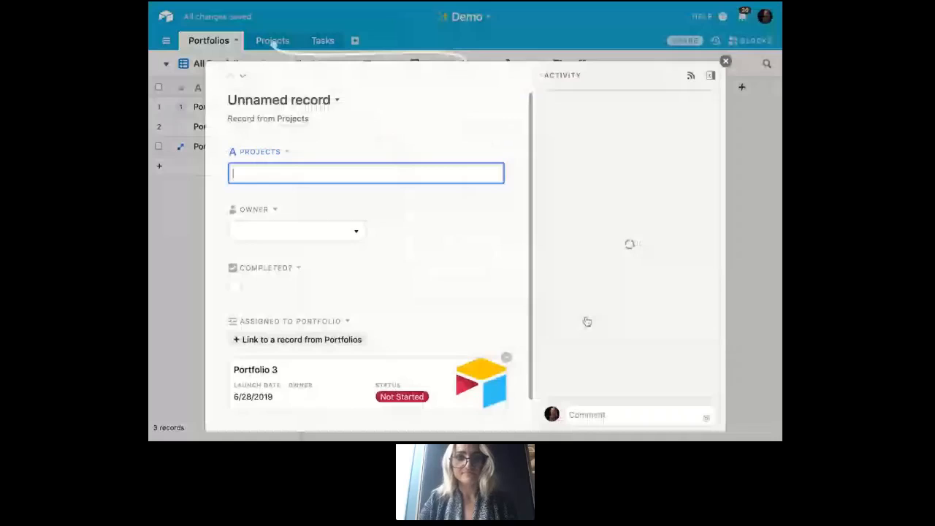
{"action": "type", "text": "Project G"}
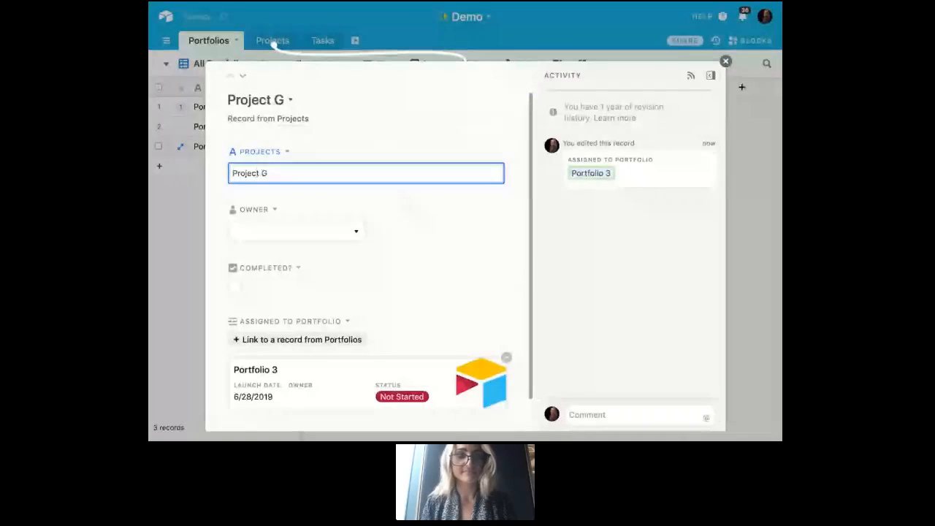
- Assign the collaborator as Owner of Project G and close the expanded record
{"action": "left_click", "coordinate": [356, 232]}
{"action": "left_click", "coordinate": [369, 271]}
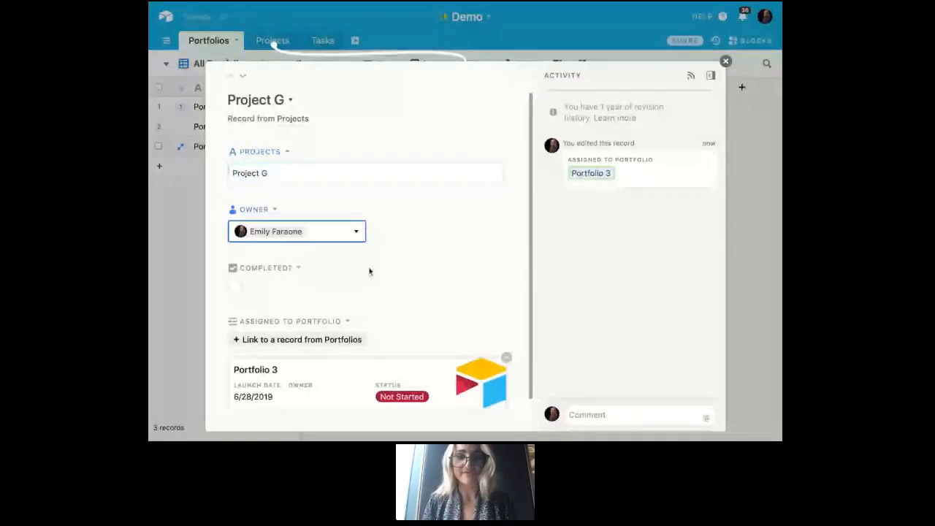
{"action": "scroll", "coordinate": [369, 271], "scroll_direction": "down", "scroll_amount": 1}
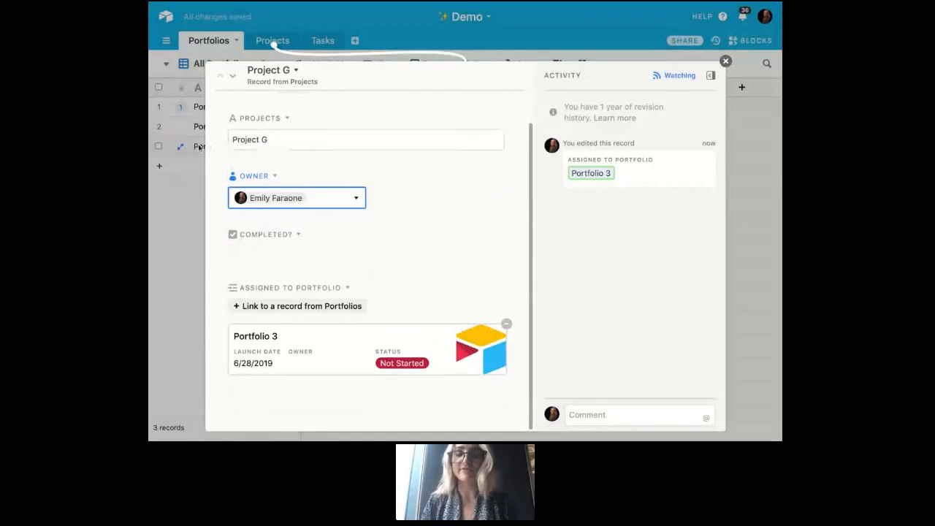
{"action": "left_click", "coordinate": [726, 62]}
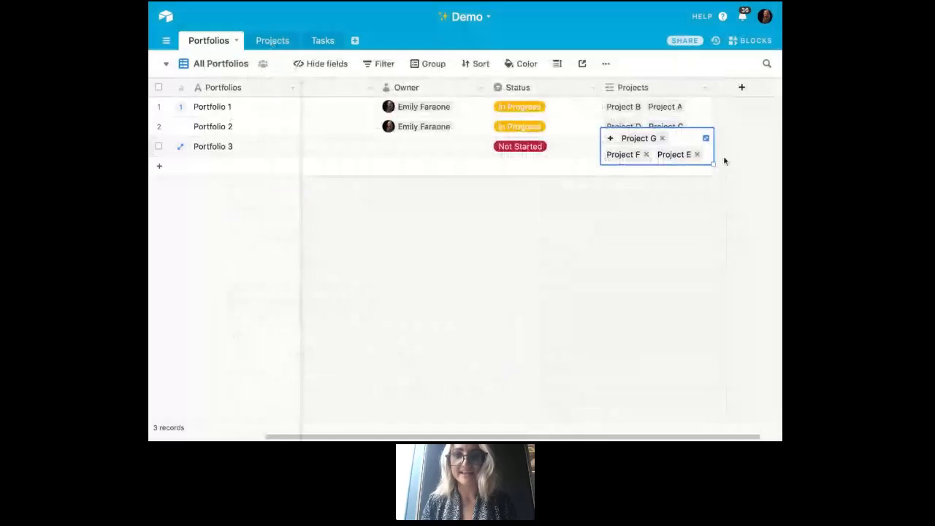
{"action": "left_click", "coordinate": [624, 230]}
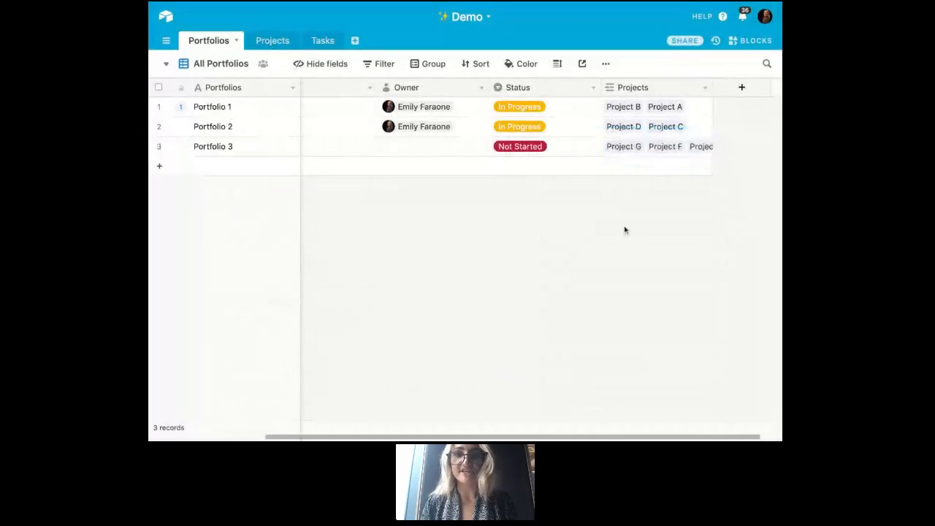
- Check Project G in the grouped Projects table, and return to the first fields of the Portfolios table
{"action": "left_click", "coordinate": [277, 43]}
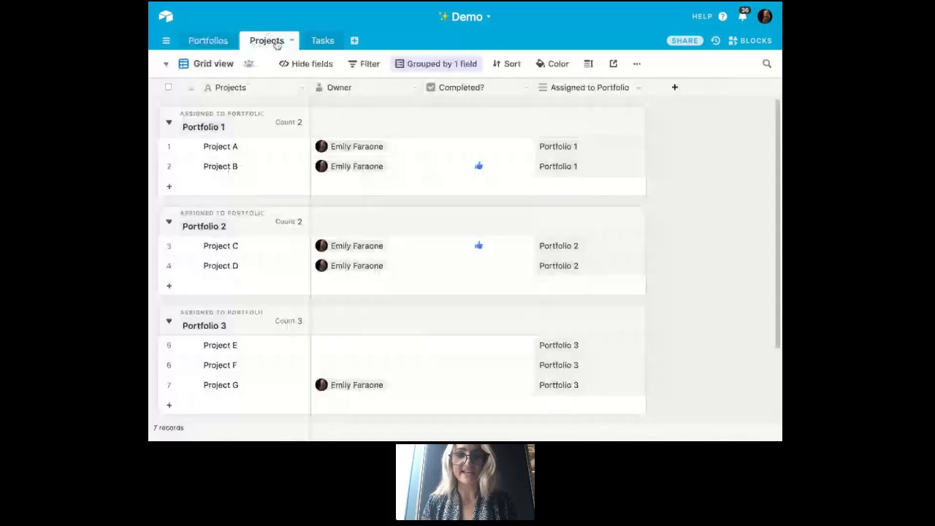
{"action": "scroll", "coordinate": [460, 158], "scroll_direction": "down", "scroll_amount": 3}
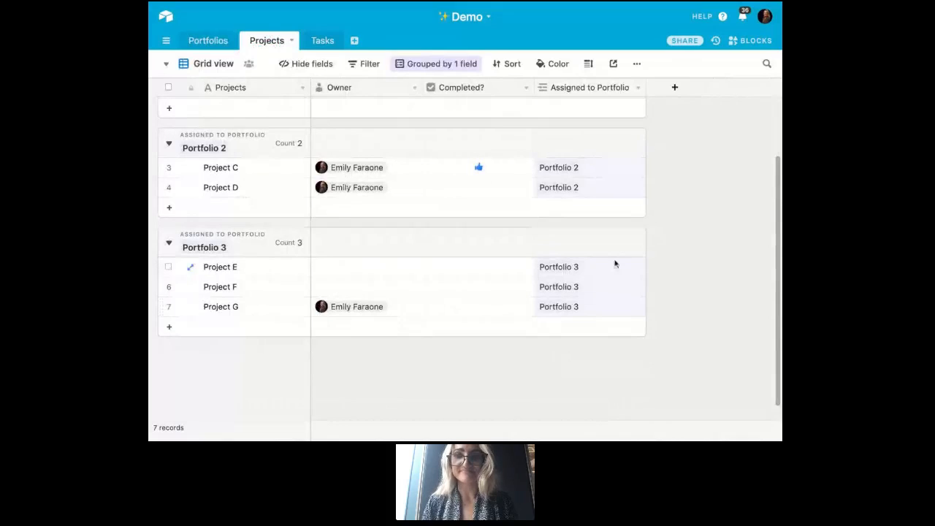
{"action": "scroll", "coordinate": [682, 259], "scroll_direction": "up", "scroll_amount": 1}
{"action": "scroll", "coordinate": [682, 258], "scroll_direction": "up", "scroll_amount": 3}
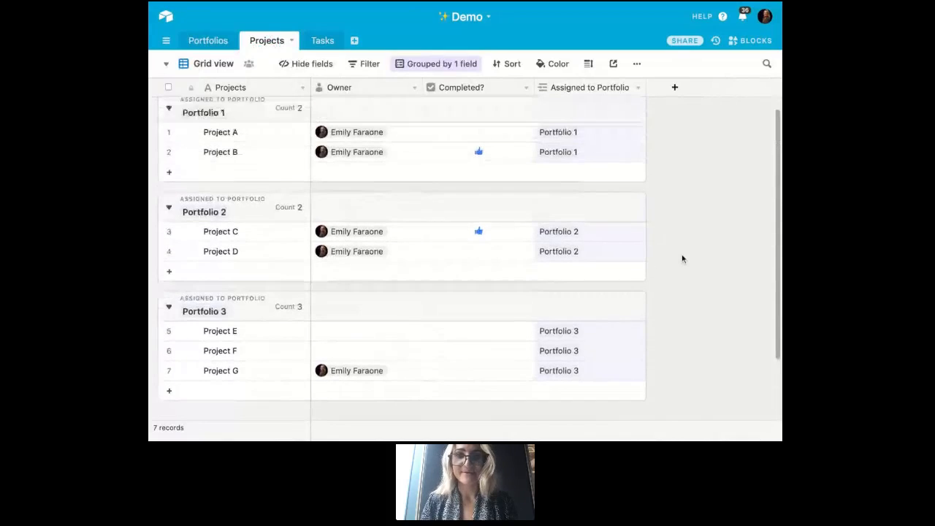
{"action": "left_click", "coordinate": [212, 42]}
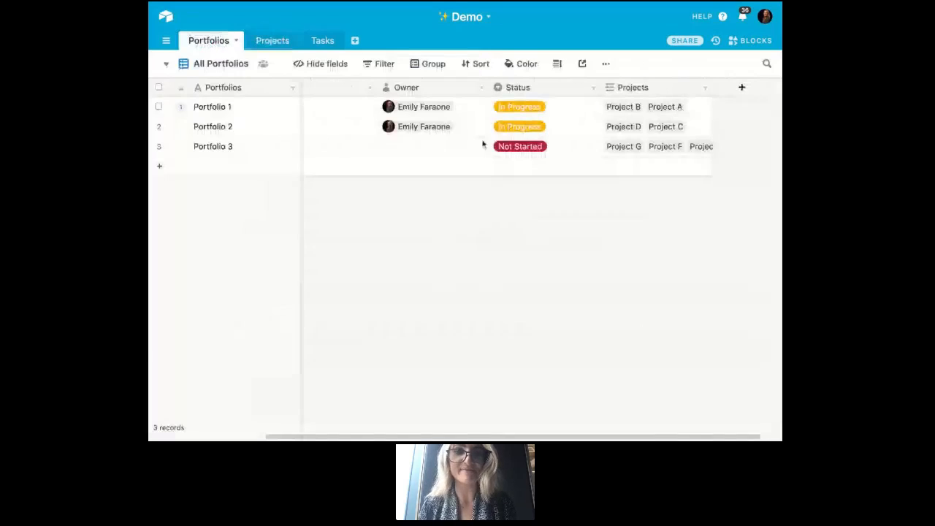
{"action": "scroll", "coordinate": [539, 230], "scroll_direction": "left", "scroll_amount": 5}
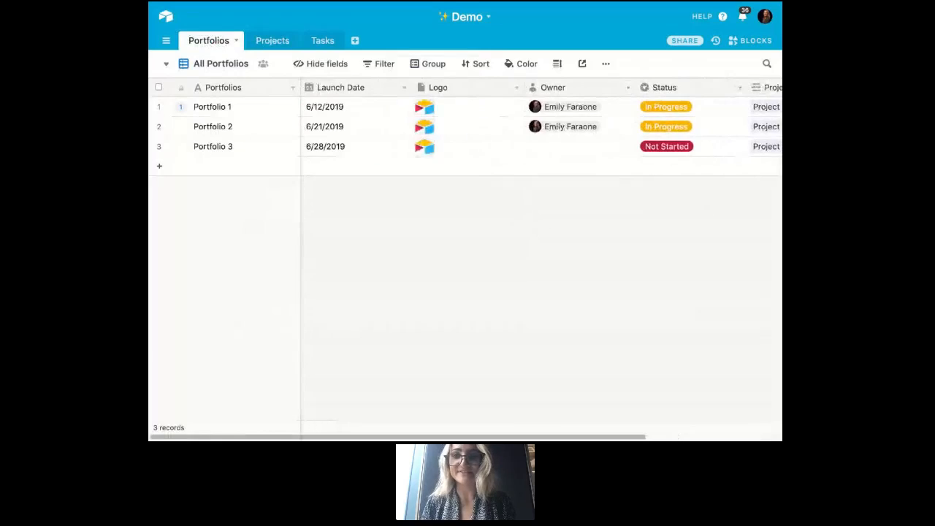
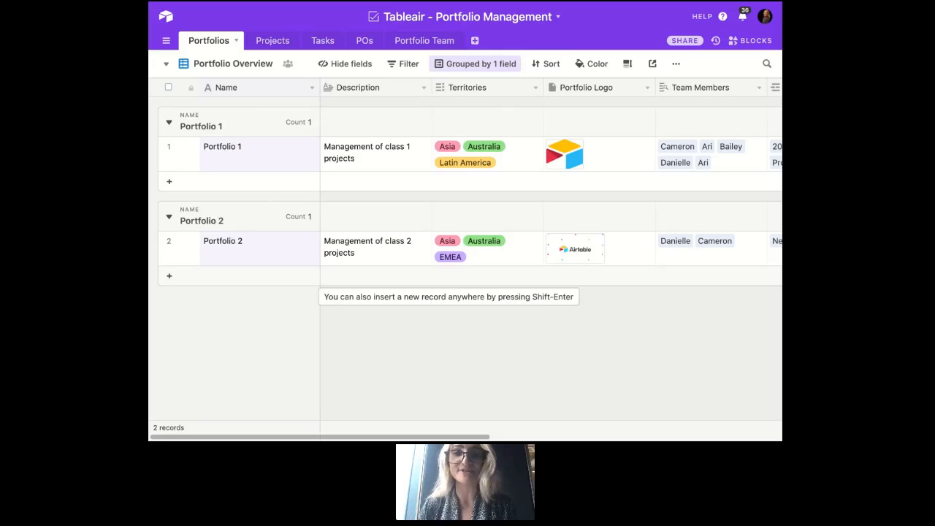
- Examine the Portfolio Overview fields in the Portfolios table, from Description through Portfolio Budget Remaining
{"action": "scroll", "coordinate": [632, 267], "scroll_direction": "right", "scroll_amount": 3}
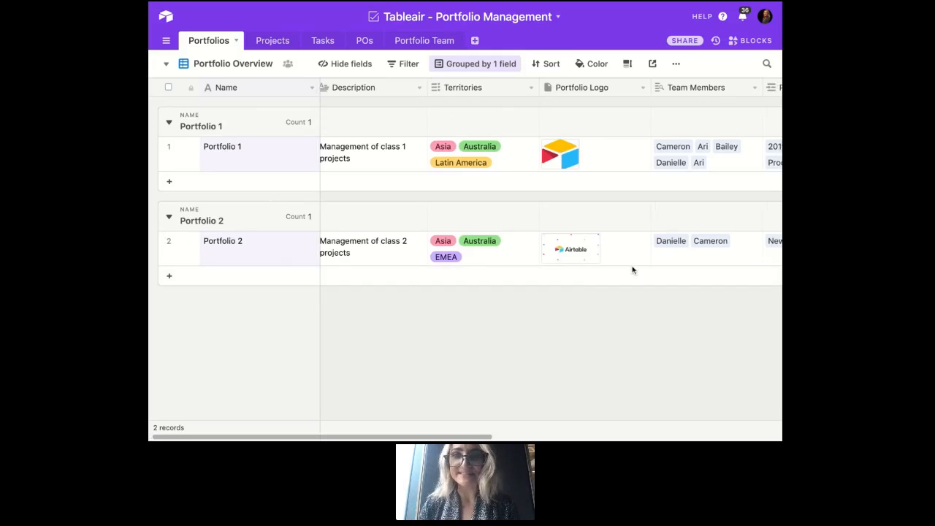
{"action": "scroll", "coordinate": [633, 271], "scroll_direction": "right", "scroll_amount": 5}
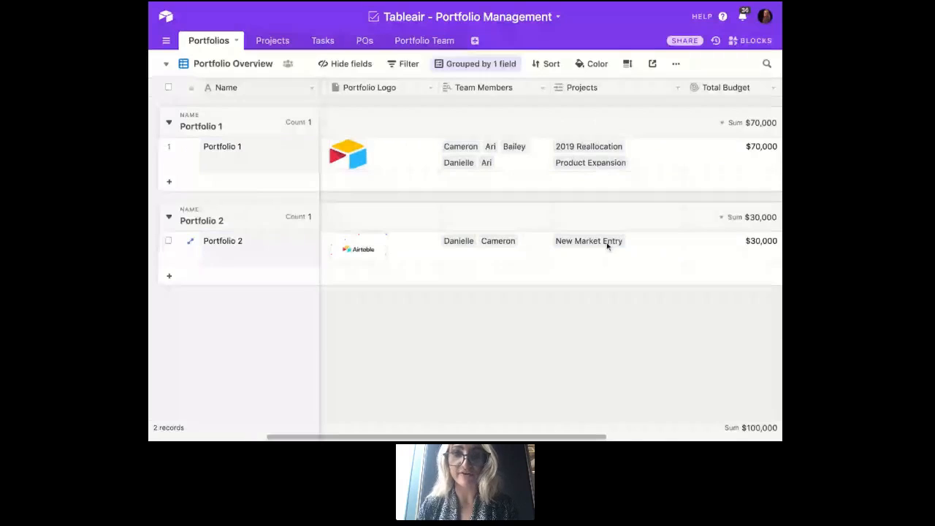
{"action": "scroll", "coordinate": [606, 246], "scroll_direction": "right", "scroll_amount": 3}
{"action": "scroll", "coordinate": [551, 256], "scroll_direction": "right", "scroll_amount": 4}
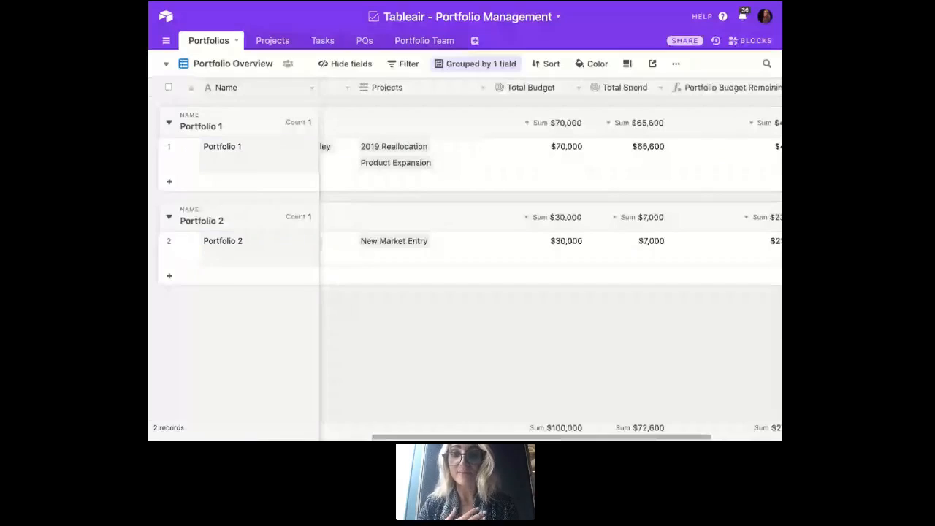
{"action": "scroll", "coordinate": [511, 248], "scroll_direction": "right", "scroll_amount": 2}
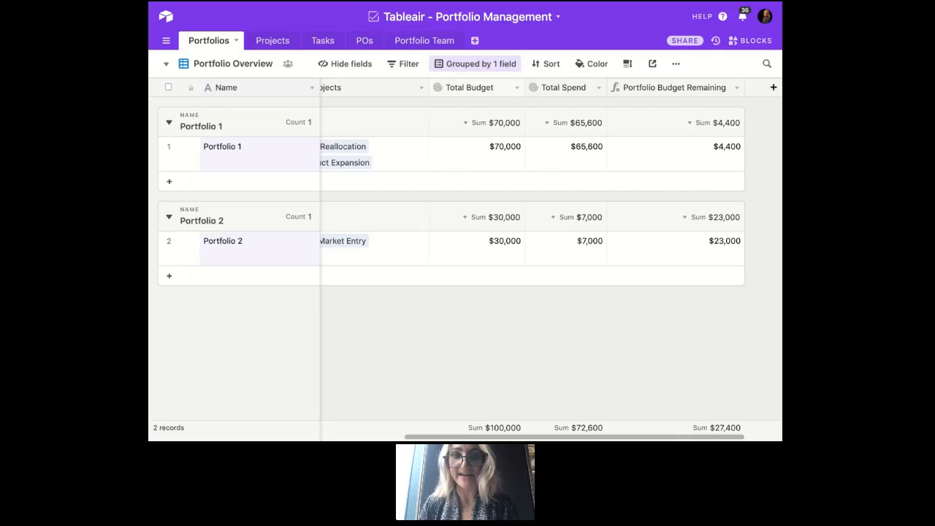
- Review the Total Budget field's rollup configuration, including its linked Projects field and aggregation function, and close the settings
{"action": "left_click", "coordinate": [517, 87]}
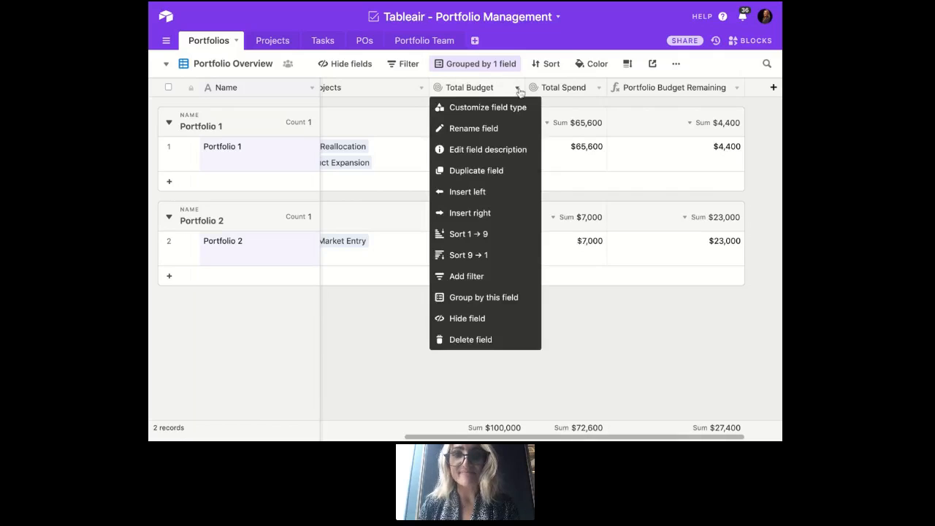
{"action": "left_click", "coordinate": [510, 108]}
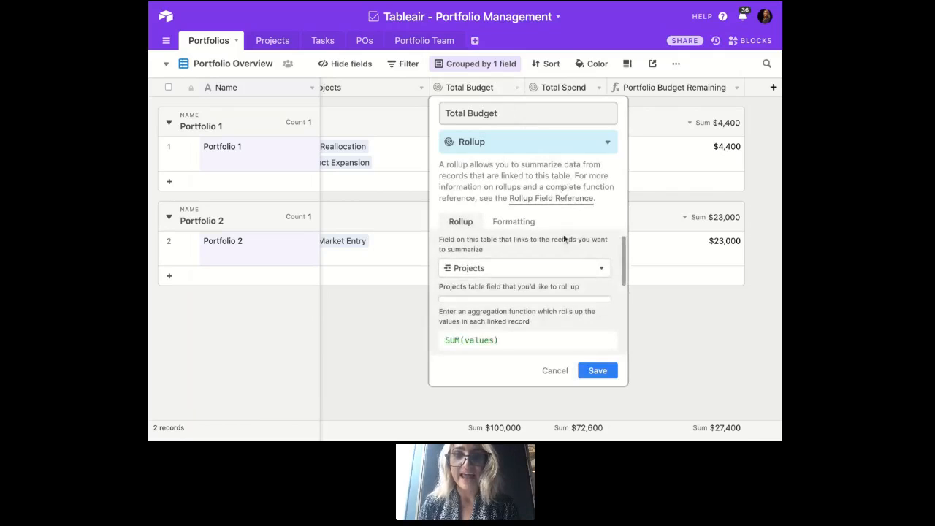
{"action": "scroll", "coordinate": [563, 239], "scroll_direction": "down", "scroll_amount": 1}
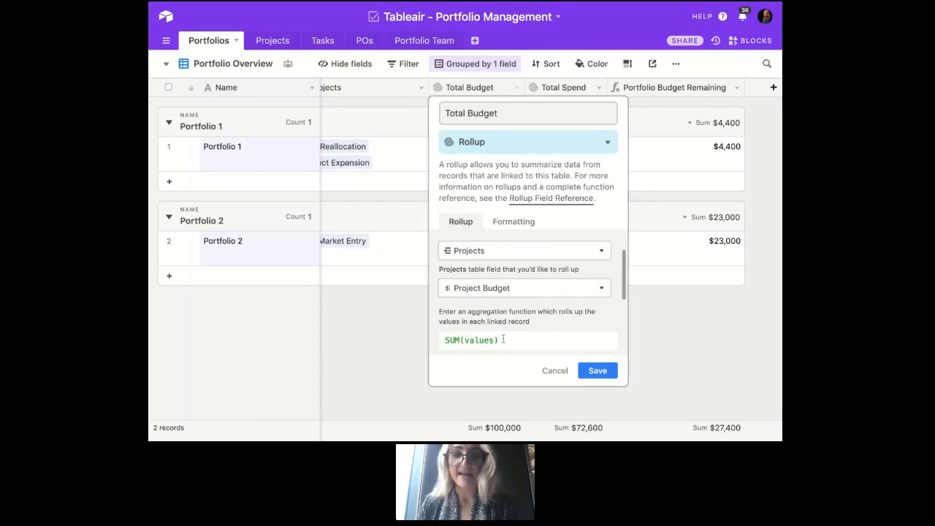
{"action": "left_click", "coordinate": [597, 370]}
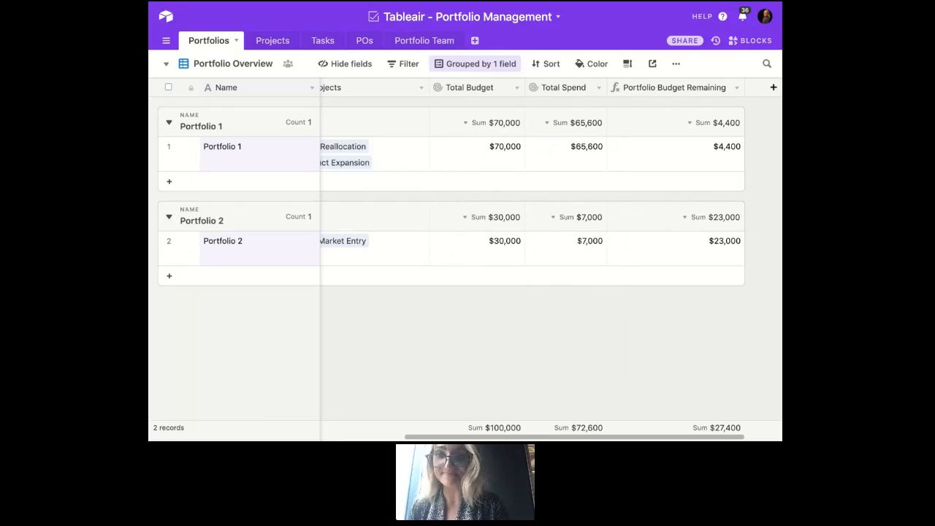
{"action": "scroll", "coordinate": [548, 256], "scroll_direction": "left", "scroll_amount": 3}
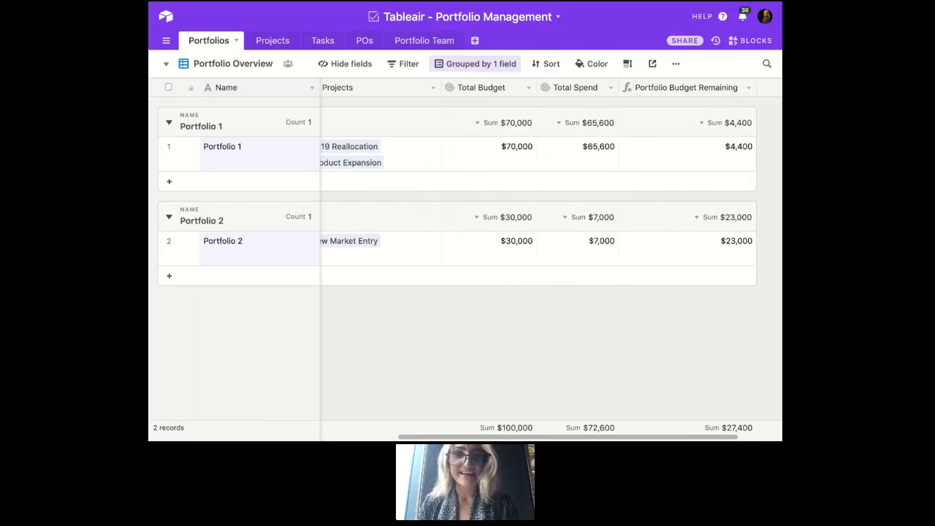
{"action": "scroll", "coordinate": [548, 190], "scroll_direction": "left", "scroll_amount": 5}
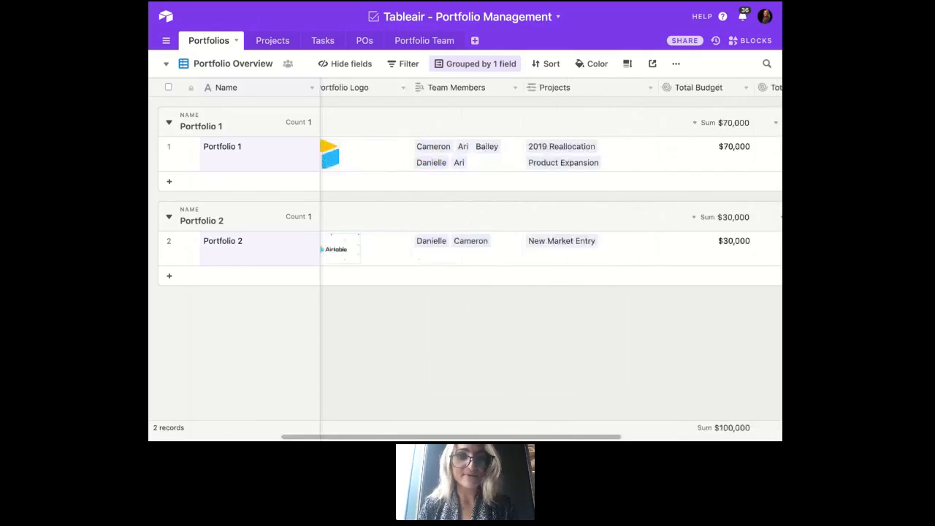
- In the Projects table, examine the Project Overview fields from Portfolio and Priority through Status, Project Team, Project Budget and POs
{"action": "left_click", "coordinate": [267, 42]}
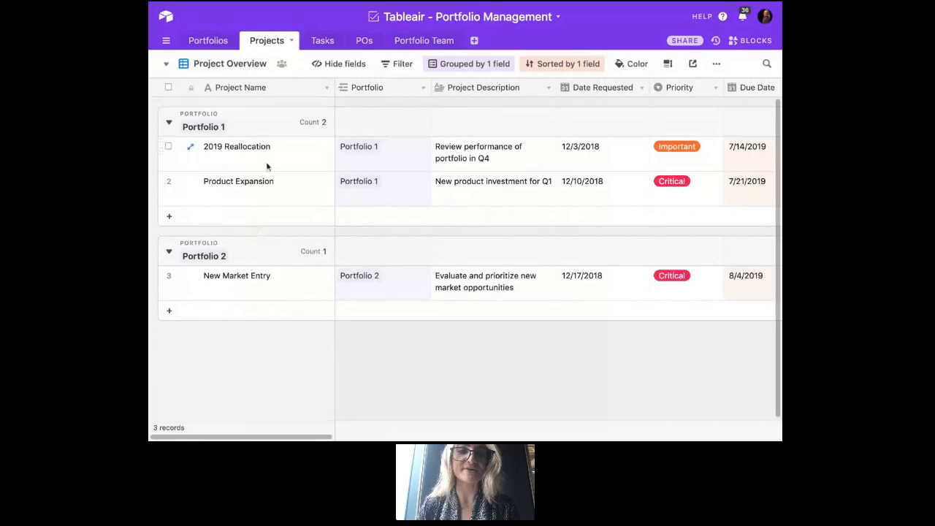
{"action": "scroll", "coordinate": [368, 331], "scroll_direction": "right", "scroll_amount": 5}
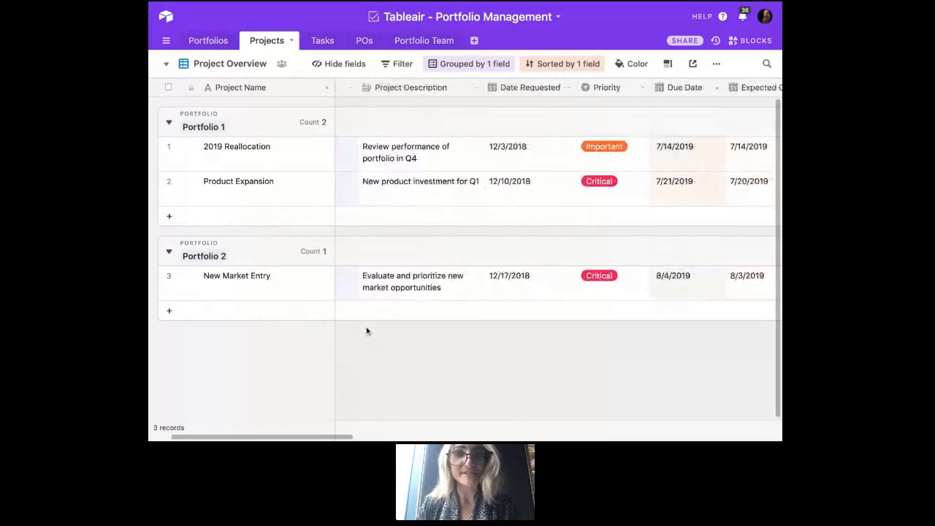
{"action": "scroll", "coordinate": [473, 228], "scroll_direction": "right", "scroll_amount": 2}
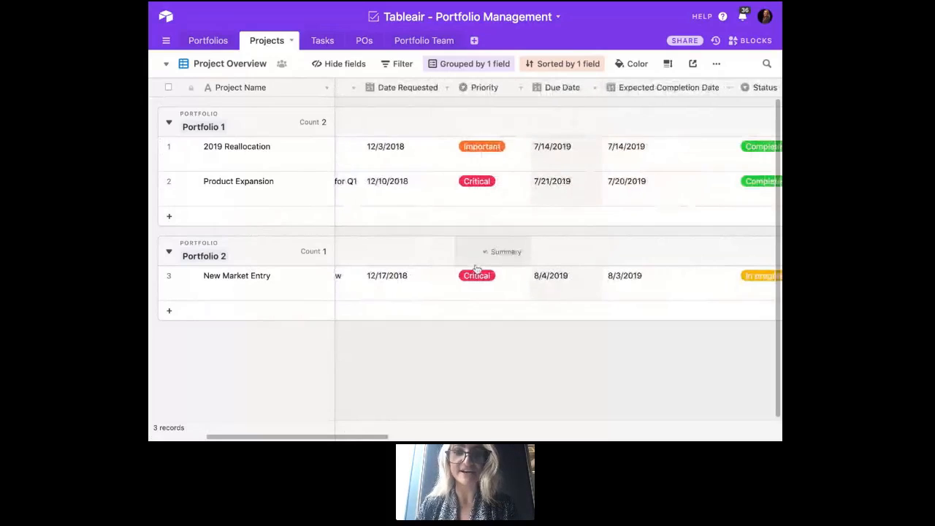
{"action": "scroll", "coordinate": [476, 268], "scroll_direction": "right", "scroll_amount": 3}
{"action": "scroll", "coordinate": [528, 277], "scroll_direction": "right", "scroll_amount": 4}
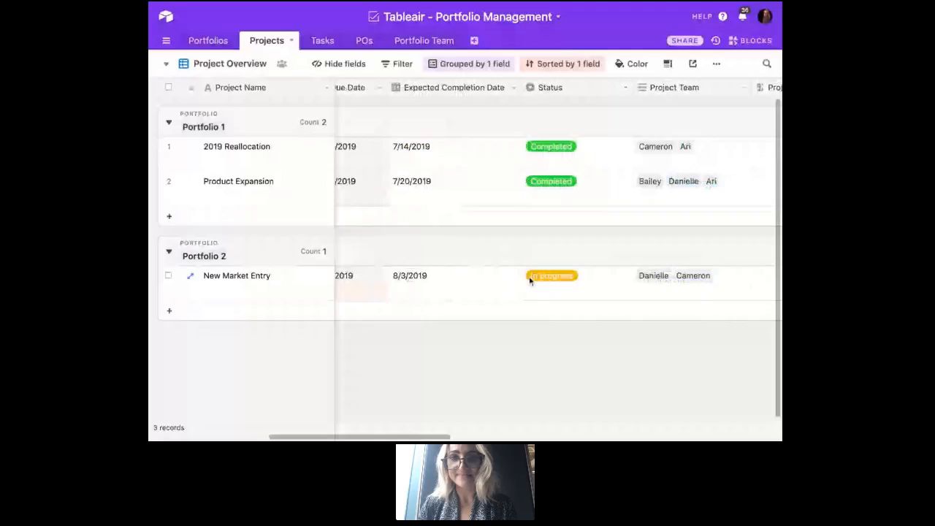
{"action": "scroll", "coordinate": [537, 286], "scroll_direction": "right", "scroll_amount": 5}
{"action": "scroll", "coordinate": [536, 287], "scroll_direction": "right", "scroll_amount": 5}
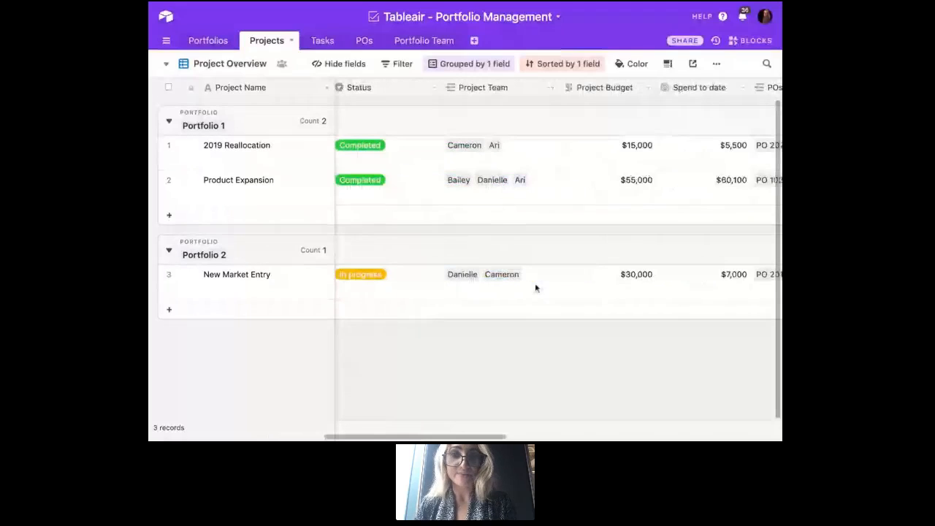
{"action": "scroll", "coordinate": [558, 256], "scroll_direction": "right", "scroll_amount": 4}
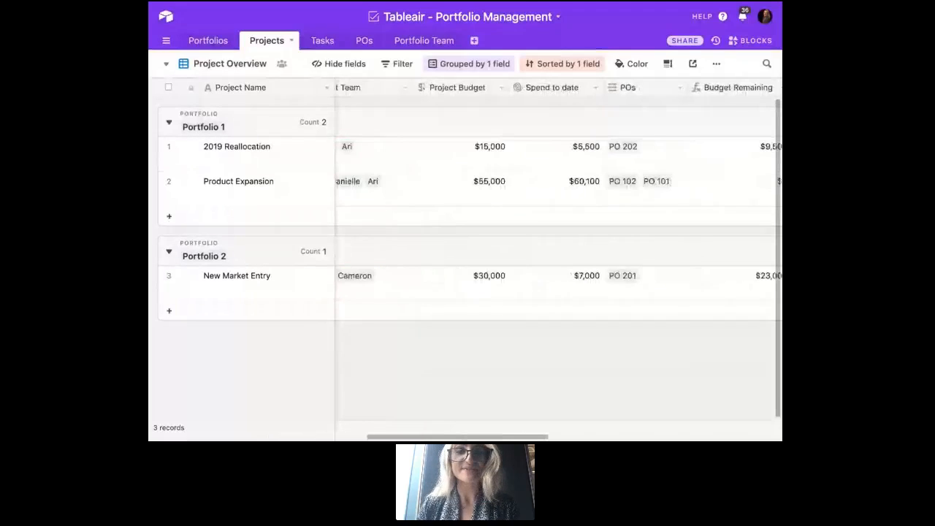
{"action": "scroll", "coordinate": [464, 290], "scroll_direction": "right", "scroll_amount": 1}
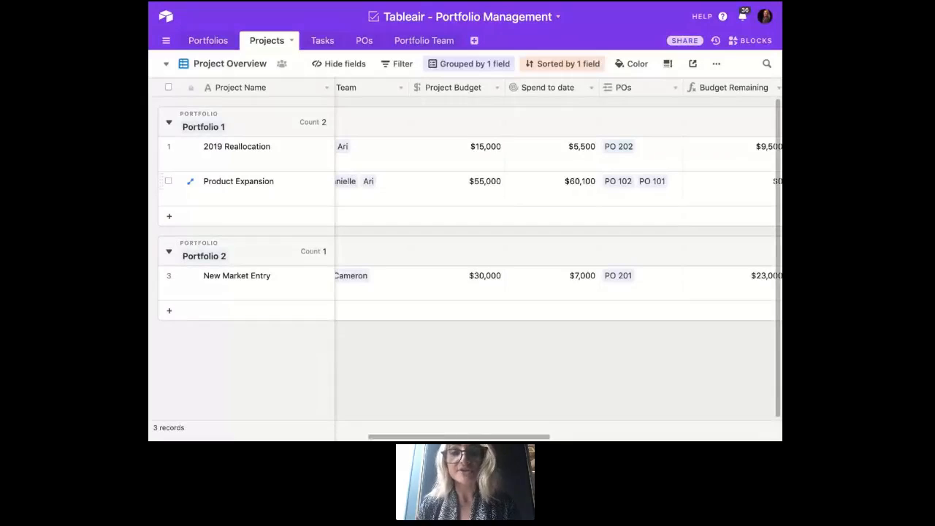
- Examine the projects' Budget Remaining, Budget Status, task completion and Project Updates fields, and return to the table's first fields
{"action": "mouse_move", "coordinate": [647, 126]}
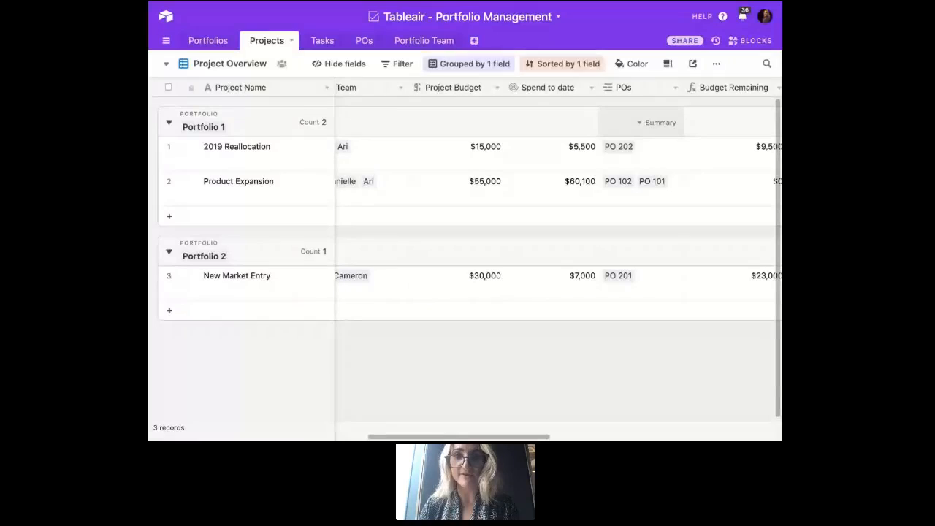
{"action": "scroll", "coordinate": [555, 256], "scroll_direction": "right", "scroll_amount": 2}
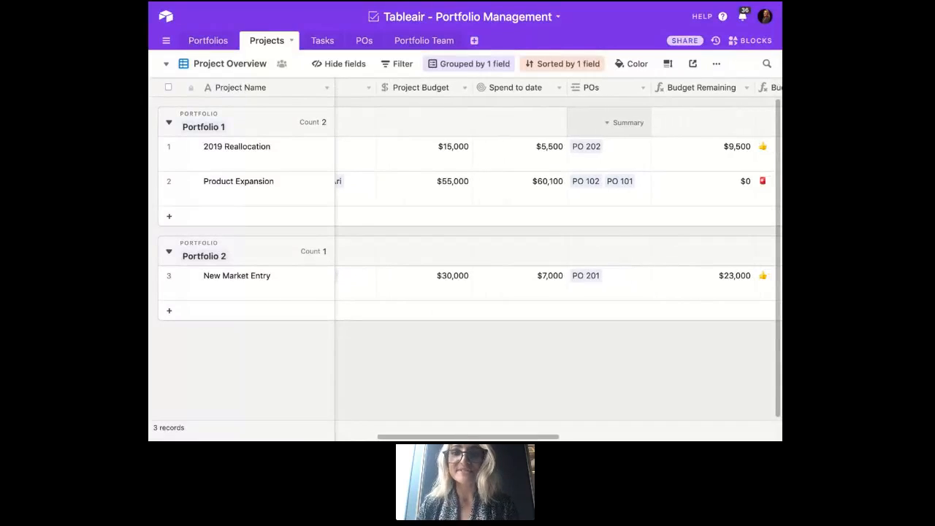
{"action": "scroll", "coordinate": [448, 159], "scroll_direction": "right", "scroll_amount": 6}
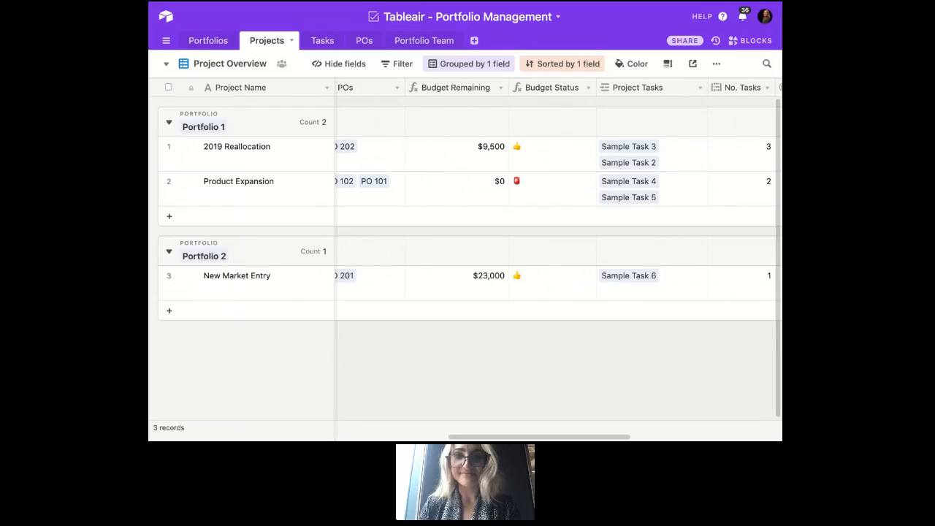
{"action": "scroll", "coordinate": [741, 142], "scroll_direction": "right", "scroll_amount": 3}
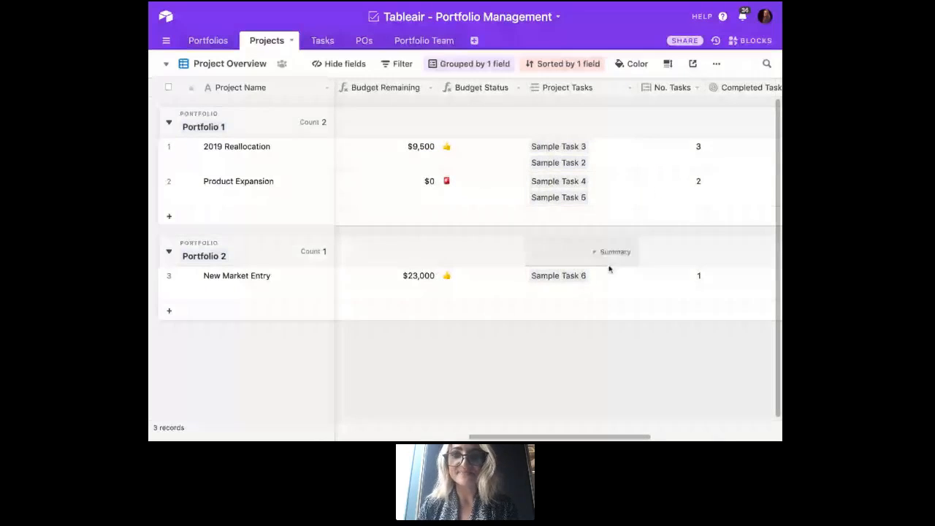
{"action": "scroll", "coordinate": [635, 190], "scroll_direction": "right", "scroll_amount": 5}
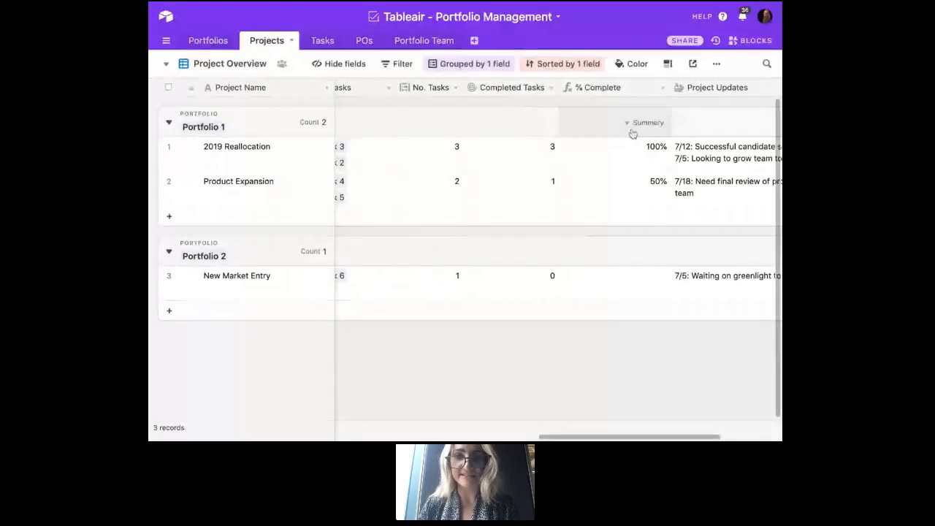
{"action": "scroll", "coordinate": [636, 208], "scroll_direction": "right", "scroll_amount": 5}
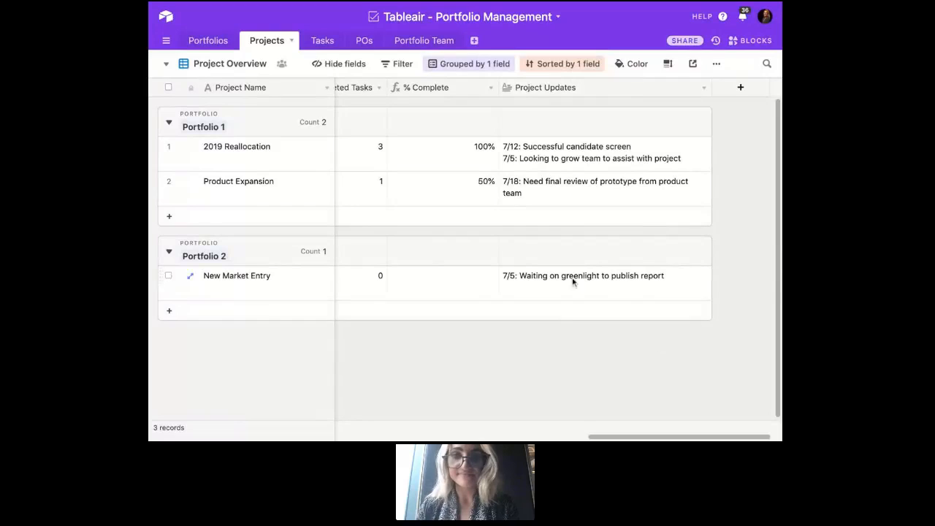
{"action": "scroll", "coordinate": [557, 331], "scroll_direction": "left", "scroll_amount": 6}
{"action": "scroll", "coordinate": [558, 334], "scroll_direction": "left", "scroll_amount": 8}
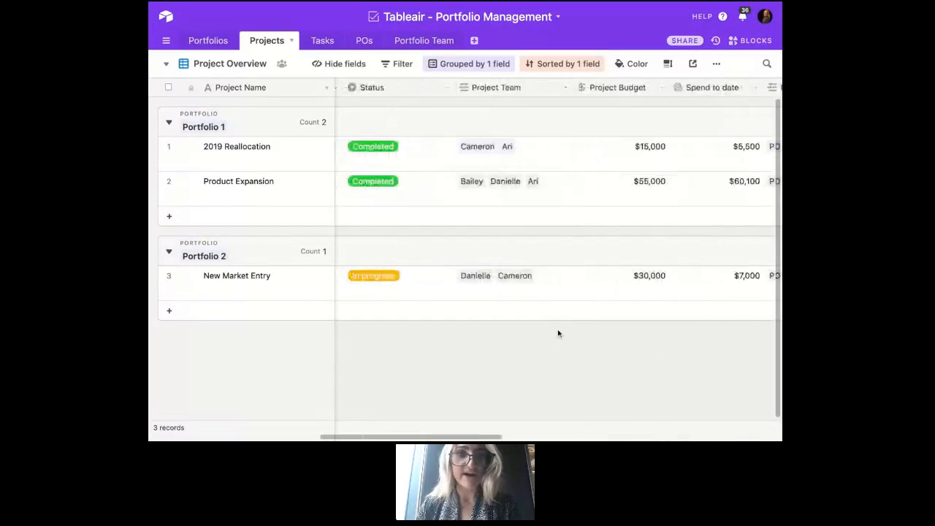
{"action": "scroll", "coordinate": [557, 333], "scroll_direction": "left", "scroll_amount": 6}
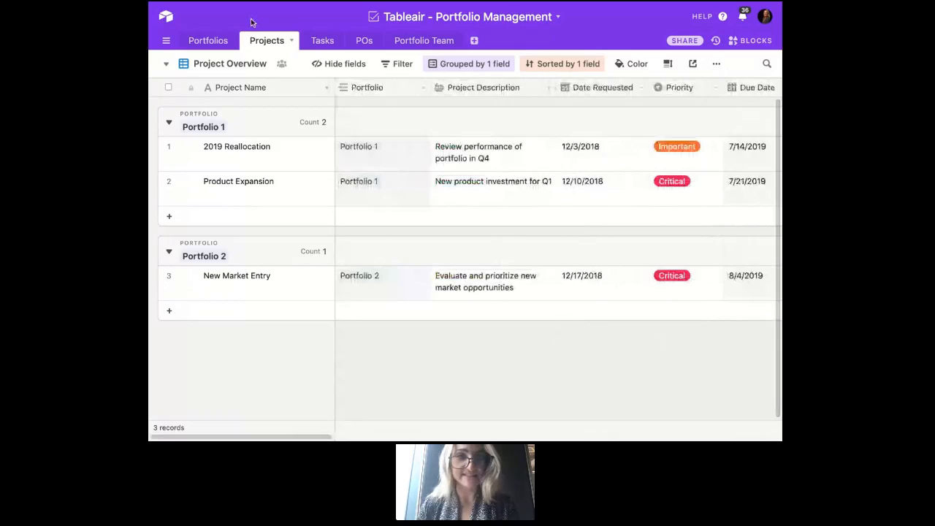
- Review the Tasks table grouped by related project, including the Assignee, Deadline, Complete and PO fields
{"action": "left_click", "coordinate": [322, 40]}
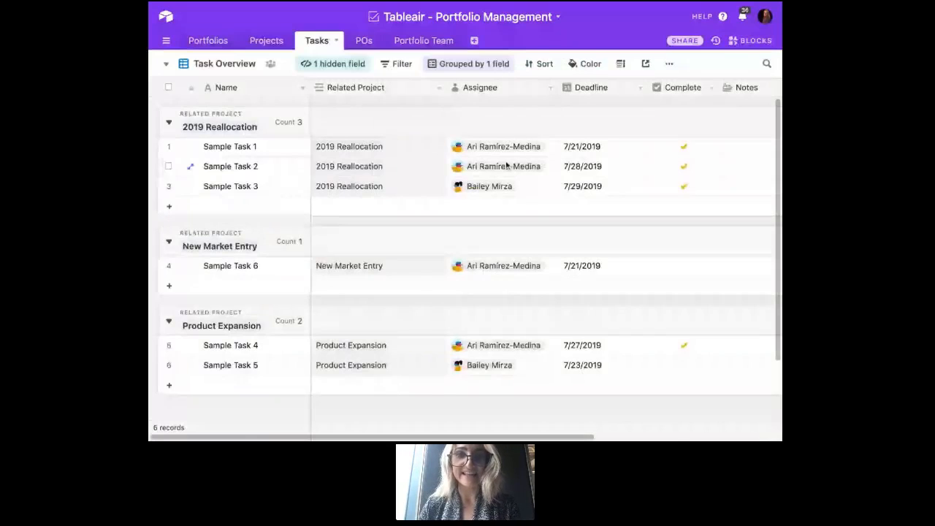
{"action": "scroll", "coordinate": [506, 166], "scroll_direction": "right", "scroll_amount": 5}
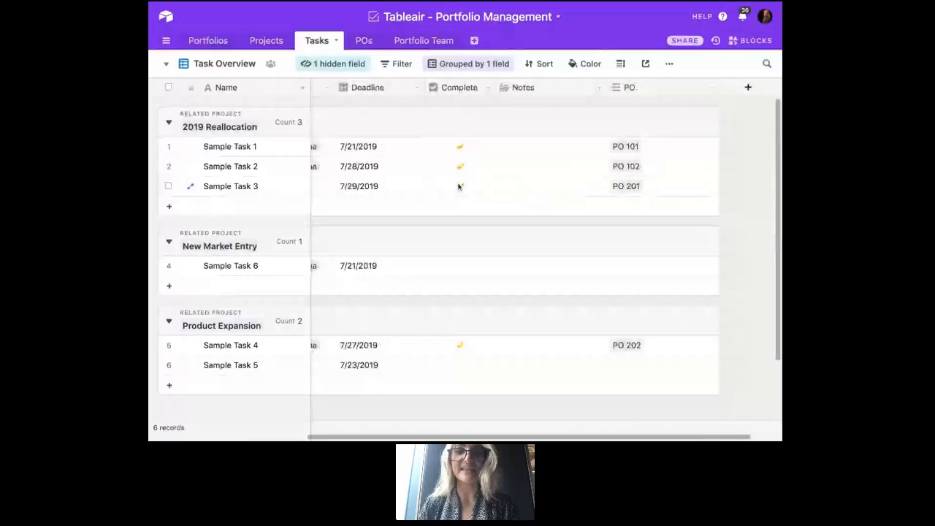
{"action": "left_click", "coordinate": [460, 186]}
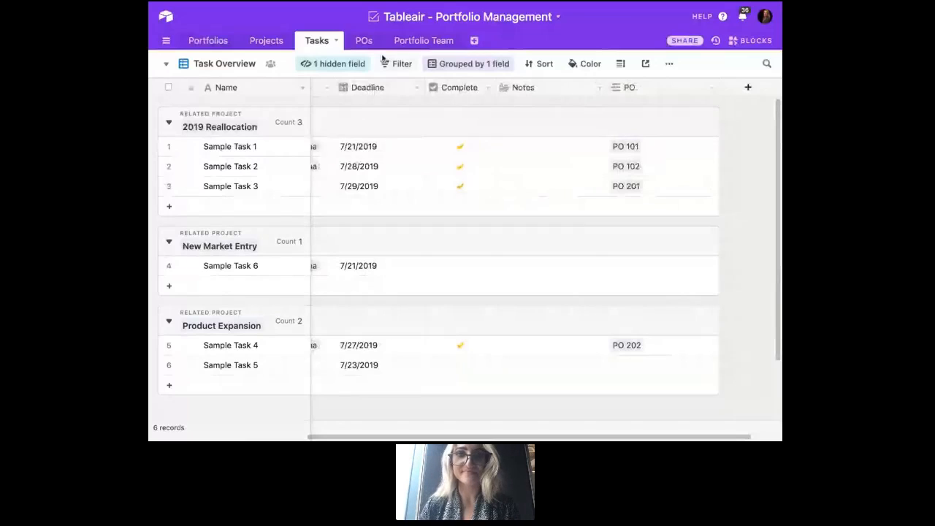
- Review the PO Overview in the POs table, including linked projects, PO copies, amounts, portfolios and tasks
{"action": "left_click", "coordinate": [364, 42]}
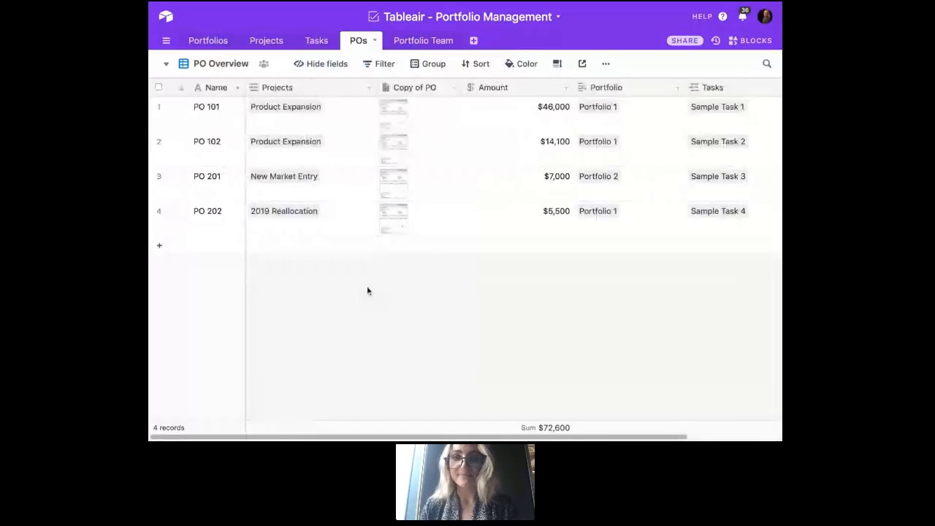
{"action": "scroll", "coordinate": [367, 291], "scroll_direction": "right", "scroll_amount": 3}
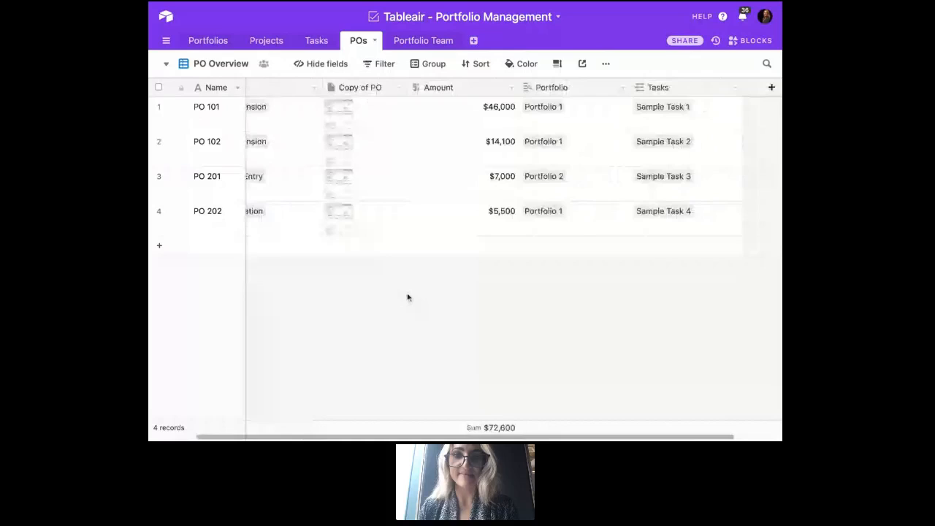
{"action": "scroll", "coordinate": [408, 297], "scroll_direction": "right", "scroll_amount": 1}
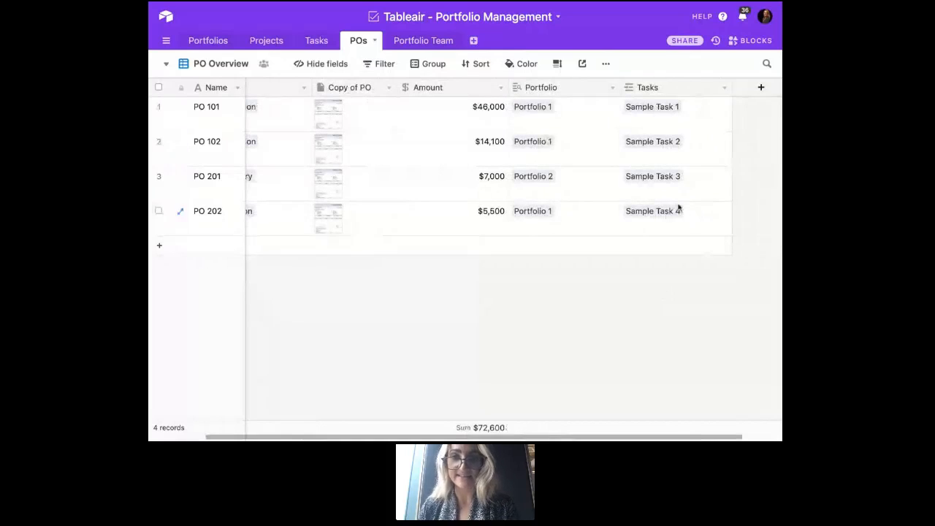
{"action": "scroll", "coordinate": [591, 259], "scroll_direction": "left", "scroll_amount": 4}
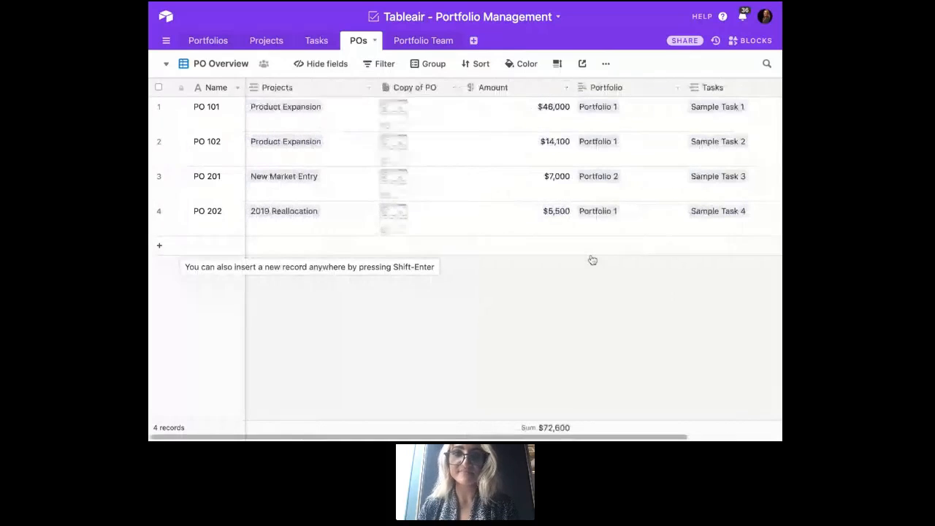
- Open the PO Submission Form view of the POs table and review its Projects, Copy of PO and Amount fields
{"action": "left_click", "coordinate": [230, 65]}
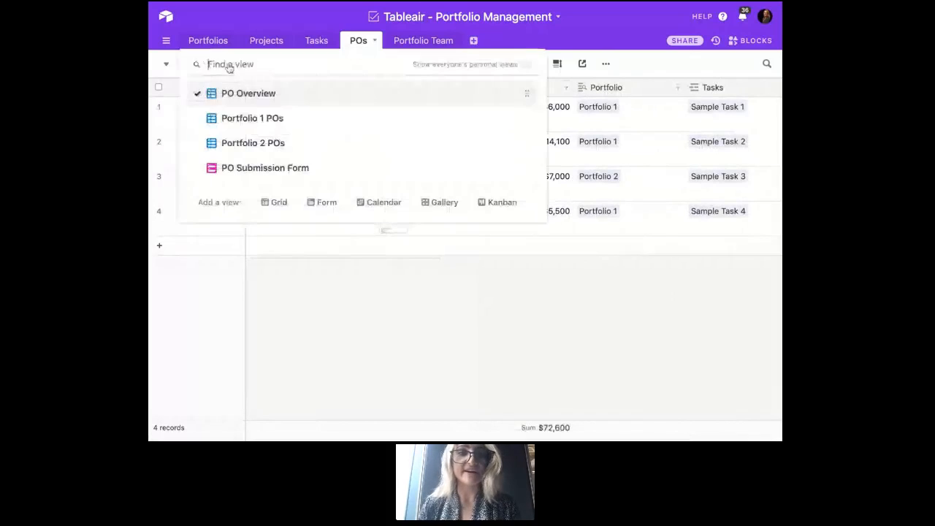
{"action": "left_click", "coordinate": [313, 168]}
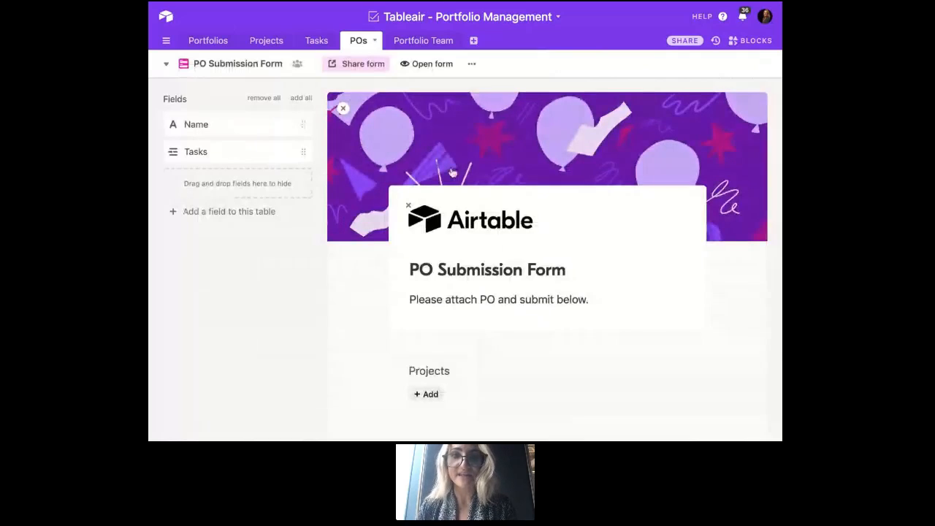
{"action": "scroll", "coordinate": [452, 173], "scroll_direction": "down", "scroll_amount": 2}
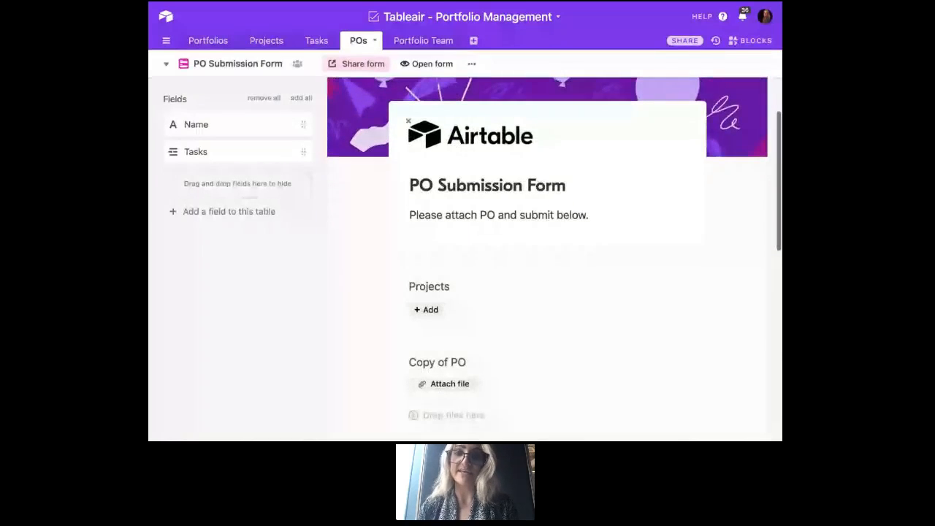
{"action": "scroll", "coordinate": [482, 161], "scroll_direction": "down", "scroll_amount": 1}
{"action": "scroll", "coordinate": [482, 220], "scroll_direction": "down", "scroll_amount": 1}
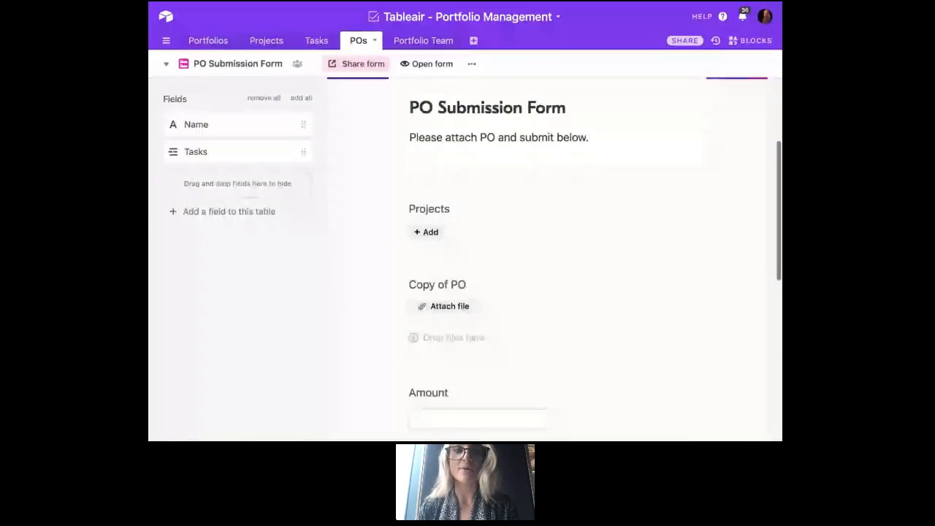
{"action": "scroll", "coordinate": [461, 182], "scroll_direction": "down", "scroll_amount": 1}
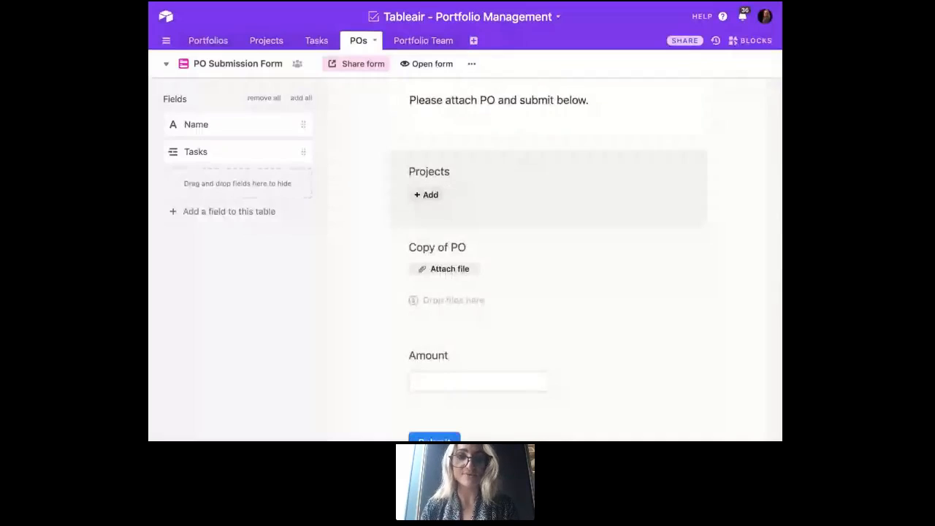
{"action": "scroll", "coordinate": [548, 249], "scroll_direction": "up", "scroll_amount": 3}
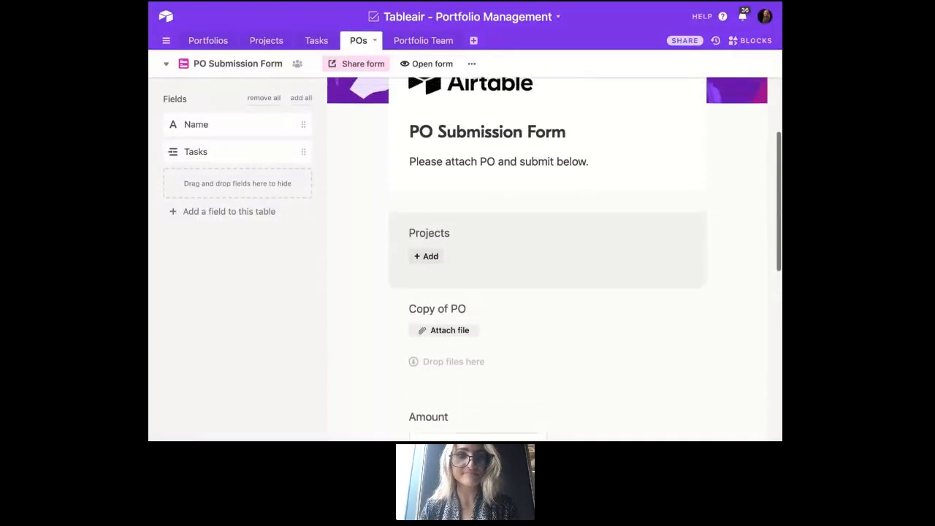
{"action": "scroll", "coordinate": [548, 263], "scroll_direction": "up", "scroll_amount": 2}
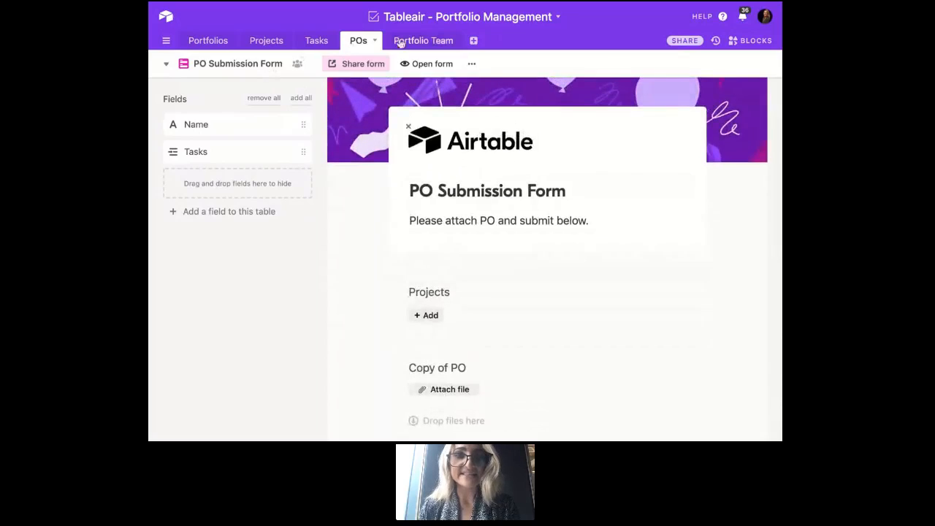
- Review the Team Gallery cards in the Portfolio Team table, including each member's role, email and collaborator
{"action": "left_click", "coordinate": [402, 42]}
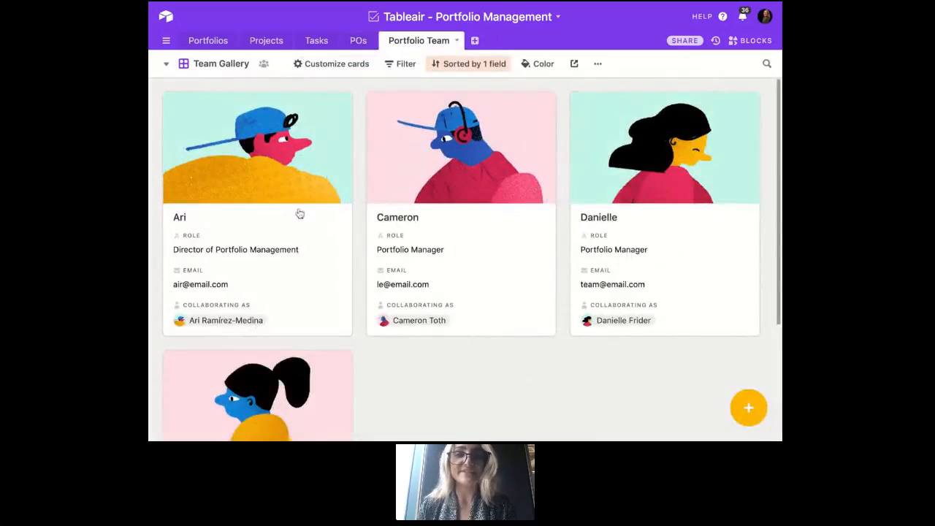
{"action": "scroll", "coordinate": [402, 338], "scroll_direction": "down", "scroll_amount": 3}
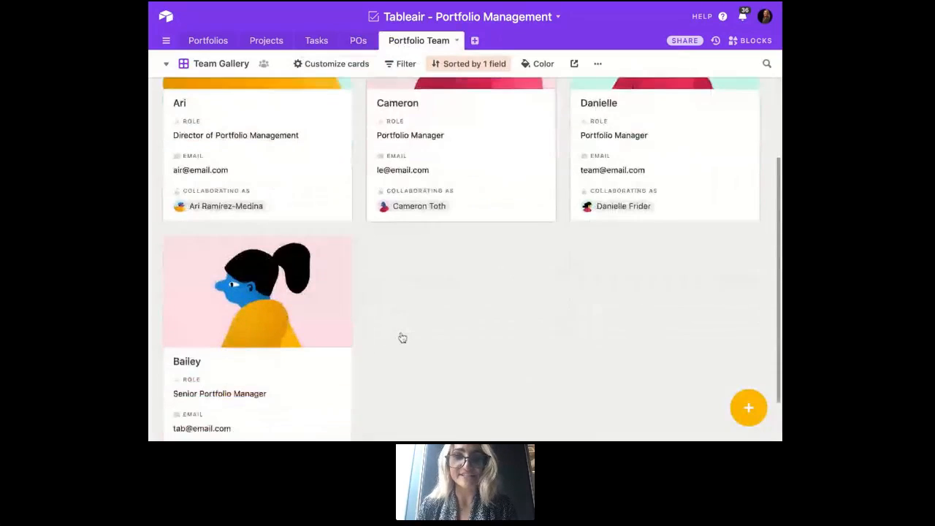
{"action": "scroll", "coordinate": [403, 337], "scroll_direction": "up", "scroll_amount": 3}
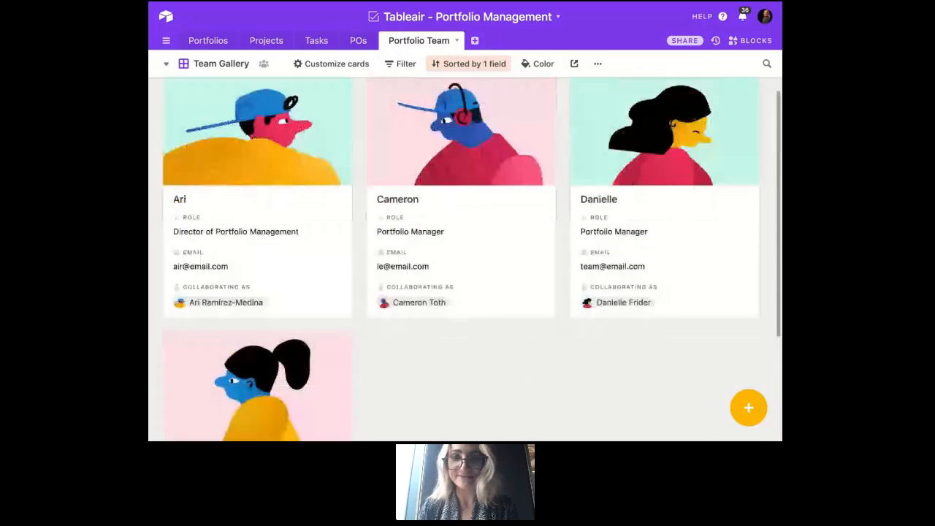
{"action": "scroll", "coordinate": [717, 149], "scroll_direction": "up", "scroll_amount": 1}
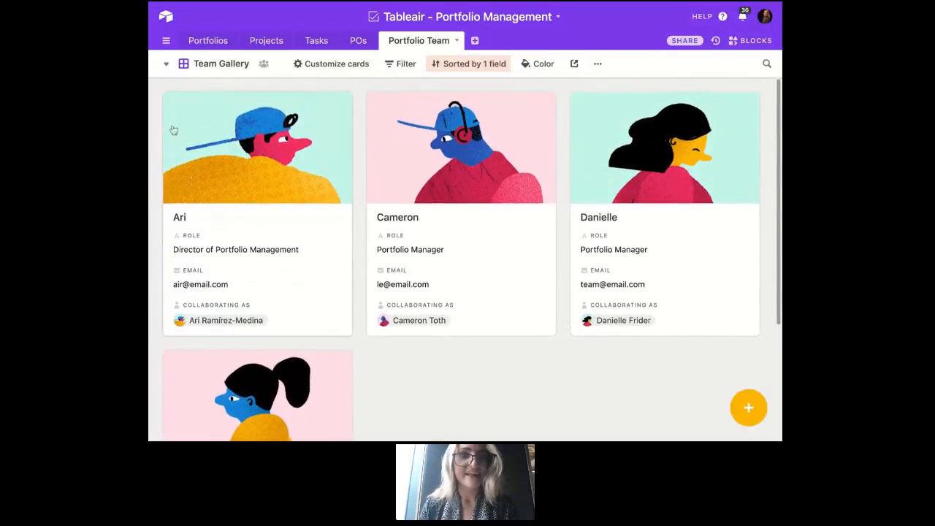
- Open the All Projects Calendar view of the Projects table and check which date fields define its date range
{"action": "left_click", "coordinate": [204, 41]}
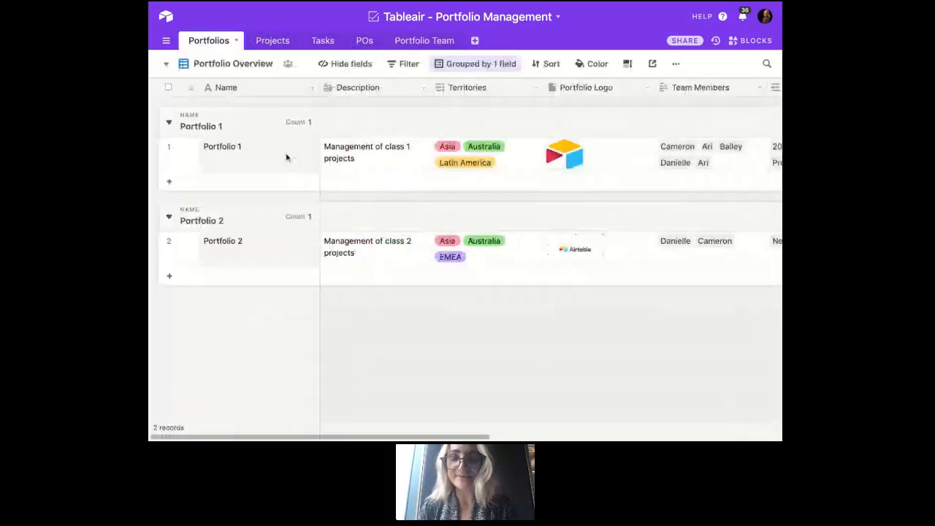
{"action": "left_click", "coordinate": [273, 40]}
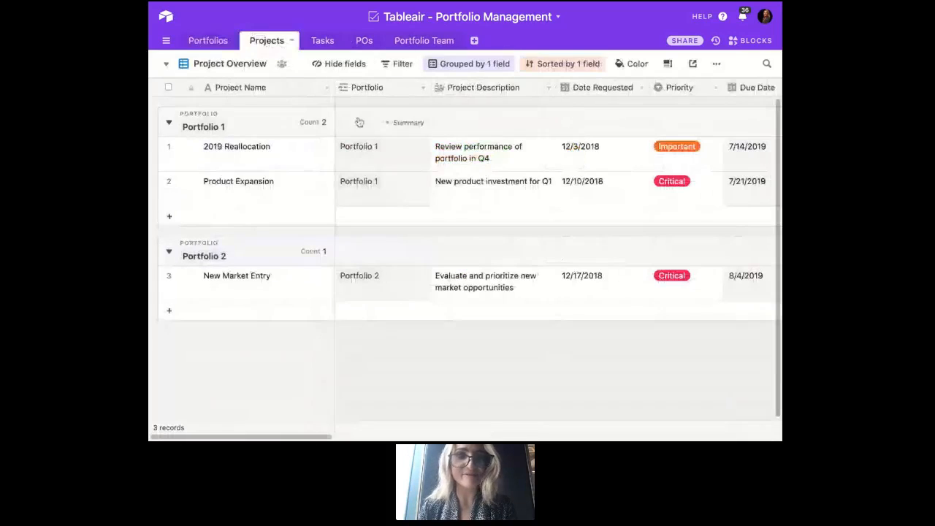
{"action": "left_click", "coordinate": [231, 64]}
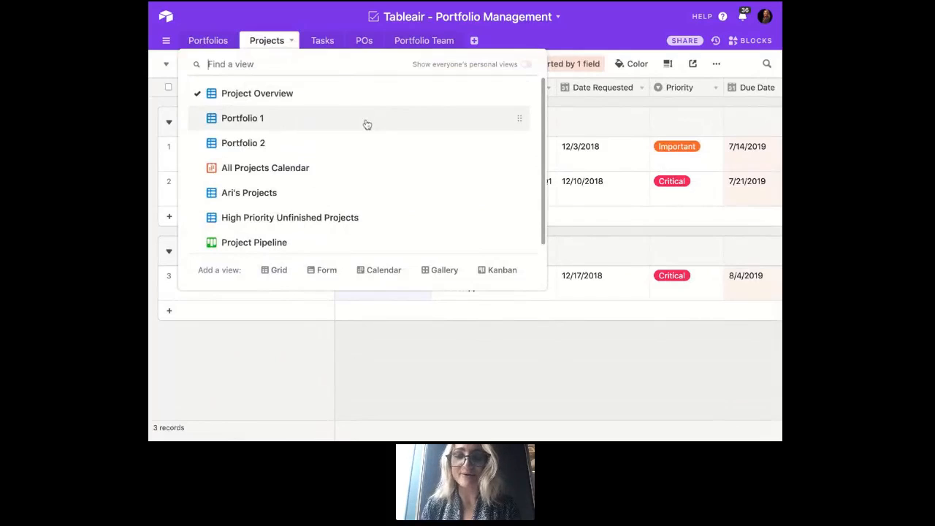
{"action": "left_click", "coordinate": [359, 166]}
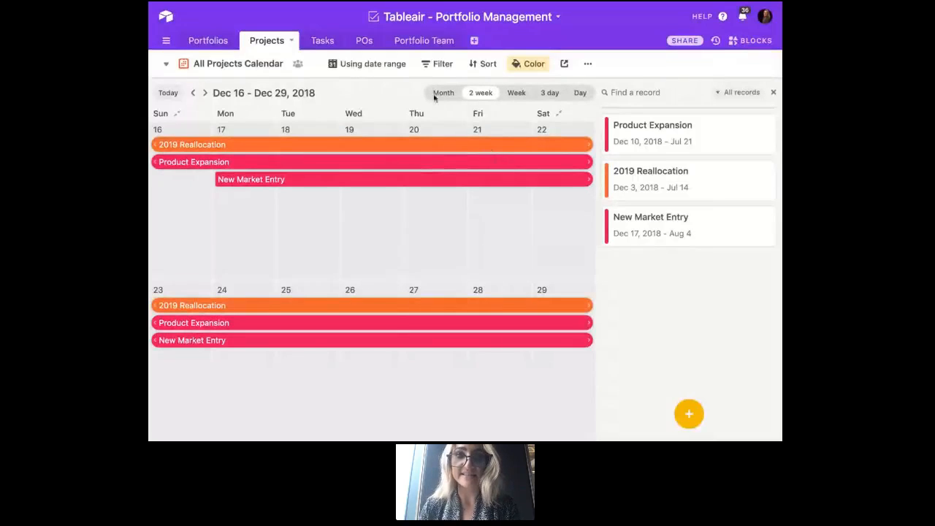
{"action": "left_click", "coordinate": [402, 64]}
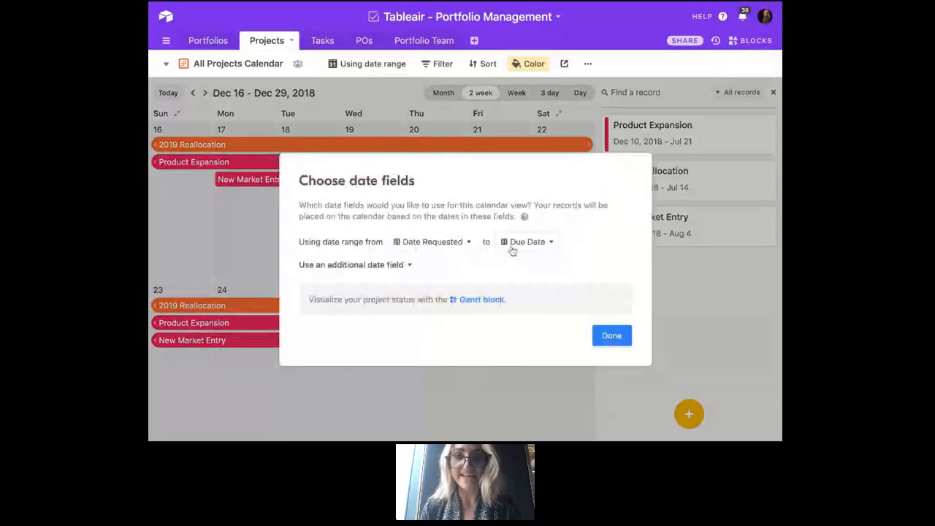
{"action": "left_click", "coordinate": [612, 335]}
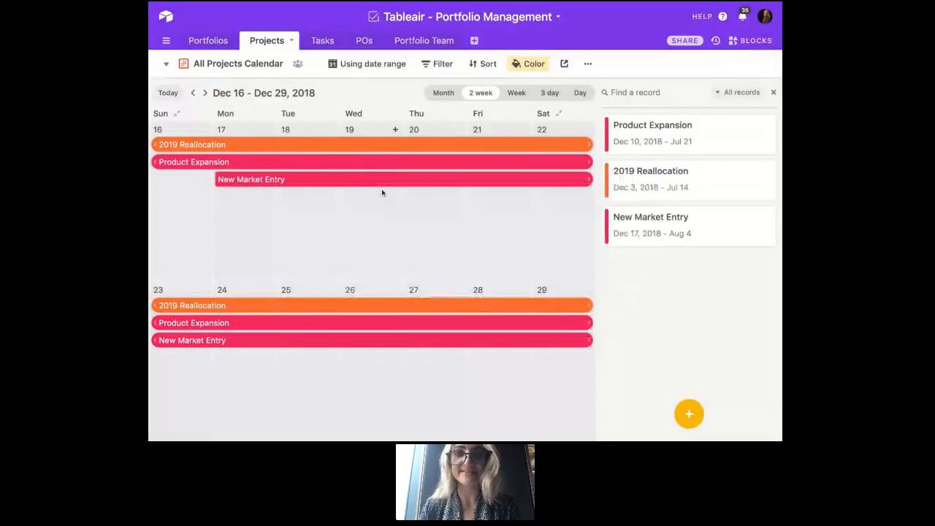
- Expand the New Market Entry project from the calendar and examine its status, team, budget, PO and task fields
{"action": "left_click", "coordinate": [419, 183]}
{"action": "left_click", "coordinate": [398, 145]}
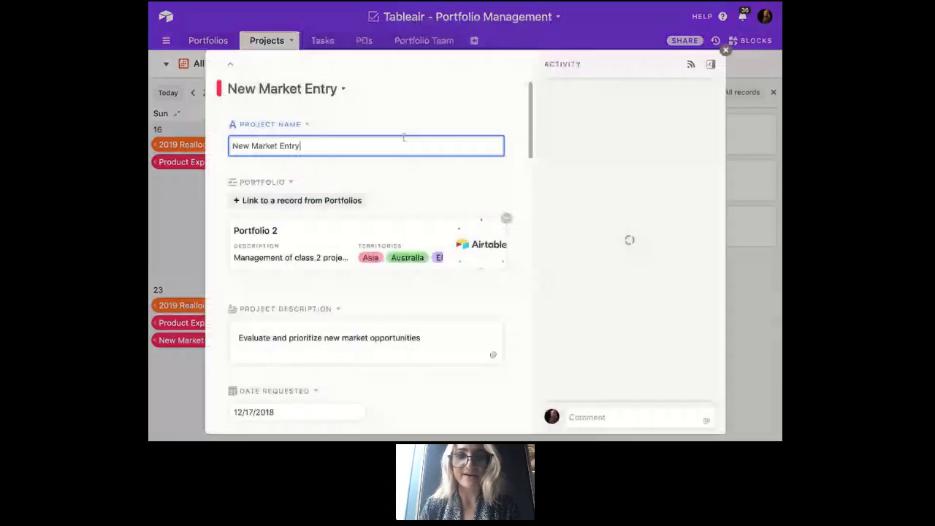
{"action": "scroll", "coordinate": [328, 324], "scroll_direction": "down", "scroll_amount": 10}
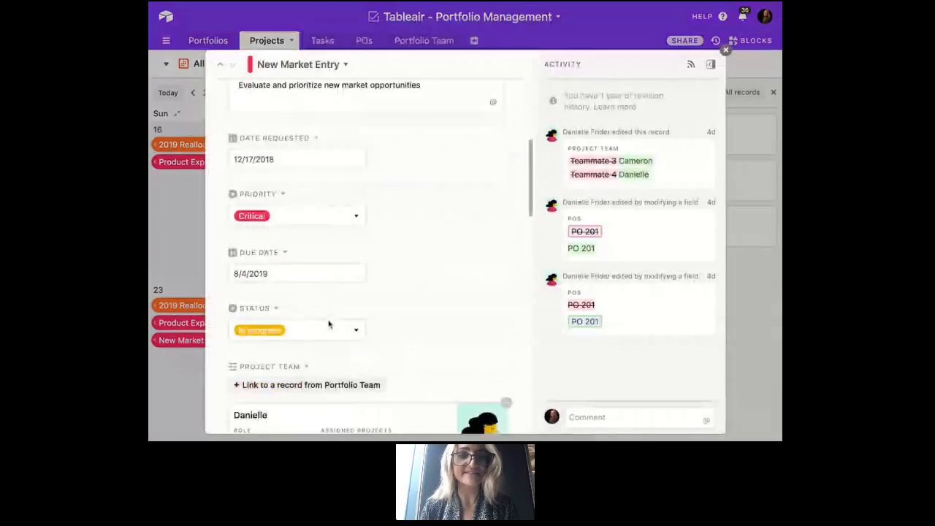
{"action": "scroll", "coordinate": [366, 255], "scroll_direction": "down", "scroll_amount": 5}
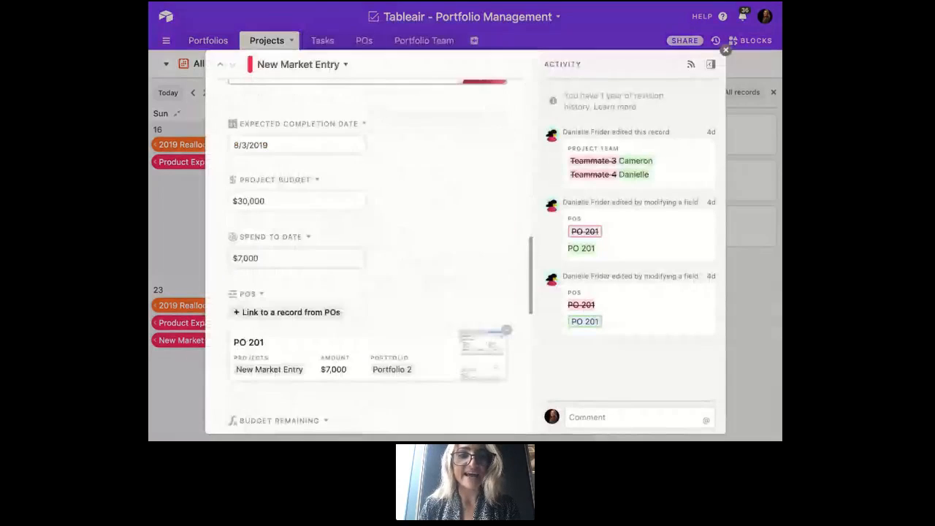
{"action": "scroll", "coordinate": [366, 278], "scroll_direction": "down", "scroll_amount": 3}
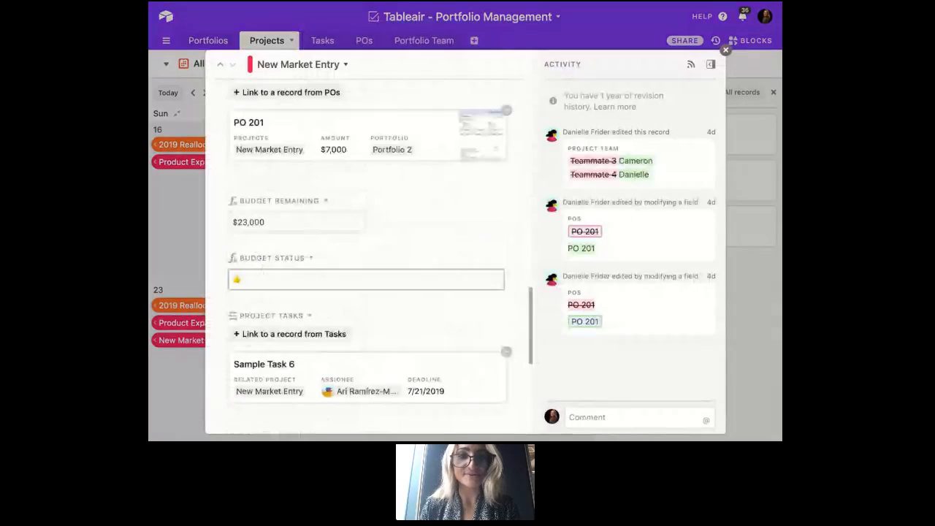
{"action": "scroll", "coordinate": [331, 314], "scroll_direction": "down", "scroll_amount": 3}
- Examine the linked Sample Task 6 record's details, and close the expanded records to return to the calendar
{"action": "left_click", "coordinate": [355, 252]}
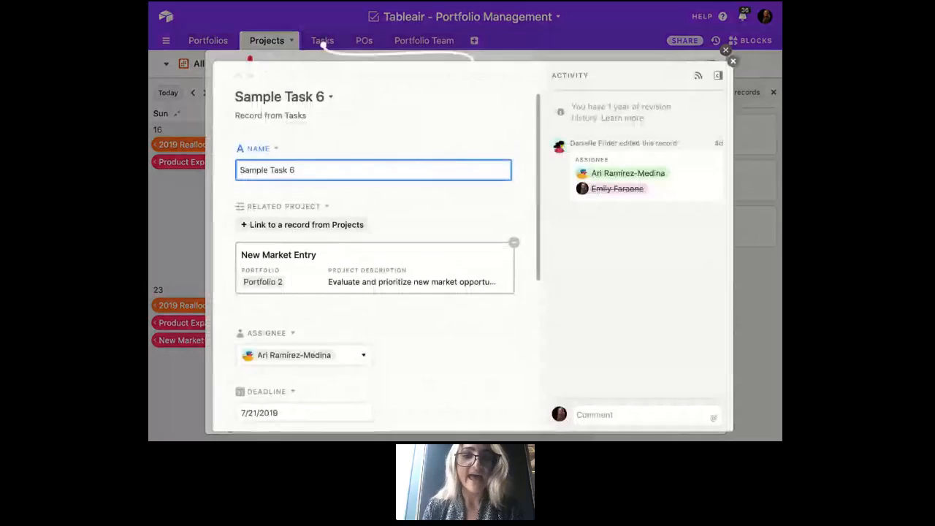
{"action": "scroll", "coordinate": [355, 253], "scroll_direction": "down", "scroll_amount": 2}
{"action": "scroll", "coordinate": [366, 241], "scroll_direction": "down", "scroll_amount": 3}
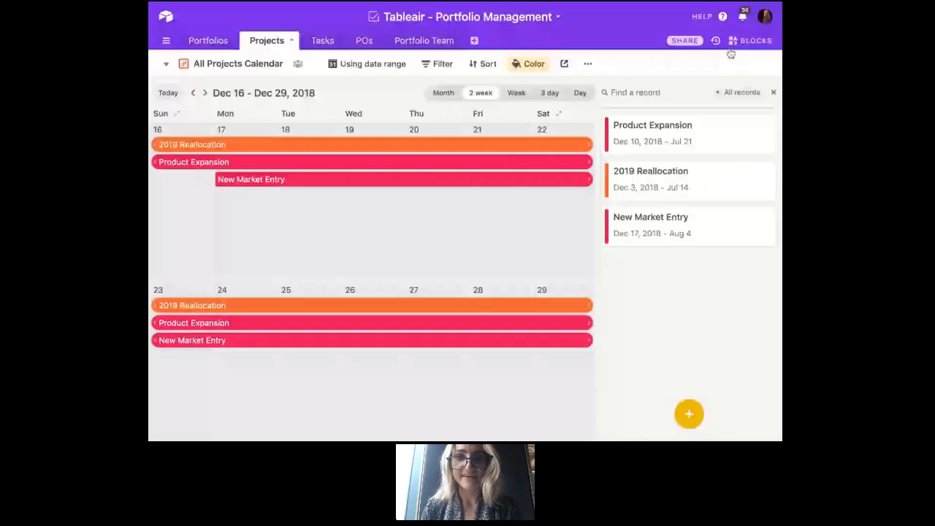
- Review the Project Pipeline board's stacks from Not yet started to Delayed, and pick up the New Market Entry card, returning it to In progress
{"action": "left_click", "coordinate": [244, 66]}
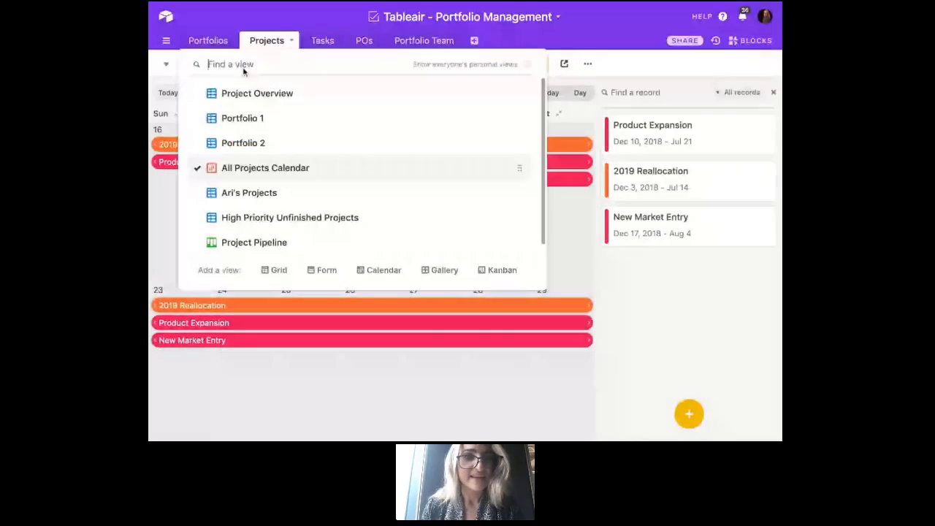
{"action": "scroll", "coordinate": [299, 181], "scroll_direction": "down", "scroll_amount": 1}
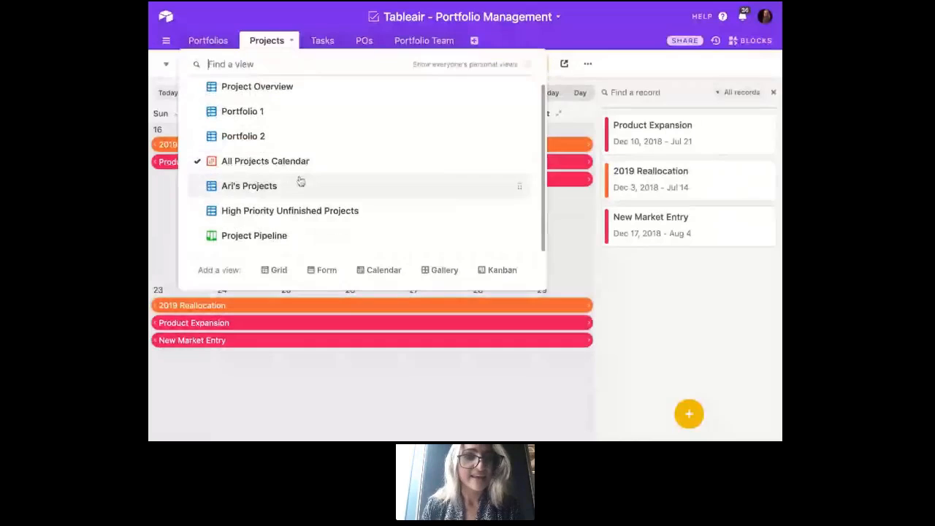
{"action": "left_click", "coordinate": [292, 235]}
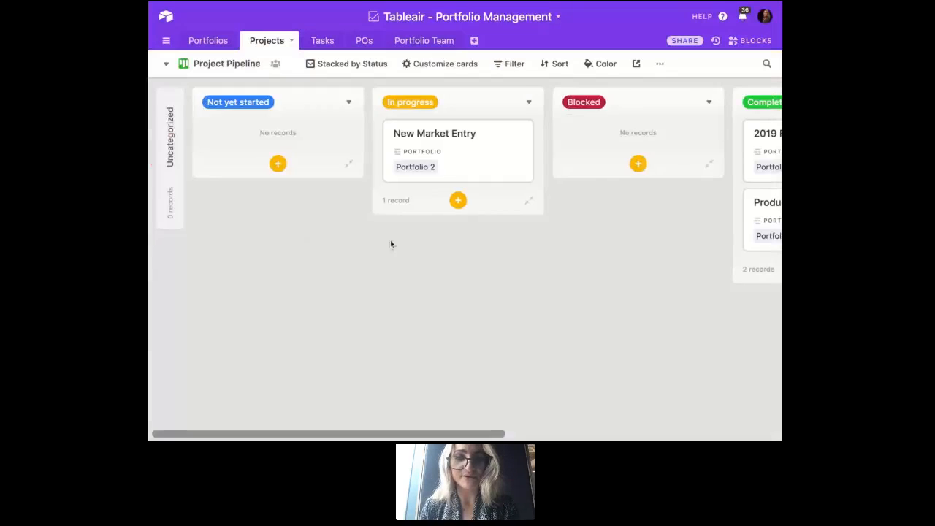
{"action": "scroll", "coordinate": [391, 244], "scroll_direction": "right", "scroll_amount": 5}
{"action": "scroll", "coordinate": [390, 244], "scroll_direction": "right", "scroll_amount": 4}
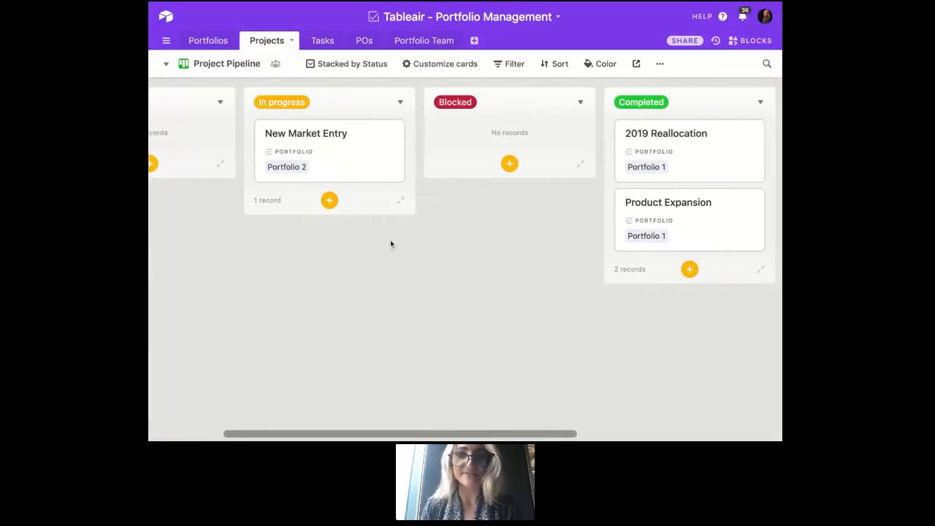
{"action": "scroll", "coordinate": [391, 244], "scroll_direction": "right", "scroll_amount": 2}
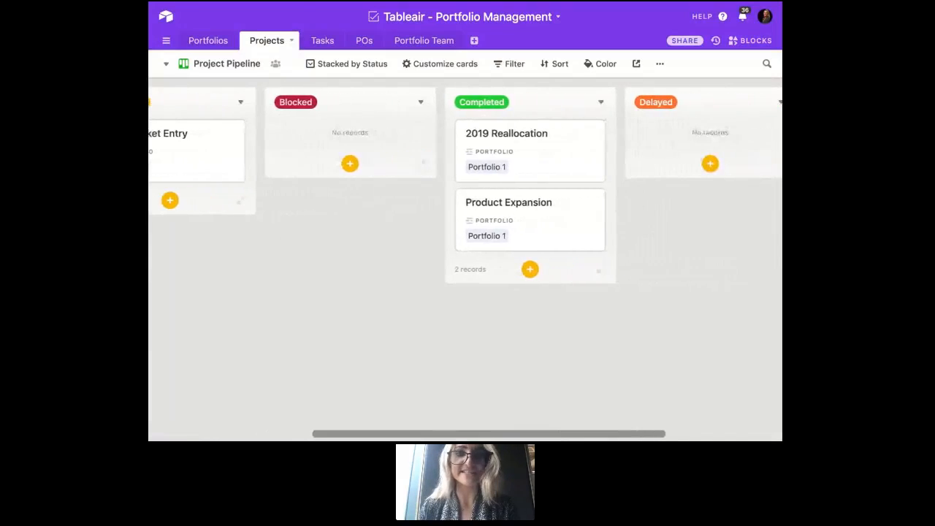
{"action": "scroll", "coordinate": [390, 244], "scroll_direction": "right", "scroll_amount": 3}
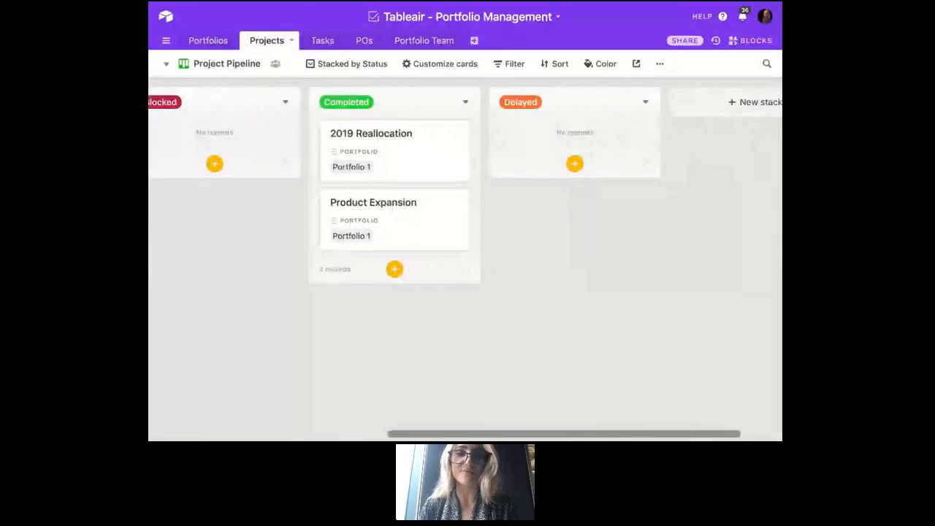
{"action": "scroll", "coordinate": [390, 244], "scroll_direction": "left", "scroll_amount": 6}
{"action": "scroll", "coordinate": [390, 244], "scroll_direction": "left", "scroll_amount": 5}
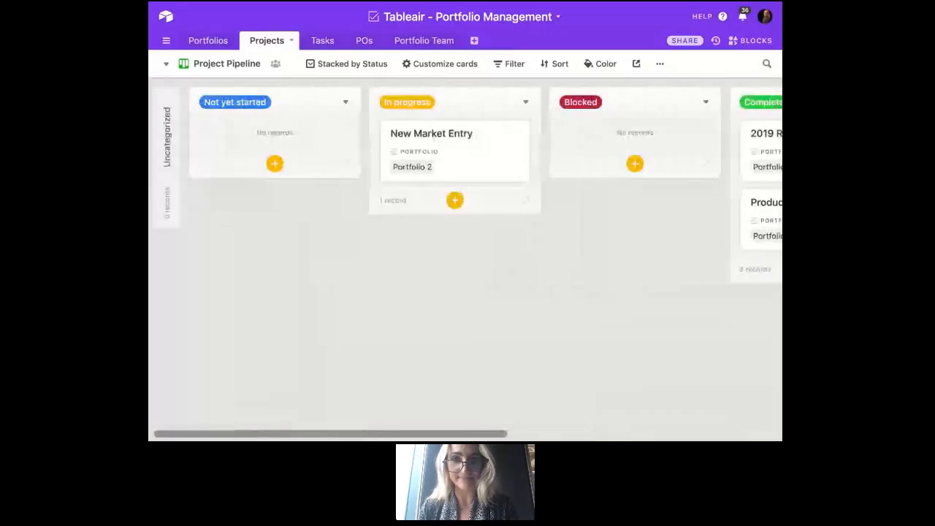
{"action": "left_click_drag", "start_coordinate": [454, 151], "coordinate": [458, 151]}
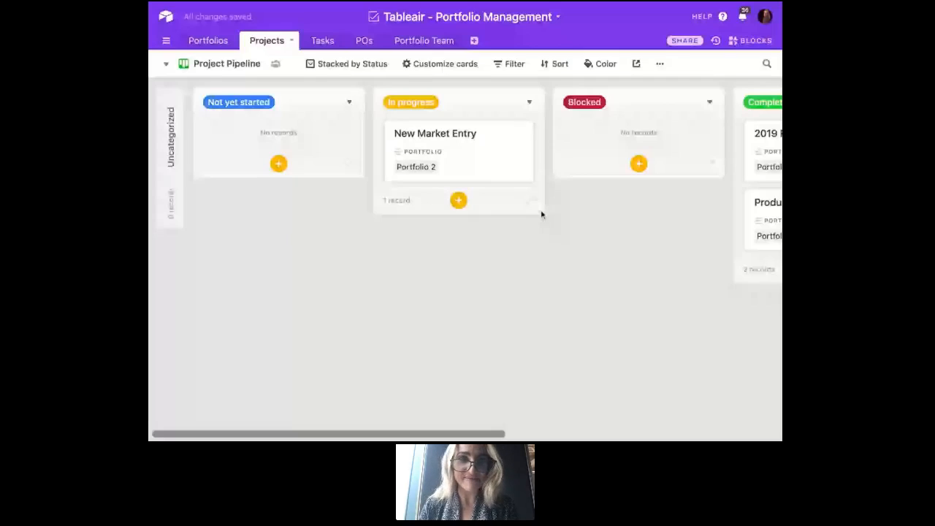
- Return to the Portfolios table, show its blocks, and open the catalogue for adding a block
{"action": "left_click", "coordinate": [208, 40]}
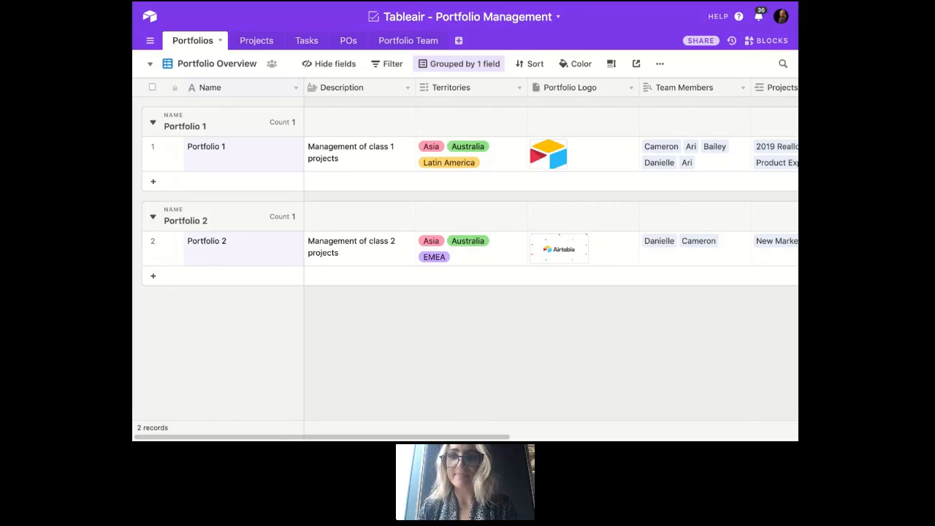
{"action": "left_click", "coordinate": [771, 43]}
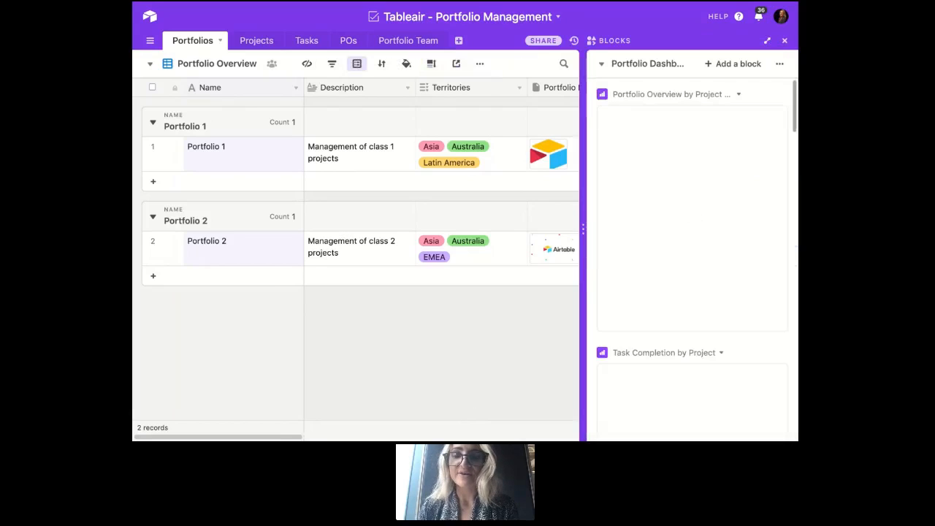
{"action": "left_click", "coordinate": [723, 64]}
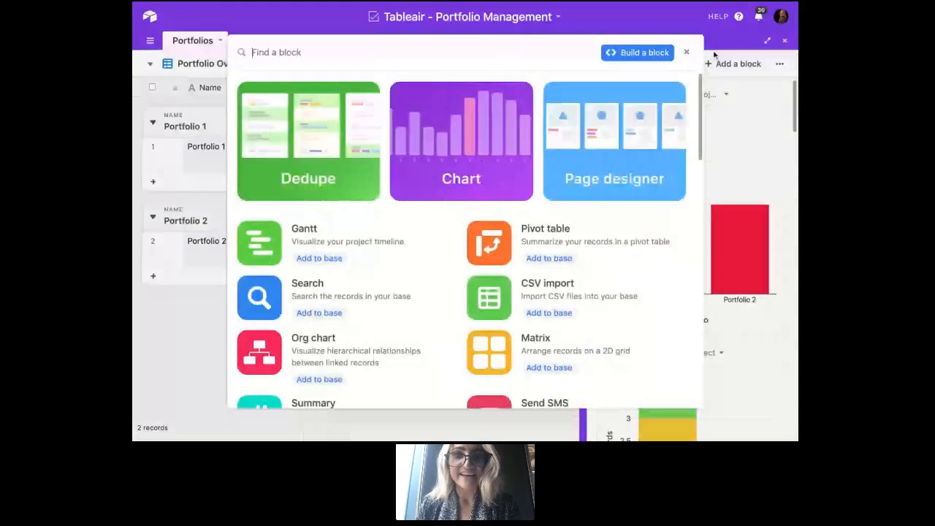
- Browse the block catalogue from the featured Dedupe, Chart and Page designer blocks down to Vision and Chart
{"action": "scroll", "coordinate": [633, 106], "scroll_direction": "down", "scroll_amount": 2}
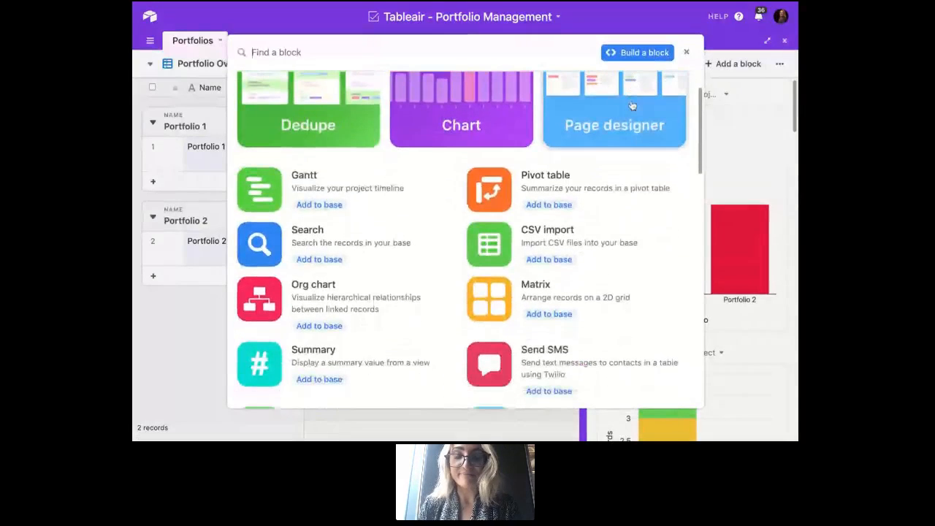
{"action": "scroll", "coordinate": [647, 127], "scroll_direction": "up", "scroll_amount": 1}
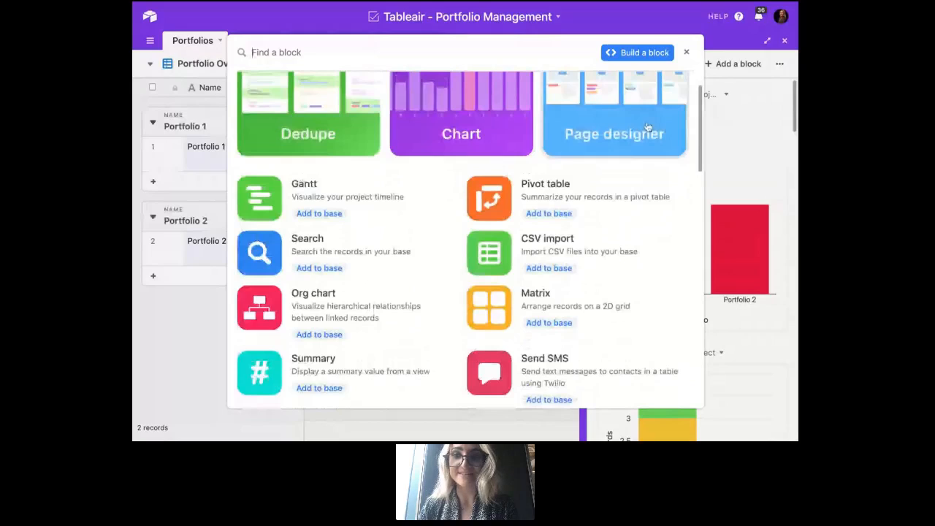
{"action": "scroll", "coordinate": [647, 127], "scroll_direction": "up", "scroll_amount": 2}
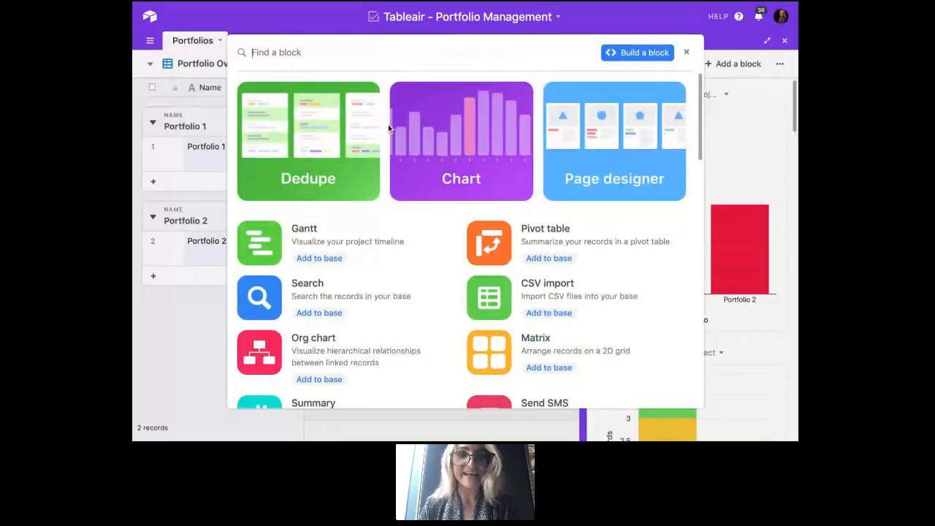
{"action": "scroll", "coordinate": [367, 145], "scroll_direction": "down", "scroll_amount": 3}
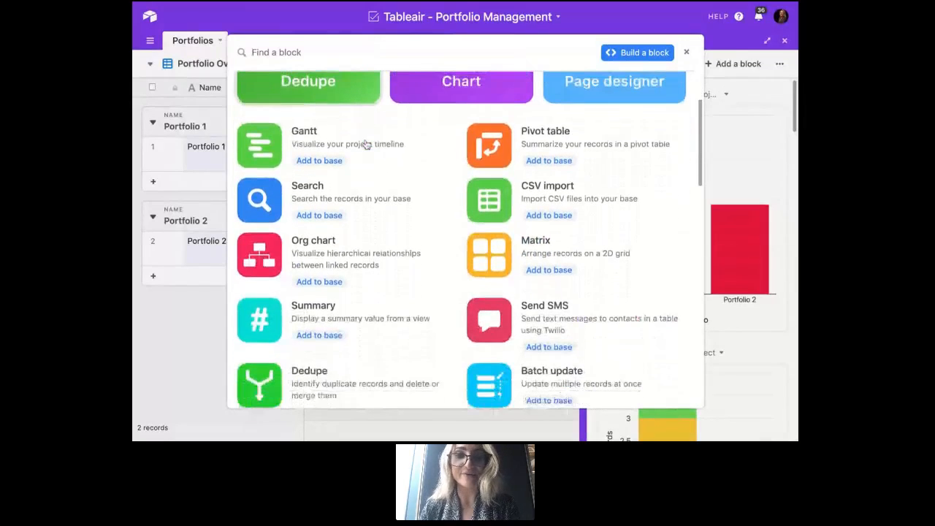
{"action": "scroll", "coordinate": [367, 145], "scroll_direction": "down", "scroll_amount": 1}
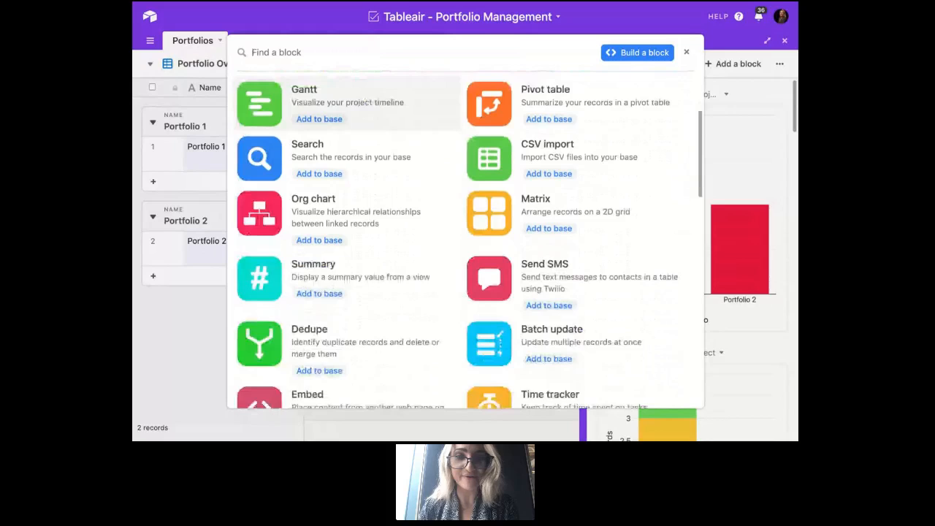
{"action": "scroll", "coordinate": [351, 120], "scroll_direction": "down", "scroll_amount": 1}
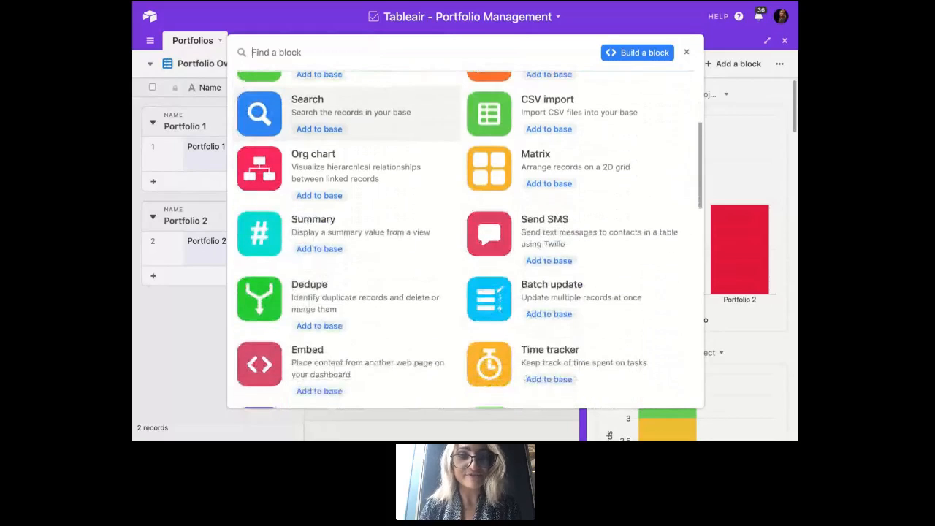
{"action": "scroll", "coordinate": [350, 121], "scroll_direction": "down", "scroll_amount": 2}
{"action": "scroll", "coordinate": [468, 241], "scroll_direction": "down", "scroll_amount": 4}
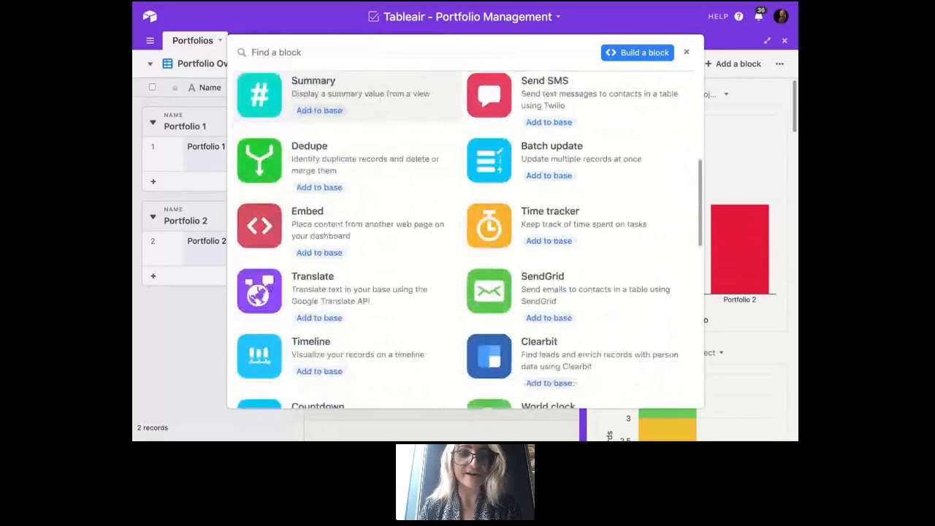
{"action": "scroll", "coordinate": [468, 241], "scroll_direction": "down", "scroll_amount": 2}
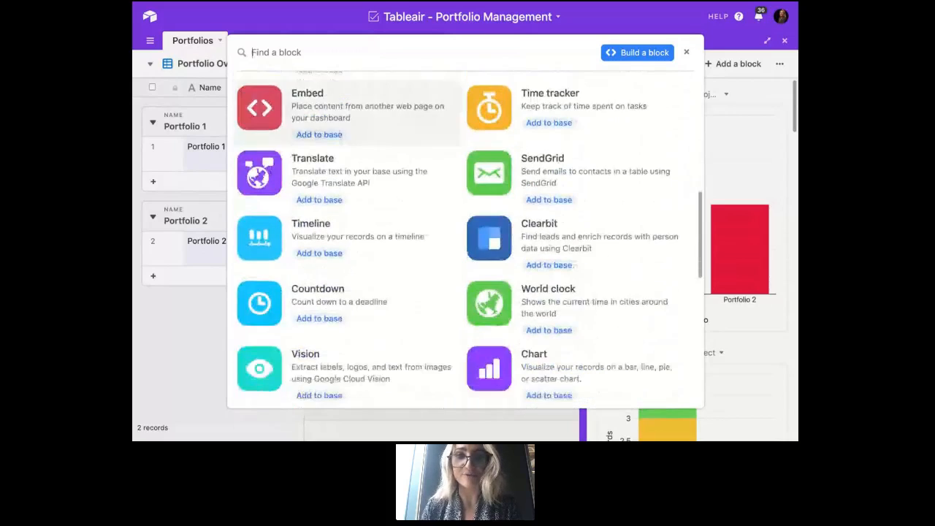
- Examine the Timeline block's description and preview images, and leave the catalogue without adding a block
{"action": "left_click", "coordinate": [382, 170]}
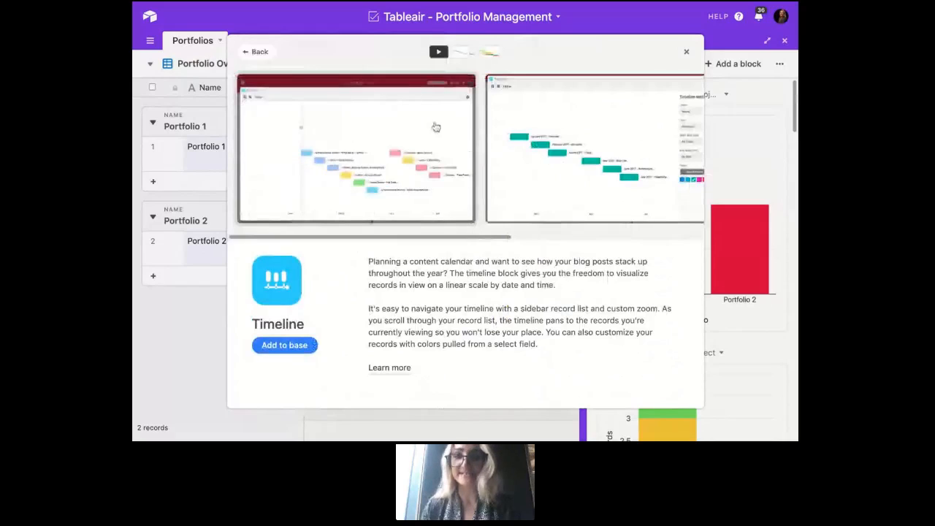
{"action": "scroll", "coordinate": [551, 180], "scroll_direction": "right", "scroll_amount": 10}
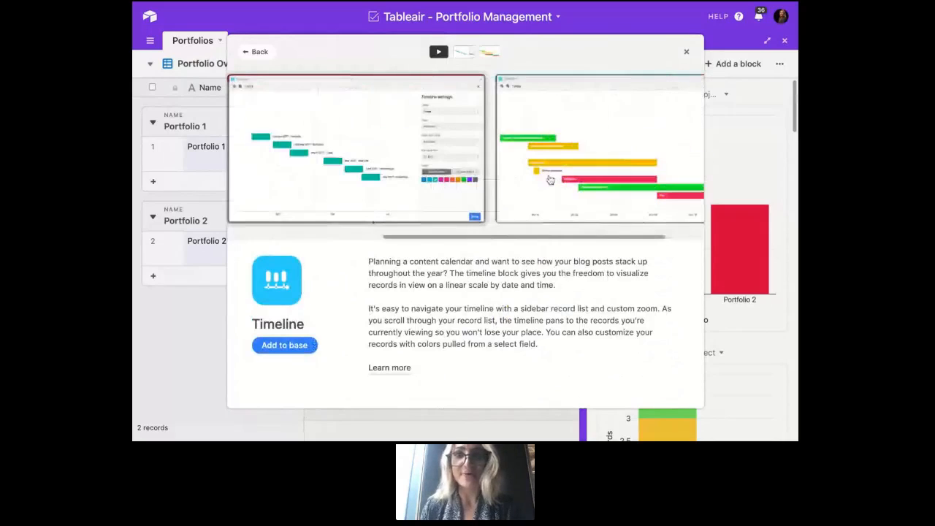
{"action": "scroll", "coordinate": [465, 148], "scroll_direction": "left", "scroll_amount": 5}
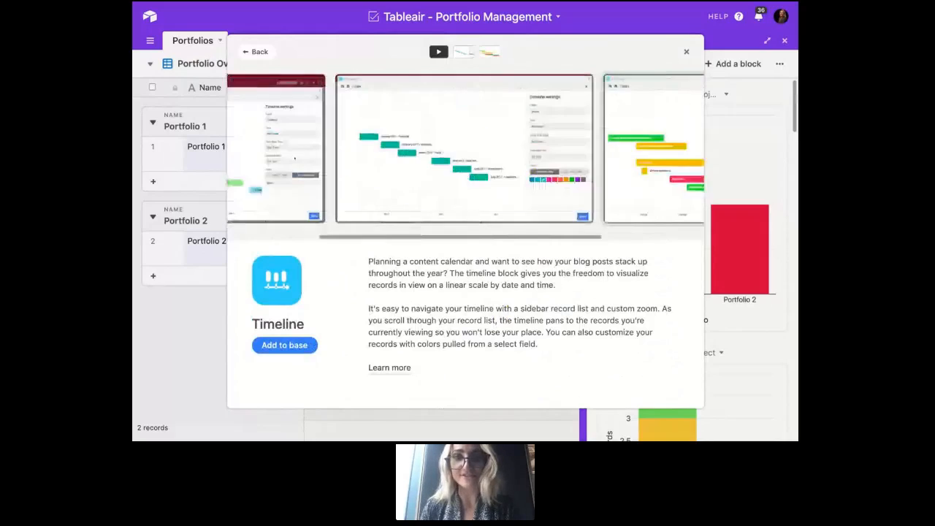
{"action": "scroll", "coordinate": [465, 148], "scroll_direction": "left", "scroll_amount": 3}
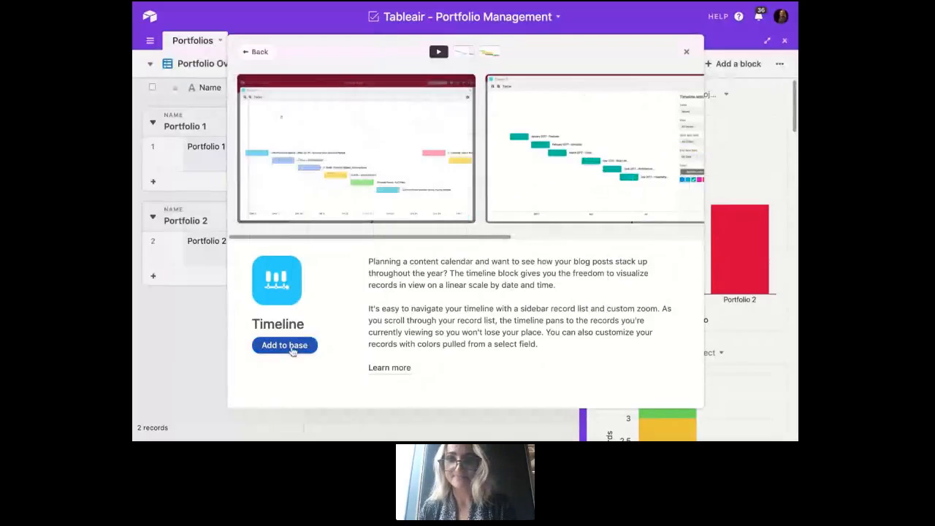
{"action": "left_click", "coordinate": [686, 52]}
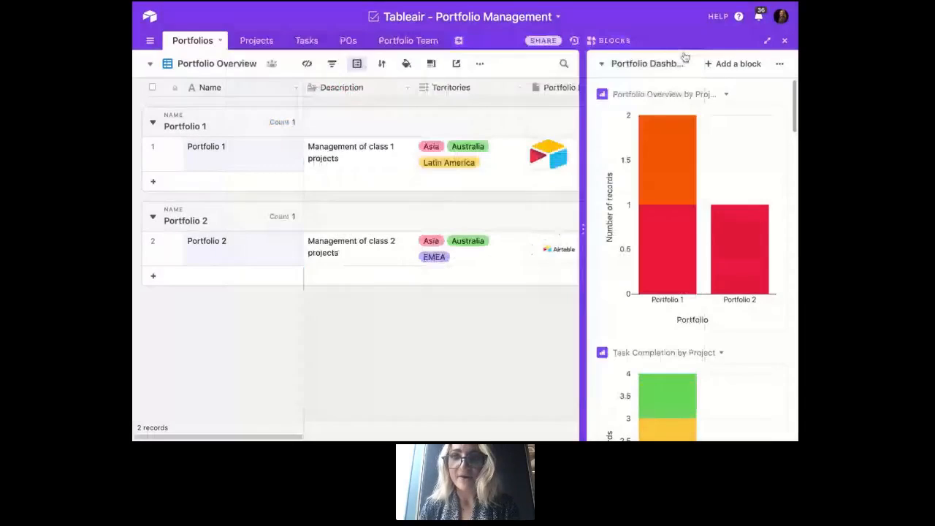
- Expand the Portfolio Dashboard to full screen and check which dashboards are available in the base
{"action": "left_click", "coordinate": [767, 44]}
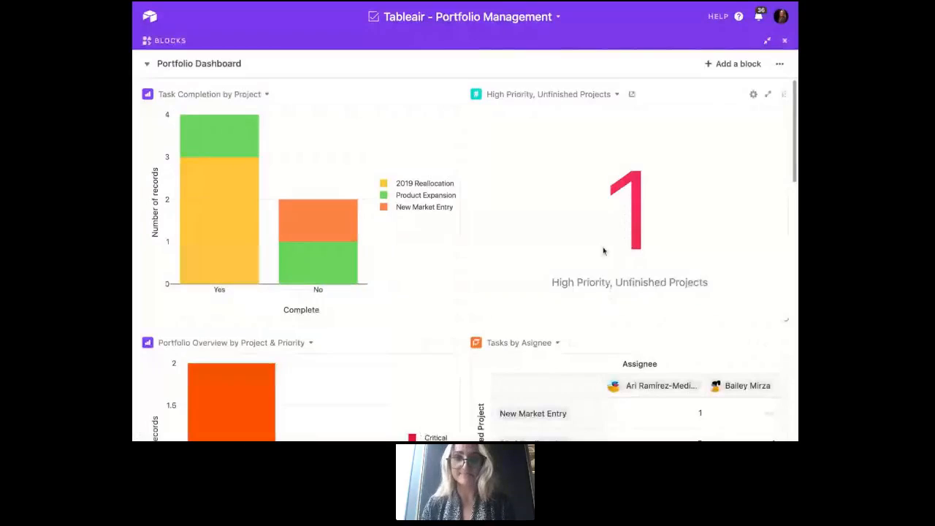
{"action": "left_click", "coordinate": [241, 76]}
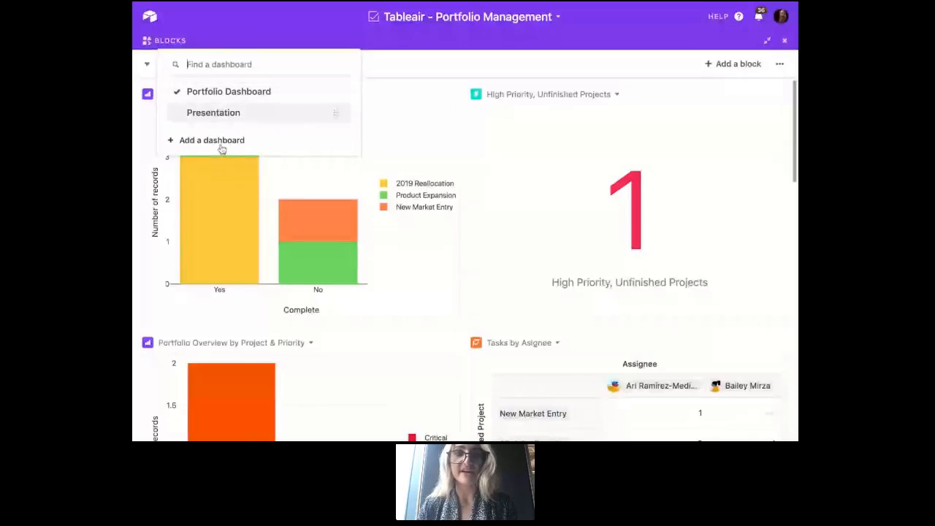
{"action": "left_click", "coordinate": [247, 18]}
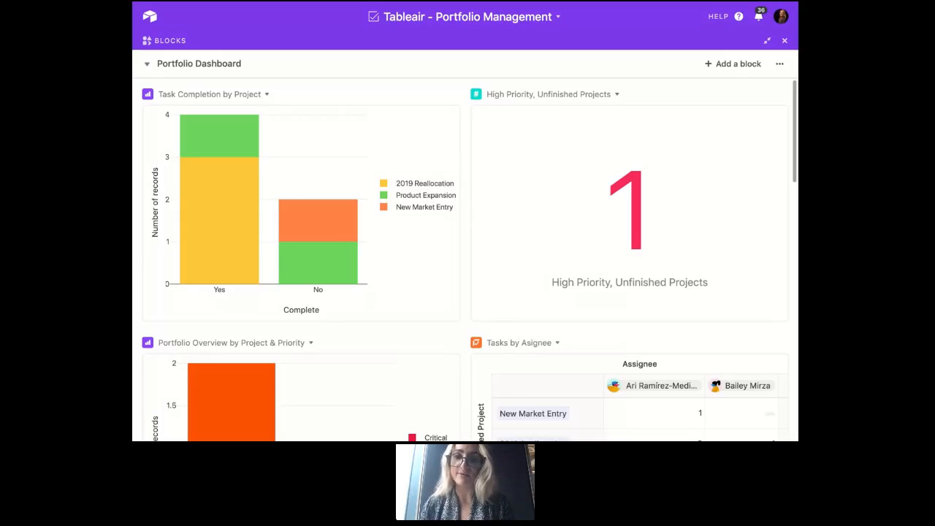
{"action": "left_click", "coordinate": [223, 63]}
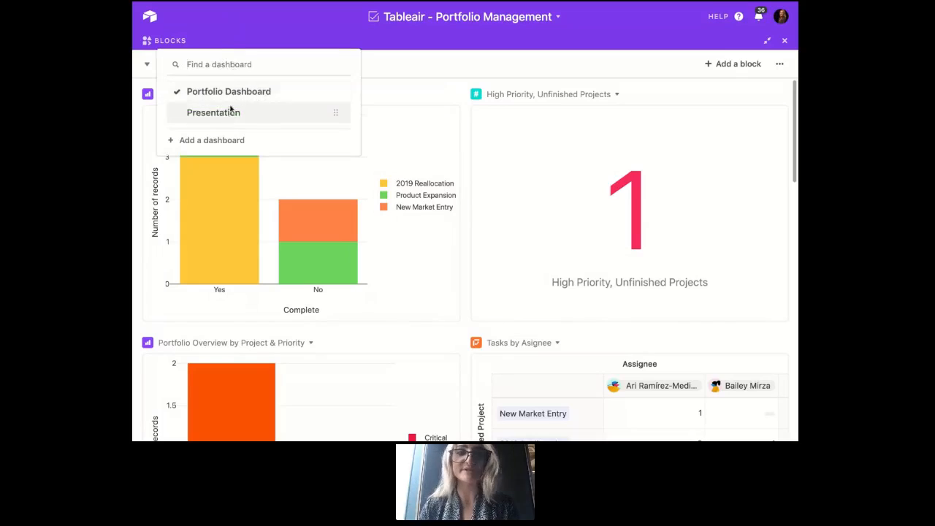
{"action": "left_click", "coordinate": [234, 35]}
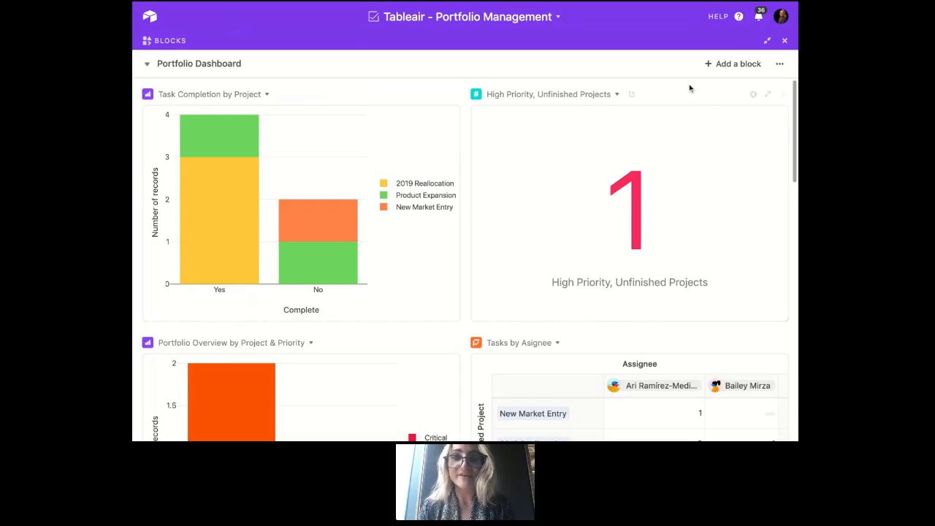
- Examine the Task Completion by Project chart's settings for source table, view, chart type, axes and grouping
{"action": "left_click", "coordinate": [415, 134]}
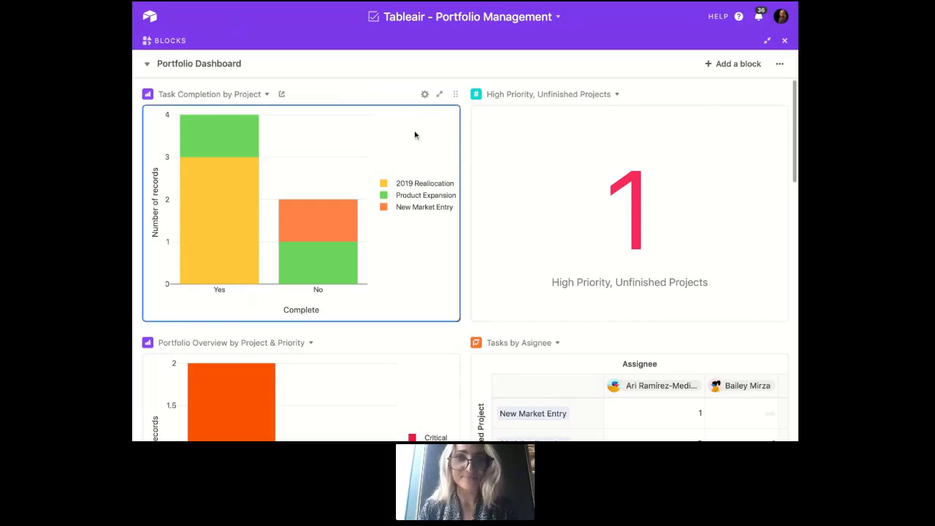
{"action": "left_click", "coordinate": [425, 94]}
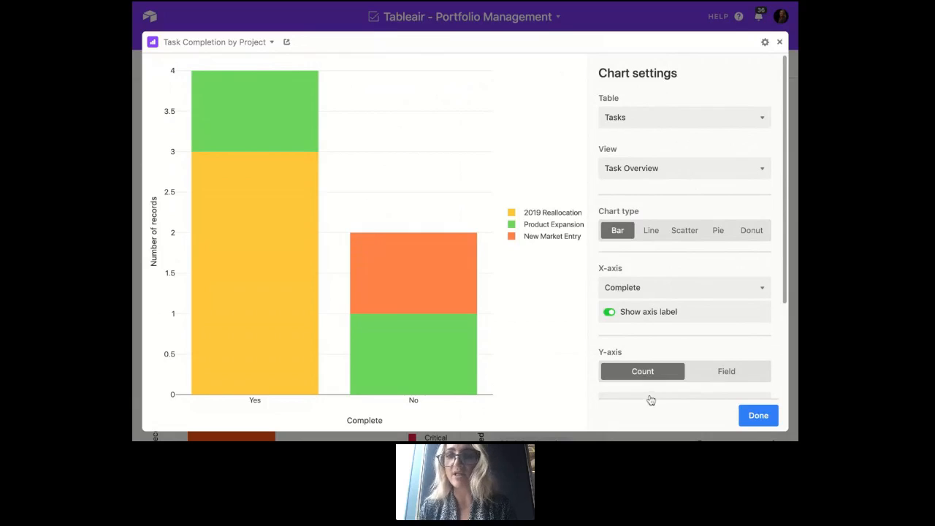
{"action": "left_click", "coordinate": [665, 119]}
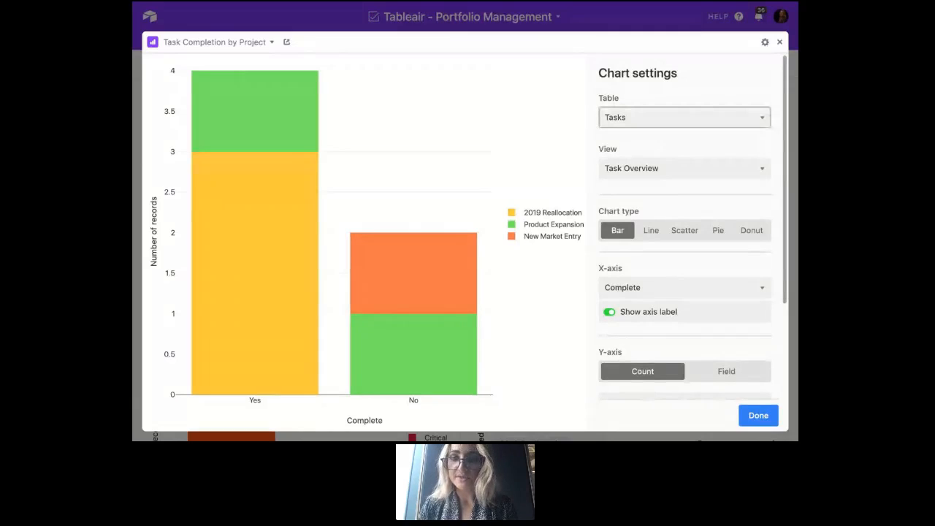
{"action": "left_click", "coordinate": [686, 171]}
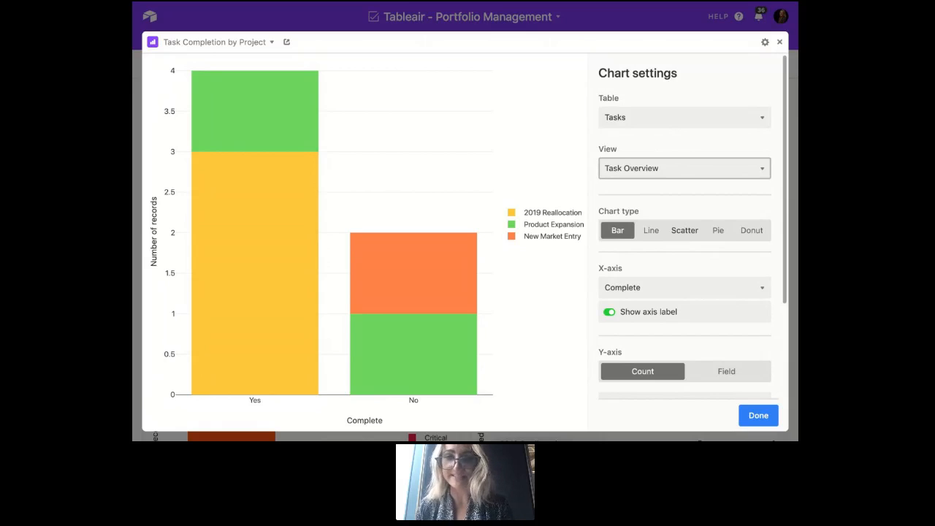
{"action": "scroll", "coordinate": [684, 226], "scroll_direction": "down", "scroll_amount": 3}
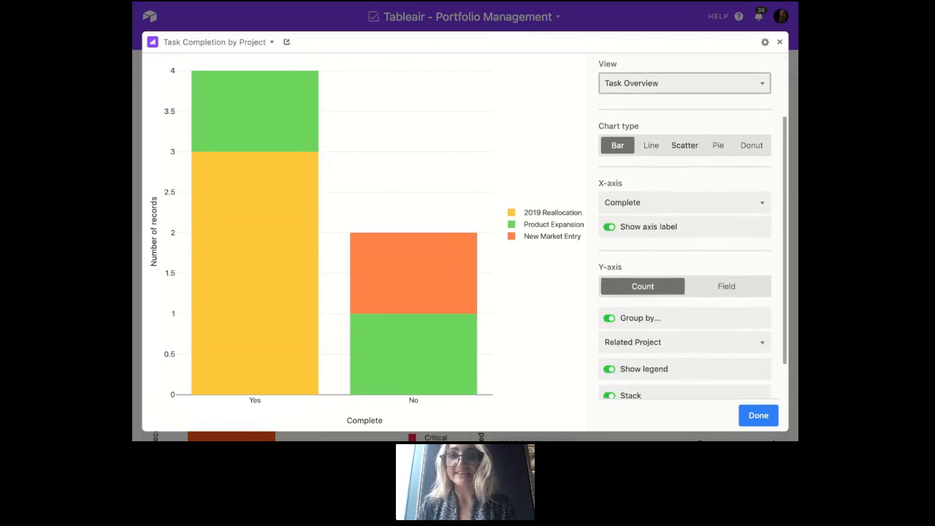
{"action": "scroll", "coordinate": [684, 226], "scroll_direction": "down", "scroll_amount": 2}
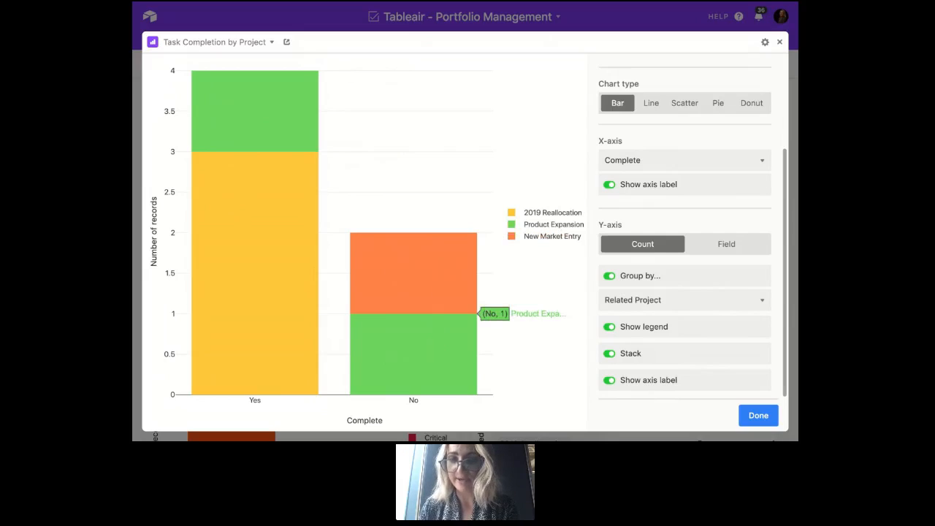
{"action": "scroll", "coordinate": [707, 134], "scroll_direction": "up", "scroll_amount": 3}
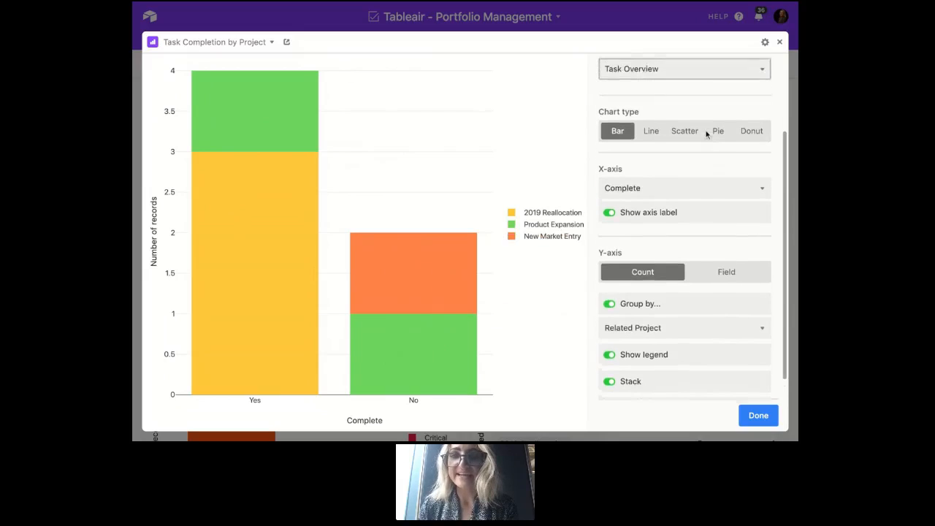
{"action": "scroll", "coordinate": [661, 253], "scroll_direction": "down", "scroll_amount": 3}
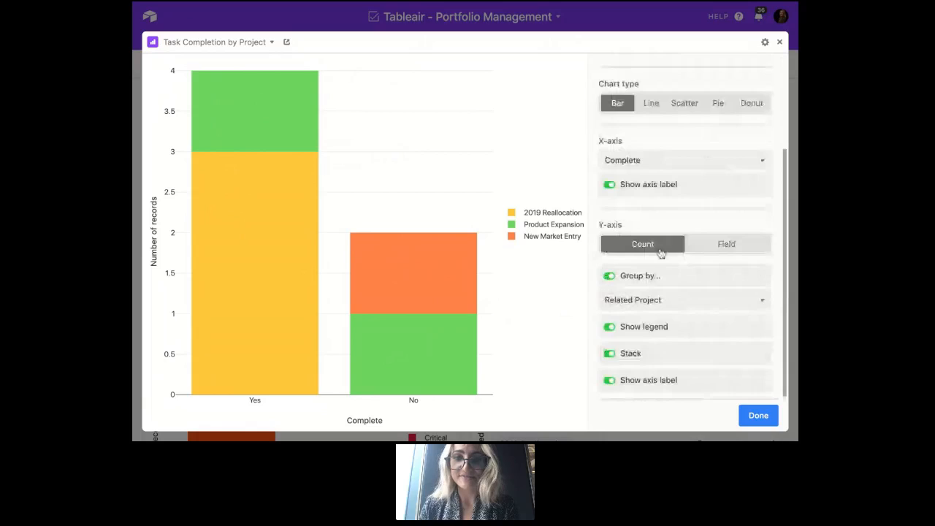
- Turn the Task Completion by Project chart's grouping off and back on, and close its settings
{"action": "left_click", "coordinate": [650, 276]}
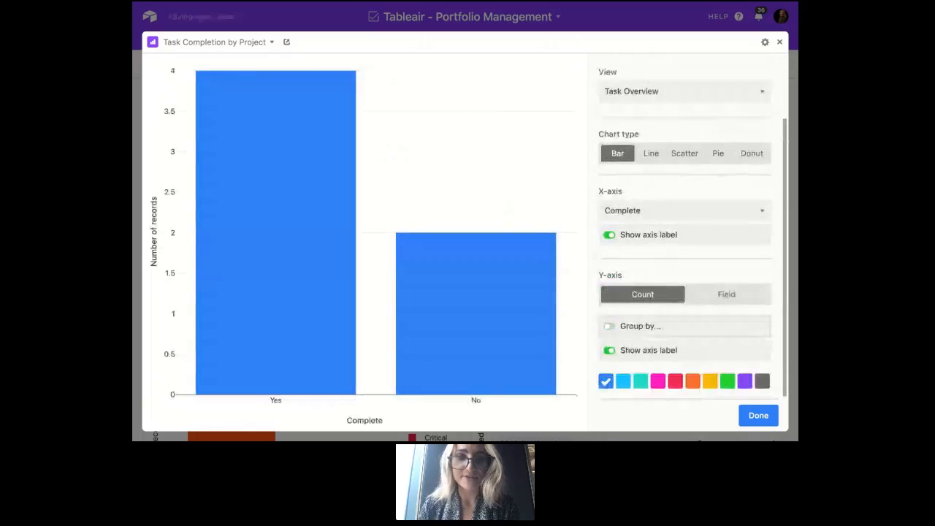
{"action": "left_click", "coordinate": [621, 326]}
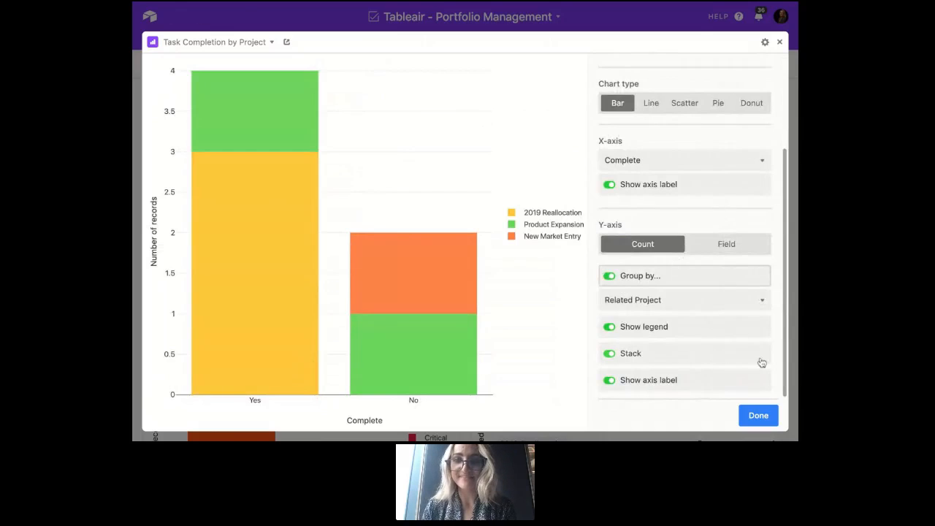
{"action": "left_click", "coordinate": [756, 415]}
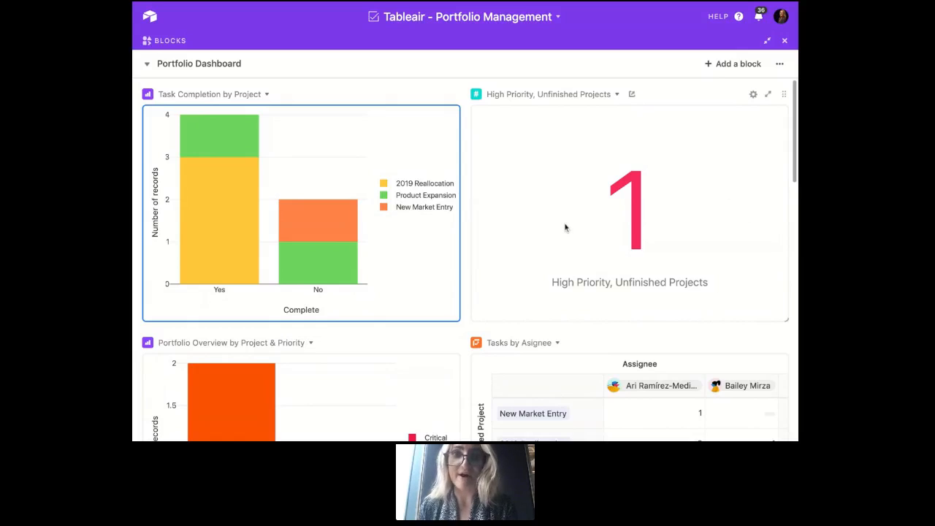
- Open the Tasks by Asignee pivot table's settings and examine its source, row grouping, column grouping and summary options
{"action": "scroll", "coordinate": [564, 227], "scroll_direction": "down", "scroll_amount": 2}
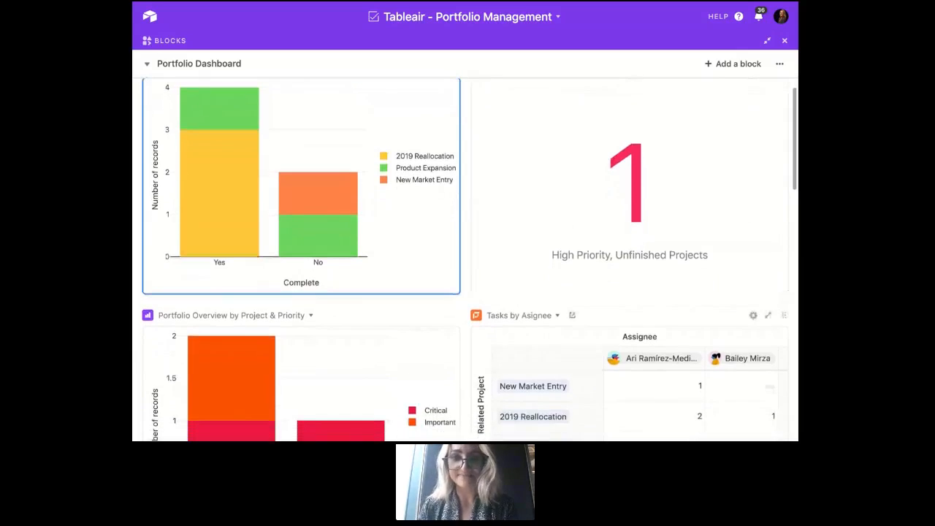
{"action": "scroll", "coordinate": [465, 260], "scroll_direction": "down", "scroll_amount": 5}
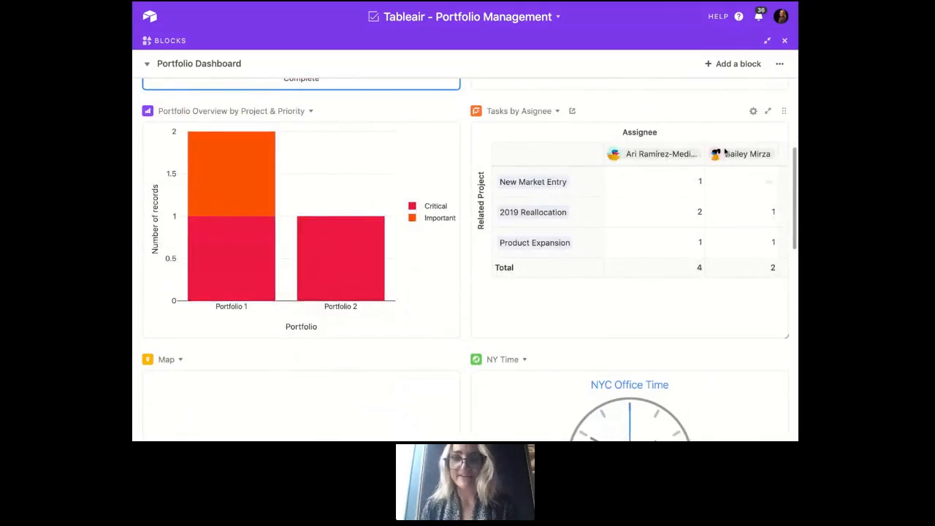
{"action": "left_click", "coordinate": [754, 111]}
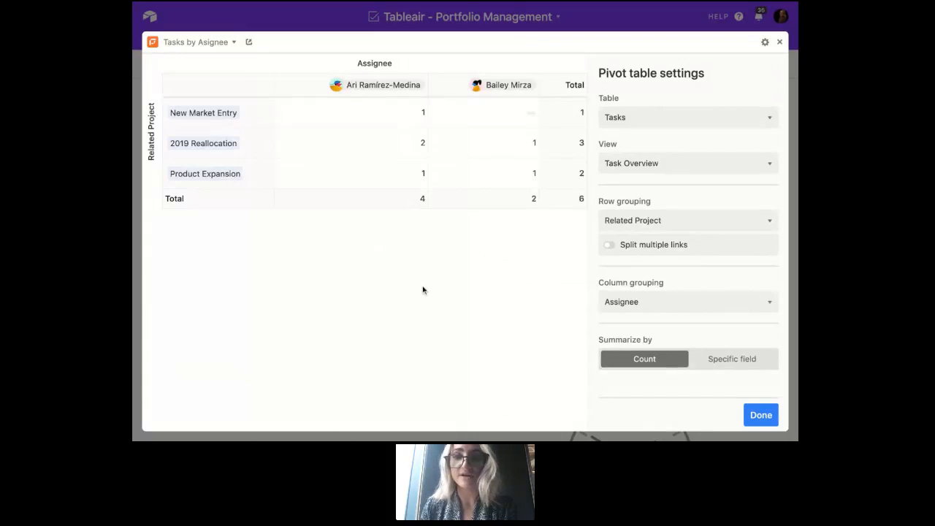
- Close the Tasks by Asignee pivot table, view the Map block's location pins in full screen, and return to the dashboard
{"action": "left_click", "coordinate": [780, 42]}
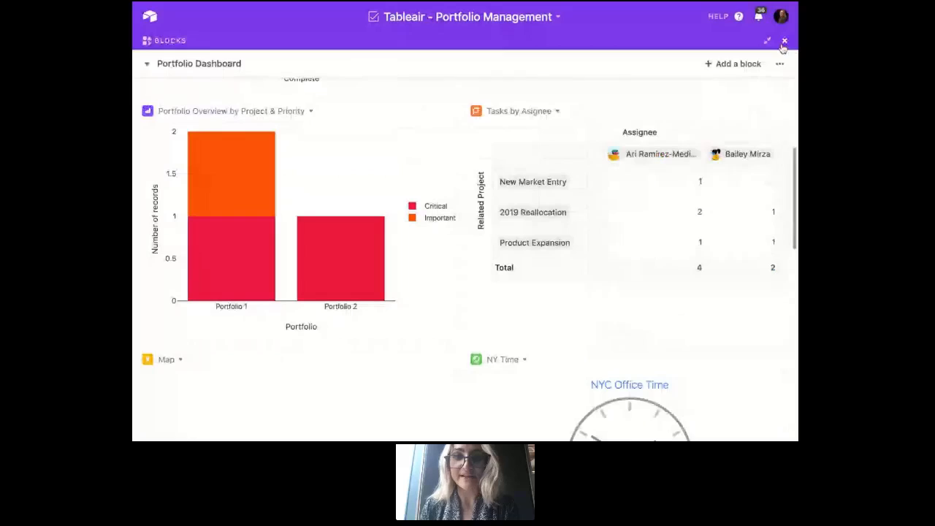
{"action": "scroll", "coordinate": [744, 138], "scroll_direction": "down", "scroll_amount": 3}
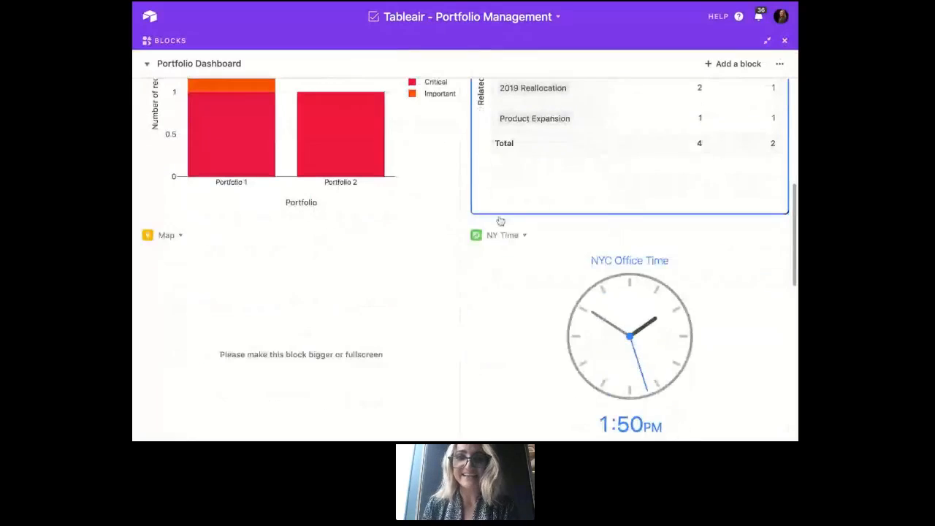
{"action": "scroll", "coordinate": [455, 222], "scroll_direction": "down", "scroll_amount": 3}
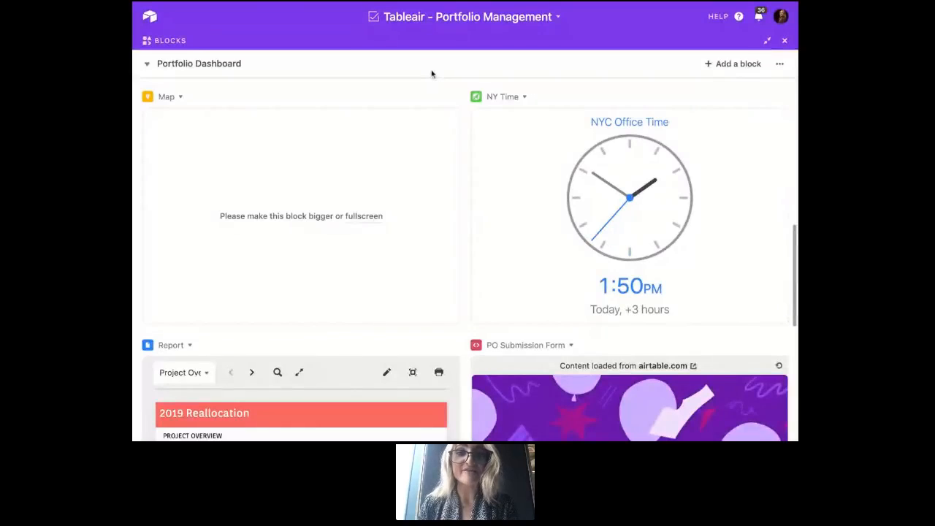
{"action": "left_click", "coordinate": [441, 99]}
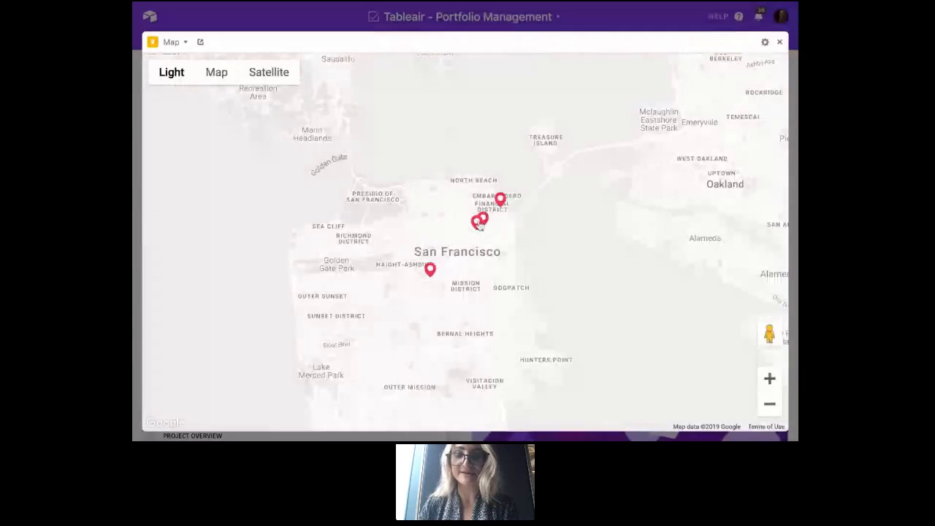
{"action": "left_click", "coordinate": [779, 42]}
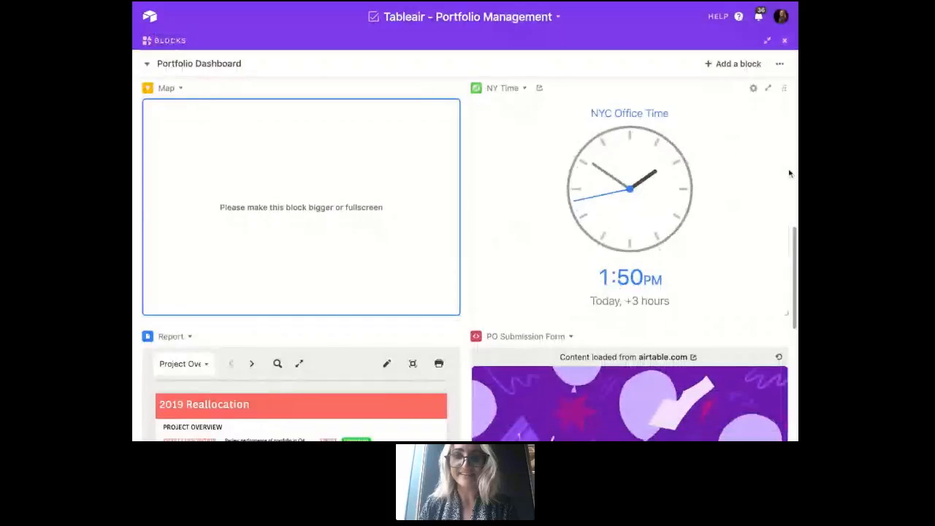
- View the PO Submission Form block in full screen, review its fields from Projects through Amount, and close it
{"action": "scroll", "coordinate": [789, 173], "scroll_direction": "down", "scroll_amount": 3}
{"action": "scroll", "coordinate": [789, 173], "scroll_direction": "down", "scroll_amount": 3}
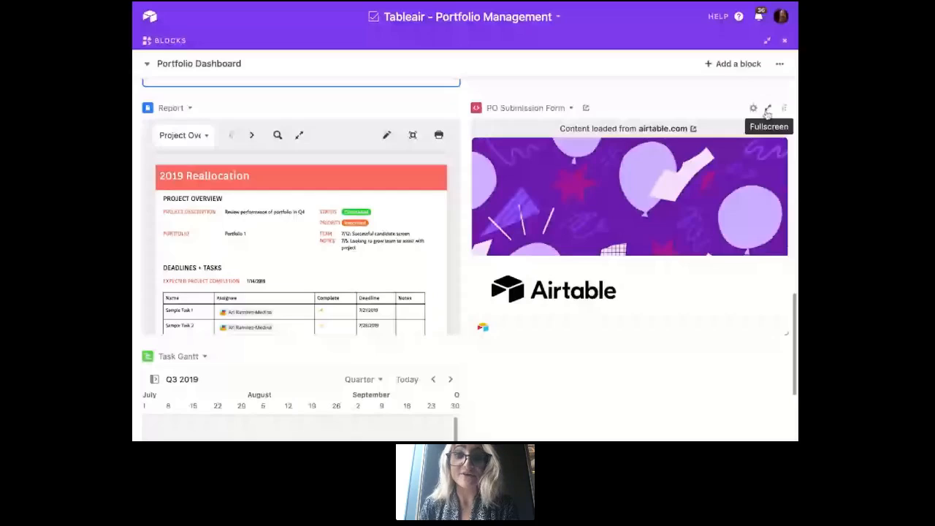
{"action": "left_click", "coordinate": [767, 110]}
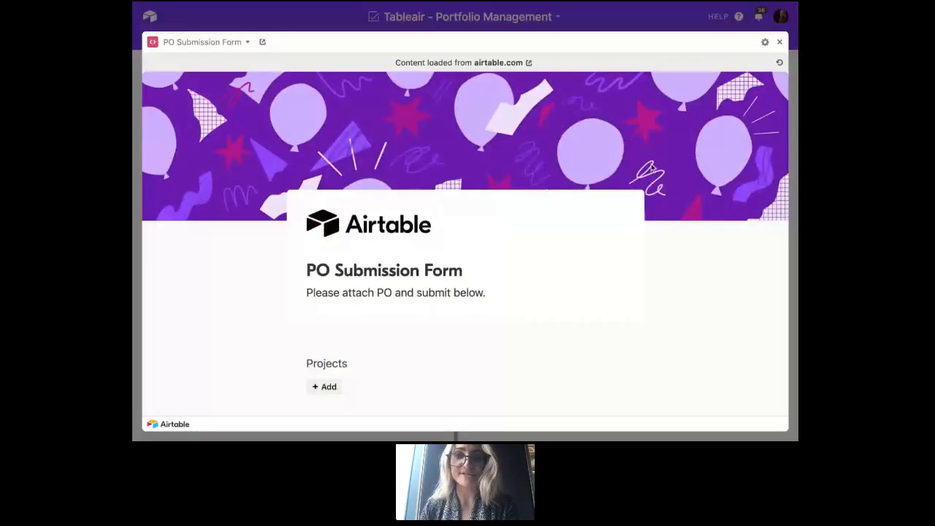
{"action": "scroll", "coordinate": [619, 191], "scroll_direction": "down", "scroll_amount": 1}
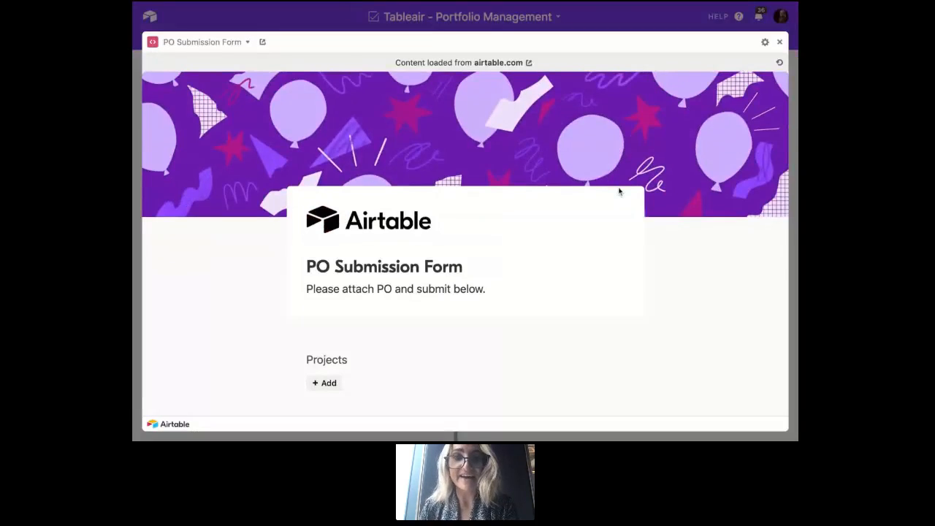
{"action": "scroll", "coordinate": [619, 190], "scroll_direction": "down", "scroll_amount": 5}
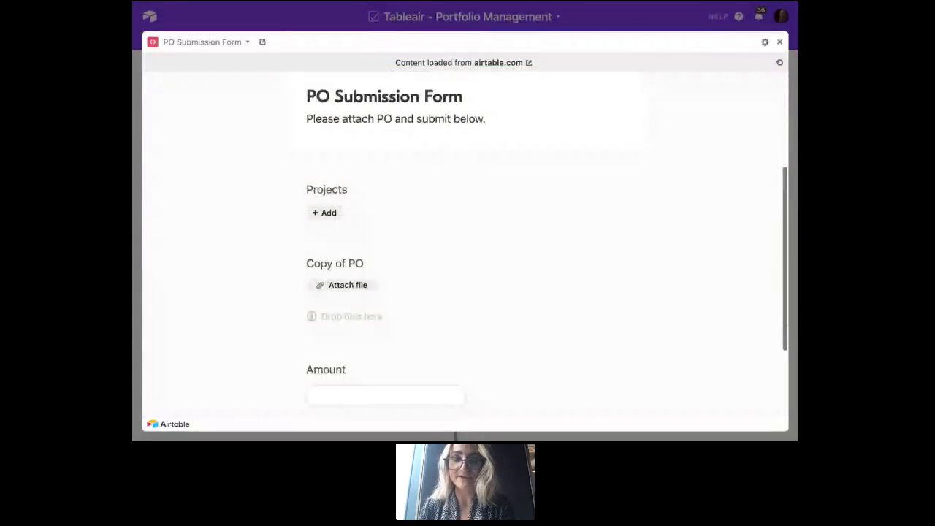
{"action": "scroll", "coordinate": [619, 190], "scroll_direction": "down", "scroll_amount": 1}
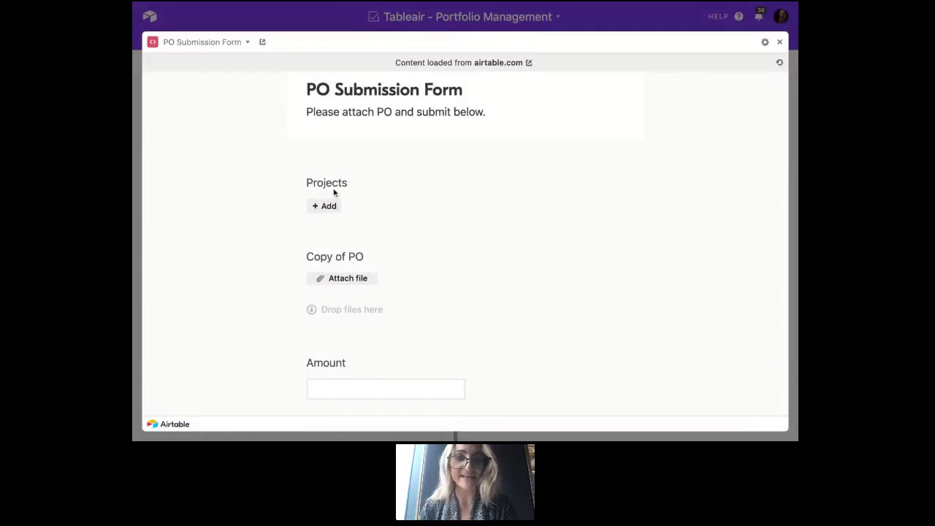
{"action": "scroll", "coordinate": [376, 328], "scroll_direction": "down", "scroll_amount": 3}
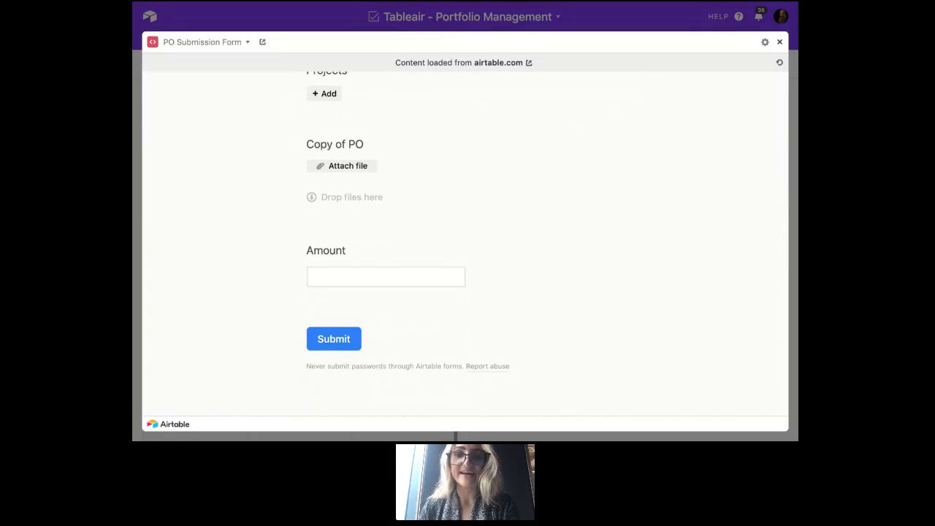
{"action": "key", "text": "Escape"}
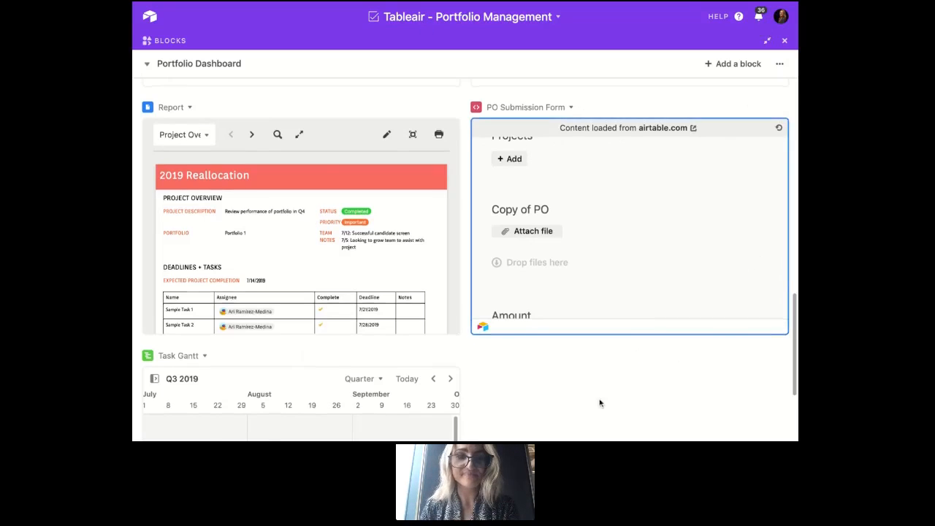
- Show the Task Gantt block in full screen and expand the New Market Entry and Product Expansion groups
{"action": "scroll", "coordinate": [599, 403], "scroll_direction": "down", "scroll_amount": 1}
{"action": "scroll", "coordinate": [599, 403], "scroll_direction": "down", "scroll_amount": 2}
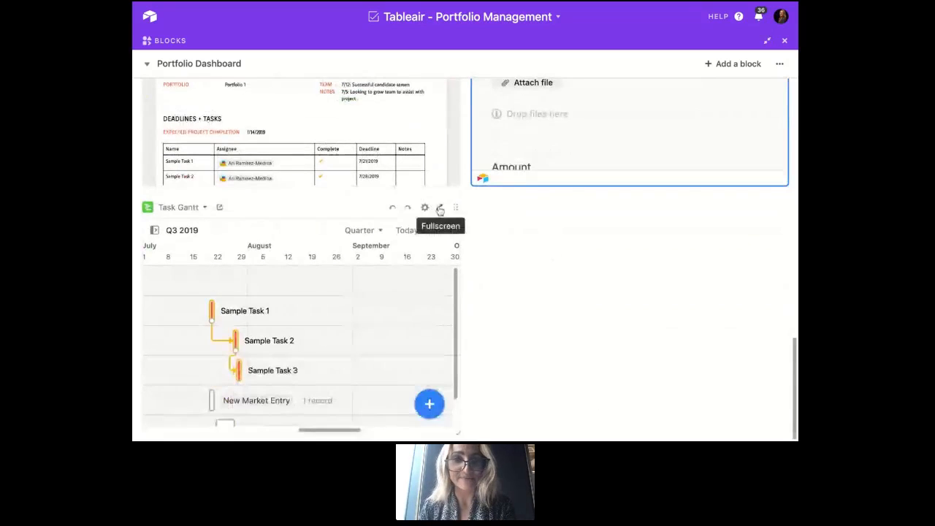
{"action": "left_click", "coordinate": [441, 210]}
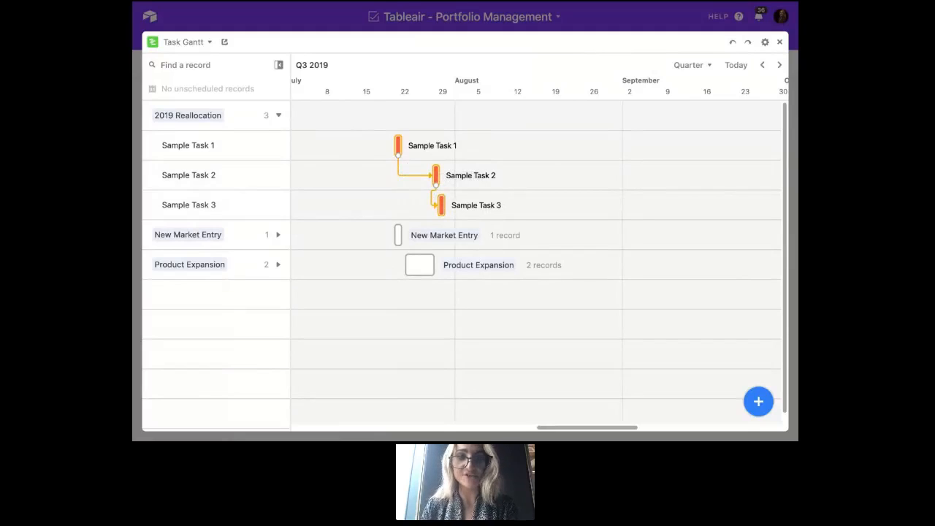
{"action": "left_click", "coordinate": [279, 236]}
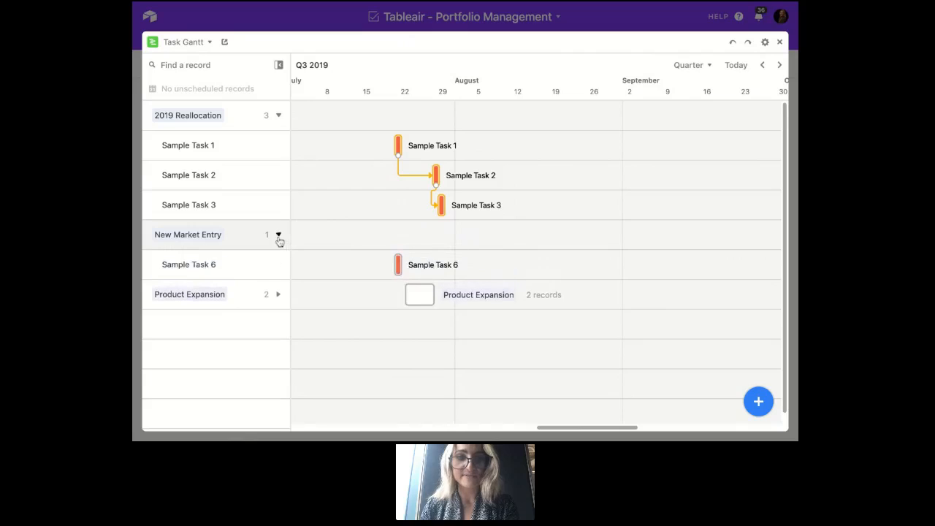
{"action": "left_click", "coordinate": [277, 295]}
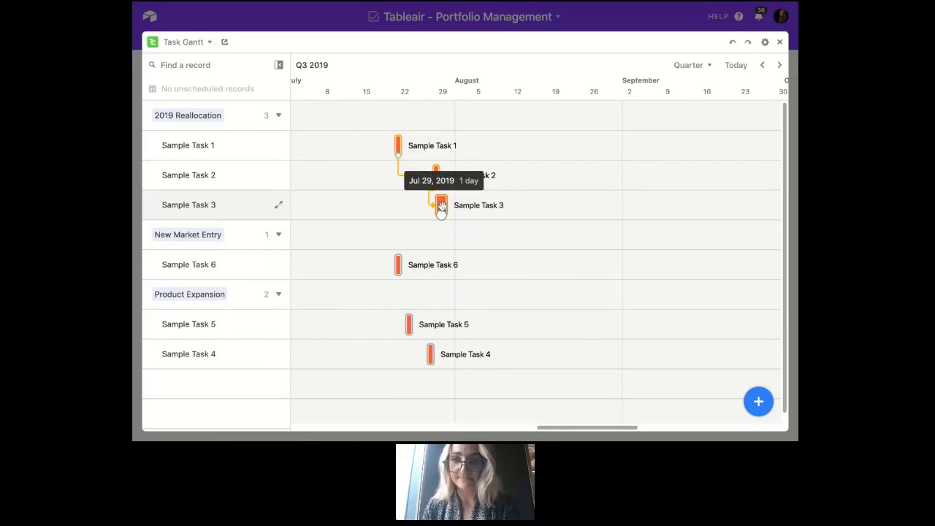
- Open Sample Task 1's record from the Gantt chart, review its fields and linked PO, and close the record and the block
{"action": "left_click", "coordinate": [398, 143]}
{"action": "double_click", "coordinate": [397, 144]}
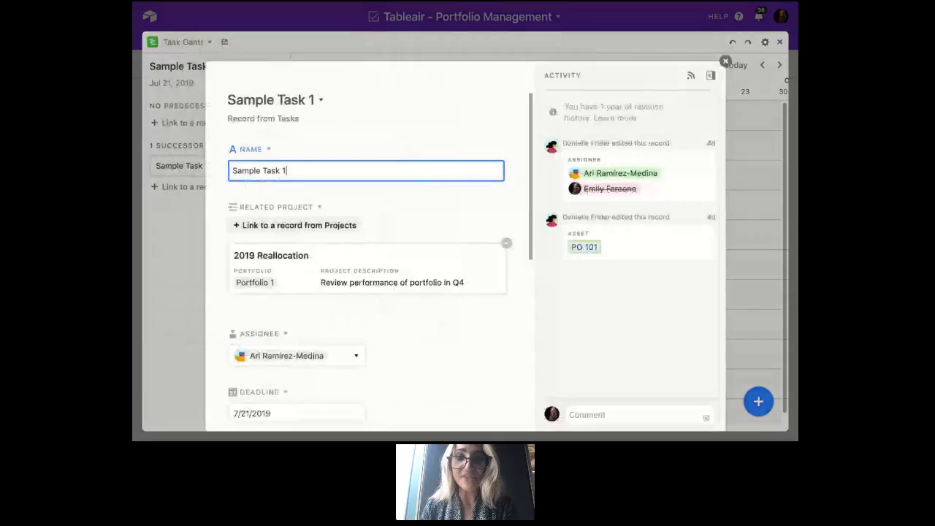
{"action": "scroll", "coordinate": [493, 130], "scroll_direction": "down", "scroll_amount": 6}
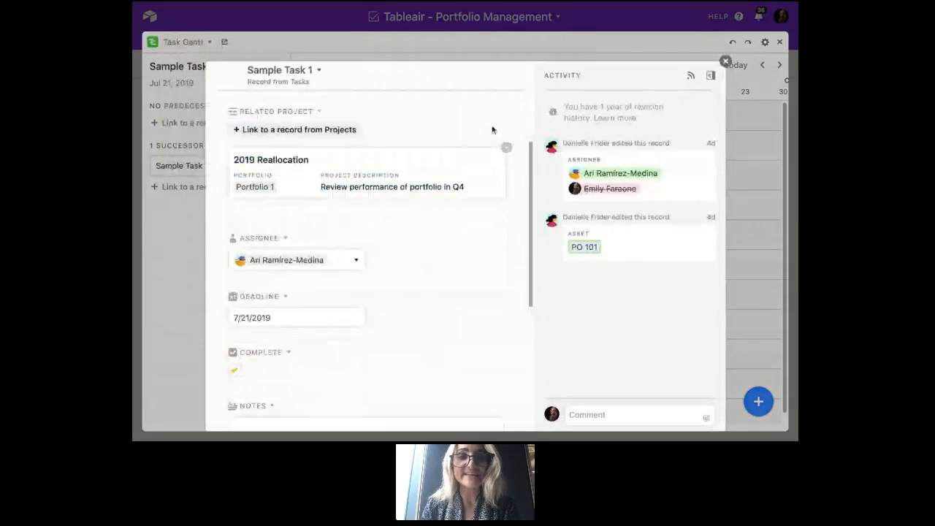
{"action": "scroll", "coordinate": [369, 256], "scroll_direction": "down", "scroll_amount": 3}
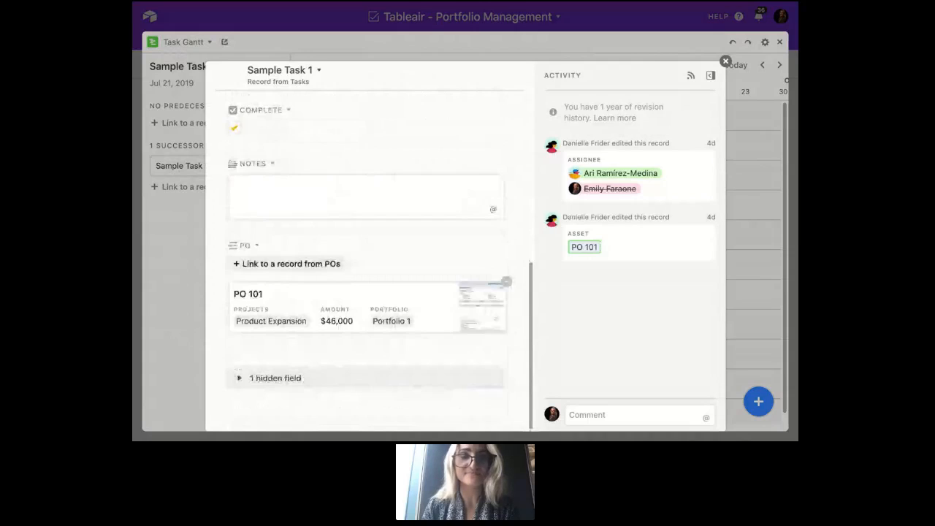
{"action": "scroll", "coordinate": [369, 255], "scroll_direction": "up", "scroll_amount": 5}
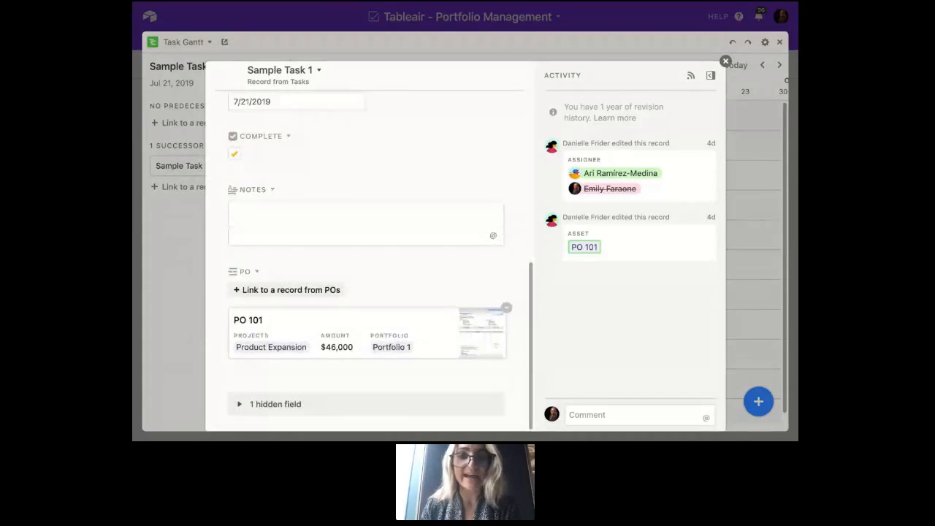
{"action": "scroll", "coordinate": [369, 256], "scroll_direction": "up", "scroll_amount": 3}
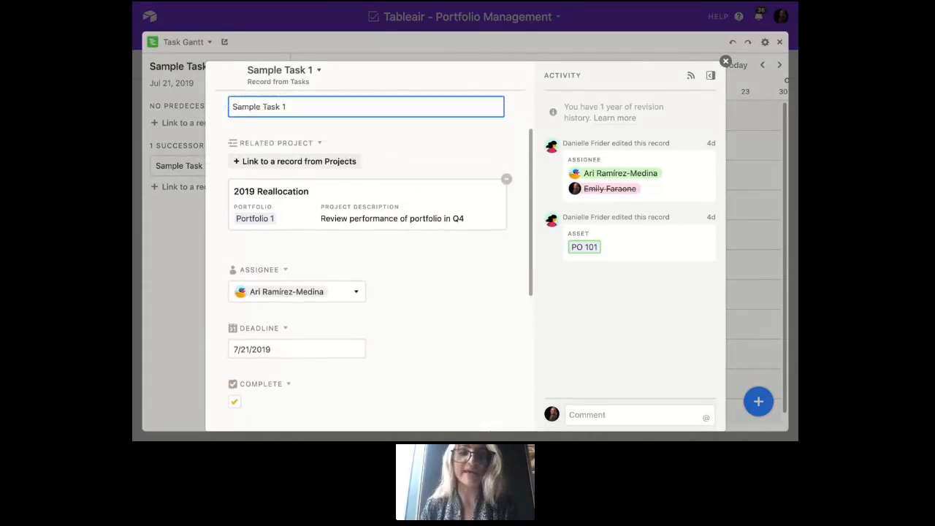
{"action": "scroll", "coordinate": [369, 256], "scroll_direction": "down", "scroll_amount": 5}
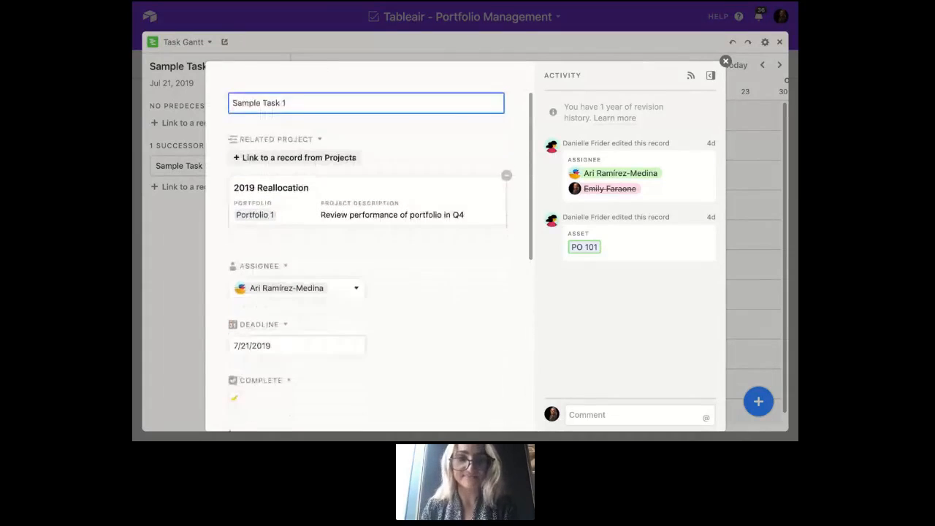
{"action": "scroll", "coordinate": [369, 256], "scroll_direction": "down", "scroll_amount": 1}
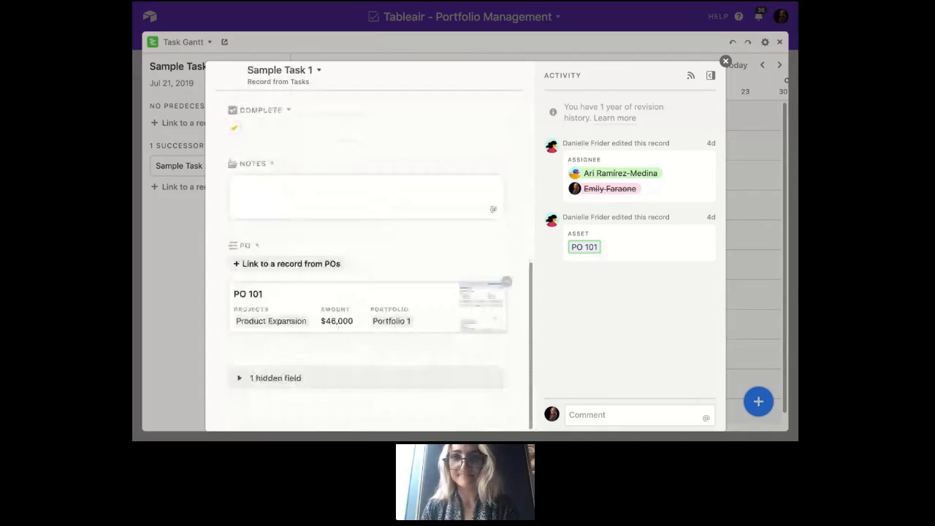
{"action": "left_click", "coordinate": [726, 62]}
{"action": "left_click", "coordinate": [781, 43]}
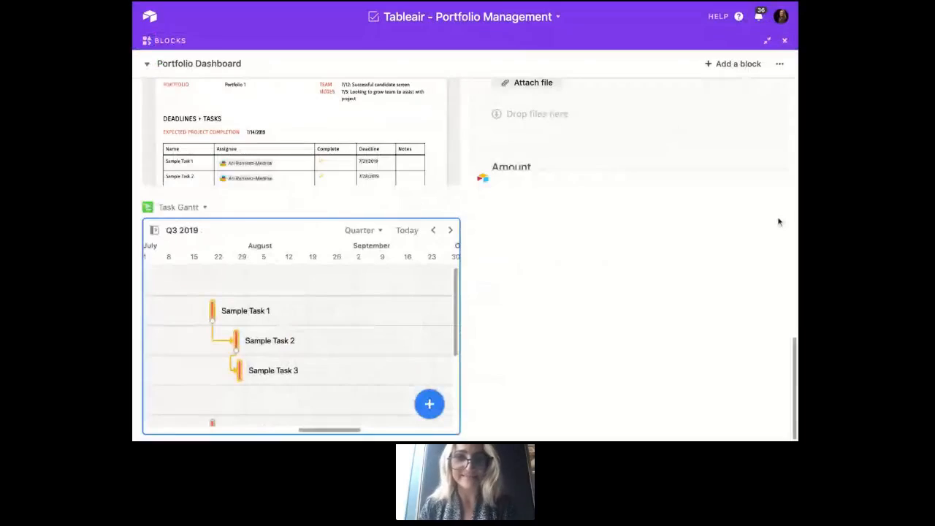
- View the Report block in full screen and browse the Product Expansion and New Market Entry project pages, returning to 2019 Reallocation
{"action": "scroll", "coordinate": [653, 271], "scroll_direction": "up", "scroll_amount": 3}
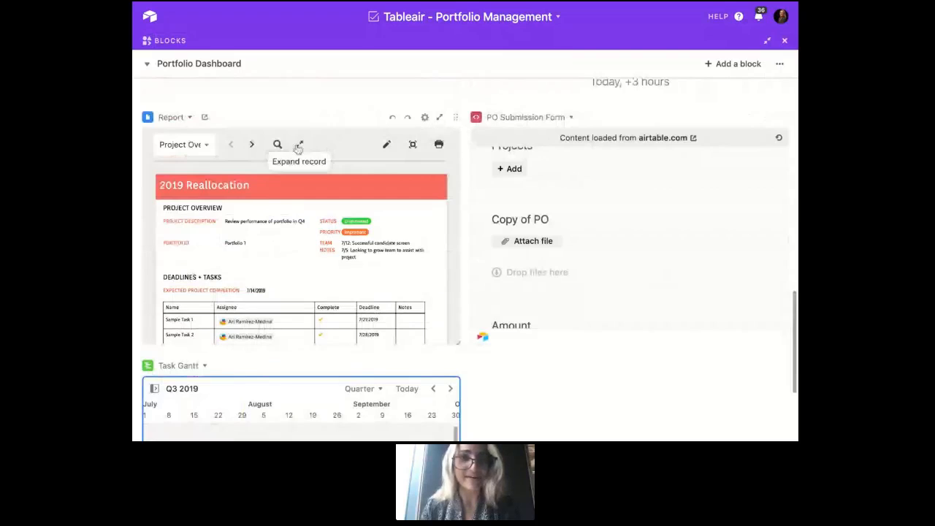
{"action": "left_click", "coordinate": [439, 117]}
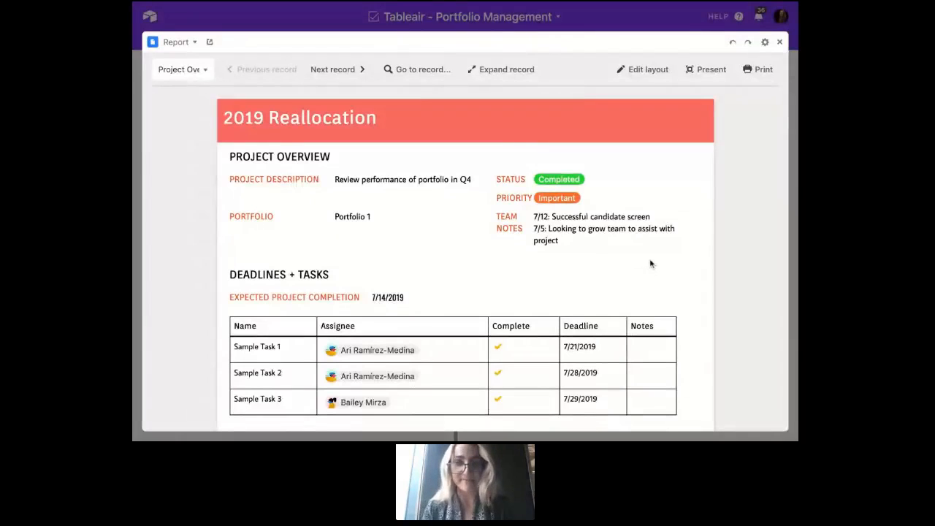
{"action": "scroll", "coordinate": [651, 264], "scroll_direction": "down", "scroll_amount": 2}
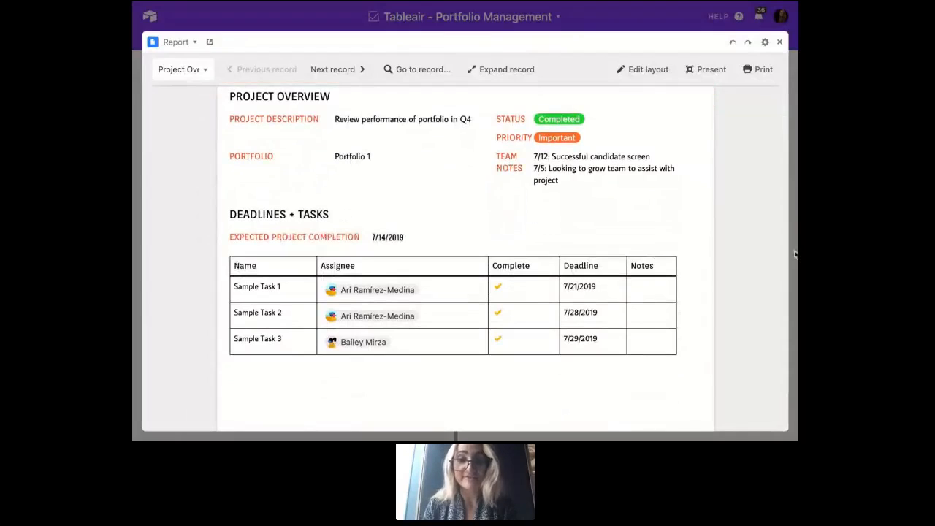
{"action": "scroll", "coordinate": [757, 235], "scroll_direction": "up", "scroll_amount": 2}
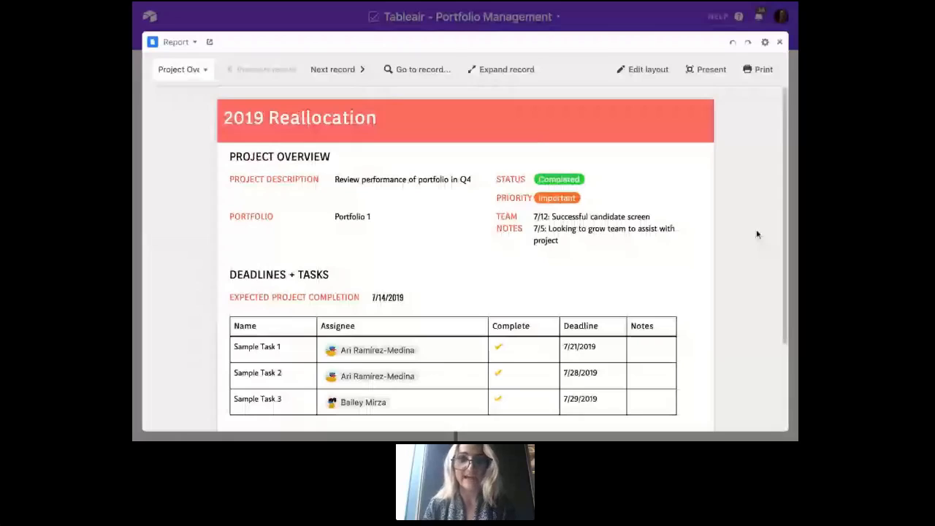
{"action": "left_click", "coordinate": [334, 69]}
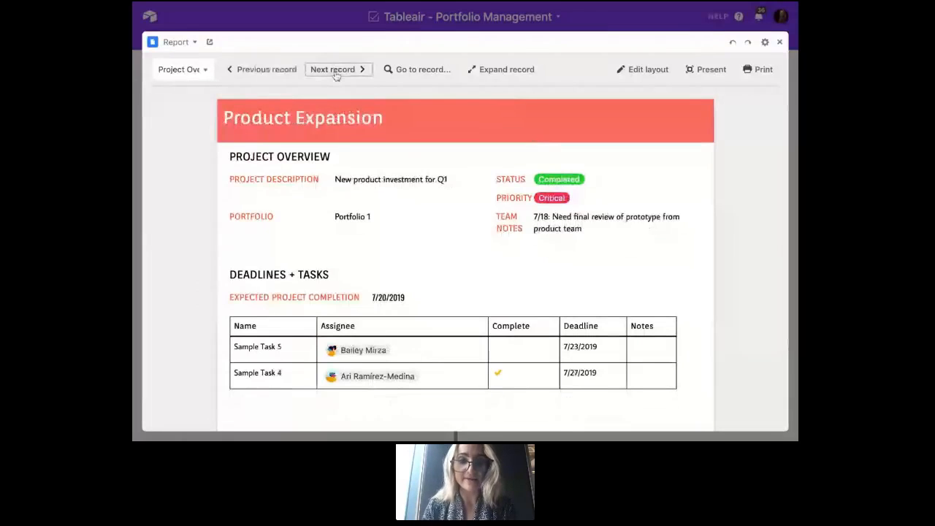
{"action": "left_click", "coordinate": [335, 73]}
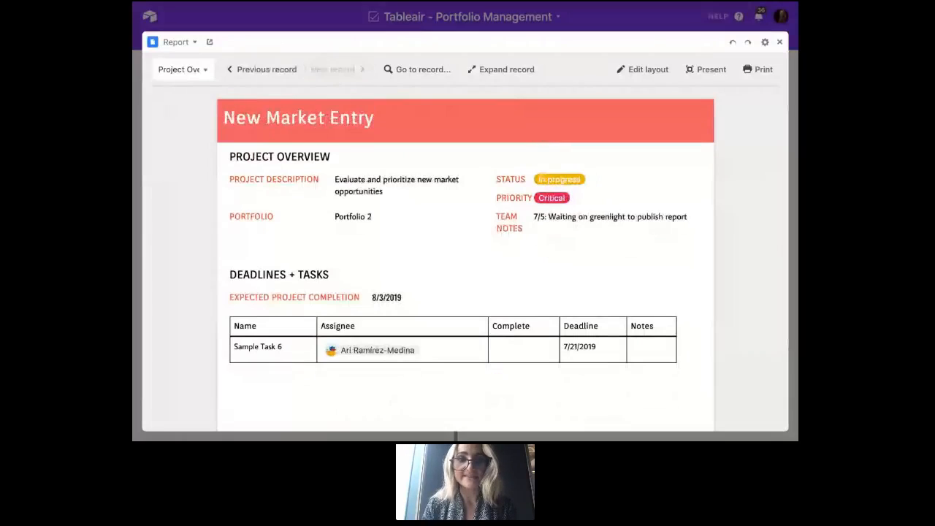
{"action": "left_click", "coordinate": [285, 71]}
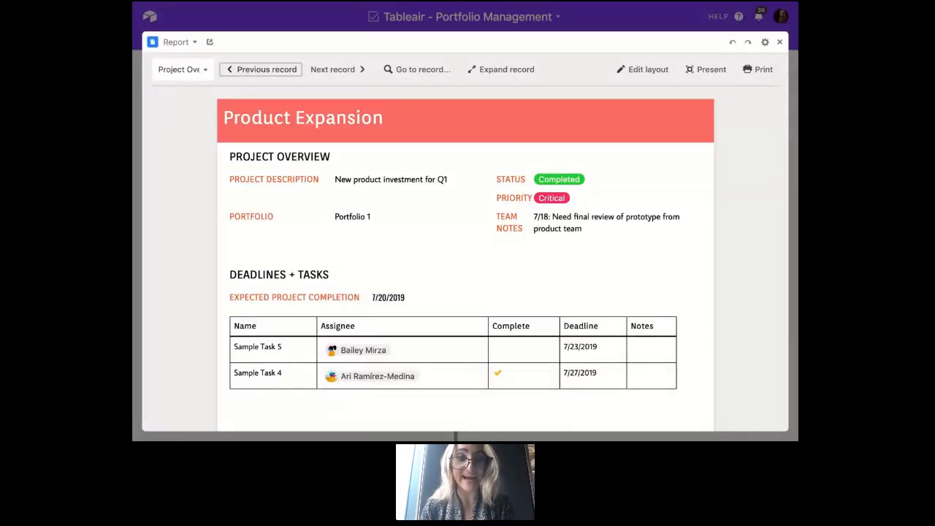
{"action": "left_click", "coordinate": [260, 70]}
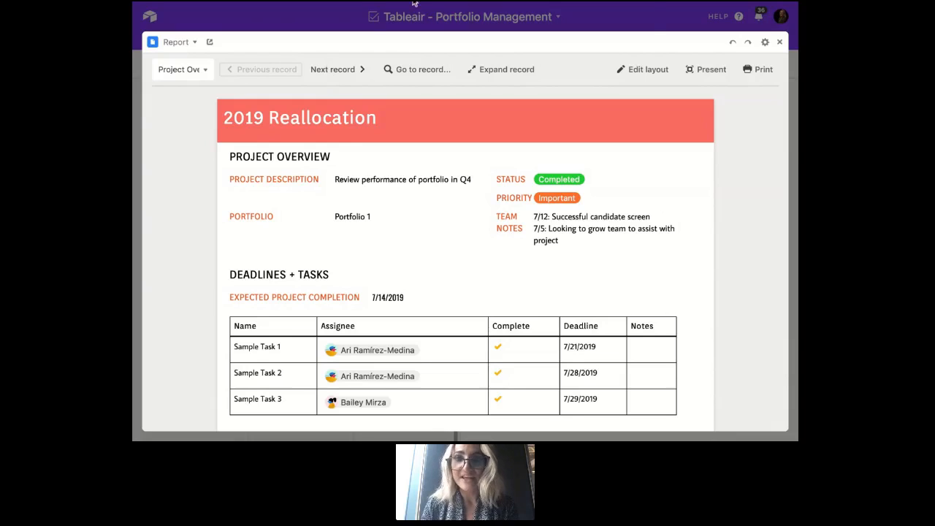
- Open the project report's layout for editing and examine the static elements and table fields available for it
{"action": "left_click", "coordinate": [645, 70]}
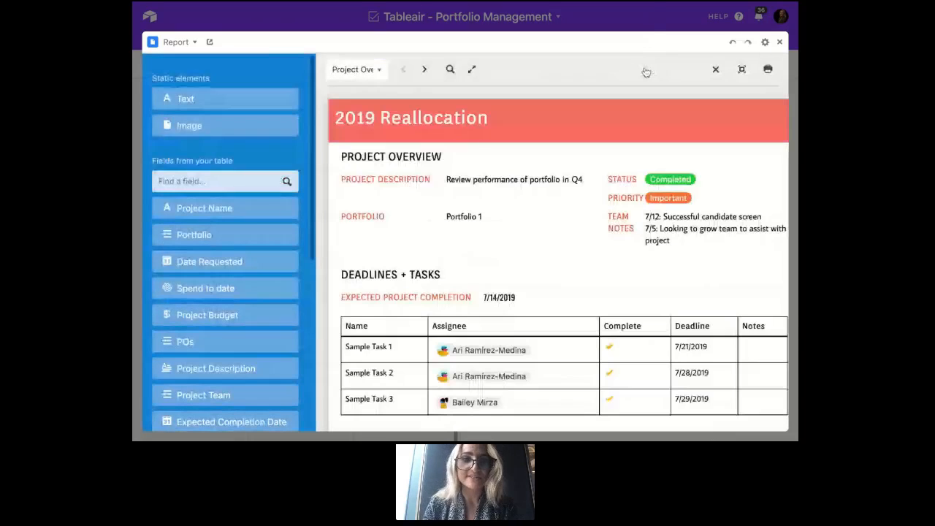
{"action": "scroll", "coordinate": [225, 315], "scroll_direction": "down", "scroll_amount": 5}
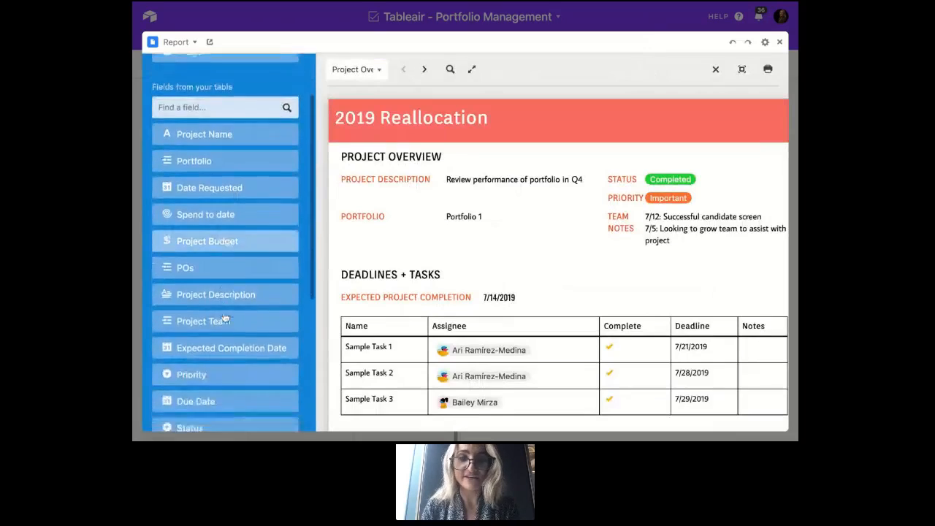
{"action": "scroll", "coordinate": [225, 184], "scroll_direction": "up", "scroll_amount": 5}
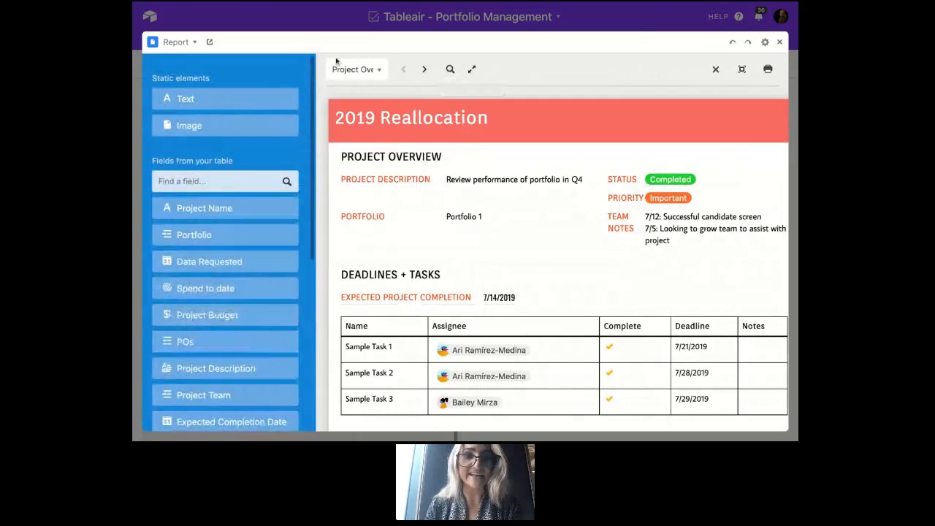
- Add a static text element reading TABLEAIR and place it in the report's header banner, sized 260 by 60 at X 530, Y 0
{"action": "left_click", "coordinate": [221, 104]}
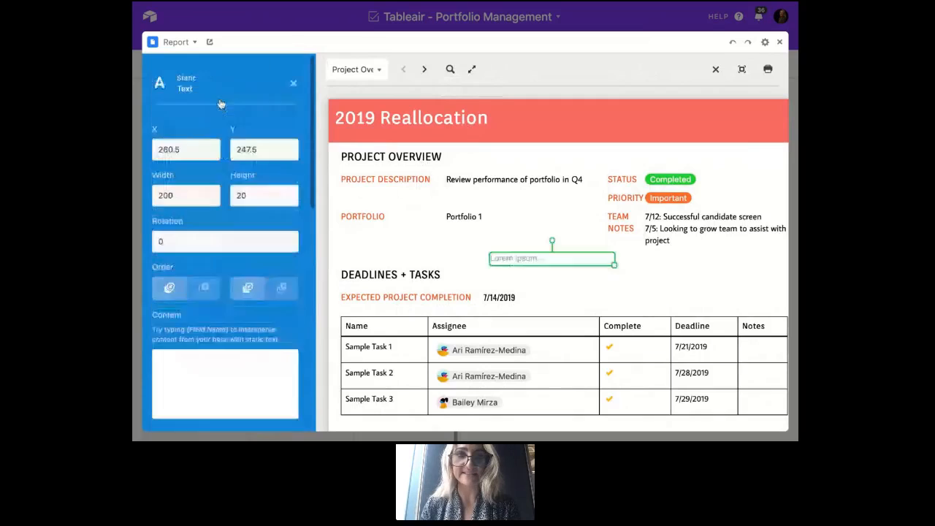
{"action": "left_click", "coordinate": [186, 371]}
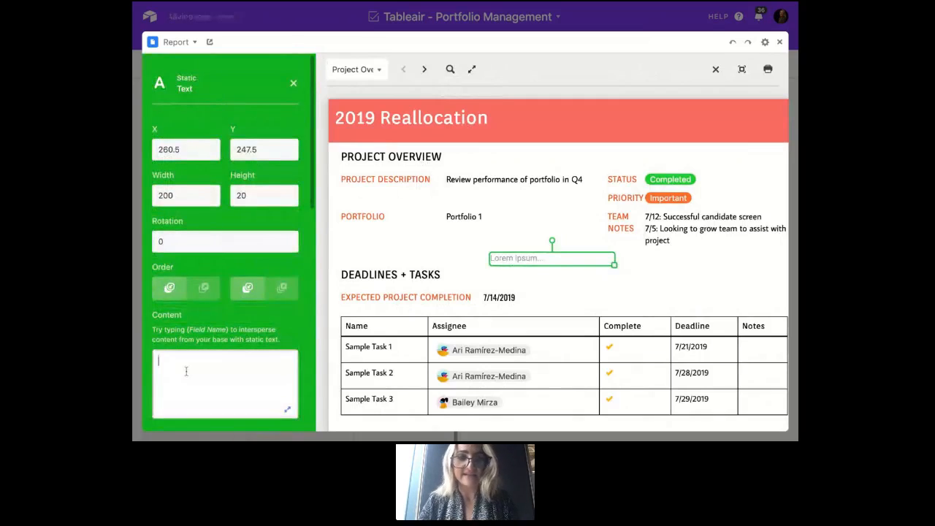
{"action": "type", "text": "TABLEAIR"}
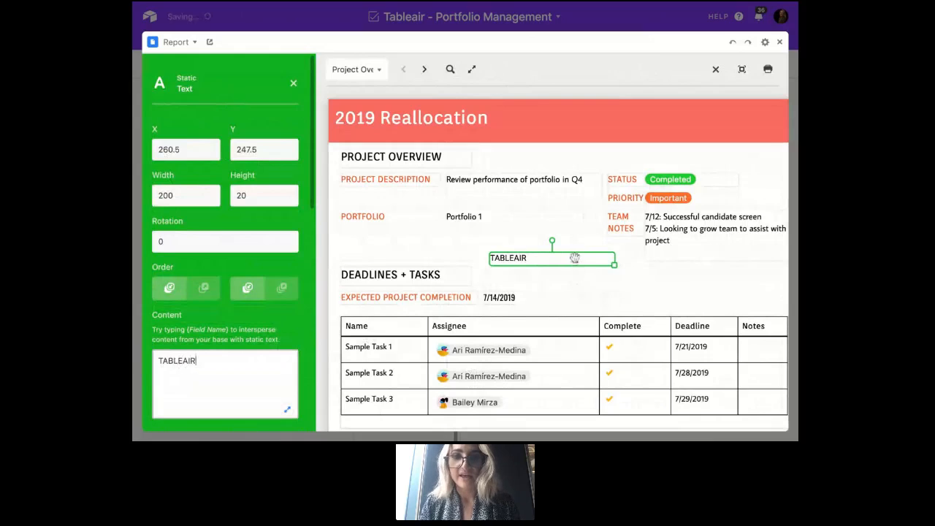
{"action": "left_click_drag", "start_coordinate": [575, 259], "coordinate": [735, 110]}
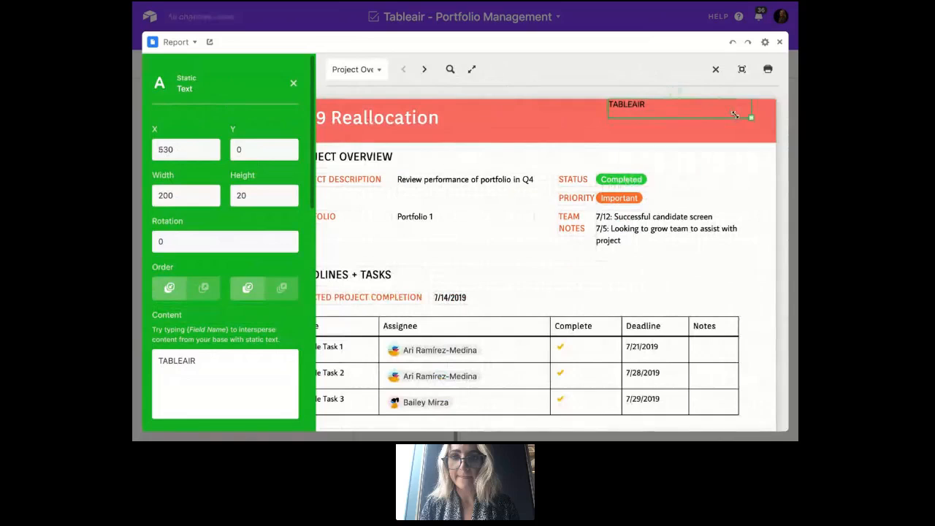
{"action": "left_click_drag", "start_coordinate": [735, 115], "coordinate": [747, 127]}
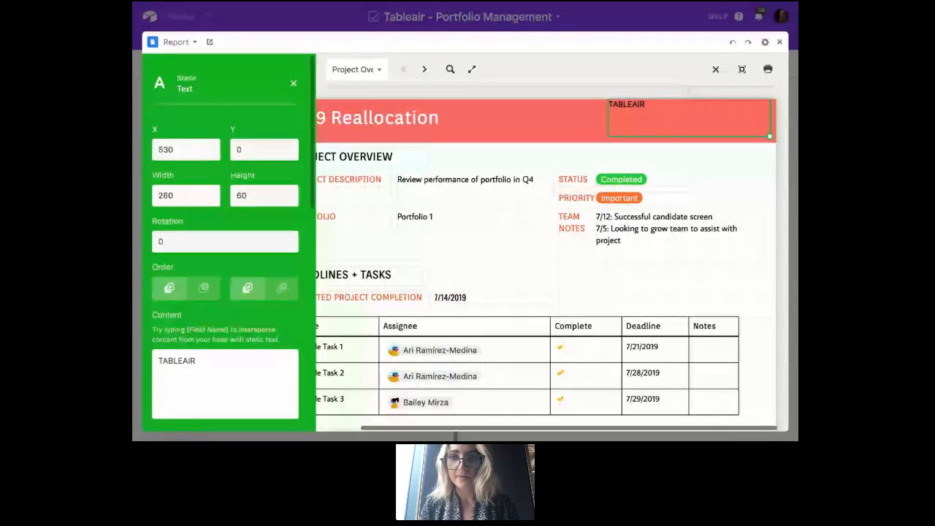
- Bring the coral header banner to the front of the report layout and move it one level back, behind the TABLEAIR text
{"action": "left_click", "coordinate": [672, 107]}
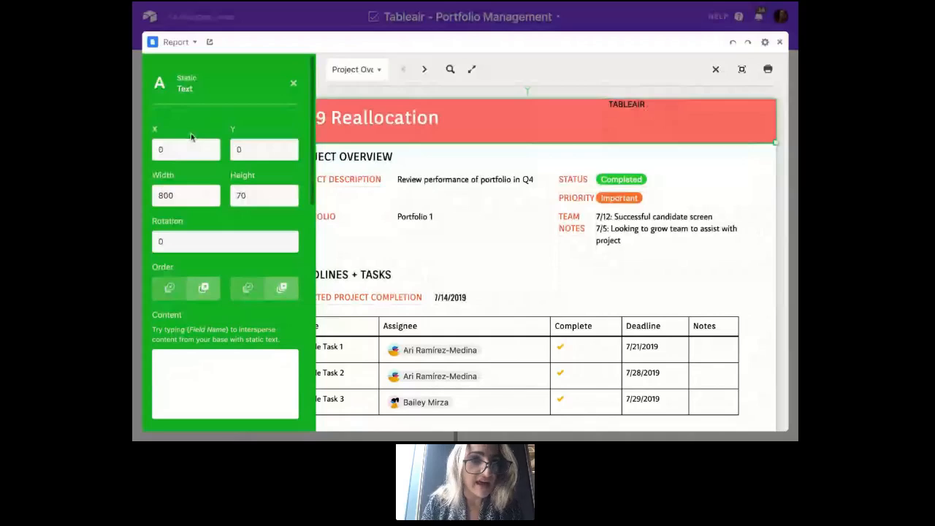
{"action": "left_click", "coordinate": [282, 288]}
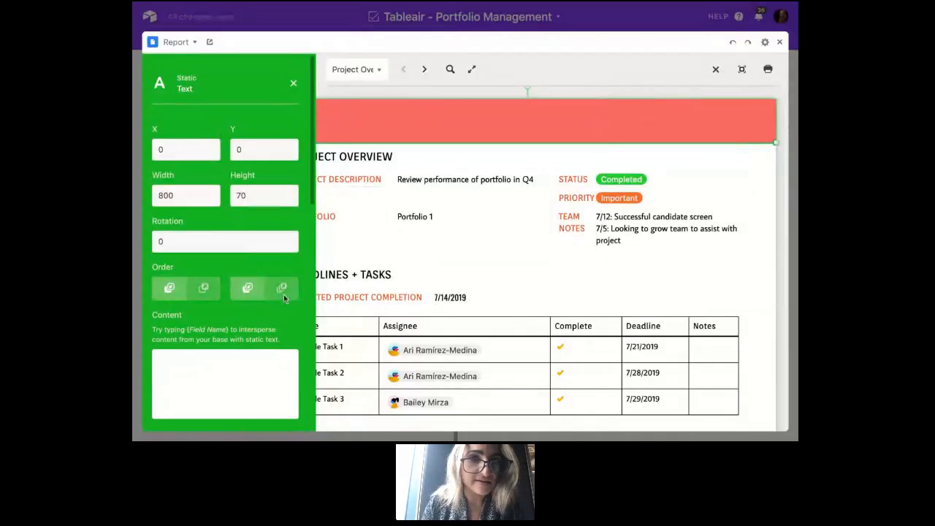
{"action": "left_click", "coordinate": [168, 288]}
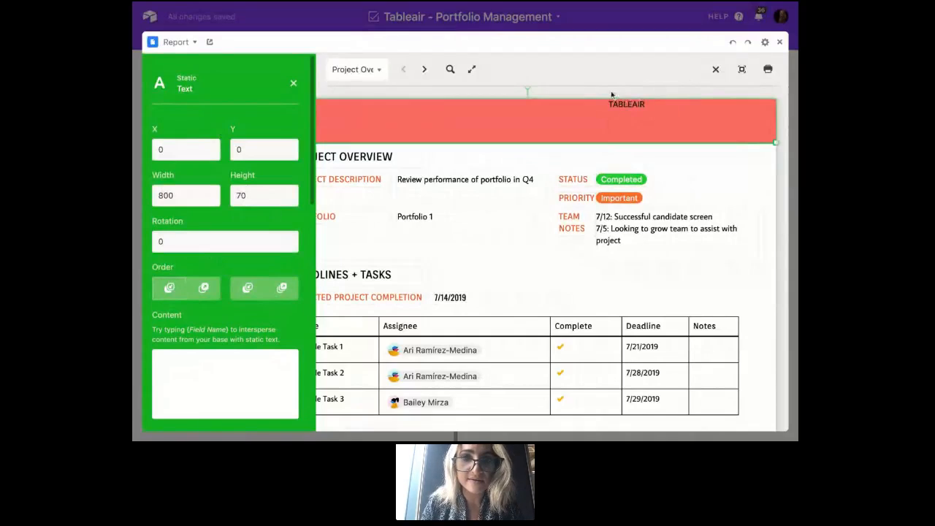
- Set the TABLEAIR text's font size to 35 and its weight to 700
{"action": "left_click", "coordinate": [617, 102]}
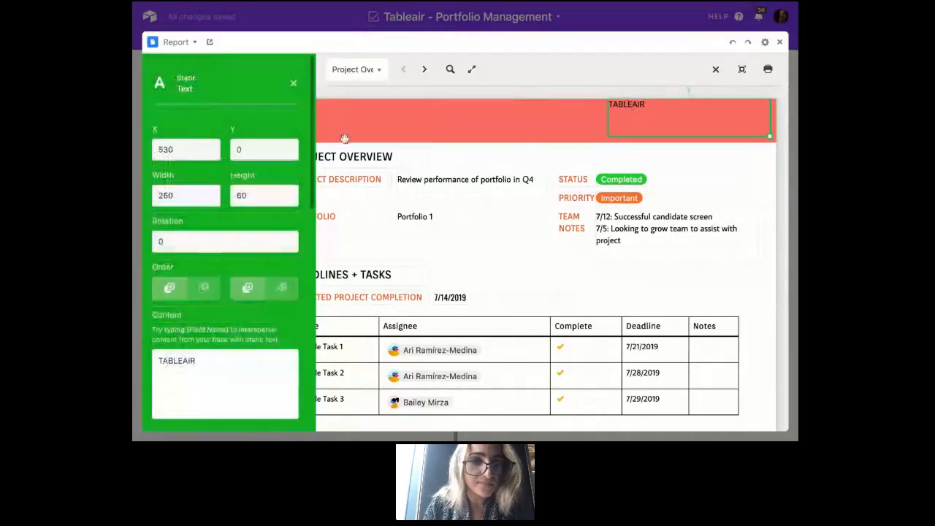
{"action": "scroll", "coordinate": [241, 250], "scroll_direction": "down", "scroll_amount": 4}
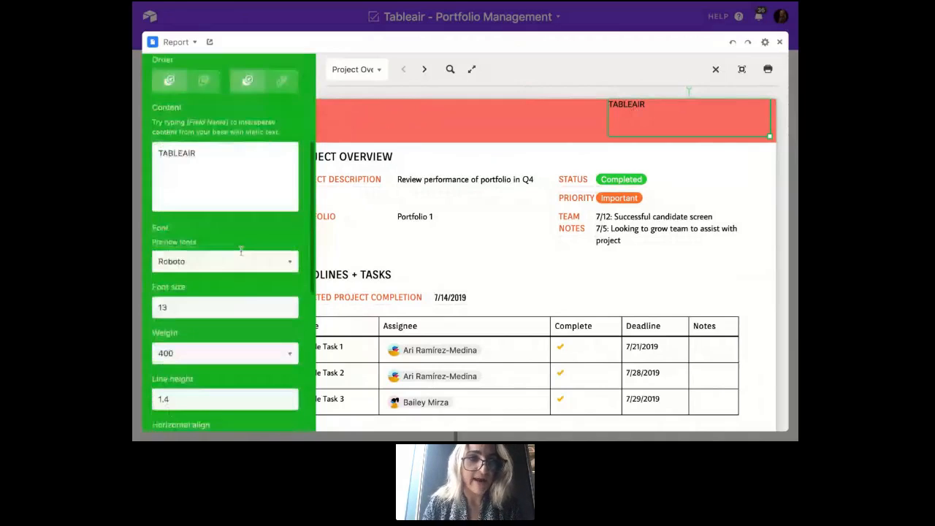
{"action": "scroll", "coordinate": [241, 250], "scroll_direction": "down", "scroll_amount": 1}
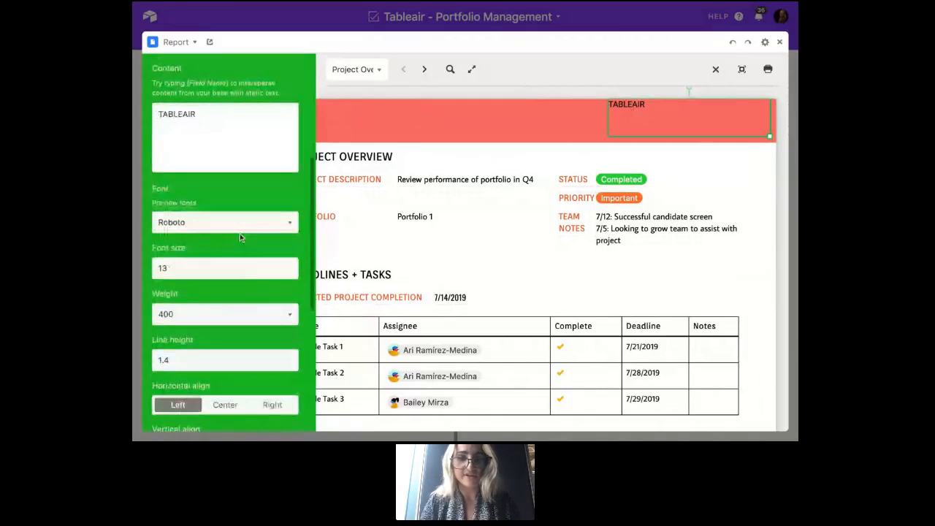
{"action": "double_click", "coordinate": [219, 268]}
{"action": "type", "text": "35"}
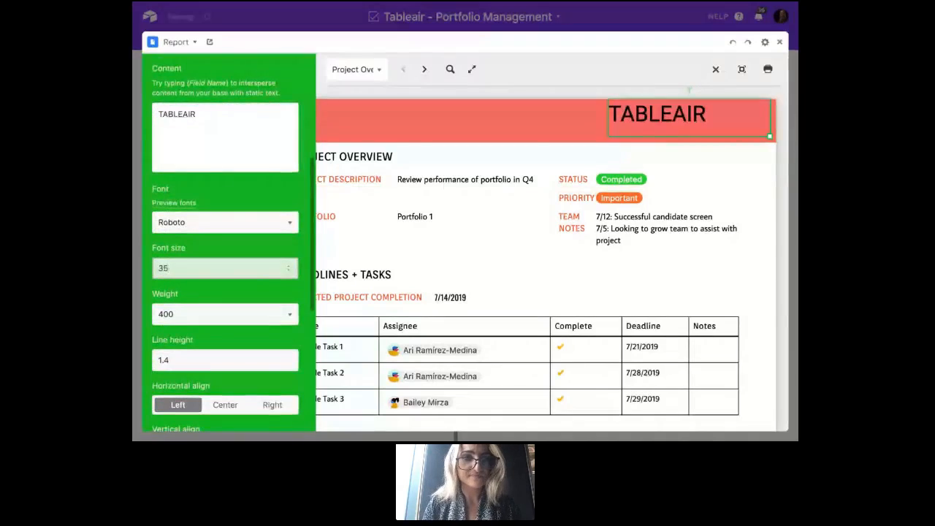
{"action": "left_click", "coordinate": [236, 316]}
{"action": "left_click", "coordinate": [229, 334]}
- Center the TABLEAIR text horizontally and vertically in its box and set its text color to #ffffff
{"action": "left_click", "coordinate": [235, 405]}
{"action": "scroll", "coordinate": [241, 406], "scroll_direction": "down", "scroll_amount": 2}
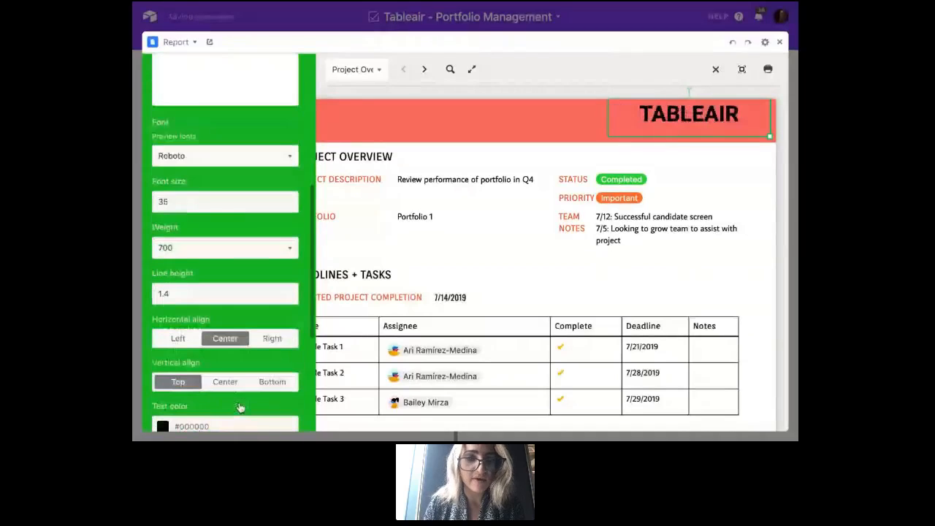
{"action": "scroll", "coordinate": [241, 407], "scroll_direction": "down", "scroll_amount": 1}
{"action": "left_click", "coordinate": [223, 332]}
{"action": "scroll", "coordinate": [223, 336], "scroll_direction": "down", "scroll_amount": 2}
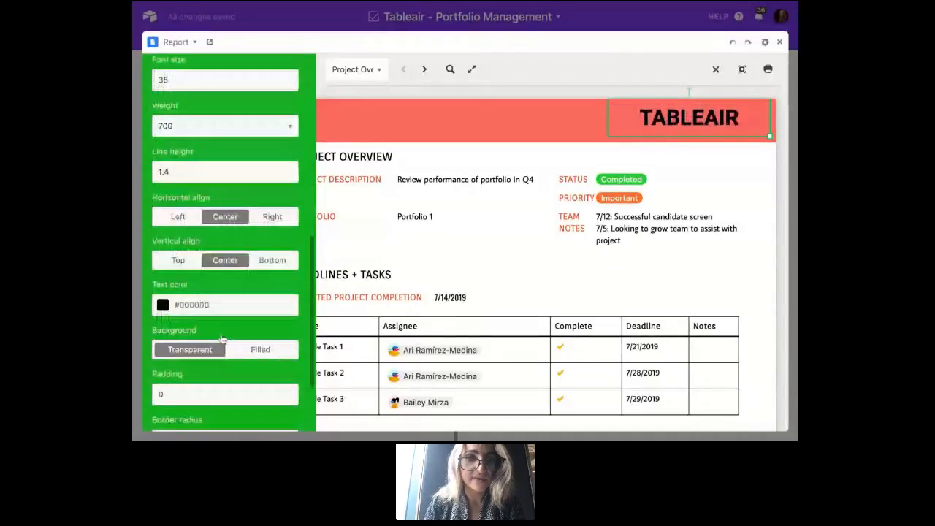
{"action": "left_click", "coordinate": [162, 300]}
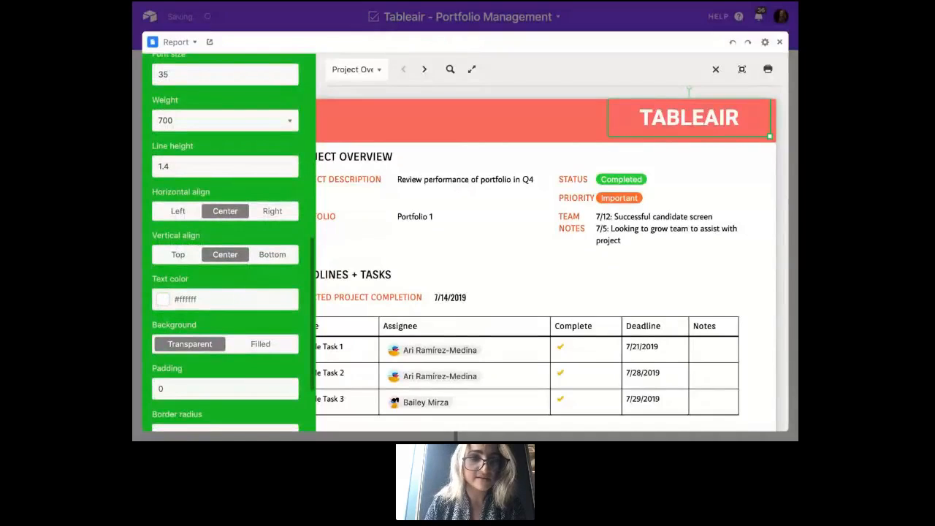
{"action": "scroll", "coordinate": [206, 257], "scroll_direction": "down", "scroll_amount": 2}
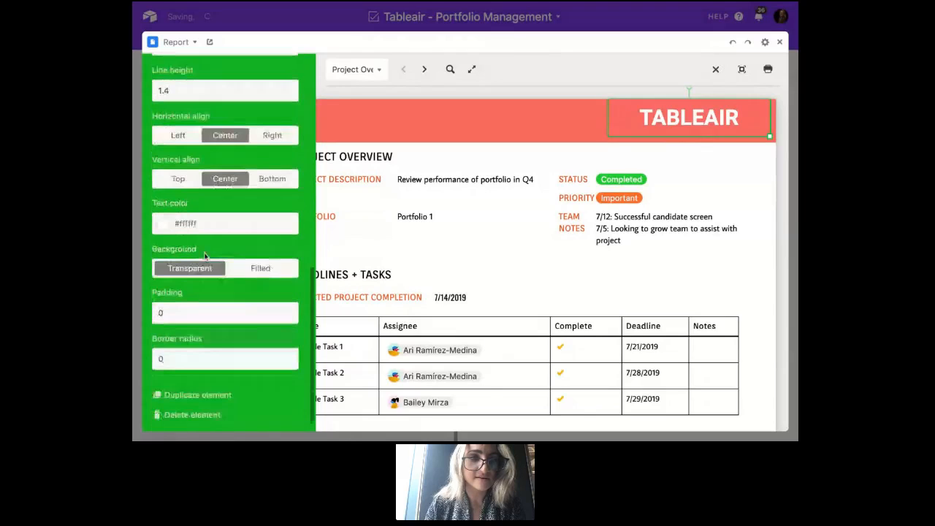
- Deselect the TABLEAIR text and finish editing the report layout
{"action": "left_click", "coordinate": [644, 70]}
{"action": "scroll", "coordinate": [242, 138], "scroll_direction": "up", "scroll_amount": 5}
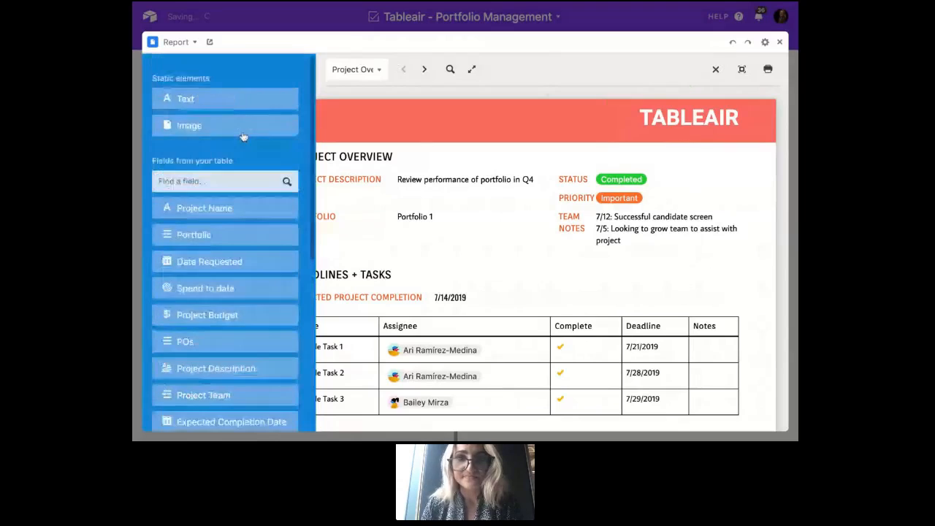
{"action": "left_click", "coordinate": [716, 70]}
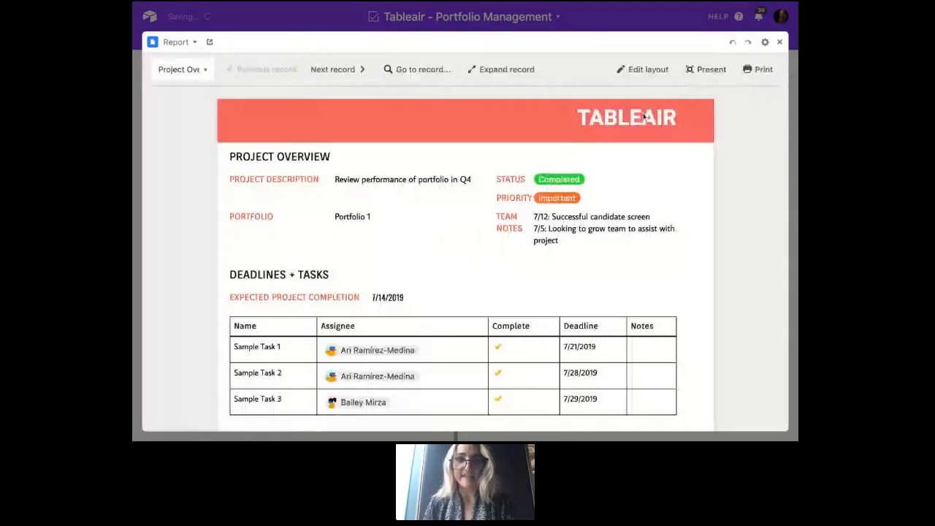
- Check the new header on the next project's report page, return to the previous one and review its deadlines and tasks
{"action": "left_click", "coordinate": [334, 71]}
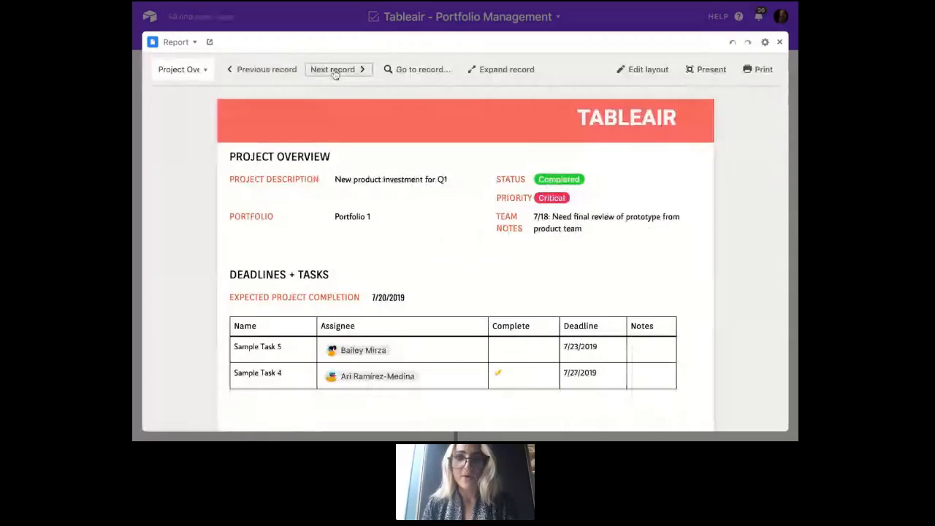
{"action": "left_click", "coordinate": [287, 70]}
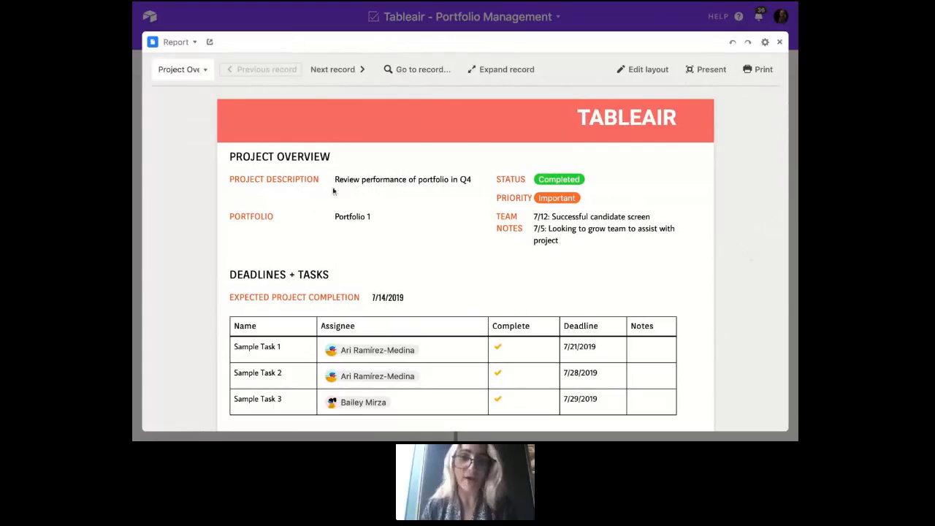
{"action": "scroll", "coordinate": [265, 229], "scroll_direction": "down", "scroll_amount": 1}
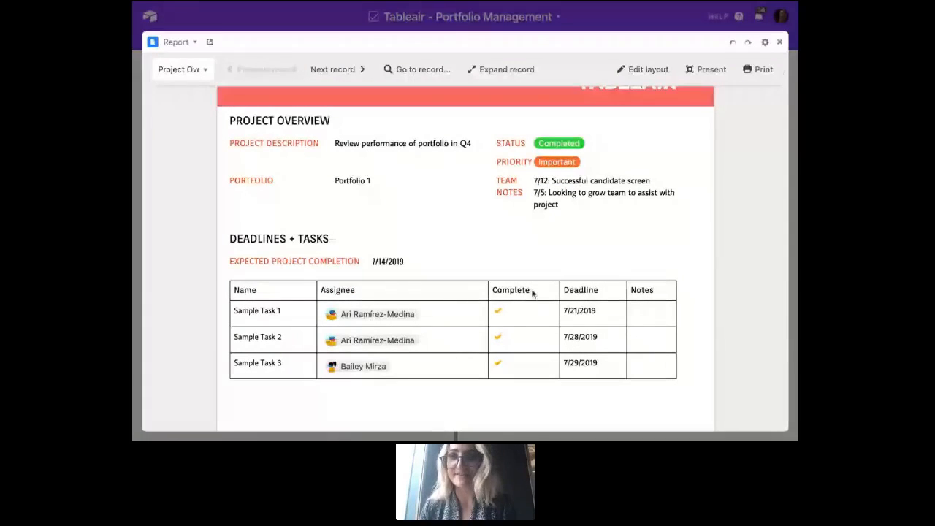
- Close the full-screen Report block and look back over the Portfolio Dashboard up to its first blocks
{"action": "left_click", "coordinate": [779, 44]}
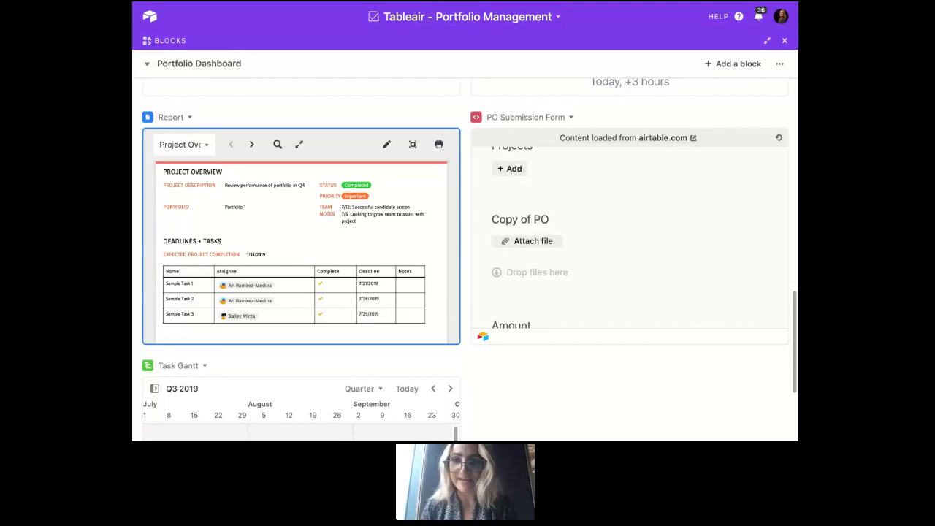
{"action": "scroll", "coordinate": [774, 292], "scroll_direction": "up", "scroll_amount": 5}
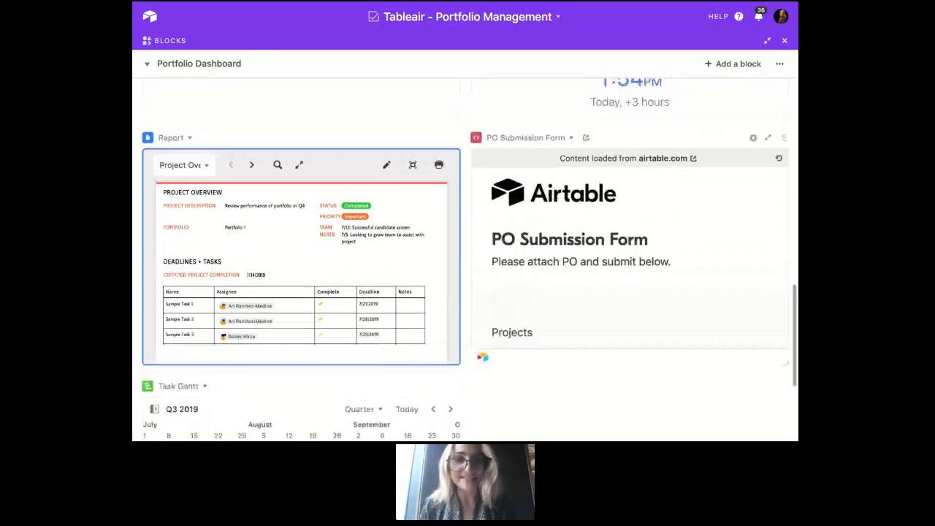
{"action": "scroll", "coordinate": [775, 292], "scroll_direction": "up", "scroll_amount": 15}
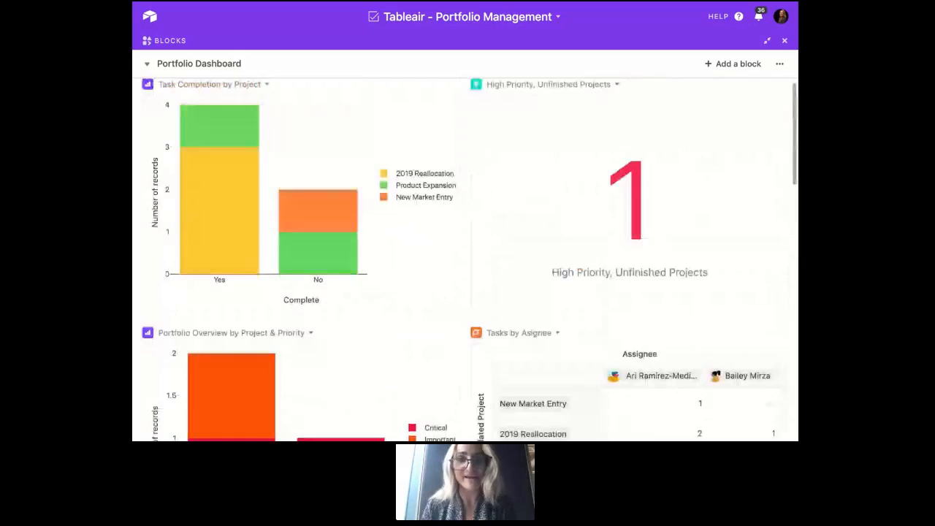
{"action": "scroll", "coordinate": [465, 260], "scroll_direction": "up", "scroll_amount": 1}
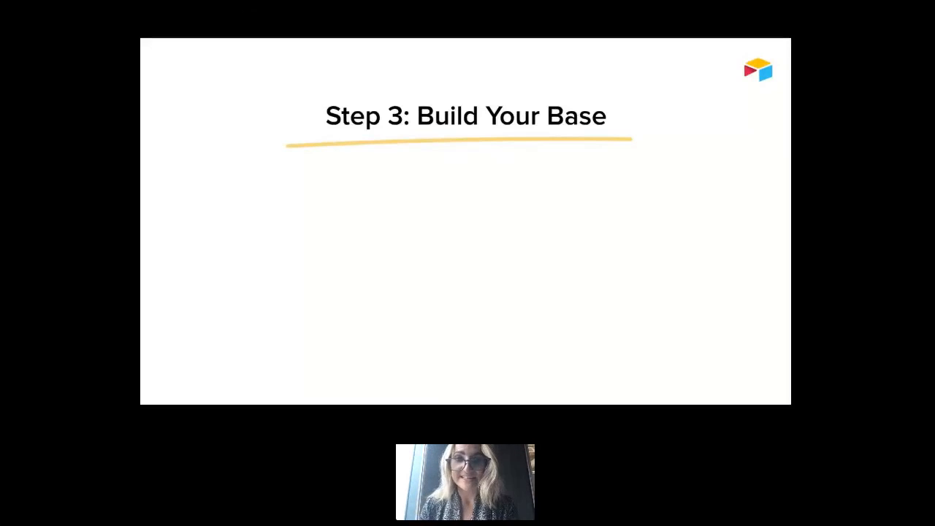
{"action": "key", "text": "Right"}
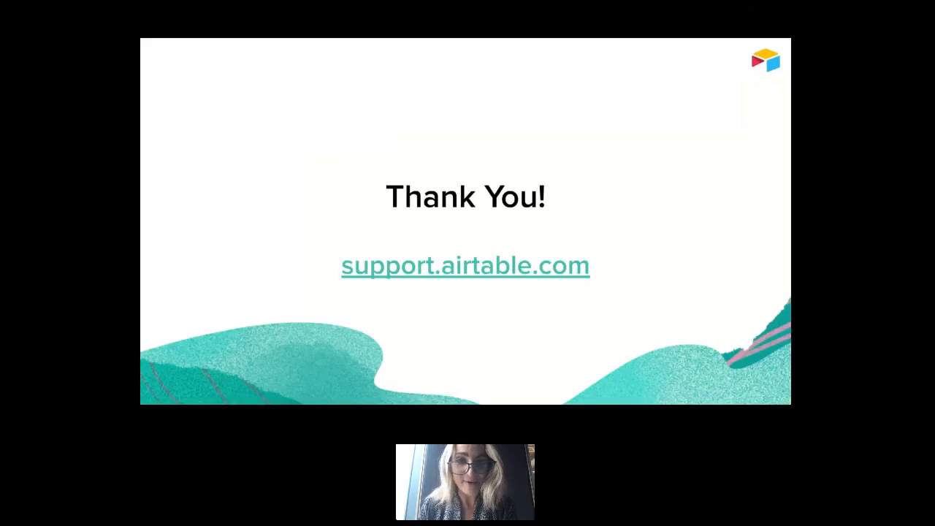